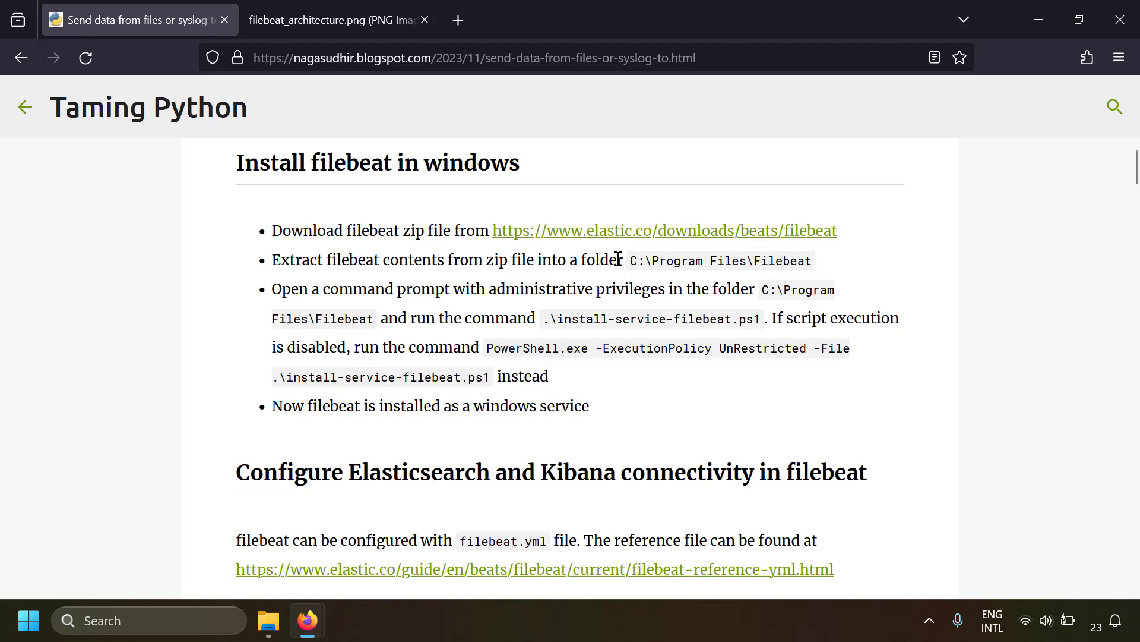
Open the Filebeat downloads page from the article and download the Windows ZIP x86_64 package
{"action": "middle_click", "coordinate": [694, 230]}
{"action": "left_click", "coordinate": [340, 19]}
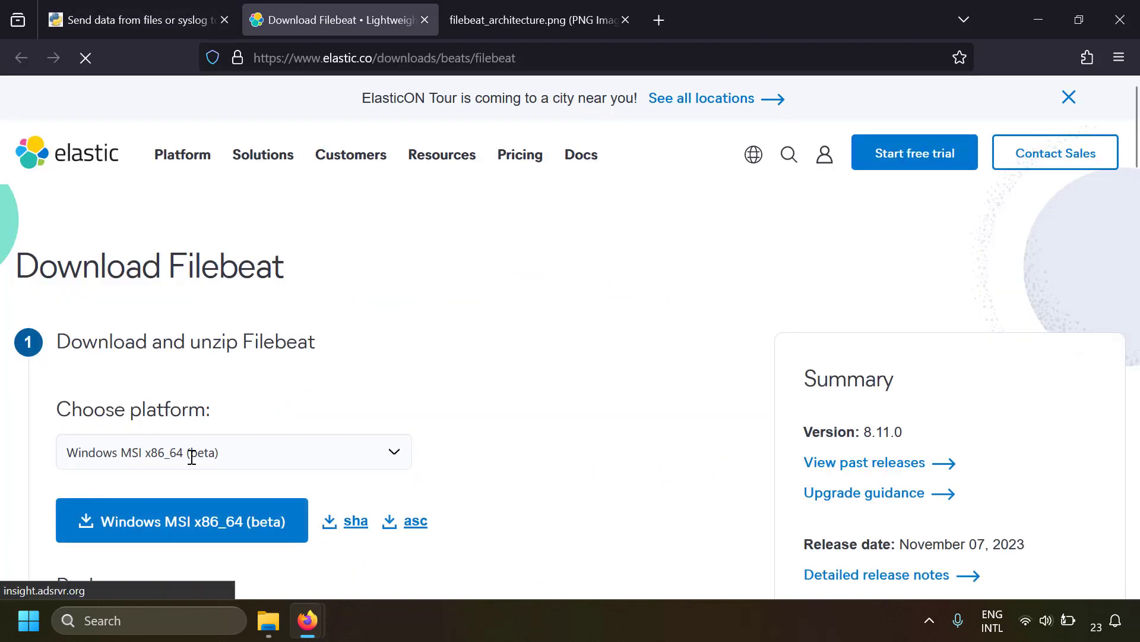
{"action": "left_click", "coordinate": [301, 455]}
{"action": "scroll", "coordinate": [229, 392], "scroll_direction": "down", "scroll_amount": 2}
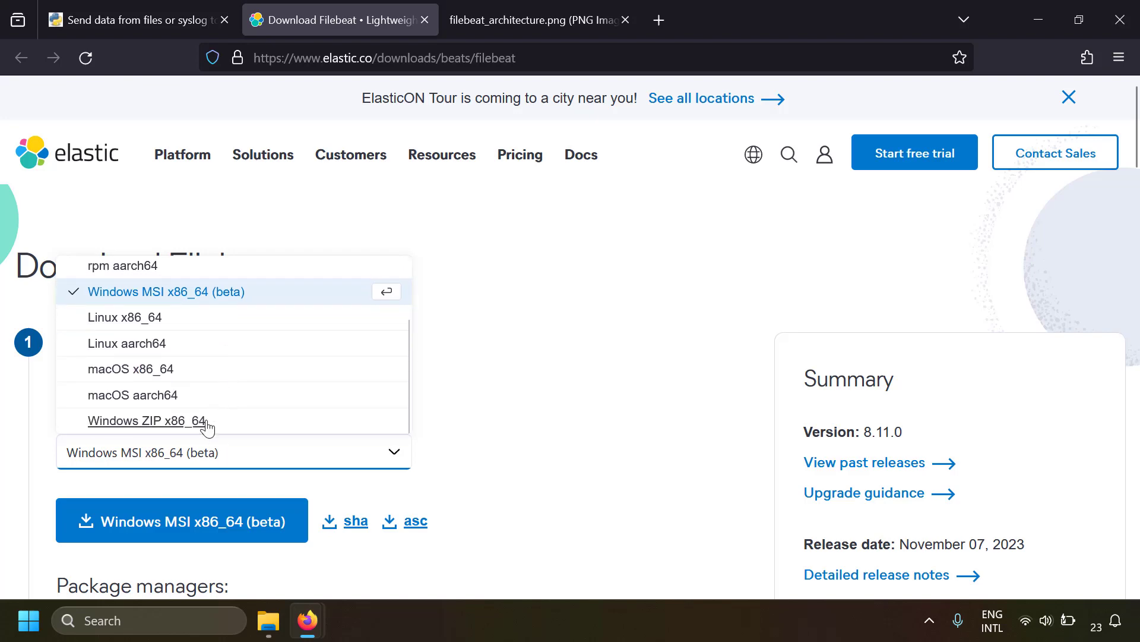
{"action": "left_click", "coordinate": [205, 421]}
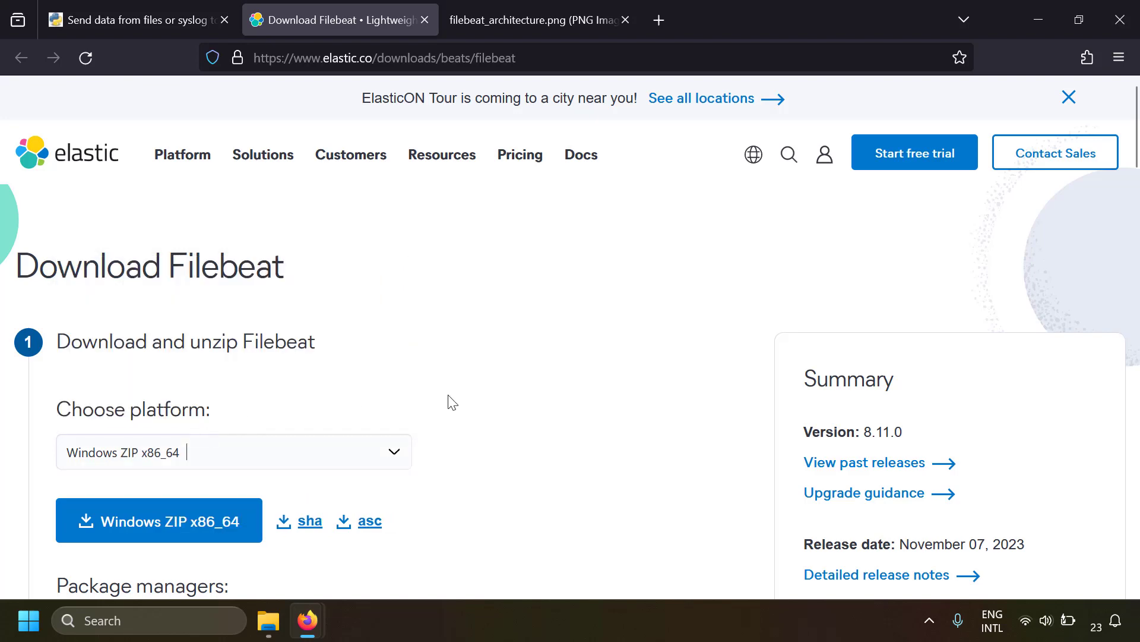
{"action": "left_click", "coordinate": [139, 525]}
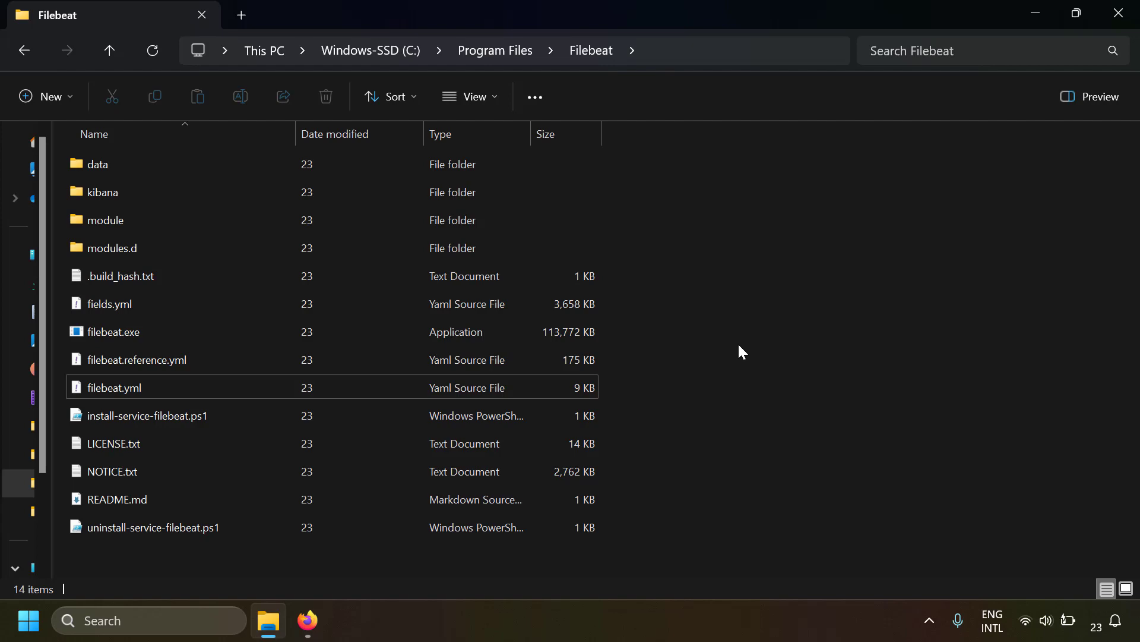
Copy the PowerShell.exe command that runs install-service-filebeat.ps1 with the UnRestricted execution policy from the article, then return to the Filebeat folder
{"action": "key", "text": "alt+Tab"}
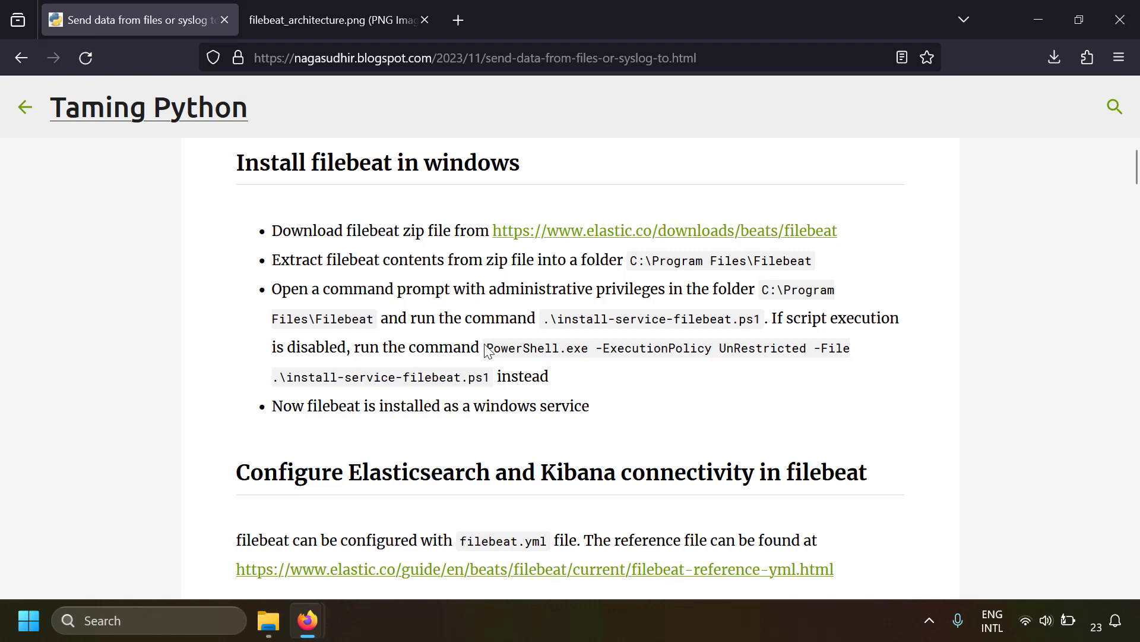
{"action": "left_click_drag", "start_coordinate": [486, 346], "coordinate": [491, 376]}
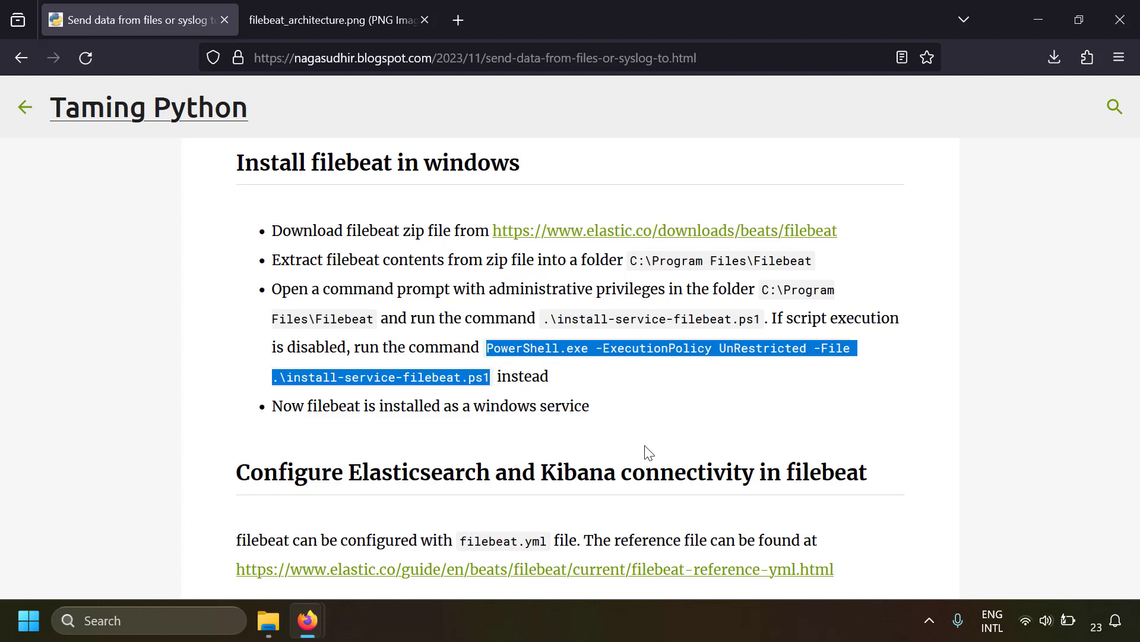
{"action": "key", "text": "alt+Tab"}
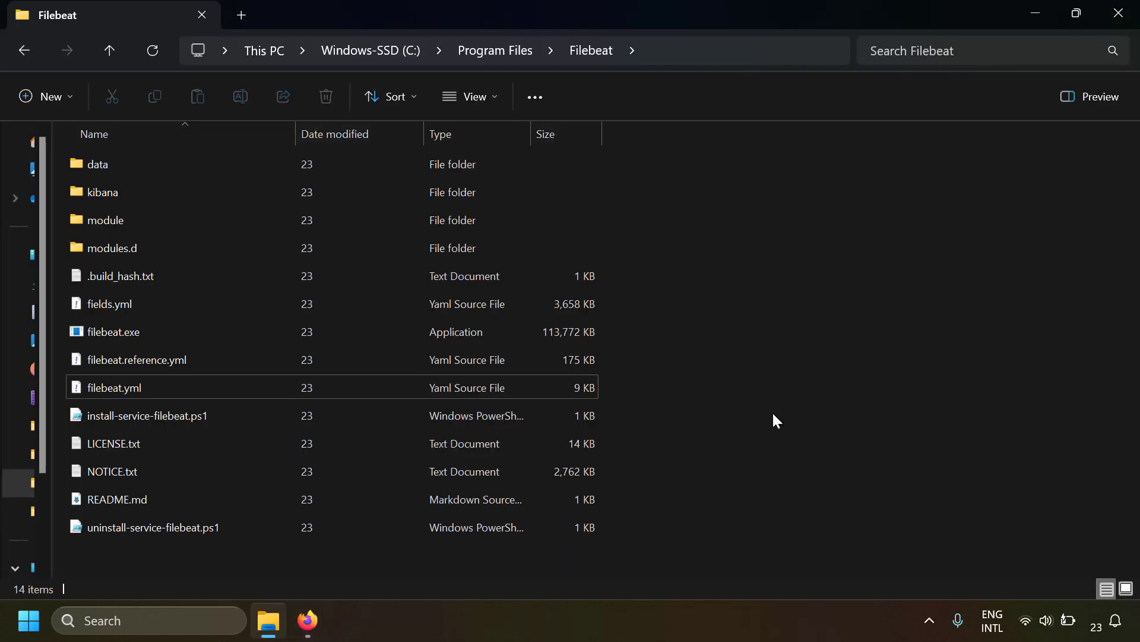
Open Command Prompt as administrator and change its directory to C:\Program Files\Filebeat
{"action": "key", "text": "super"}
{"action": "type", "text": "cmd"}
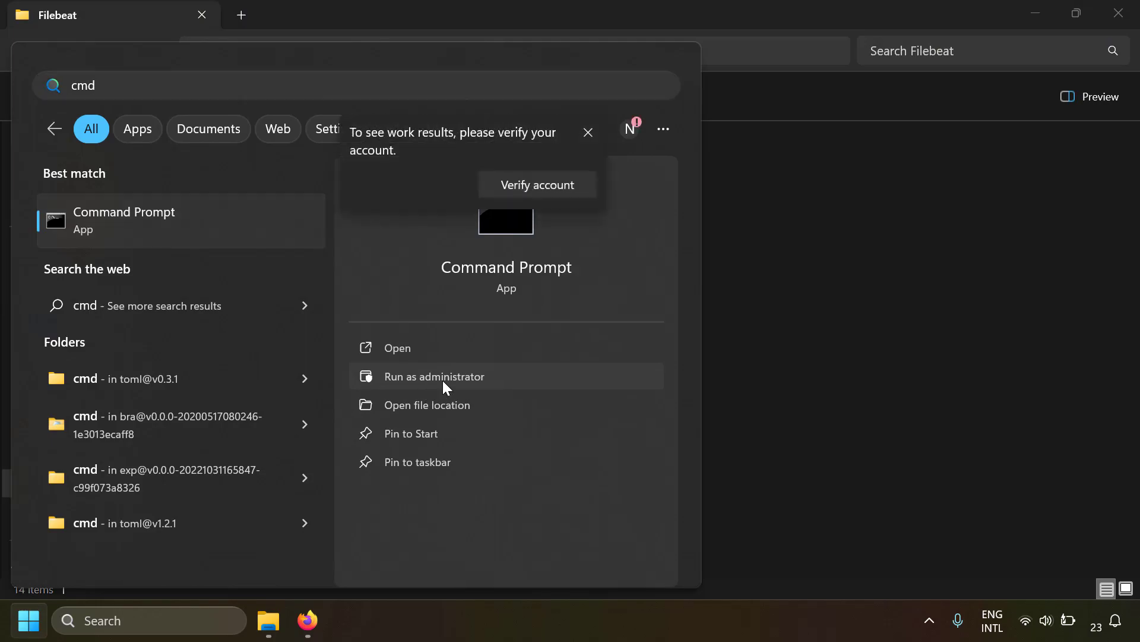
{"action": "left_click", "coordinate": [444, 381]}
{"action": "left_click", "coordinate": [667, 58]}
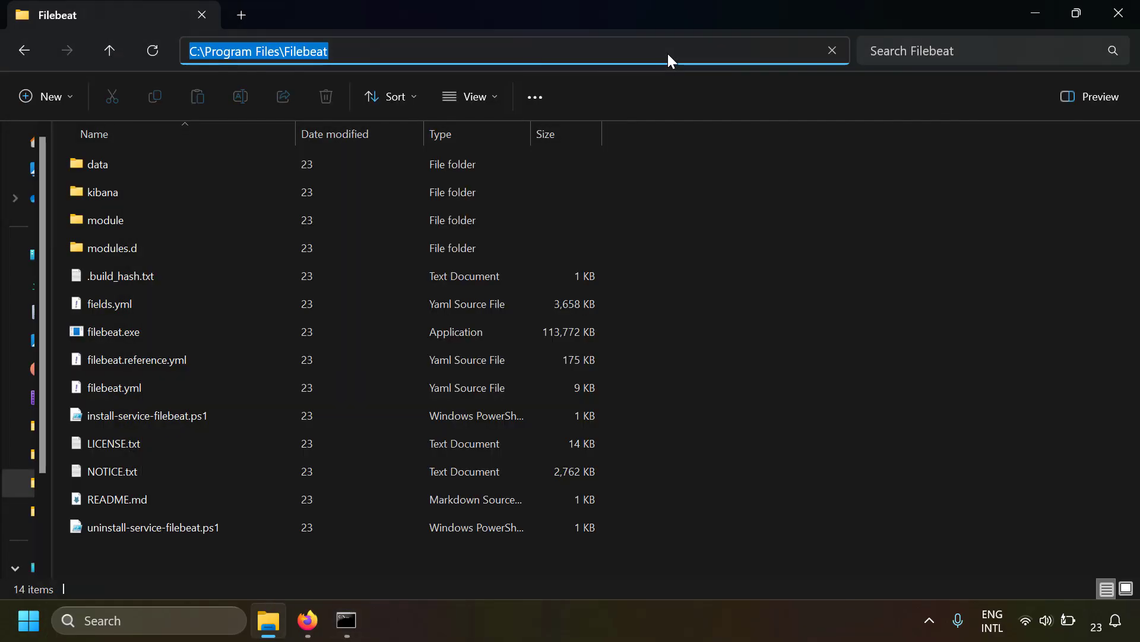
{"action": "left_click", "coordinate": [473, 364]}
{"action": "left_click", "coordinate": [372, 271]}
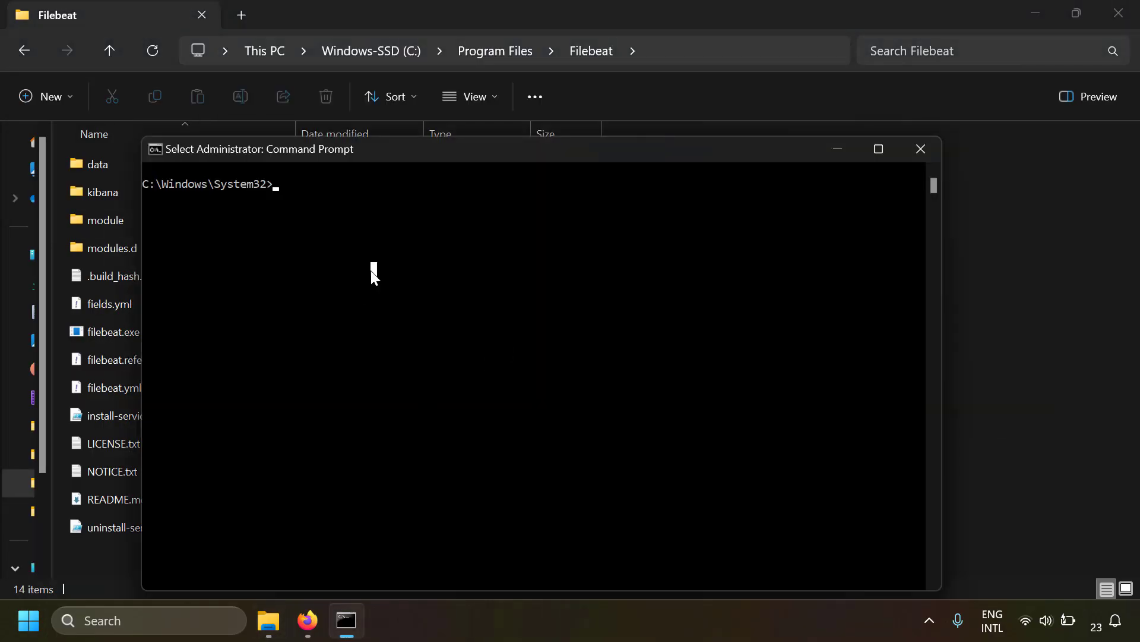
{"action": "type", "text": "cd"}
{"action": "type", "text": "C:\\Program Files\\Filebeat"}
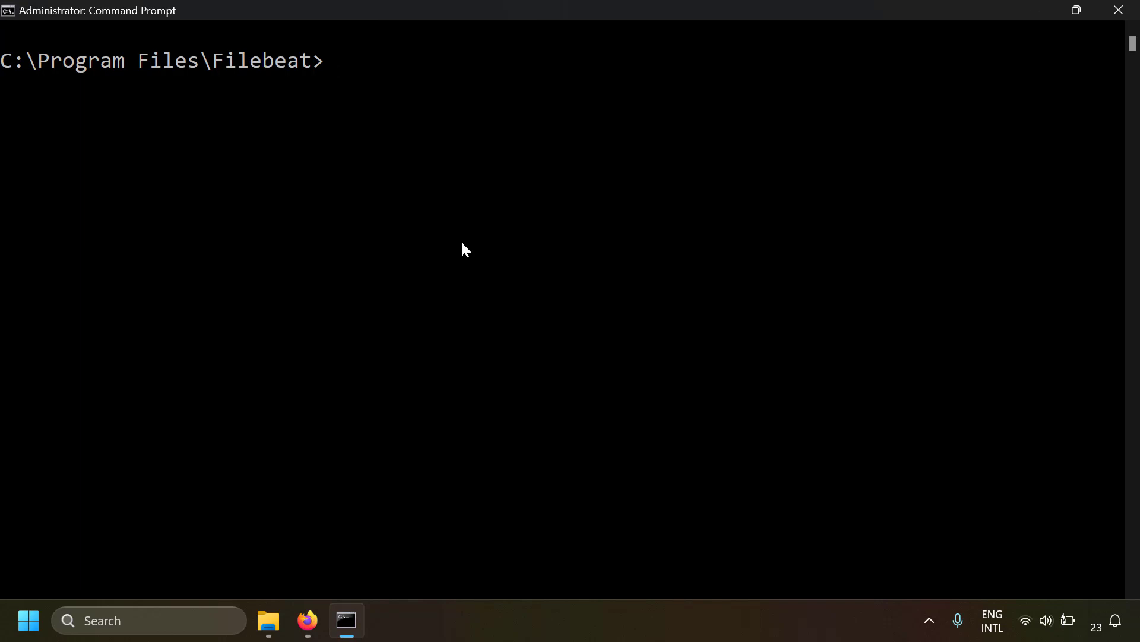
Run PowerShell.exe -ExecutionPolicy UnRestricted -File .\install-service-filebeat.ps1 and answer r to run the script once
{"action": "key", "text": "ctrl+v"}
{"action": "scroll", "coordinate": [461, 240], "scroll_direction": "down", "scroll_amount": 3}
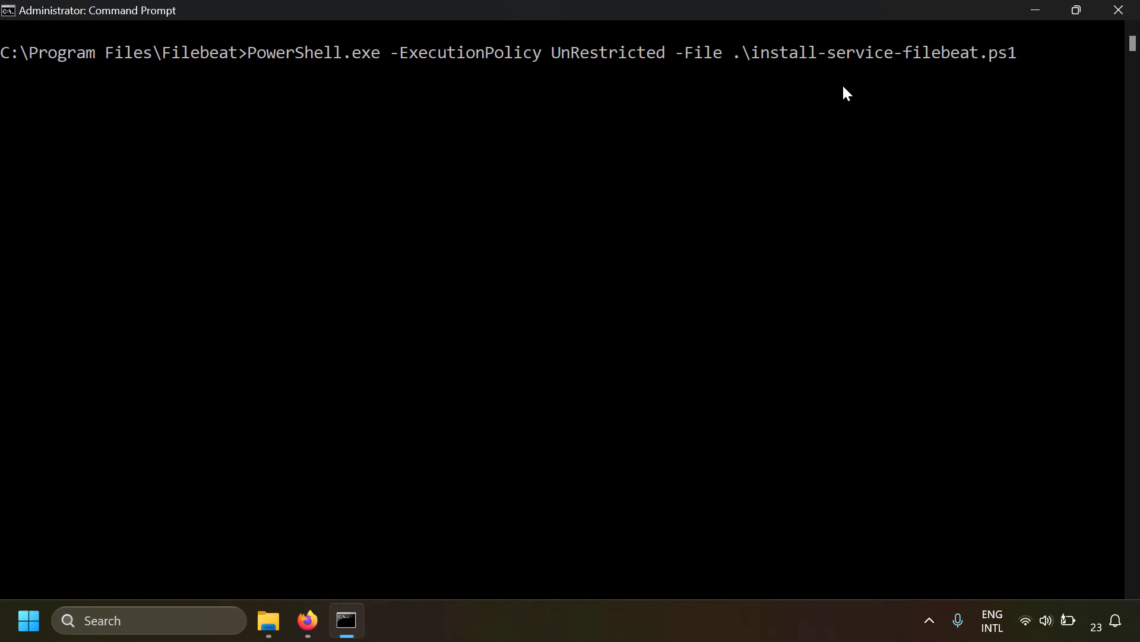
{"action": "key", "text": "Return"}
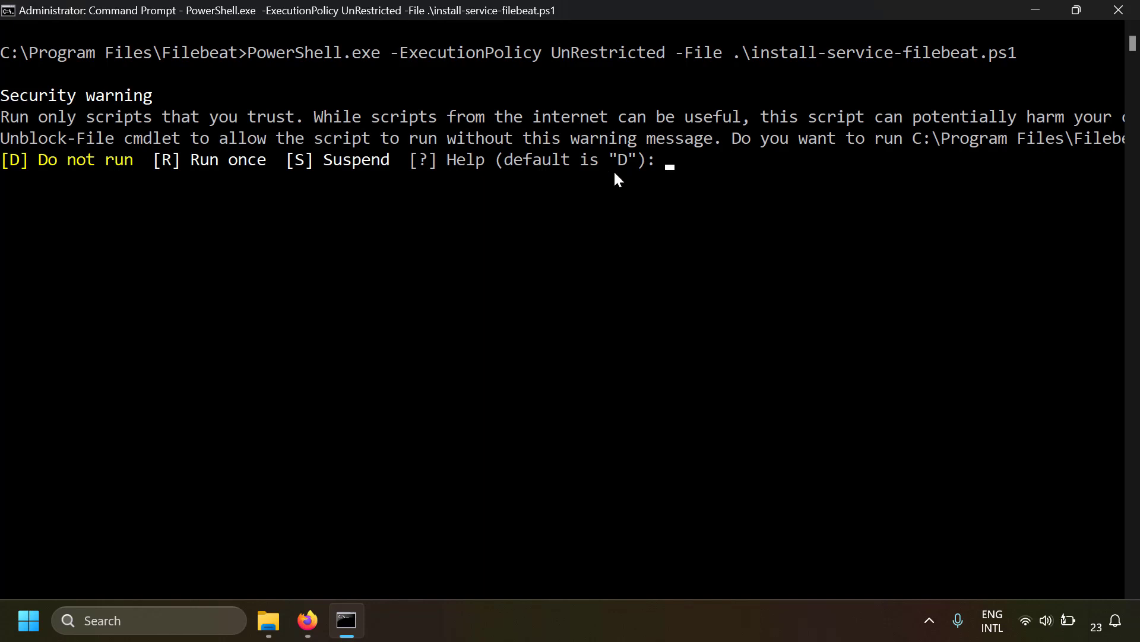
{"action": "type", "text": "r"}
{"action": "key", "text": "Return"}
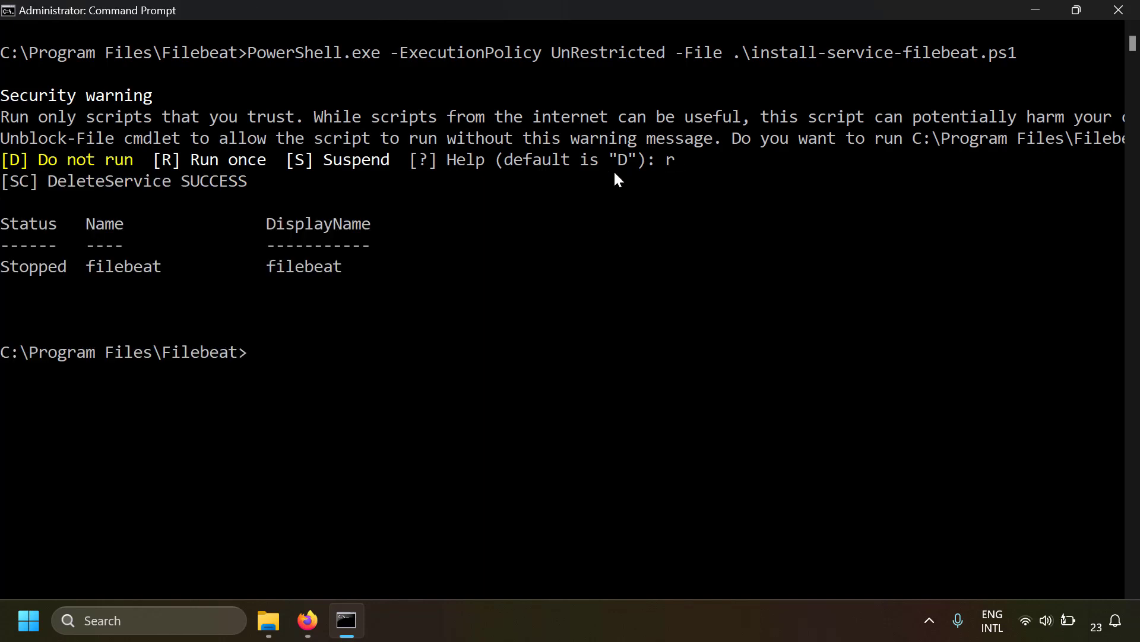
Check the installed service by running sc query filebeat and examine its reported name, type and state
{"action": "left_click_drag", "start_coordinate": [34, 267], "coordinate": [358, 272]}
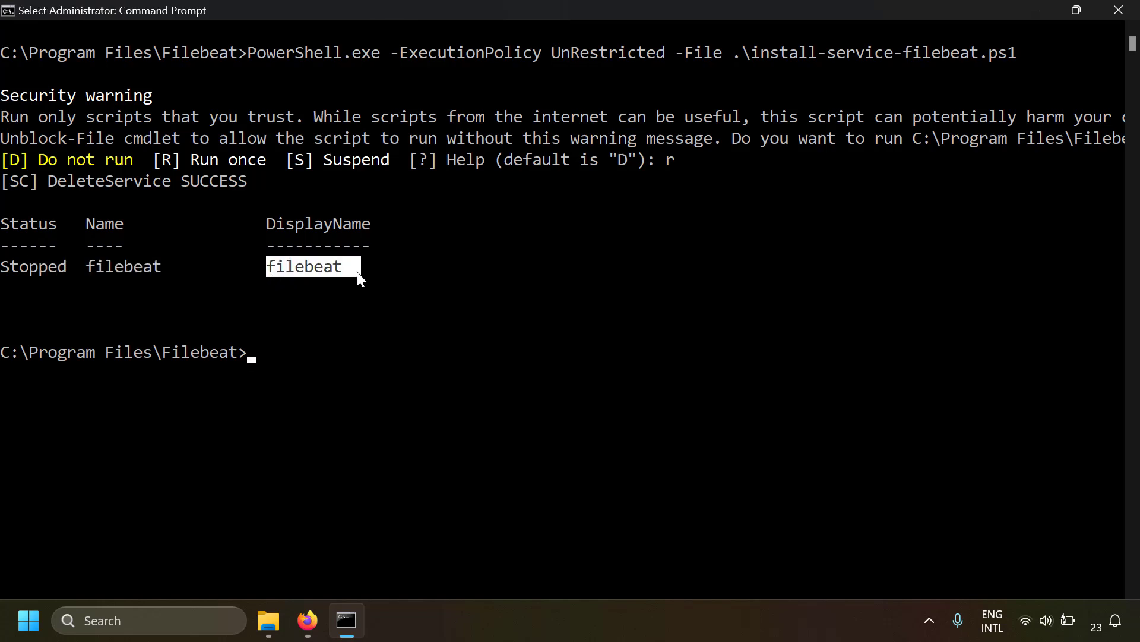
{"action": "left_click", "coordinate": [338, 351]}
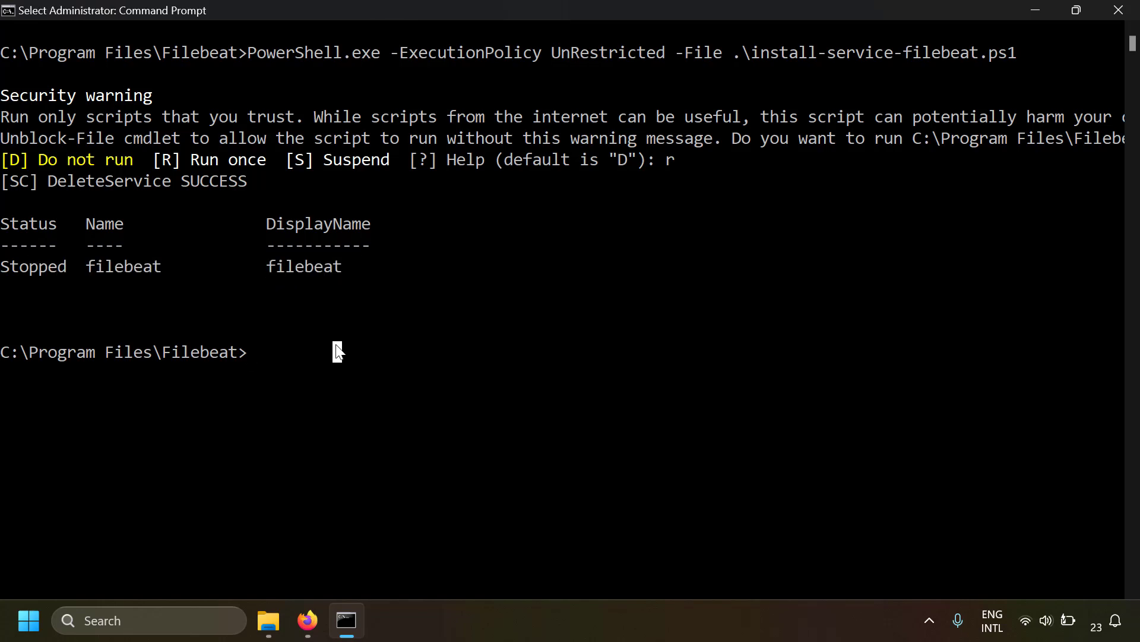
{"action": "type", "text": "sc query "}
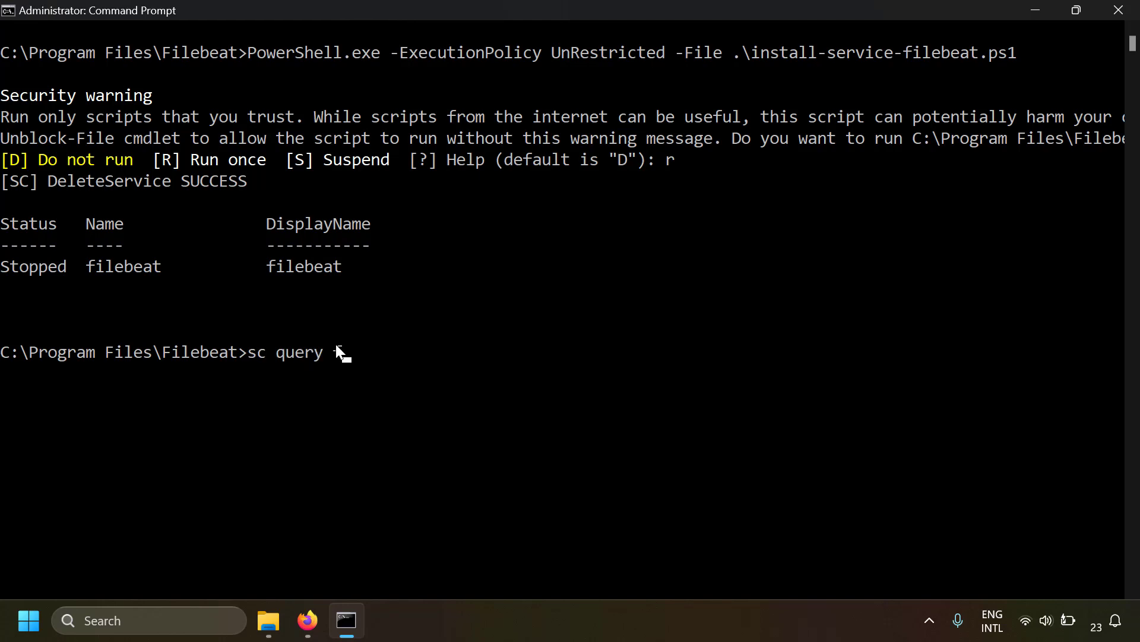
{"action": "type", "text": "filebeat"}
{"action": "key", "text": "Return"}
{"action": "left_click", "coordinate": [52, 397]}
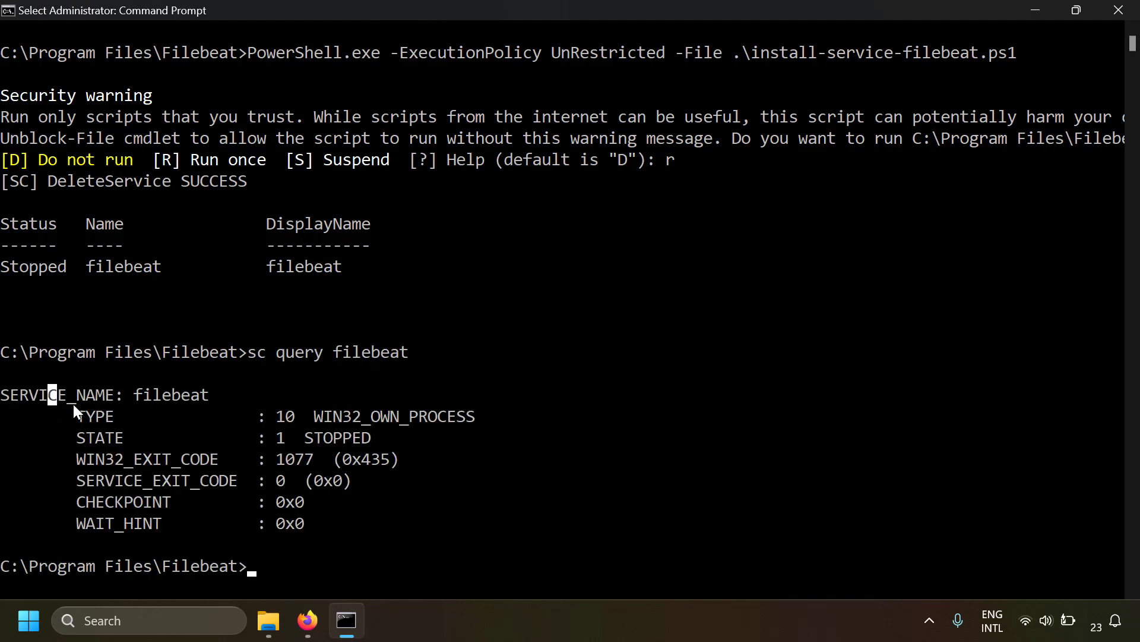
{"action": "left_click_drag", "start_coordinate": [73, 402], "coordinate": [289, 527]}
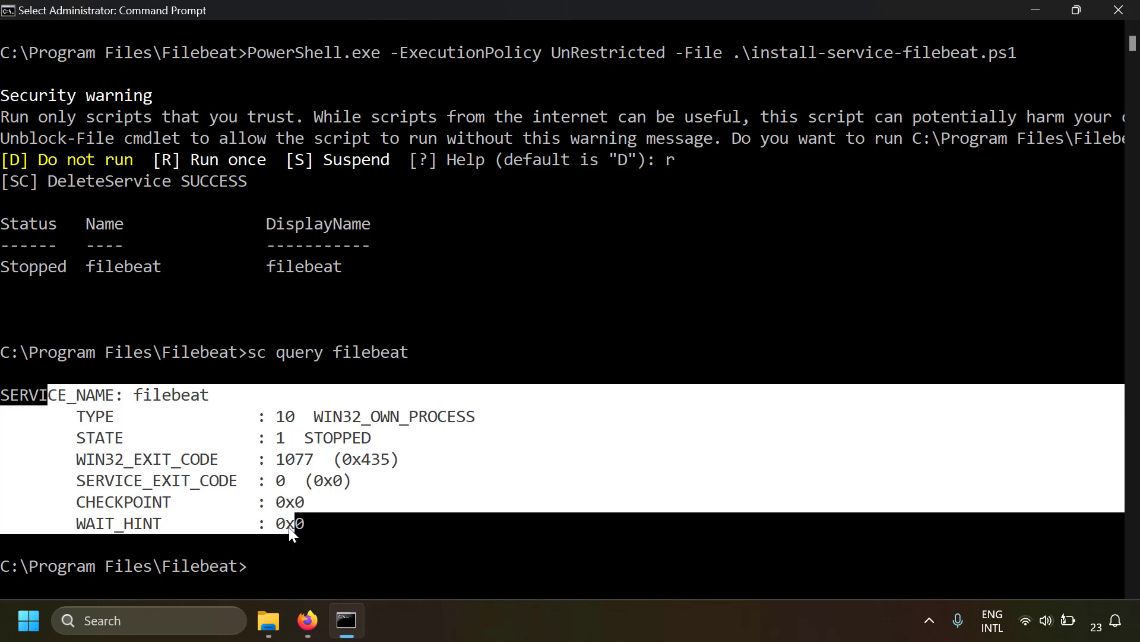
{"action": "left_click", "coordinate": [252, 354]}
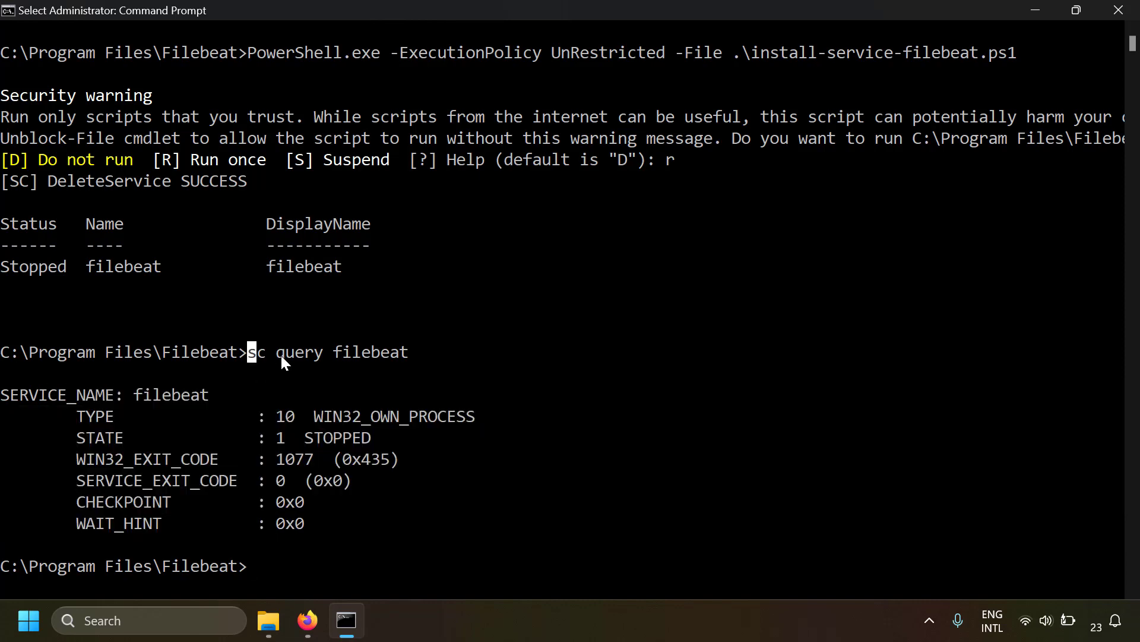
{"action": "left_click_drag", "start_coordinate": [281, 356], "coordinate": [421, 366]}
{"action": "left_click_drag", "start_coordinate": [34, 397], "coordinate": [306, 526]}
{"action": "left_click", "coordinate": [557, 327]}
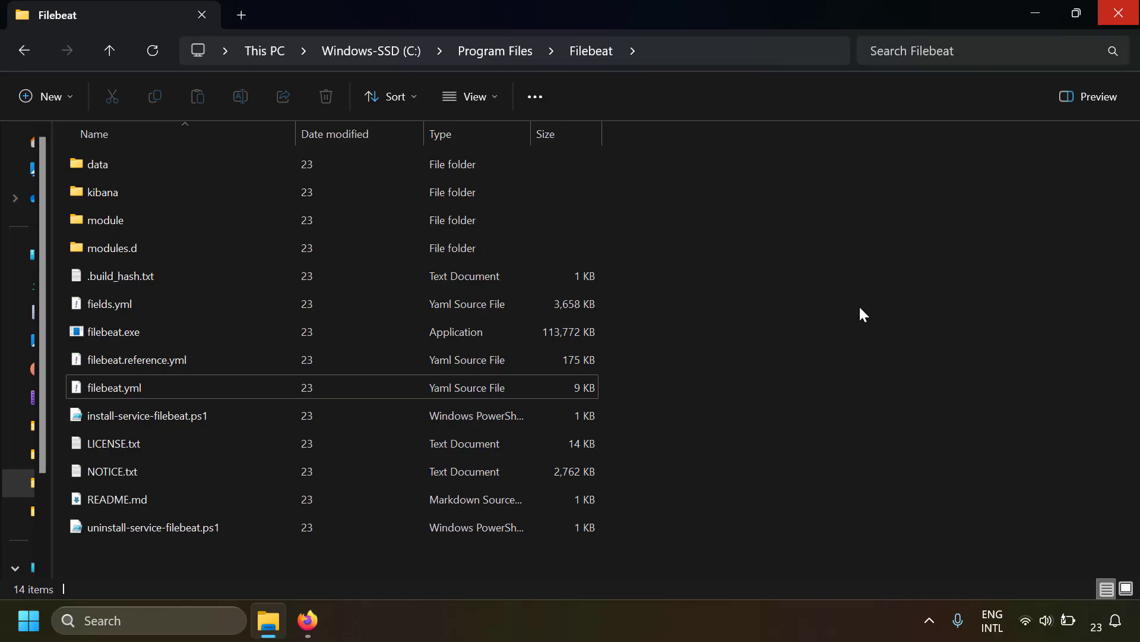
Open filebeat.yml from the Filebeat folder in Visual Studio Code and go to its Elasticsearch Output section
{"action": "left_click", "coordinate": [220, 383]}
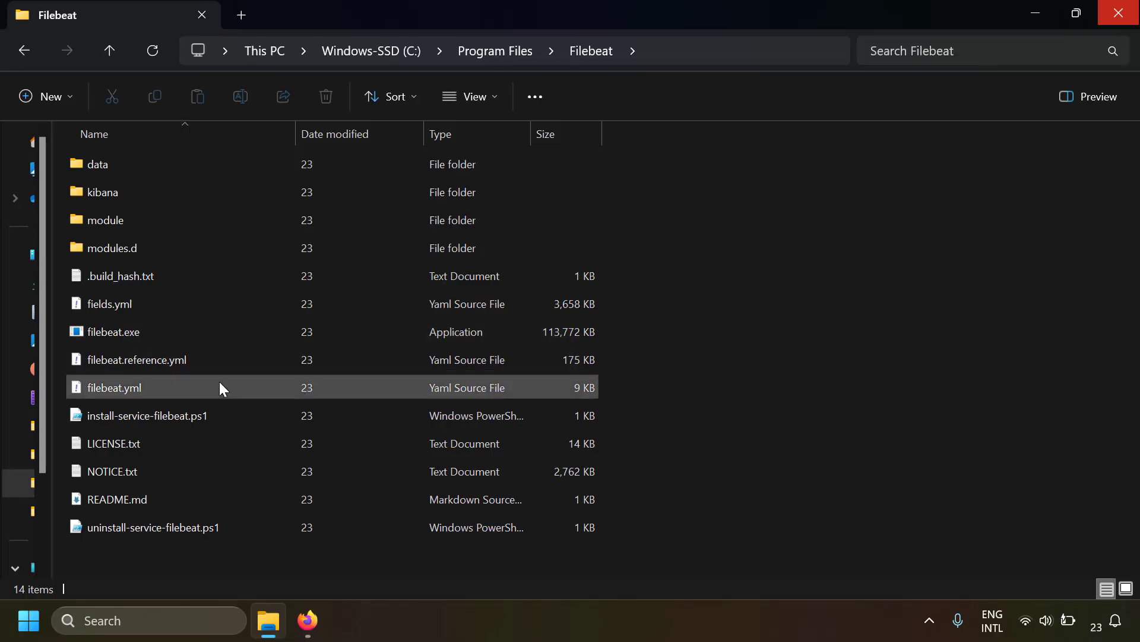
{"action": "left_click", "coordinate": [198, 390]}
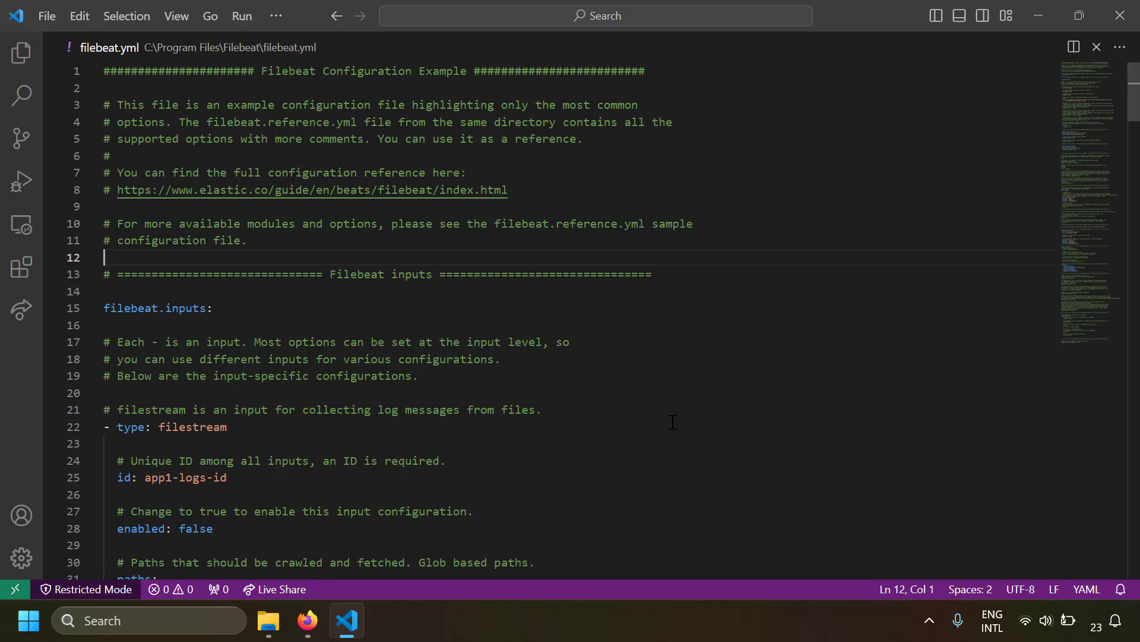
{"action": "scroll", "coordinate": [673, 422], "scroll_direction": "down", "scroll_amount": 18}
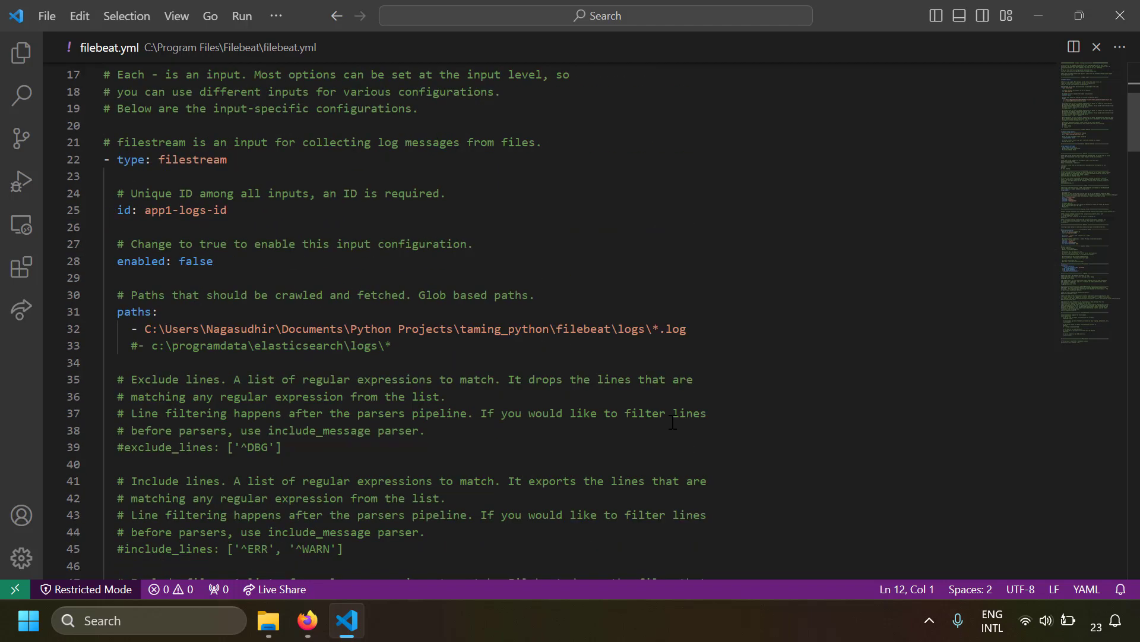
{"action": "scroll", "coordinate": [673, 422], "scroll_direction": "down", "scroll_amount": 12}
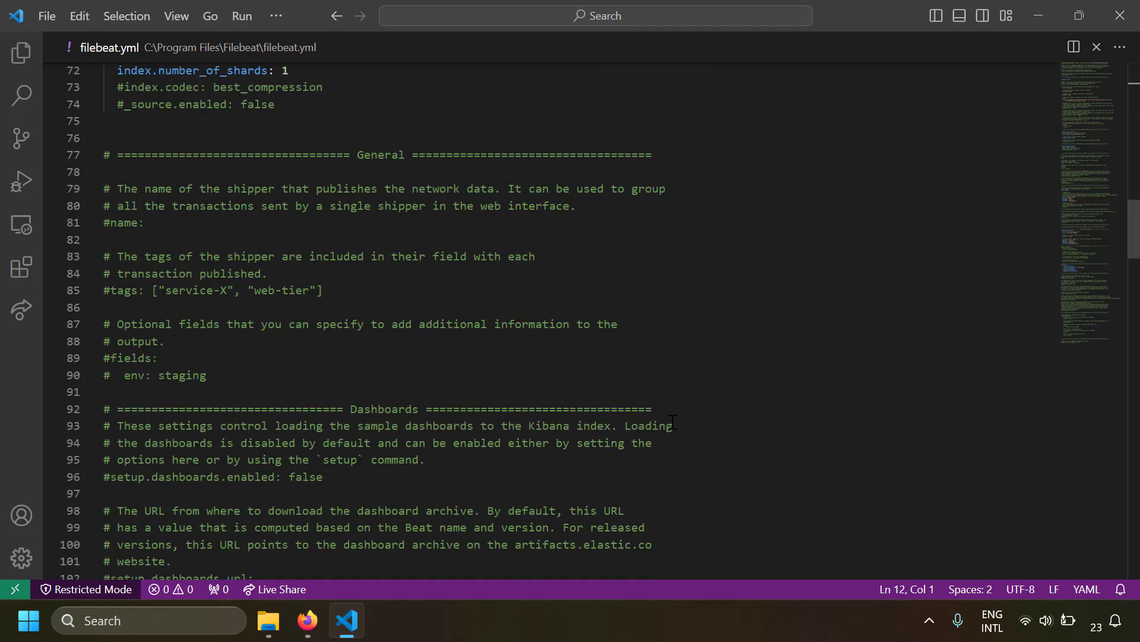
{"action": "scroll", "coordinate": [673, 421], "scroll_direction": "down", "scroll_amount": 14}
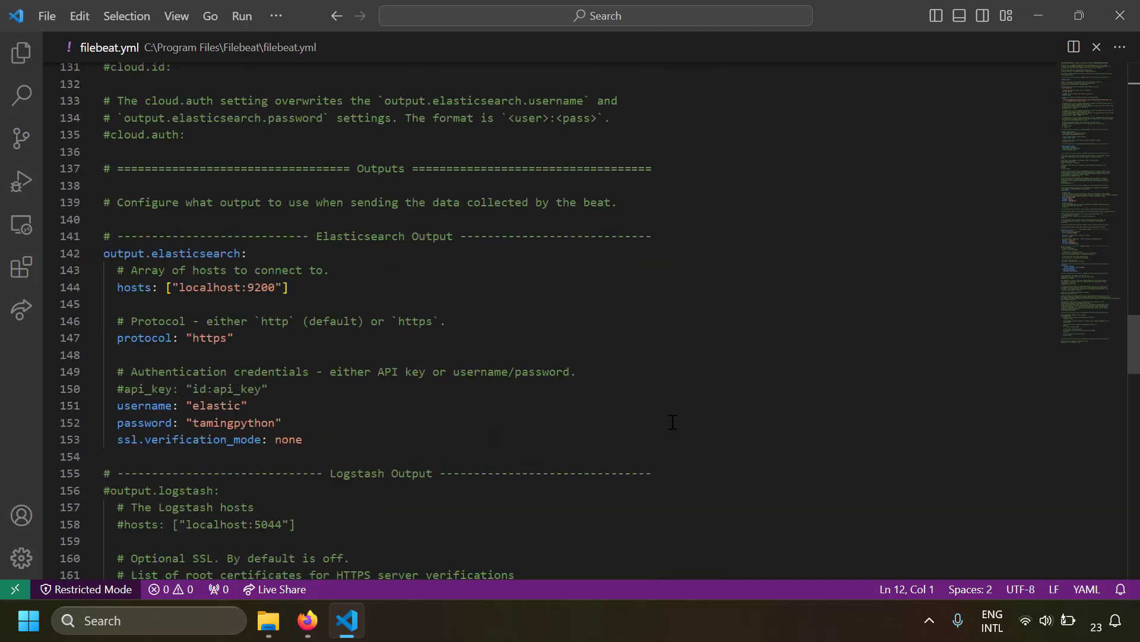
Examine the output.elasticsearch settings: hosts, protocol, username and password entries, and ssl.verification_mode
{"action": "left_click_drag", "start_coordinate": [117, 186], "coordinate": [254, 186]}
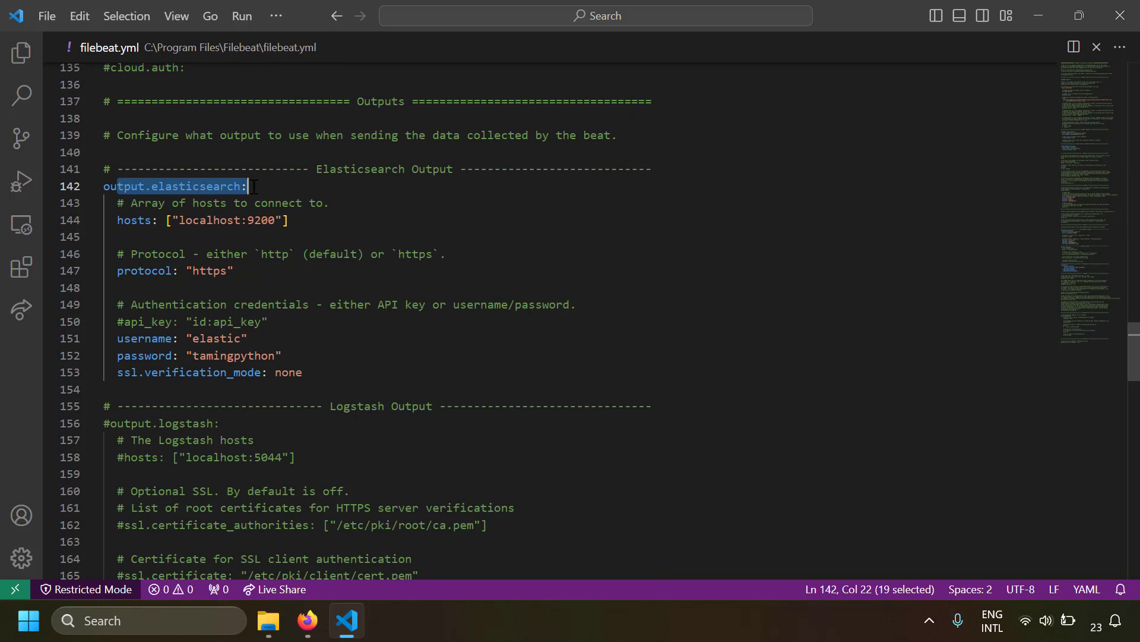
{"action": "left_click", "coordinate": [138, 221]}
{"action": "left_click_drag", "start_coordinate": [149, 222], "coordinate": [294, 222]}
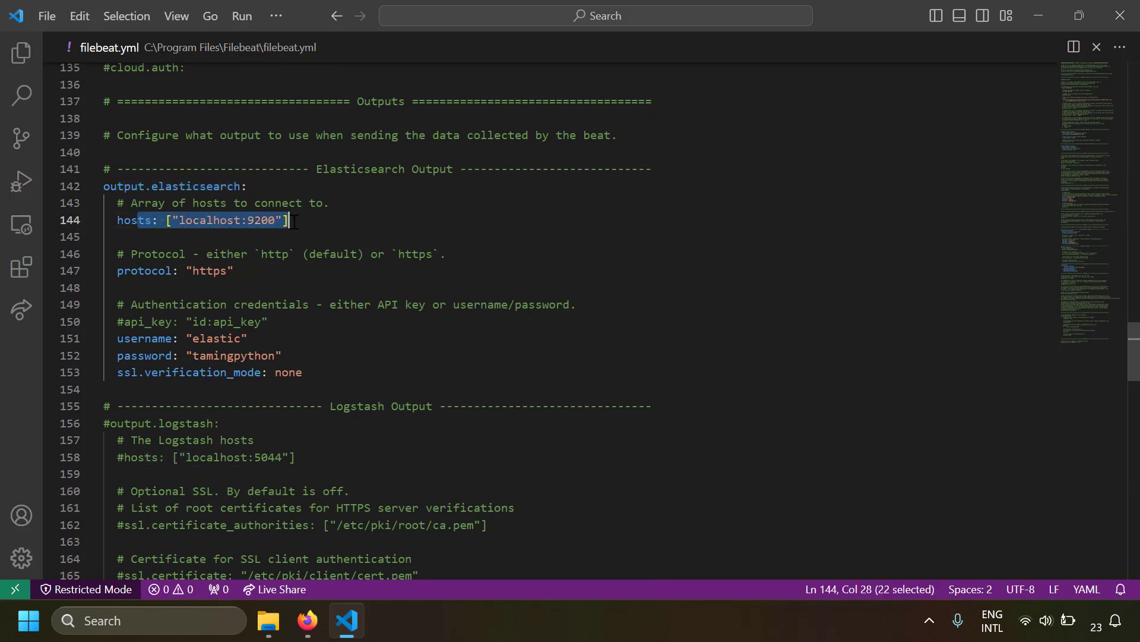
{"action": "left_click", "coordinate": [294, 221]}
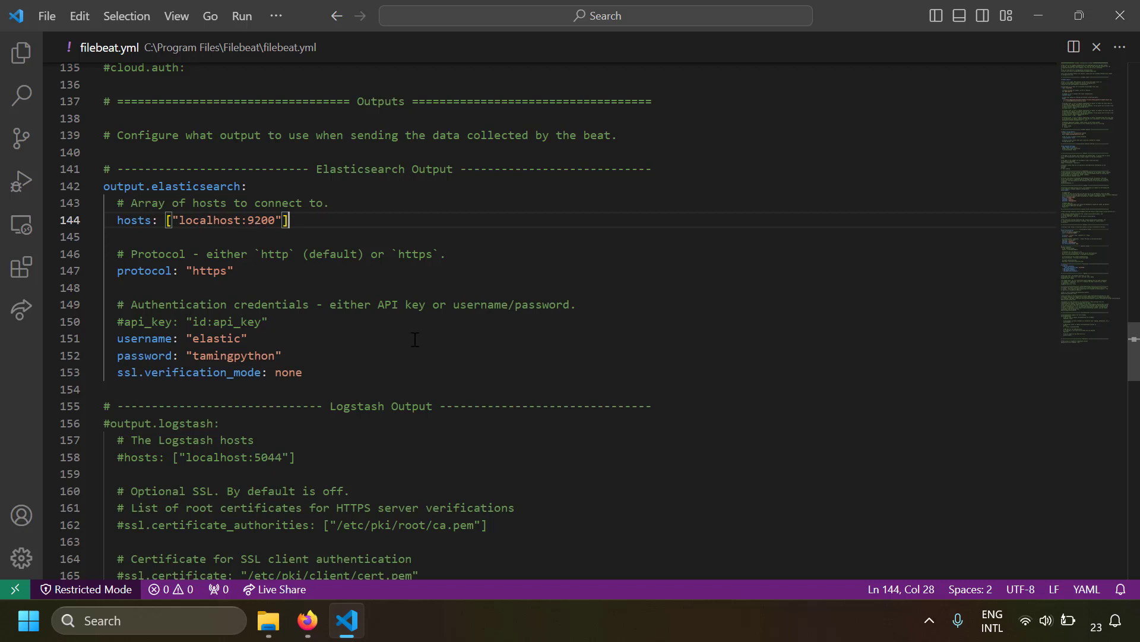
{"action": "left_click", "coordinate": [153, 272]}
{"action": "left_click_drag", "start_coordinate": [153, 272], "coordinate": [266, 276]}
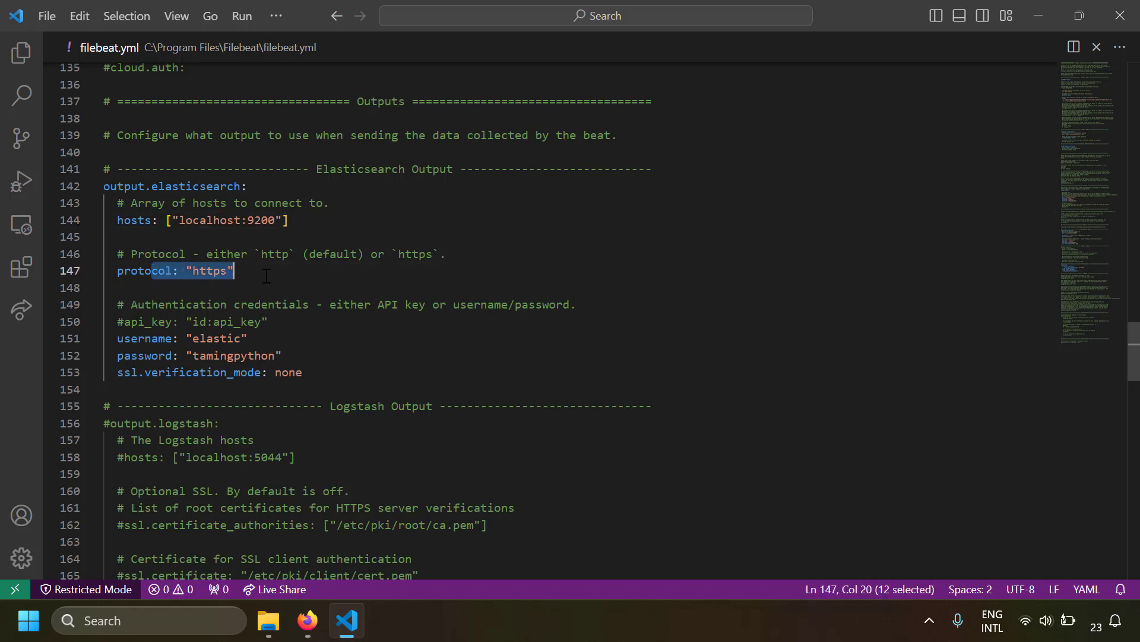
{"action": "left_click_drag", "start_coordinate": [136, 346], "coordinate": [275, 355]}
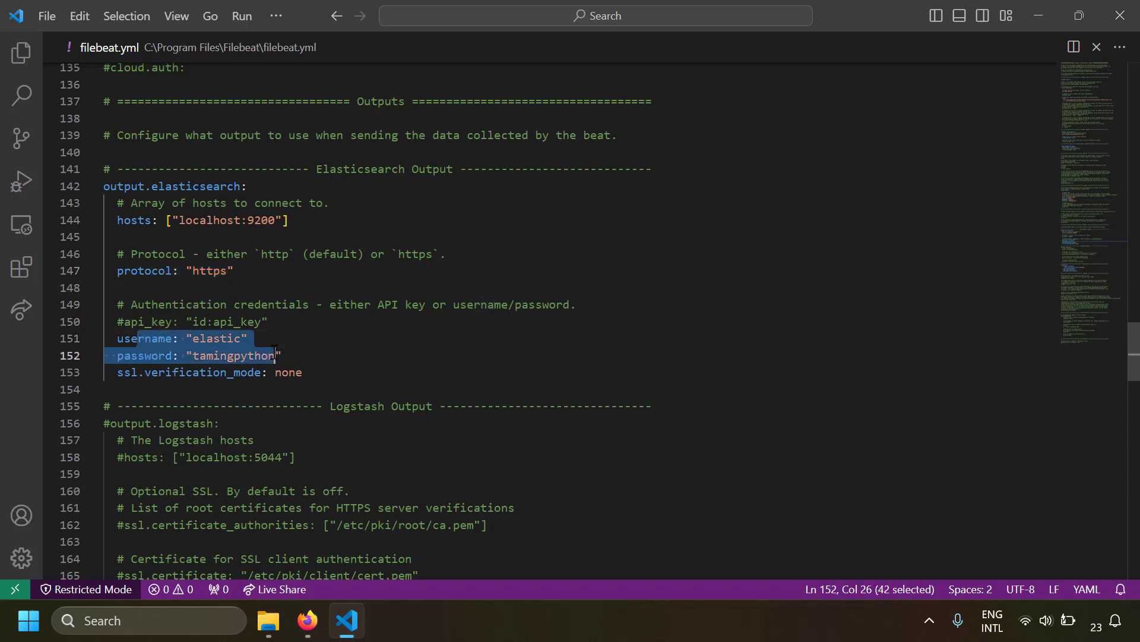
{"action": "double_click", "coordinate": [225, 221]}
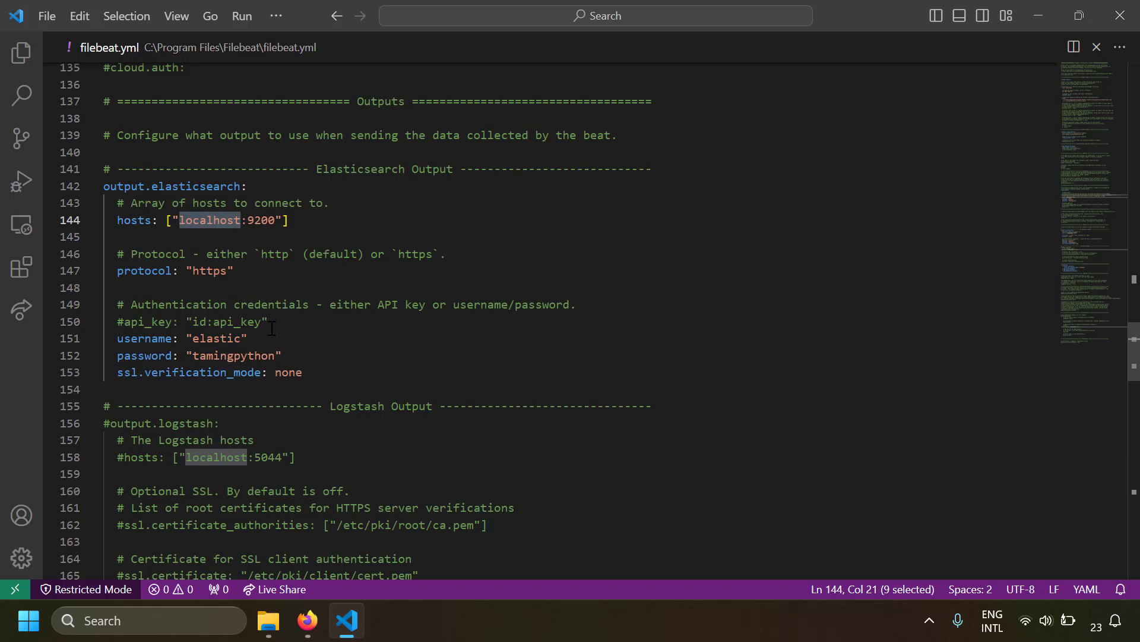
{"action": "left_click_drag", "start_coordinate": [124, 372], "coordinate": [317, 383]}
{"action": "left_click", "coordinate": [319, 383]}
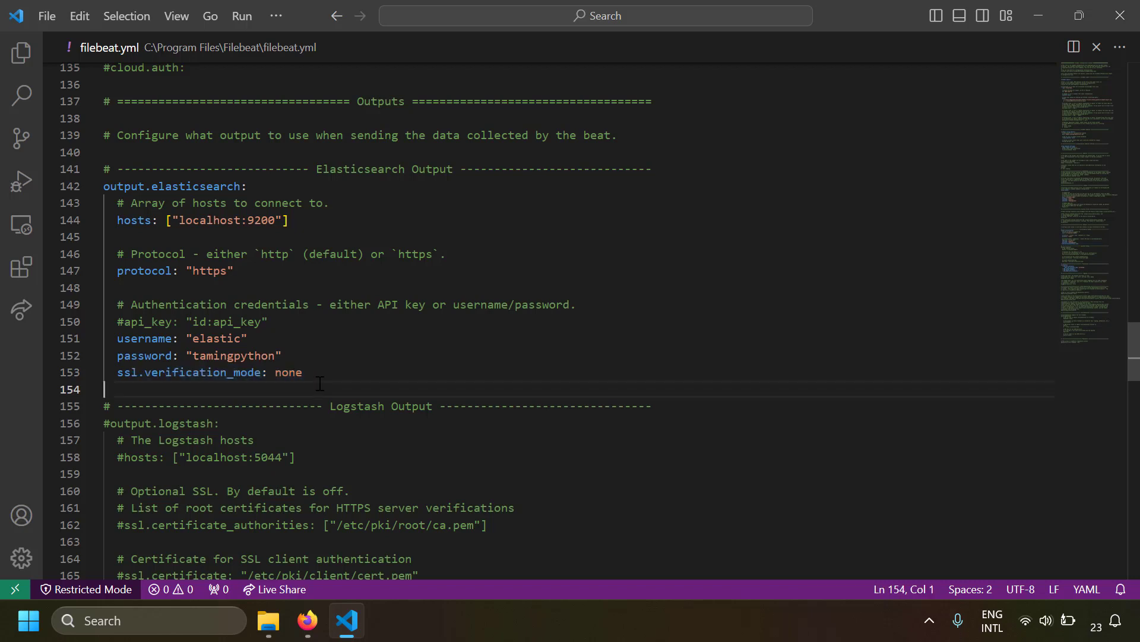
{"action": "double_click", "coordinate": [225, 221]}
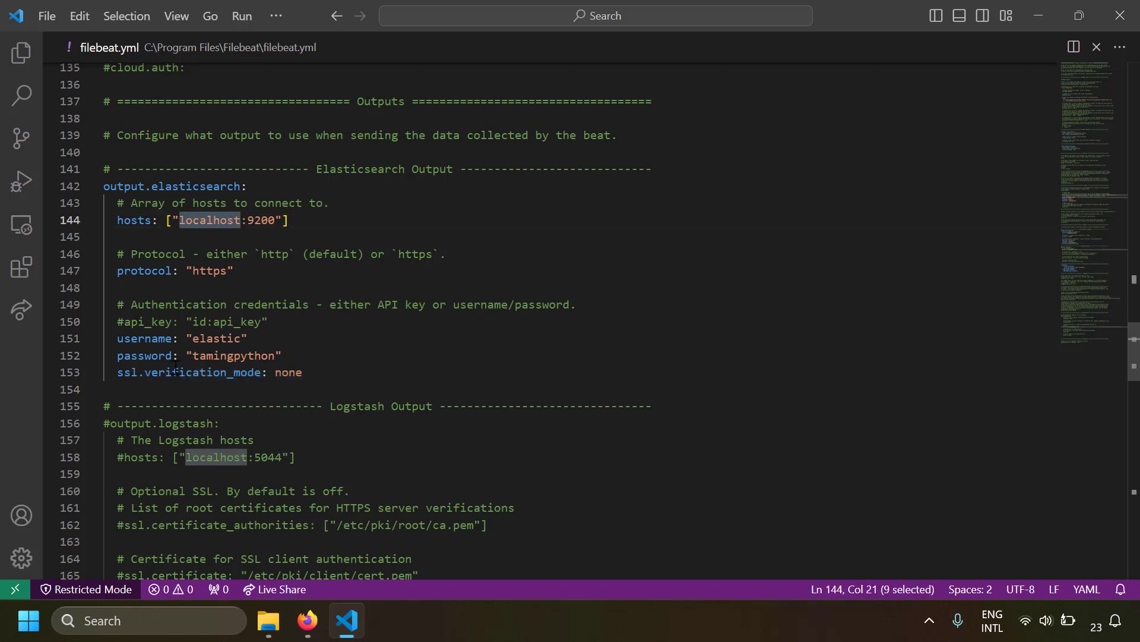
{"action": "left_click", "coordinate": [561, 326]}
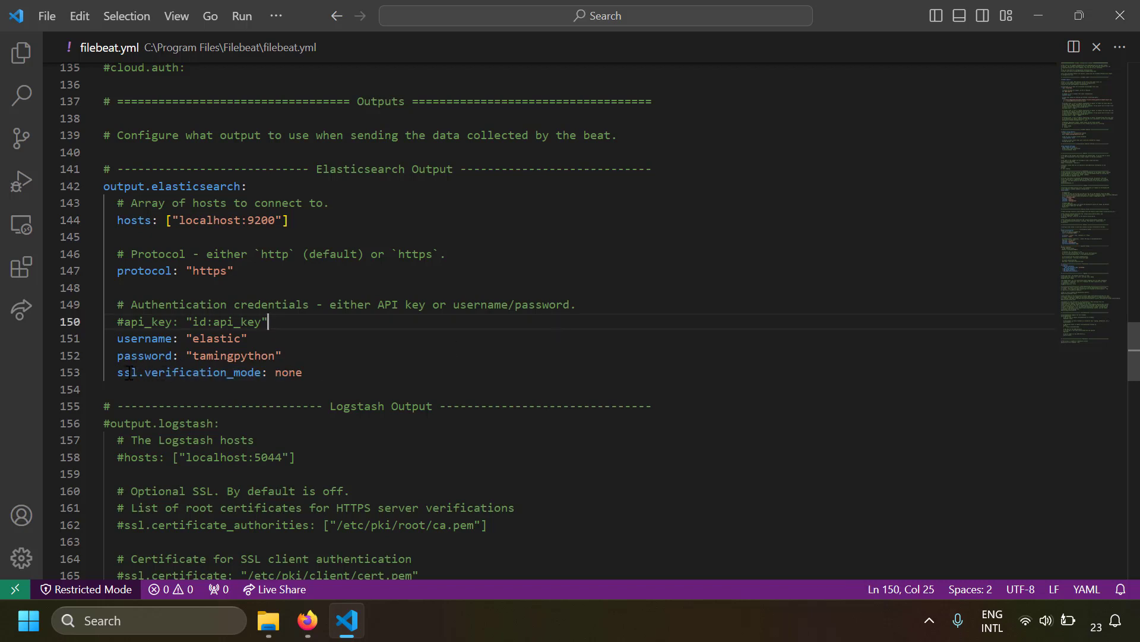
Examine the ssl.verification_mode setting together with the https protocol and the rest of the output.elasticsearch block
{"action": "left_click_drag", "start_coordinate": [129, 373], "coordinate": [318, 370]}
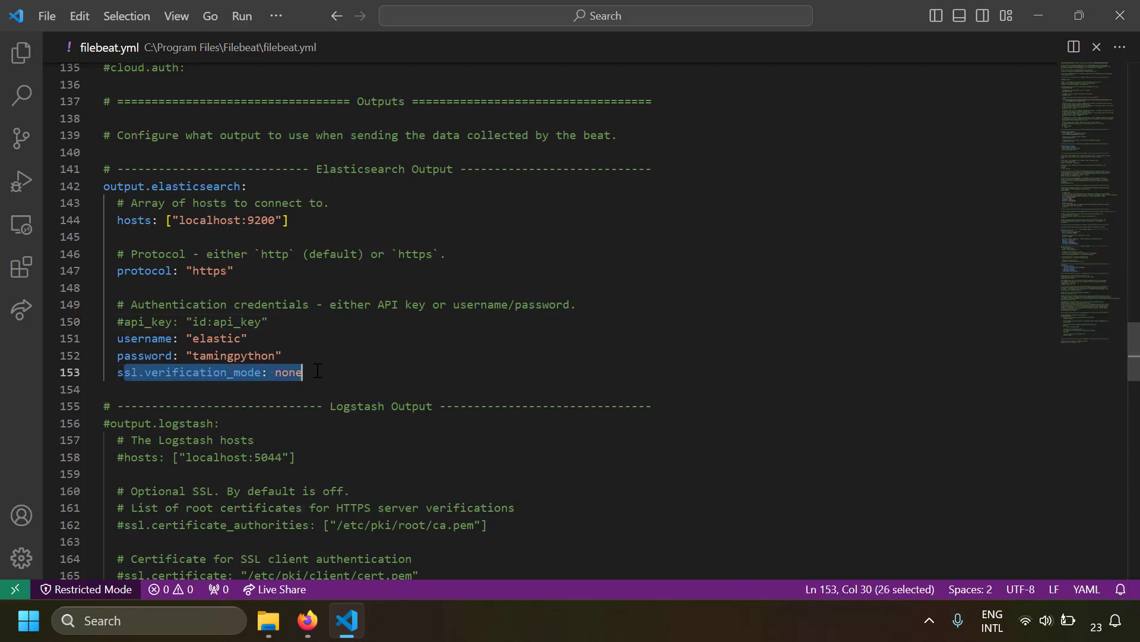
{"action": "left_click_drag", "start_coordinate": [131, 372], "coordinate": [324, 369]}
{"action": "left_click", "coordinate": [324, 369]}
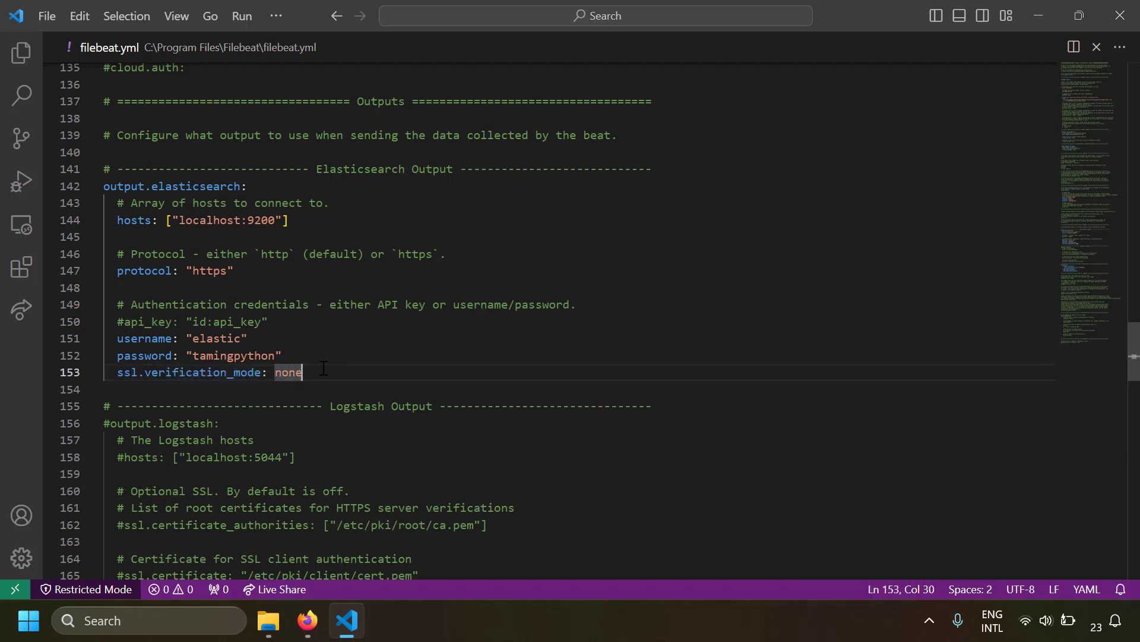
{"action": "left_click", "coordinate": [228, 272]}
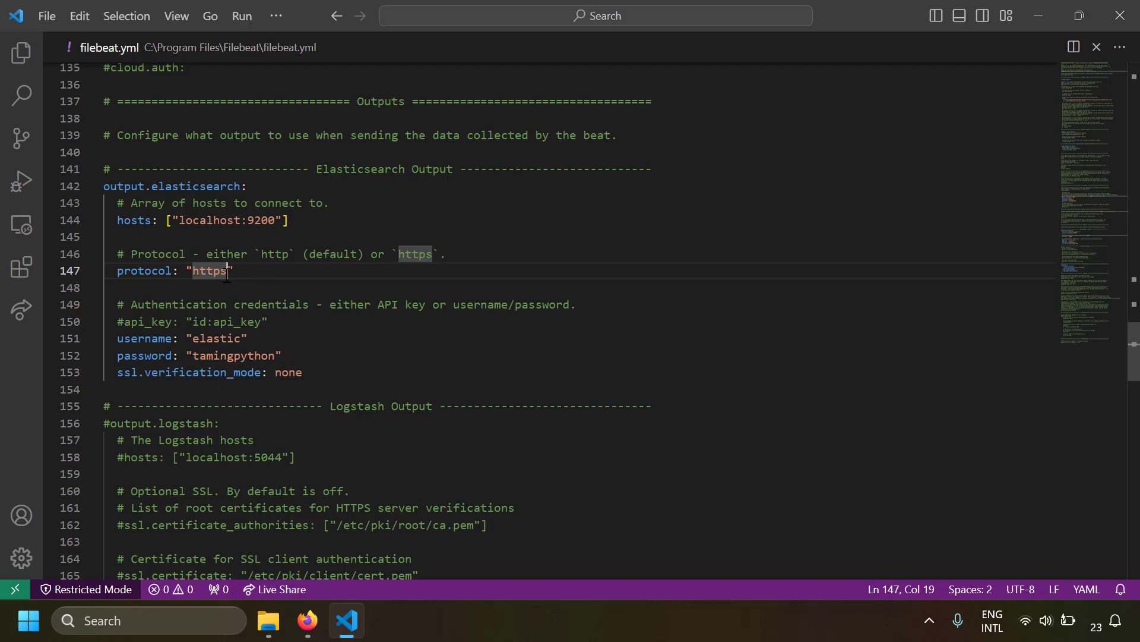
{"action": "left_click_drag", "start_coordinate": [312, 374], "coordinate": [103, 372]}
{"action": "left_click", "coordinate": [240, 321]}
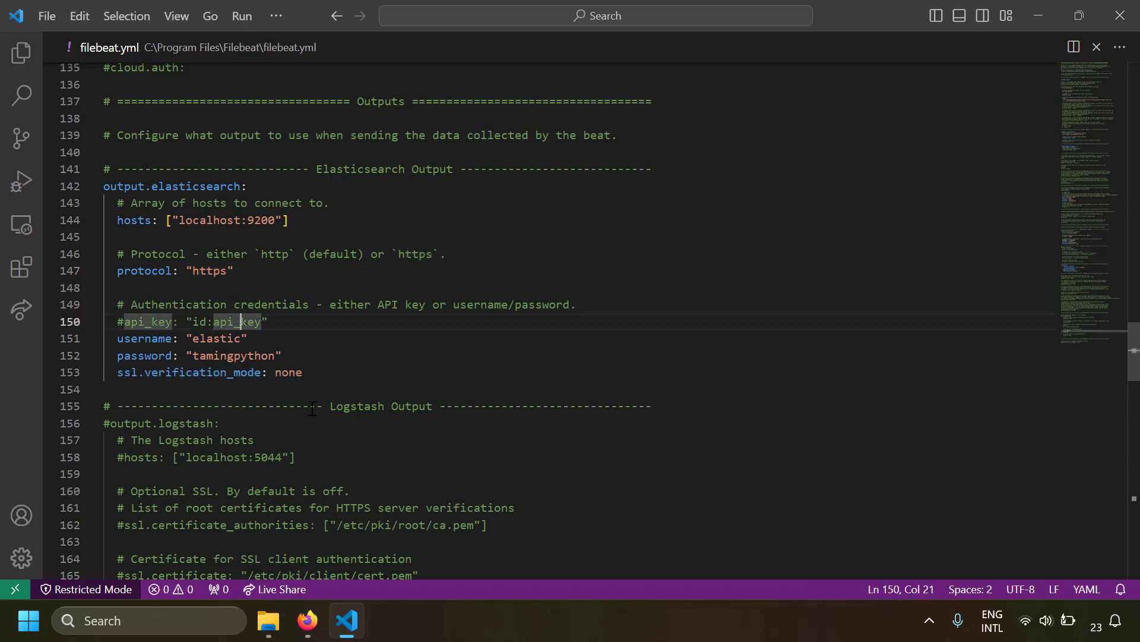
{"action": "left_click_drag", "start_coordinate": [305, 372], "coordinate": [74, 187]}
{"action": "left_click", "coordinate": [403, 392]}
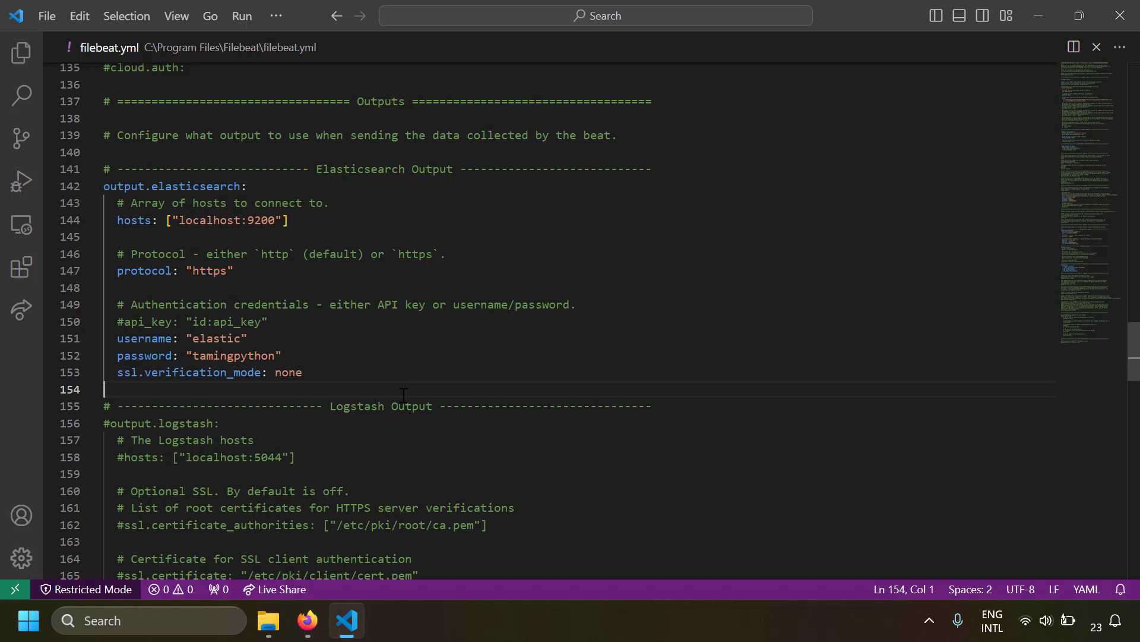
Examine the setup.kibana section of filebeat.yml: its host, protocol, username and password entries
{"action": "scroll", "coordinate": [404, 395], "scroll_direction": "up", "scroll_amount": 12}
{"action": "left_click", "coordinate": [205, 226]}
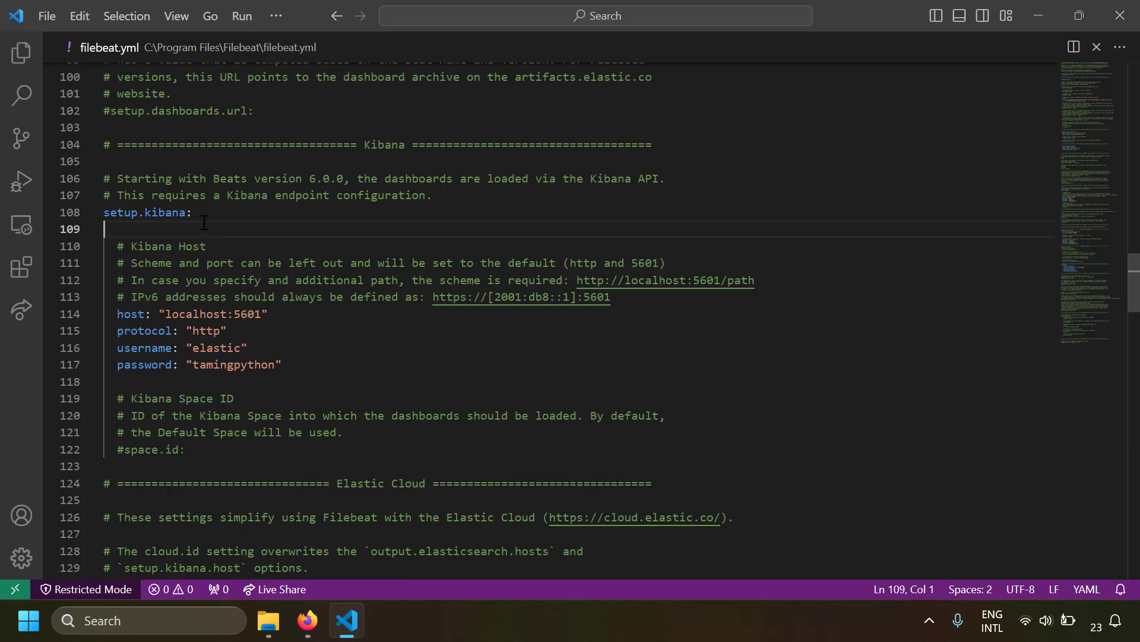
{"action": "key", "text": "shift+Up"}
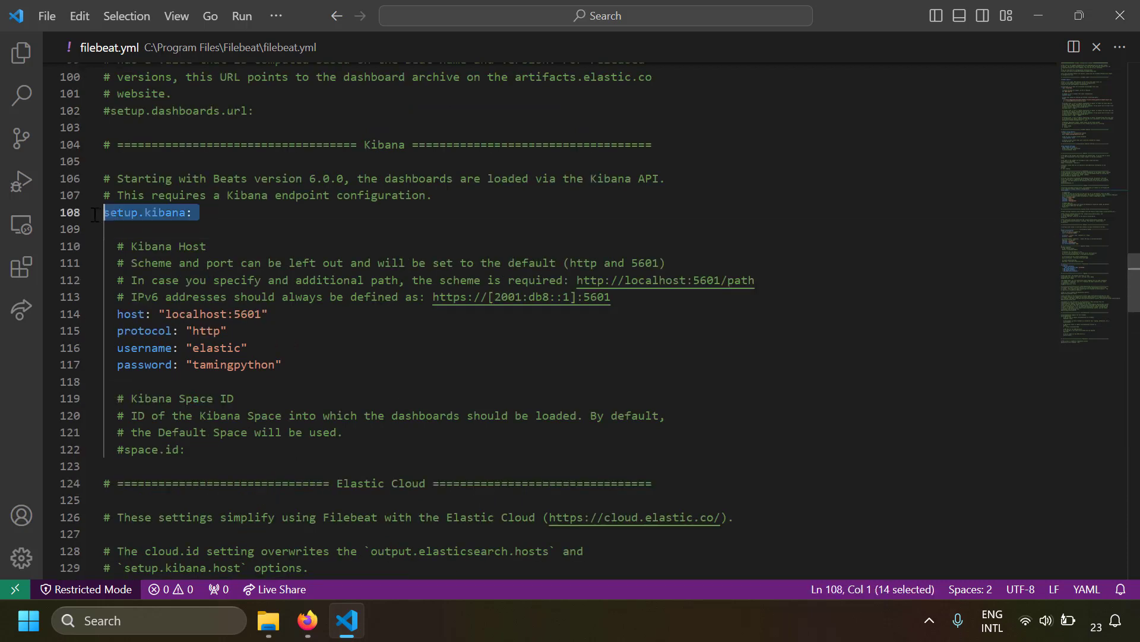
{"action": "left_click", "coordinate": [181, 296]}
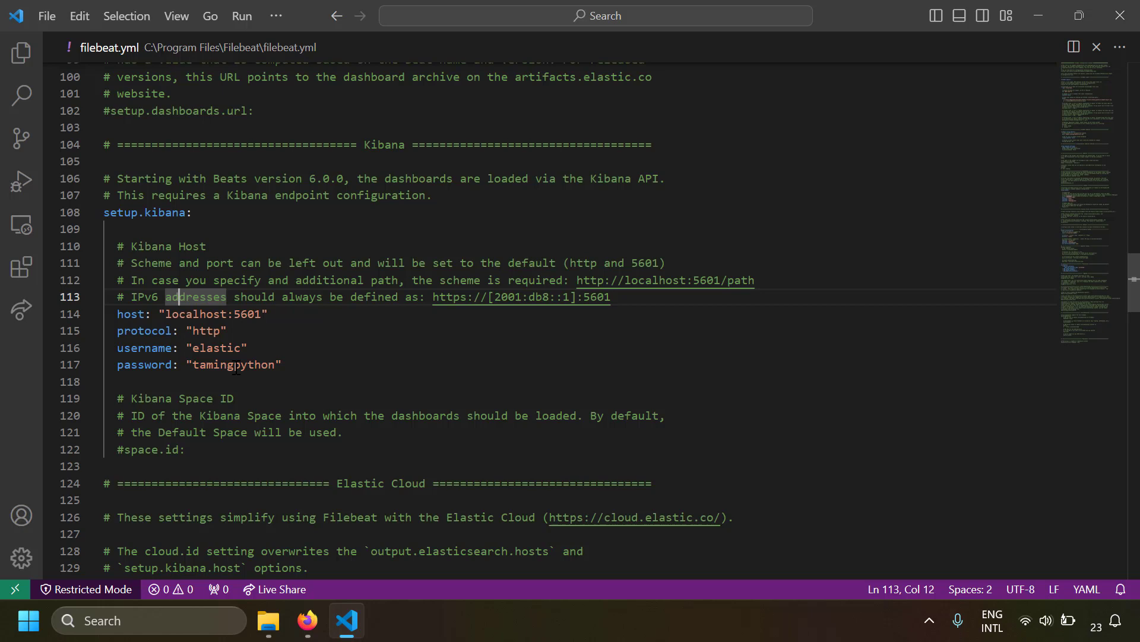
{"action": "left_click_drag", "start_coordinate": [166, 314], "coordinate": [262, 314]}
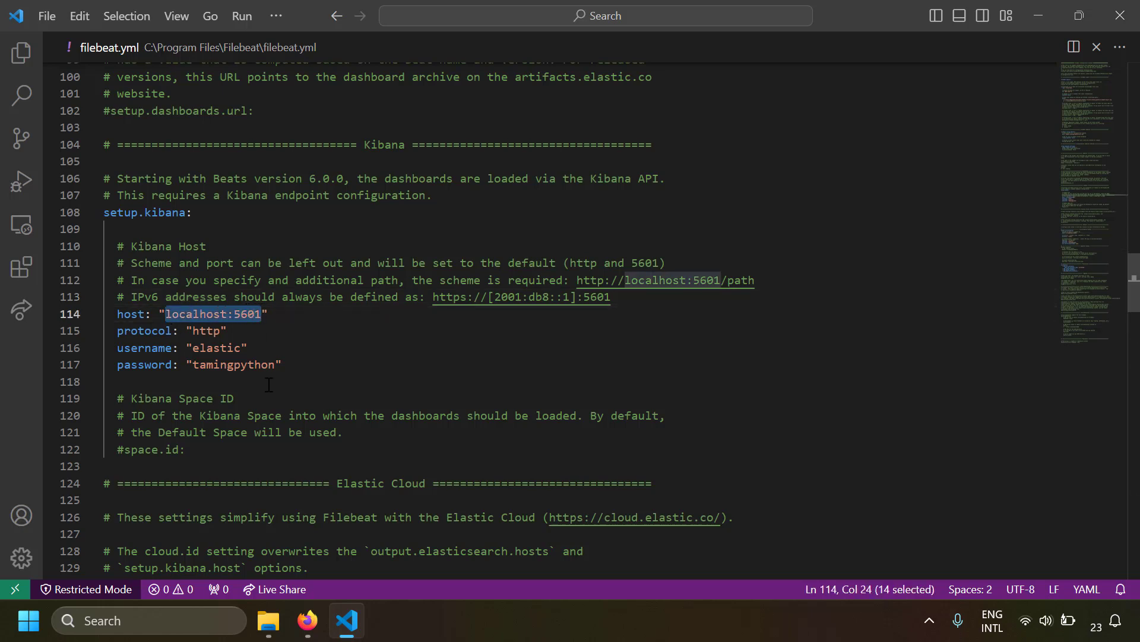
{"action": "left_click_drag", "start_coordinate": [145, 330], "coordinate": [239, 330]}
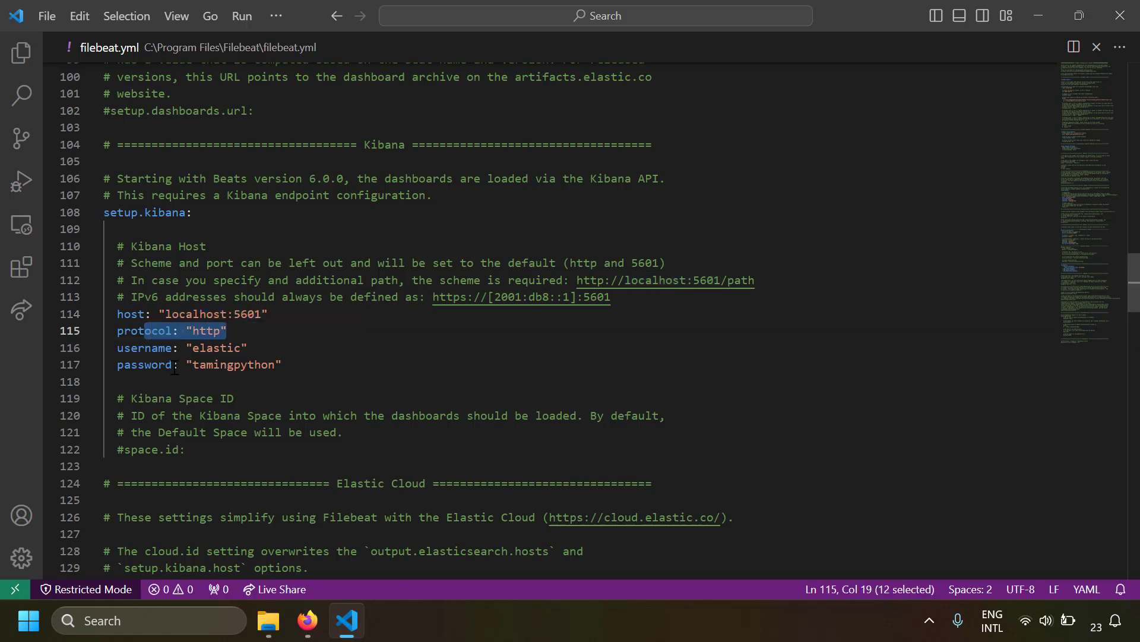
{"action": "mouse_move", "coordinate": [144, 347]}
{"action": "left_mouse_down"}
{"action": "mouse_move", "coordinate": [288, 367]}
{"action": "mouse_move", "coordinate": [137, 365]}
{"action": "left_mouse_up"}
{"action": "left_click", "coordinate": [311, 367]}
{"action": "left_click", "coordinate": [340, 368]}
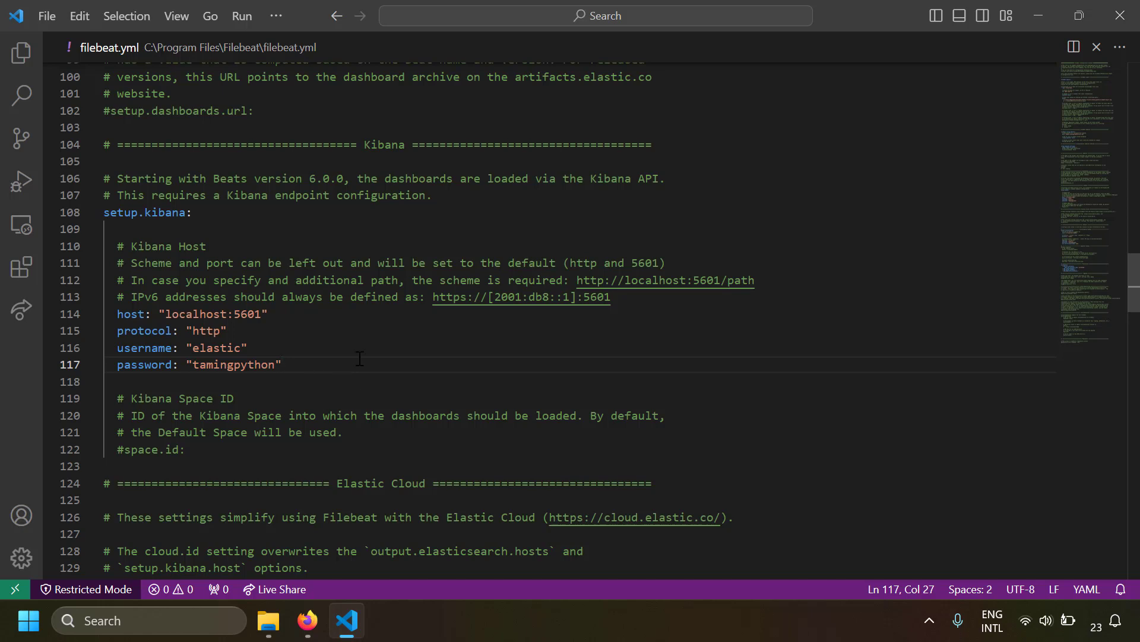
{"action": "left_click_drag", "start_coordinate": [352, 367], "coordinate": [102, 212]}
{"action": "left_click", "coordinate": [321, 352]}
{"action": "left_click_drag", "start_coordinate": [322, 370], "coordinate": [57, 217]}
{"action": "left_click", "coordinate": [336, 354]}
Review the output.elasticsearch block alongside the setup.kibana section once more and close filebeat.yml
{"action": "scroll", "coordinate": [335, 355], "scroll_direction": "down", "scroll_amount": 12}
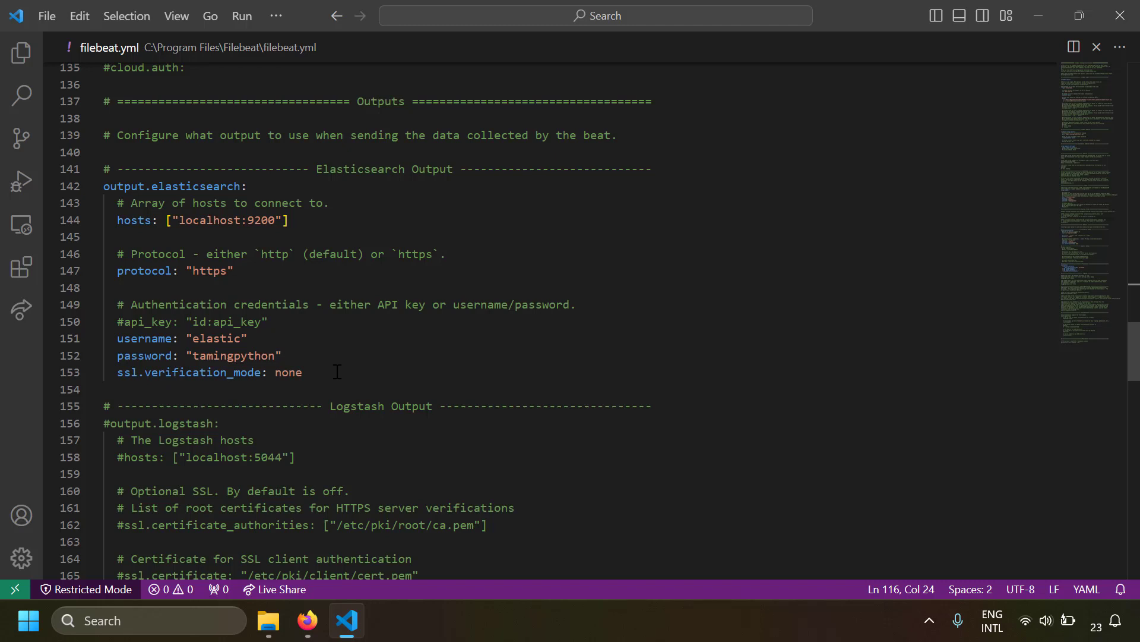
{"action": "left_click_drag", "start_coordinate": [337, 372], "coordinate": [103, 186]}
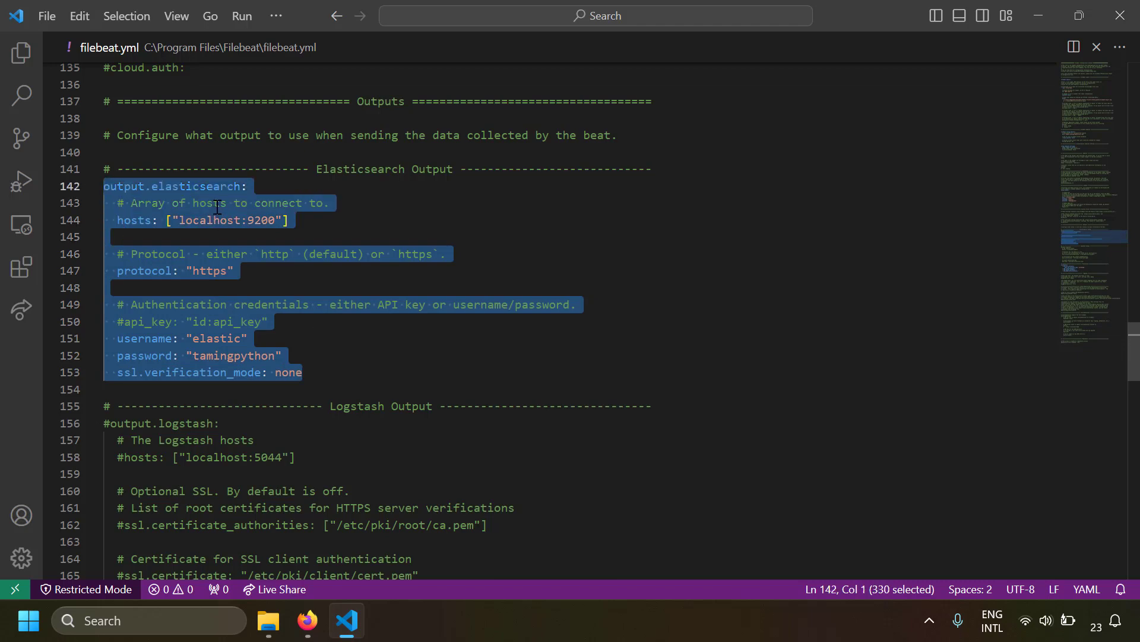
{"action": "left_click", "coordinate": [206, 186]}
{"action": "scroll", "coordinate": [295, 396], "scroll_direction": "up", "scroll_amount": 10}
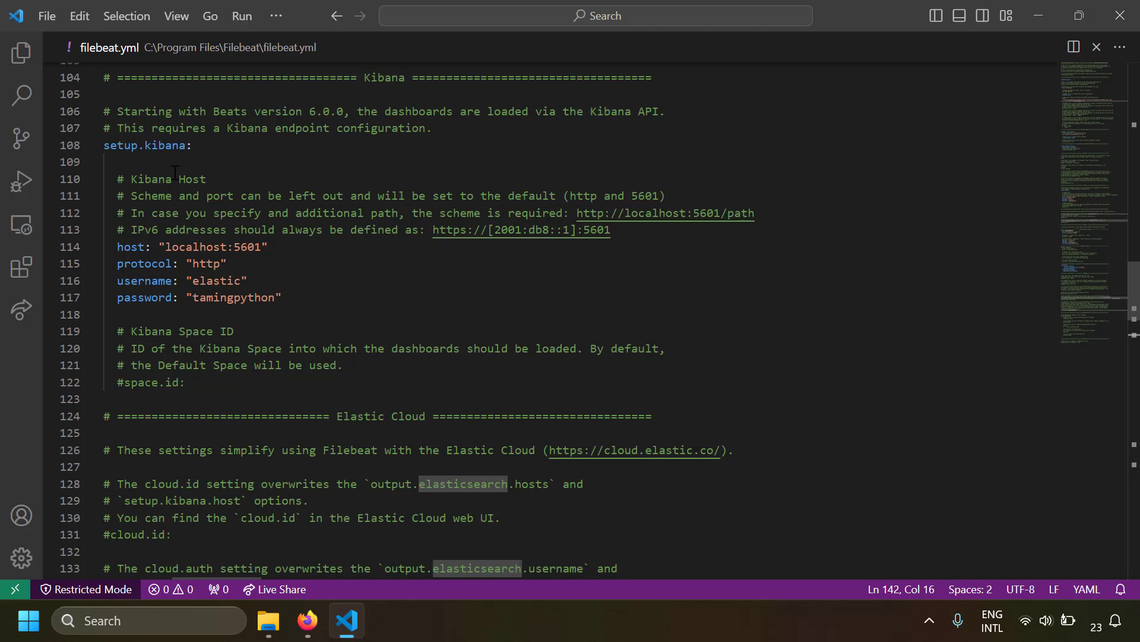
{"action": "left_click", "coordinate": [173, 145]}
{"action": "scroll", "coordinate": [619, 319], "scroll_direction": "down", "scroll_amount": 11}
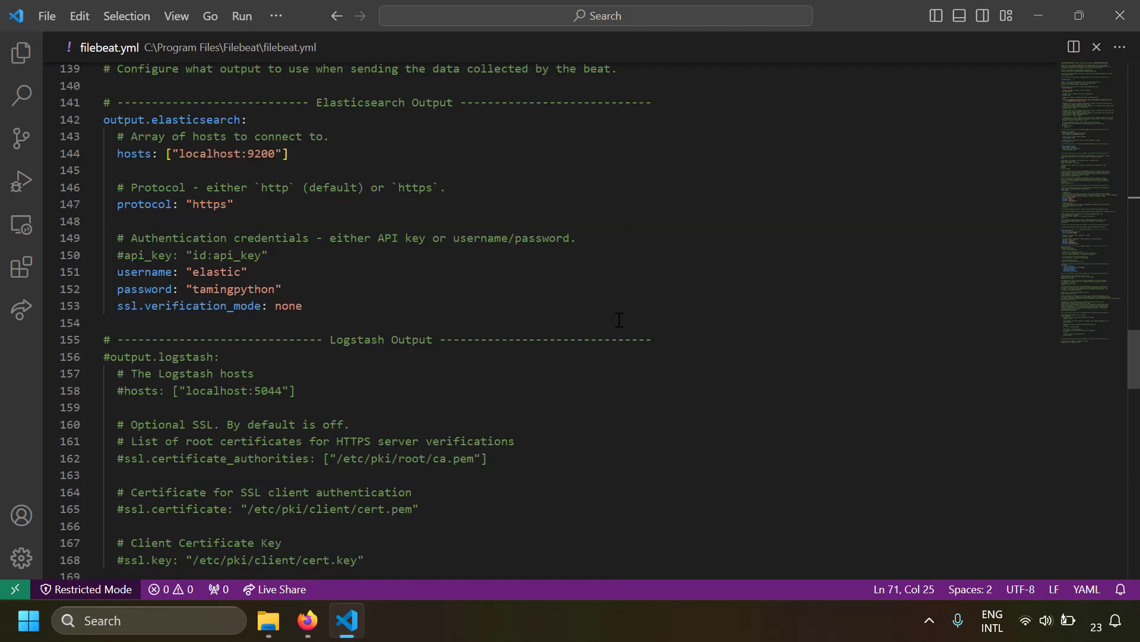
{"action": "left_click", "coordinate": [1107, 26]}
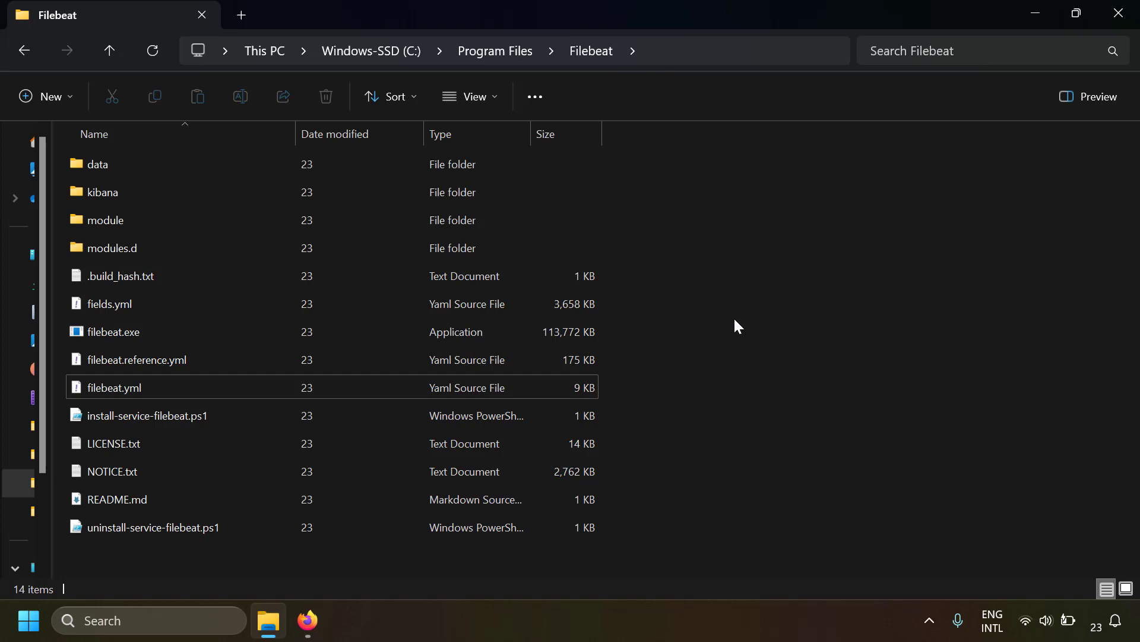
Search Windows for services and open the Services app
{"action": "key", "text": "super+r"}
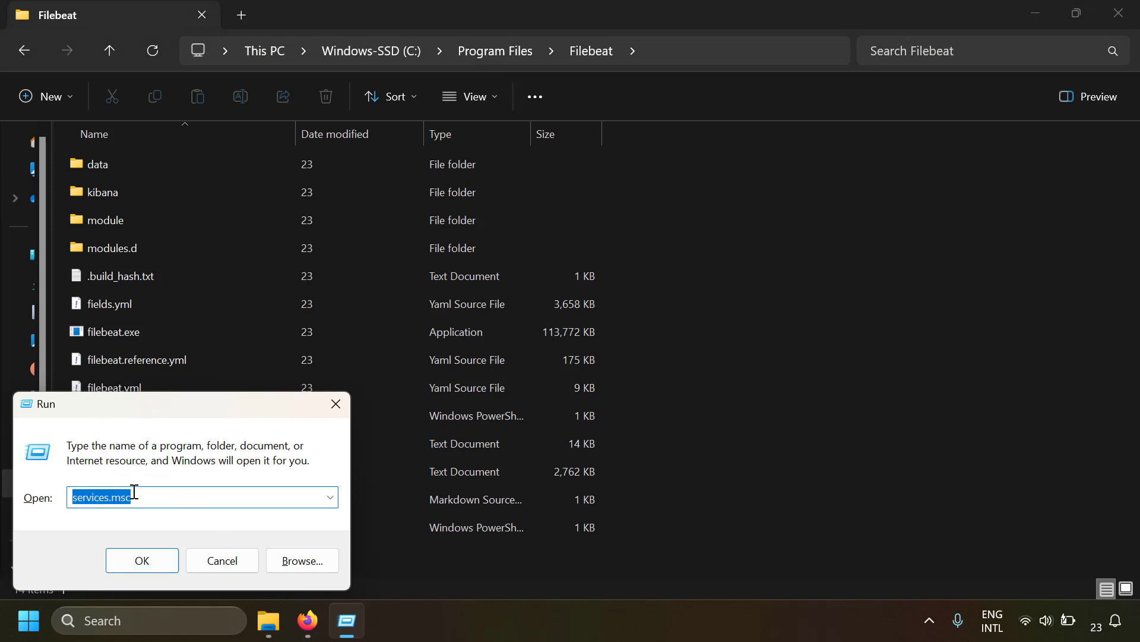
{"action": "left_click", "coordinate": [336, 404]}
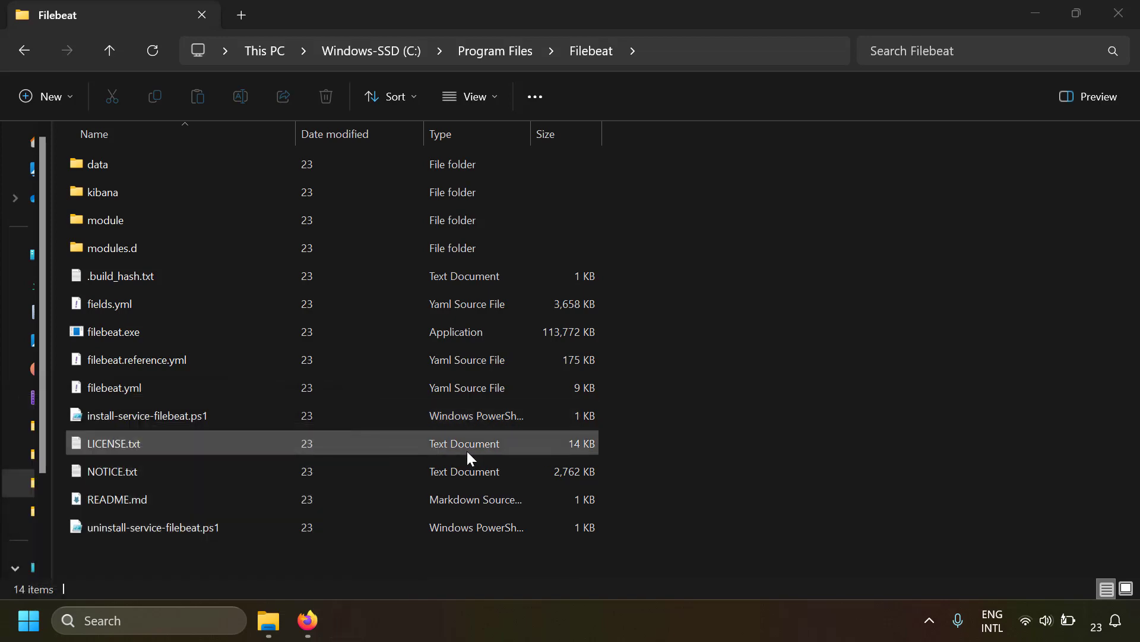
{"action": "key", "text": "super"}
{"action": "type", "text": "servi"}
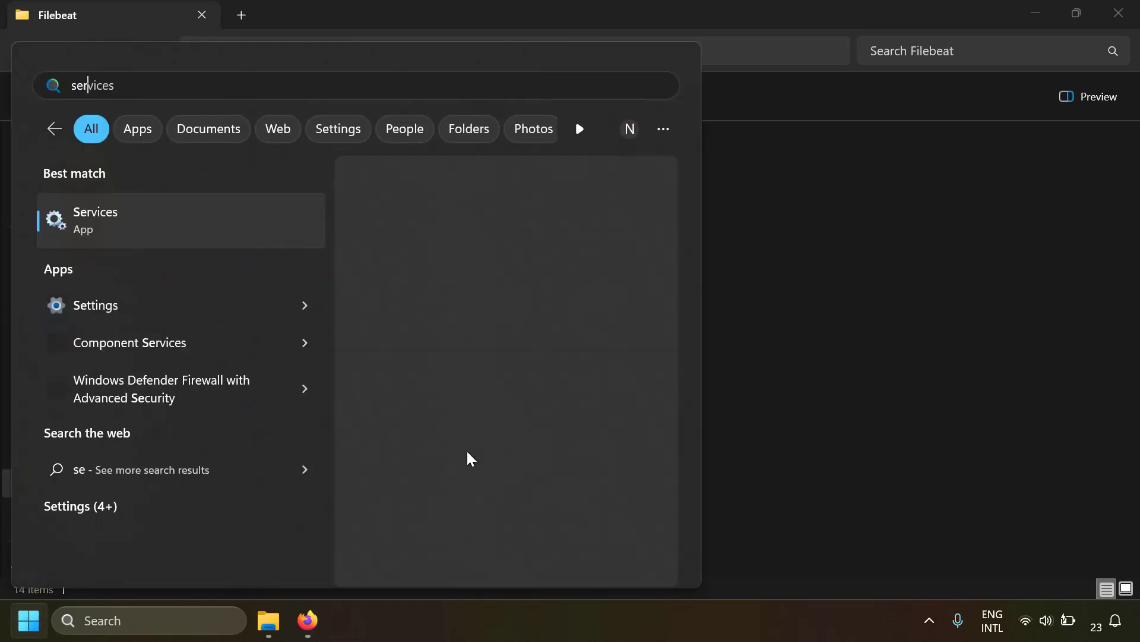
{"action": "type", "text": "ce"}
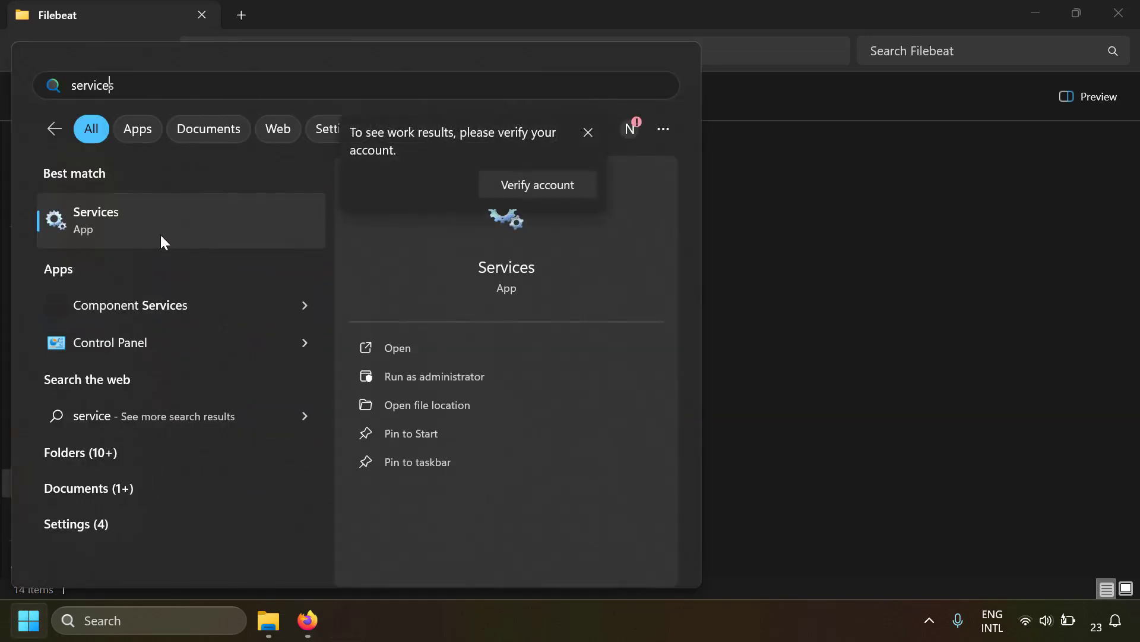
{"action": "left_click", "coordinate": [151, 237]}
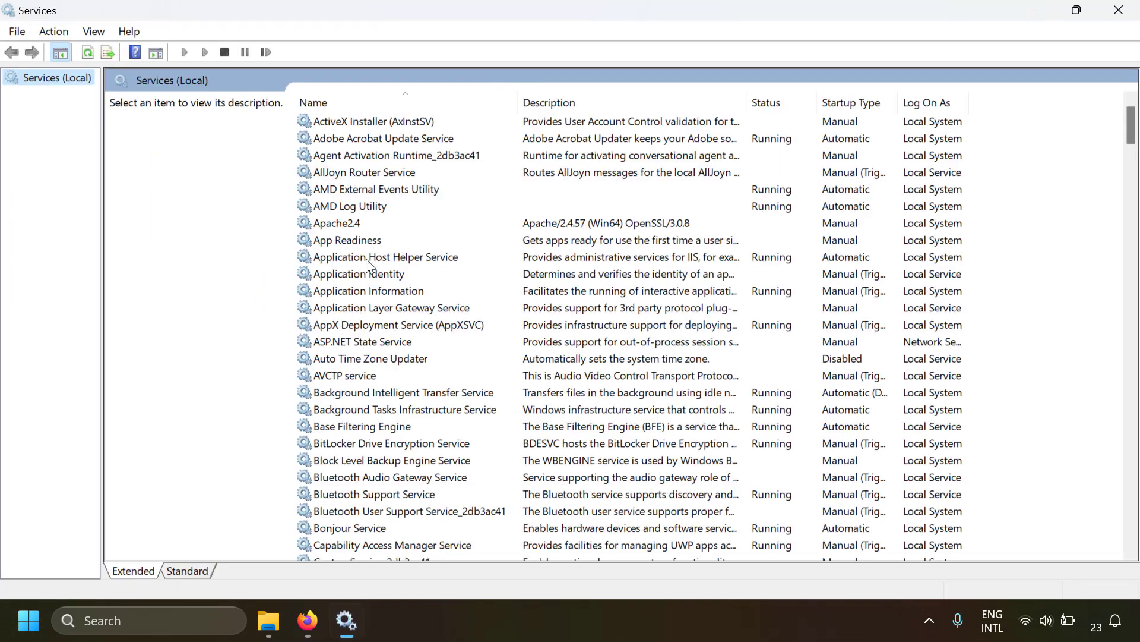
Try to start the filebeat service and dismiss the resulting message
{"action": "left_click", "coordinate": [377, 239]}
{"action": "type", "text": "fi"}
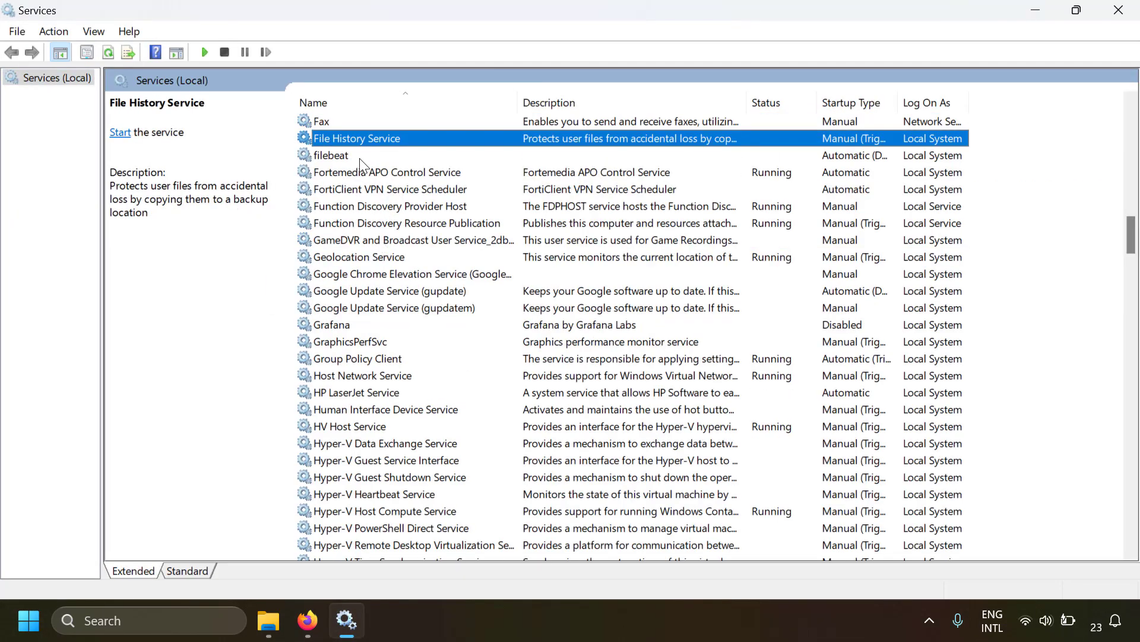
{"action": "left_click", "coordinate": [357, 156]}
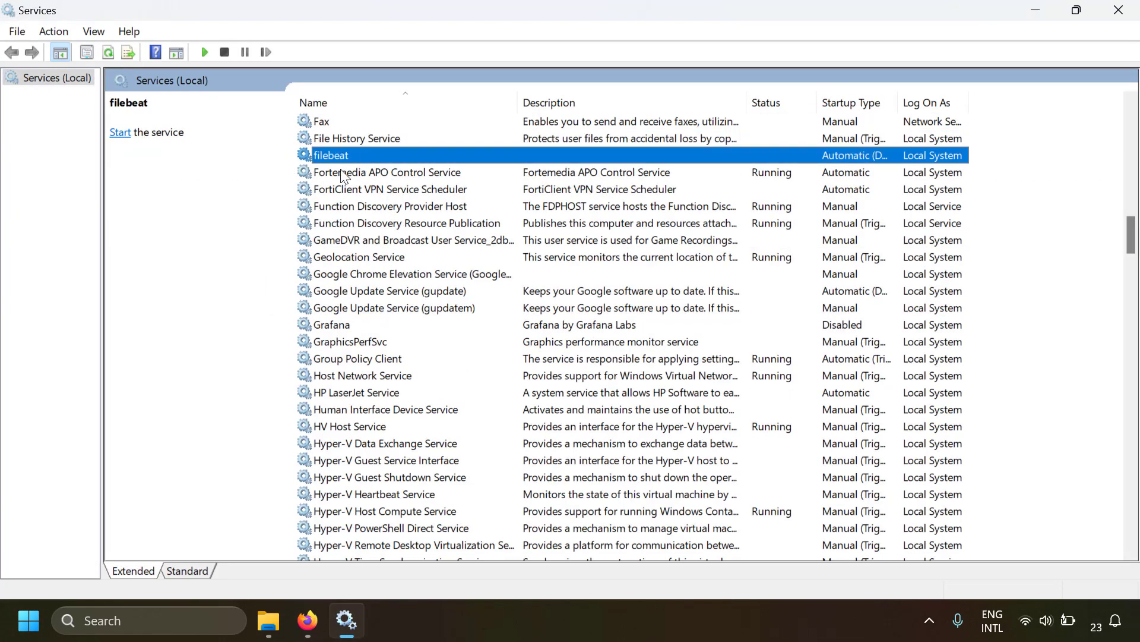
{"action": "right_click", "coordinate": [435, 158]}
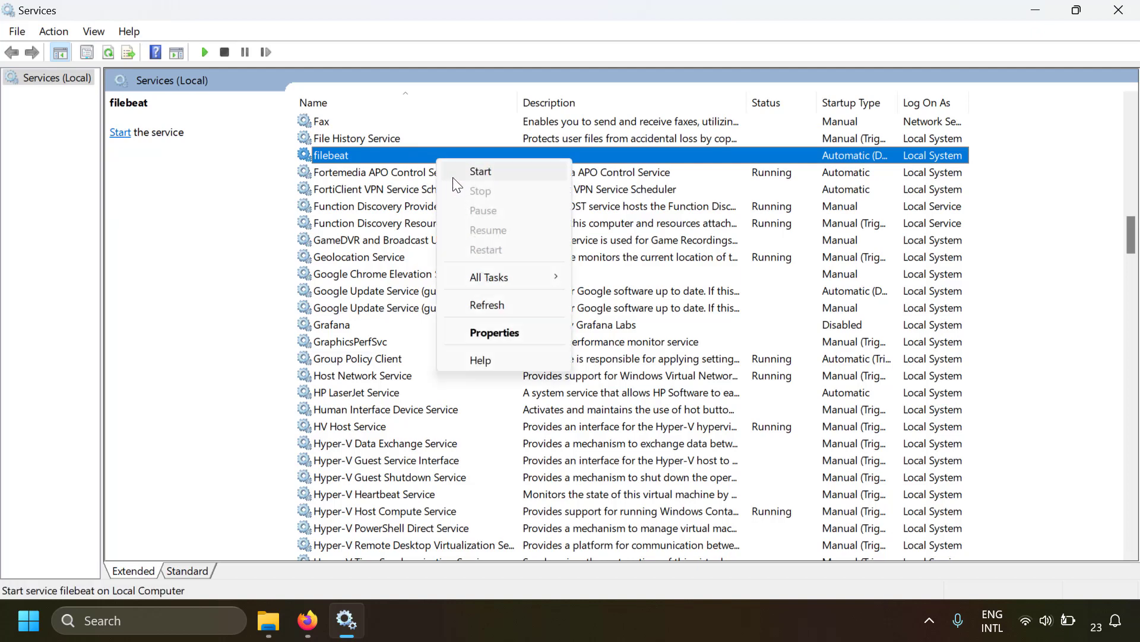
{"action": "left_click", "coordinate": [457, 172]}
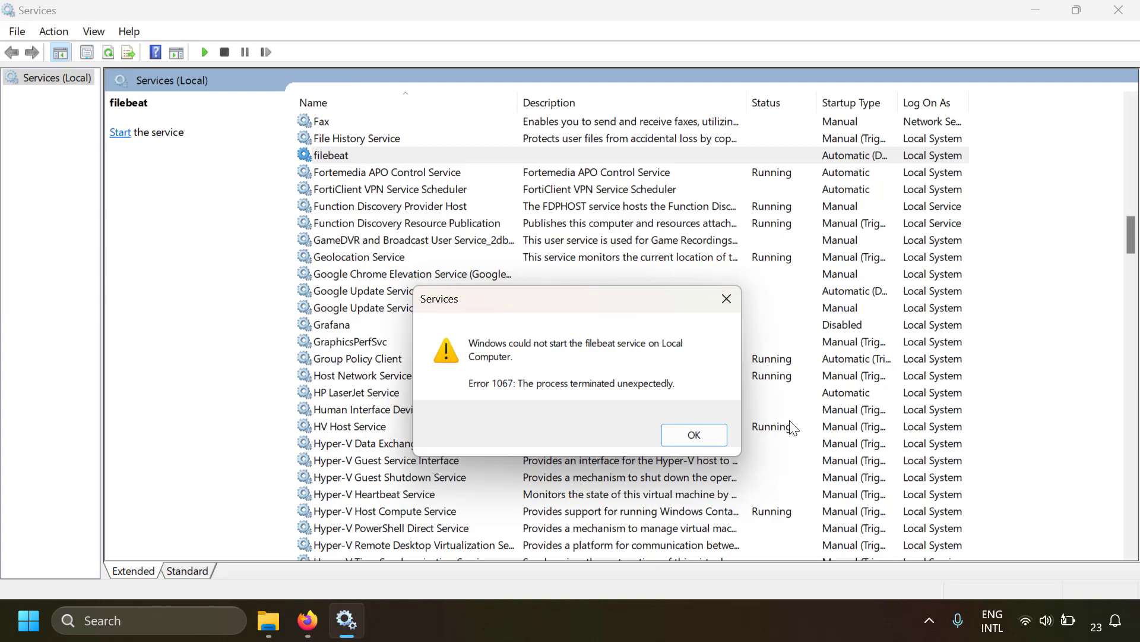
{"action": "left_click", "coordinate": [696, 432]}
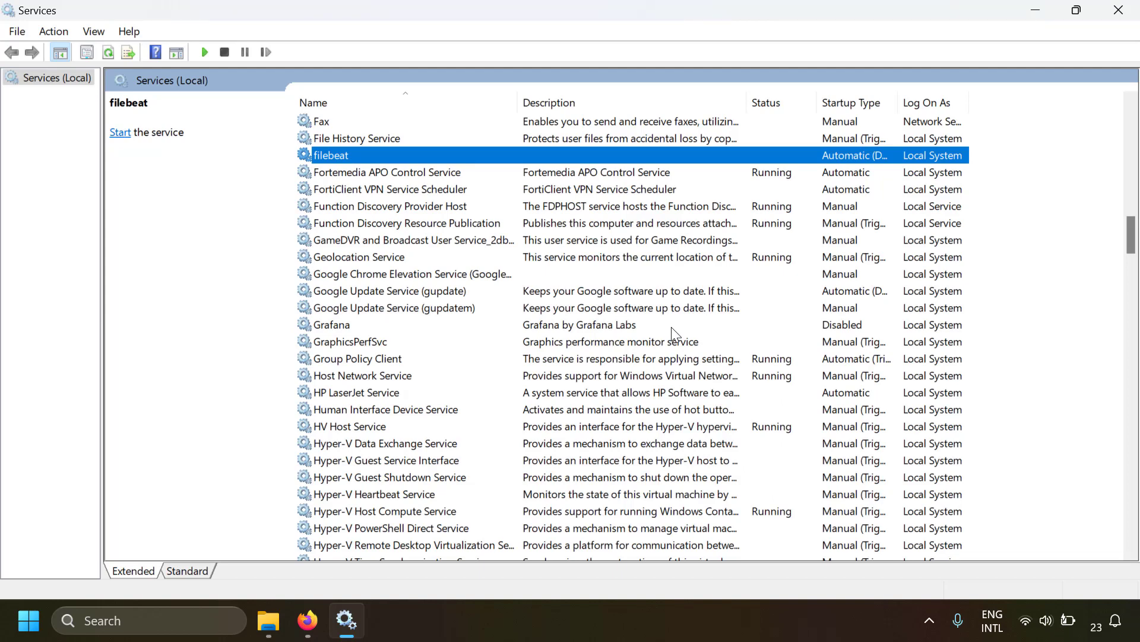
Start the Elasticsearch 8.10.2 (elasticsearch-service-x64) service
{"action": "scroll", "coordinate": [673, 332], "scroll_direction": "up", "scroll_amount": 2}
{"action": "left_click", "coordinate": [386, 138]}
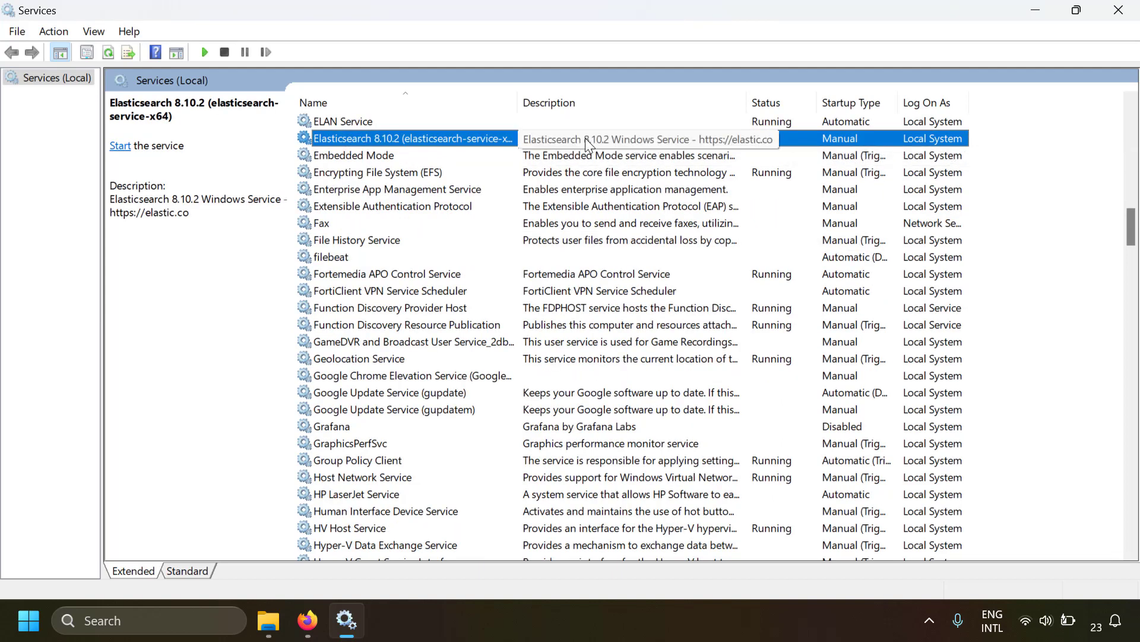
{"action": "right_click", "coordinate": [492, 134]}
{"action": "left_click", "coordinate": [515, 142]}
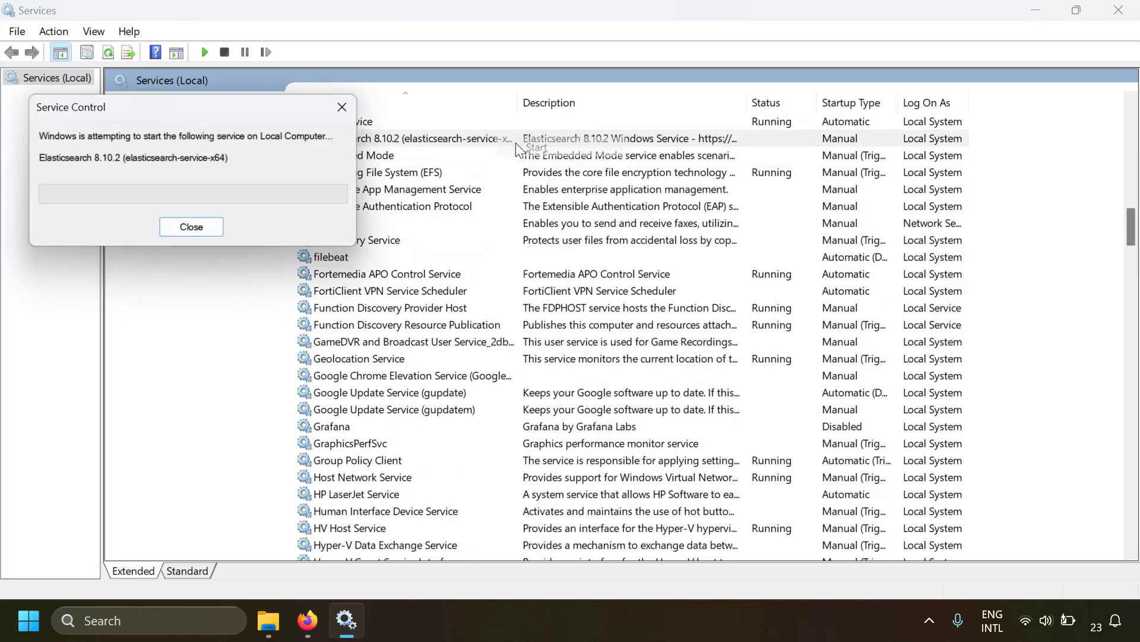
{"action": "left_click", "coordinate": [527, 184]}
Find kibana_service in the services list and start it
{"action": "key", "text": "i"}
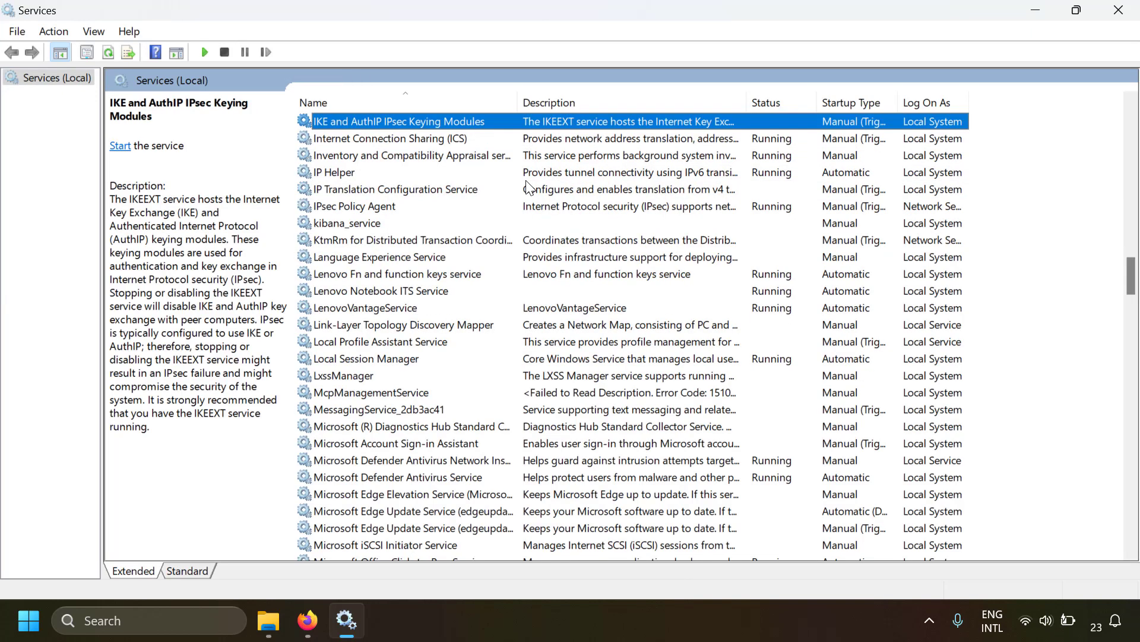
{"action": "key", "text": "k"}
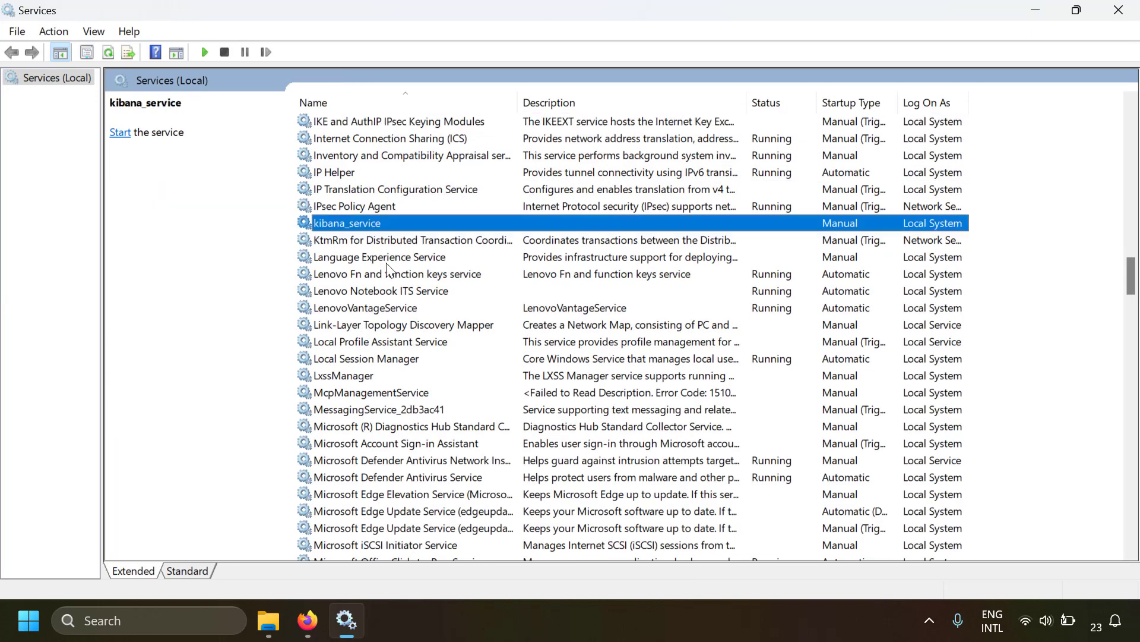
{"action": "right_click", "coordinate": [382, 226]}
{"action": "left_click", "coordinate": [403, 234]}
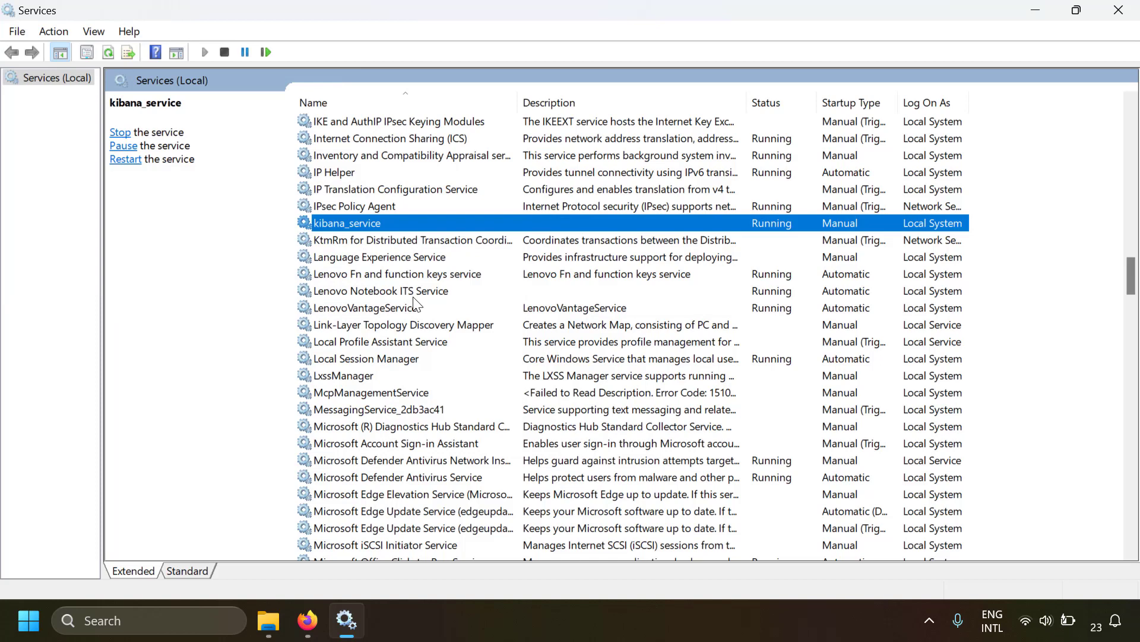
Return to the filebeat service in the list and start it again
{"action": "key", "text": "f"}
{"action": "key", "text": "i"}
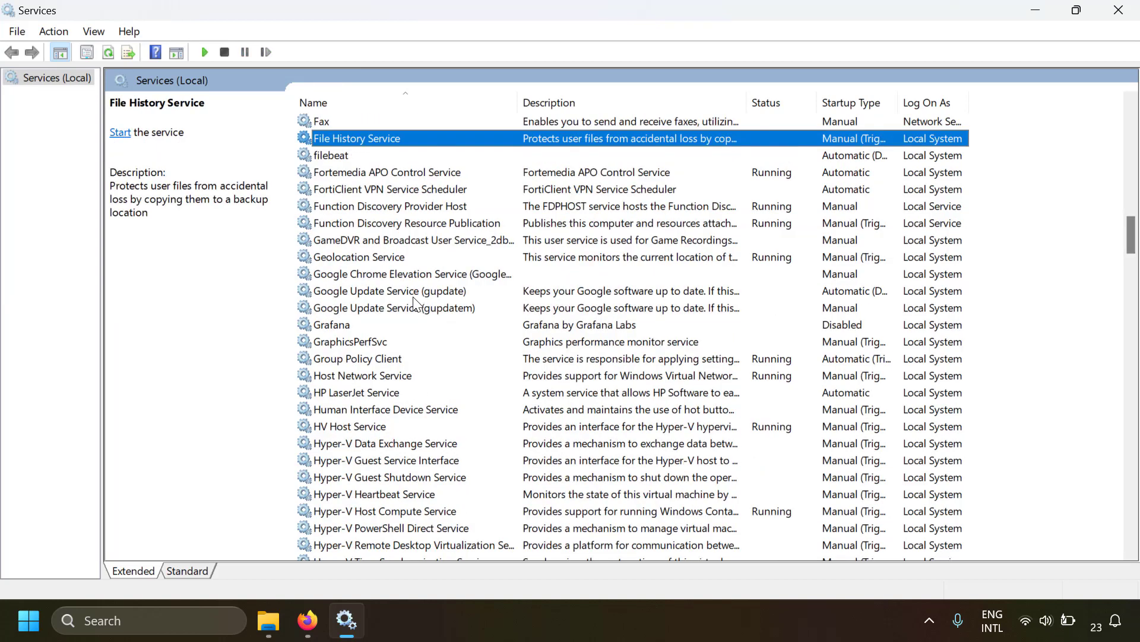
{"action": "left_click", "coordinate": [369, 157]}
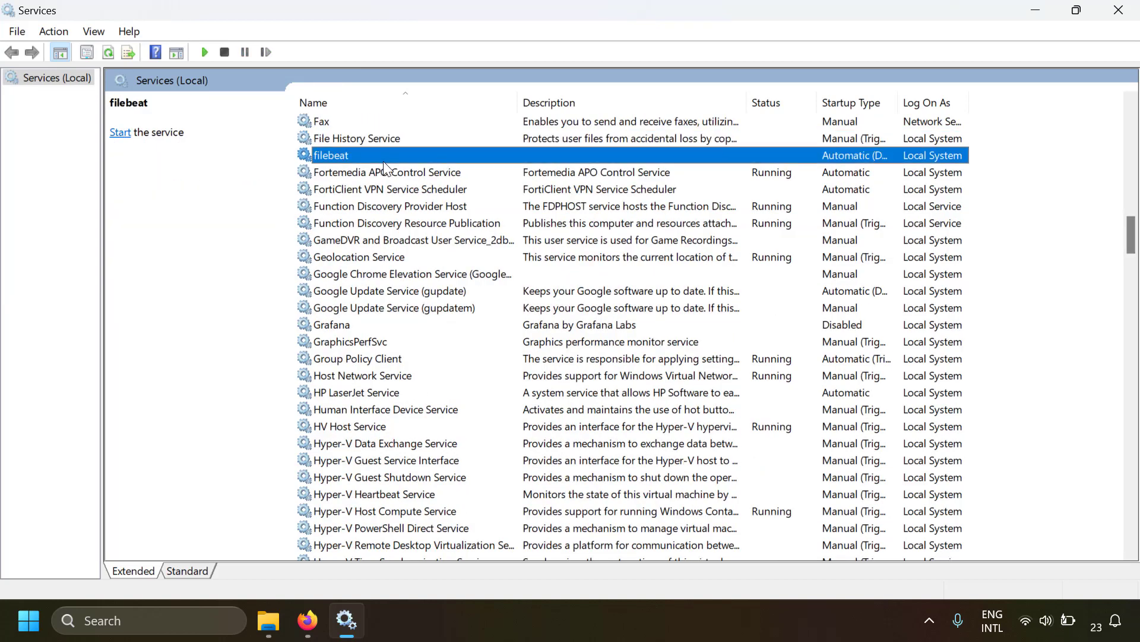
{"action": "right_click", "coordinate": [387, 157]}
{"action": "left_click", "coordinate": [413, 165]}
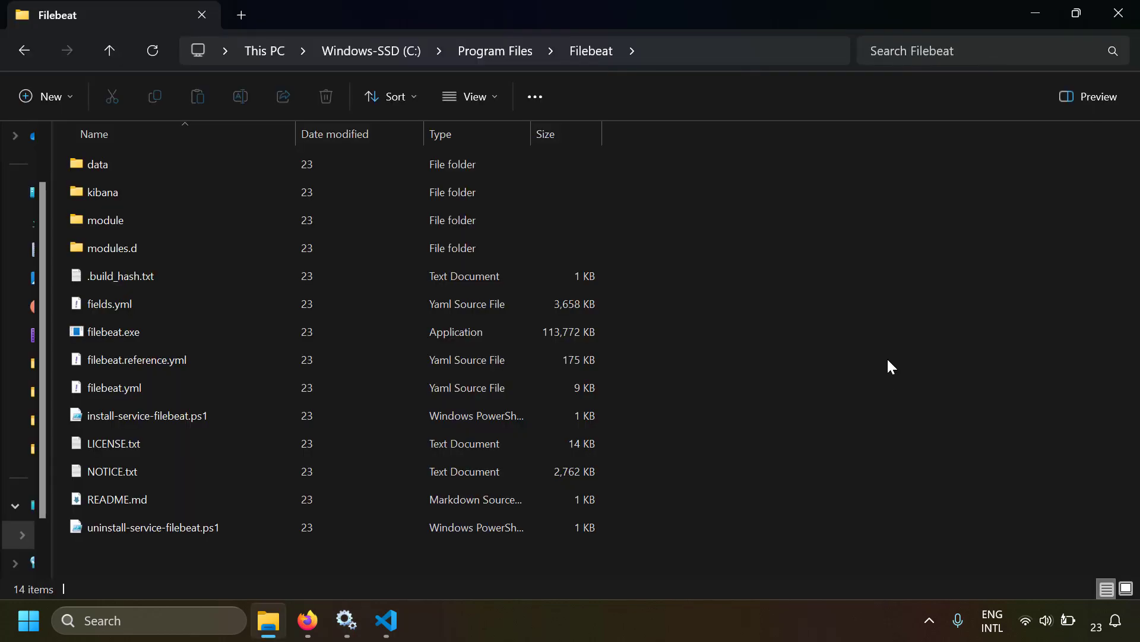
Open filebeat-20231111-3.ndjson from C:\ProgramData\filebeat\logs to examine the Filebeat service log, and close it
{"action": "left_click", "coordinate": [387, 49]}
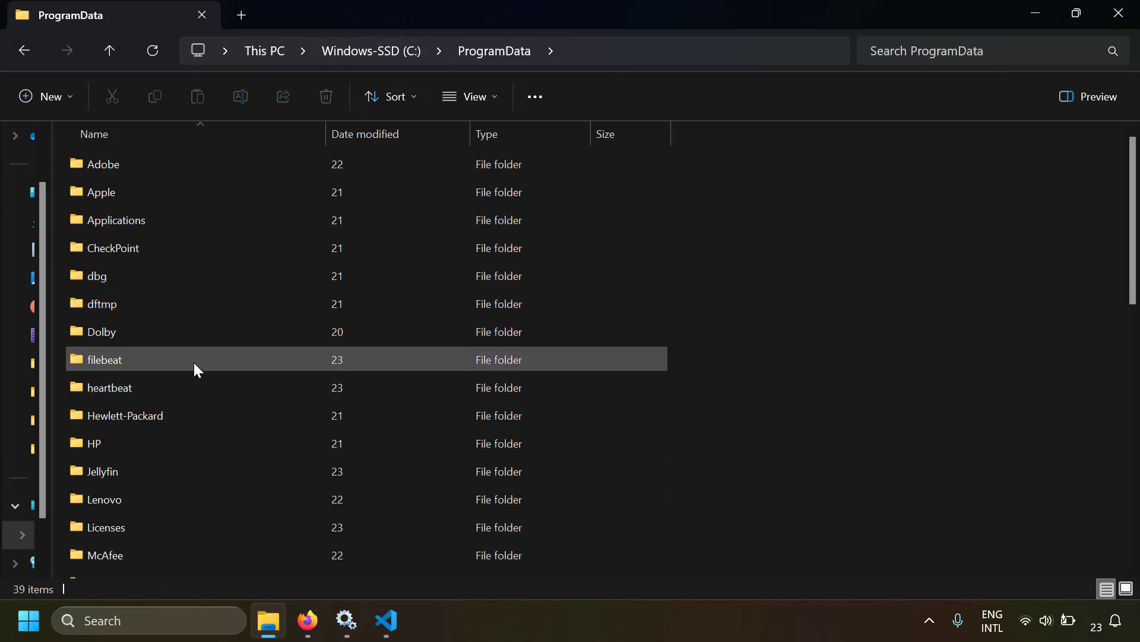
{"action": "double_click", "coordinate": [194, 364]}
{"action": "double_click", "coordinate": [159, 167]}
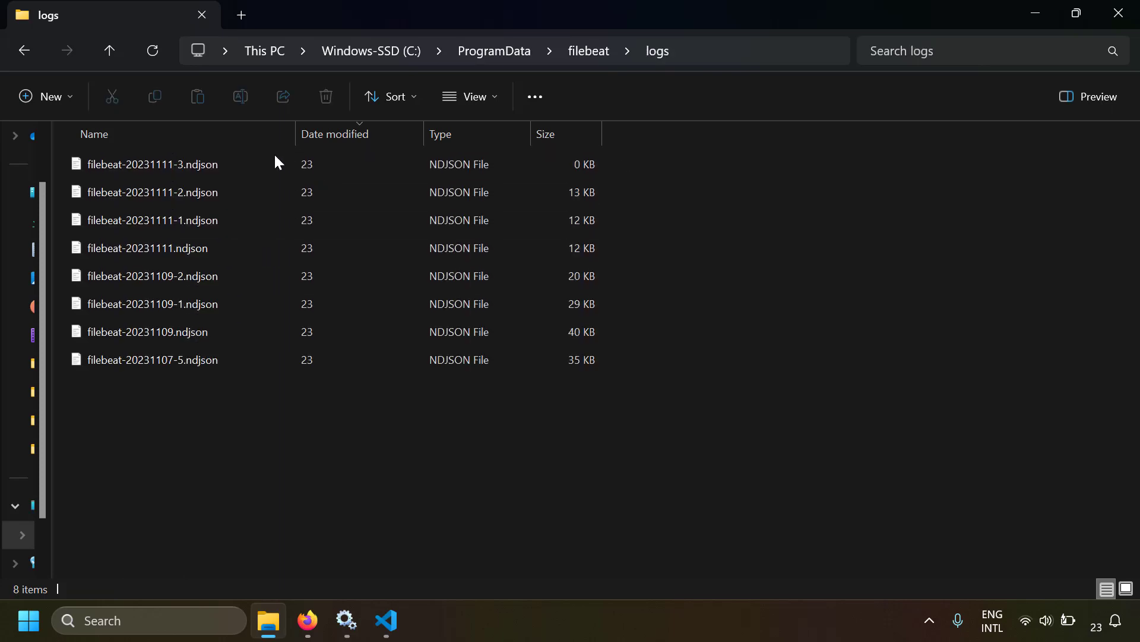
{"action": "left_click", "coordinate": [229, 173]}
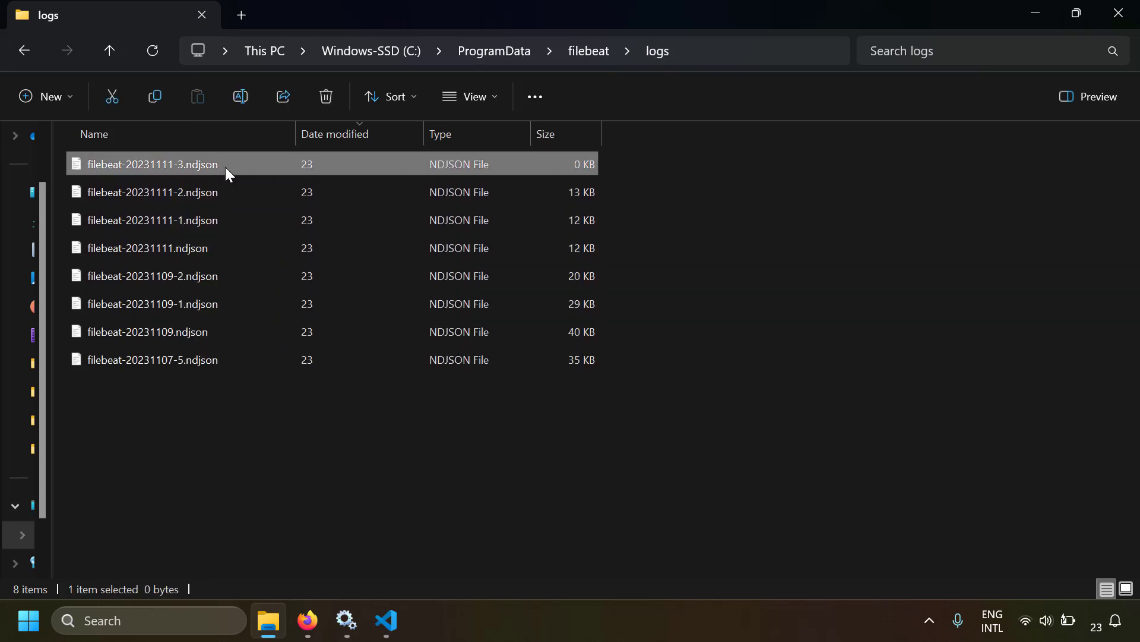
{"action": "right_click", "coordinate": [226, 170]}
{"action": "mouse_move", "coordinate": [362, 255]}
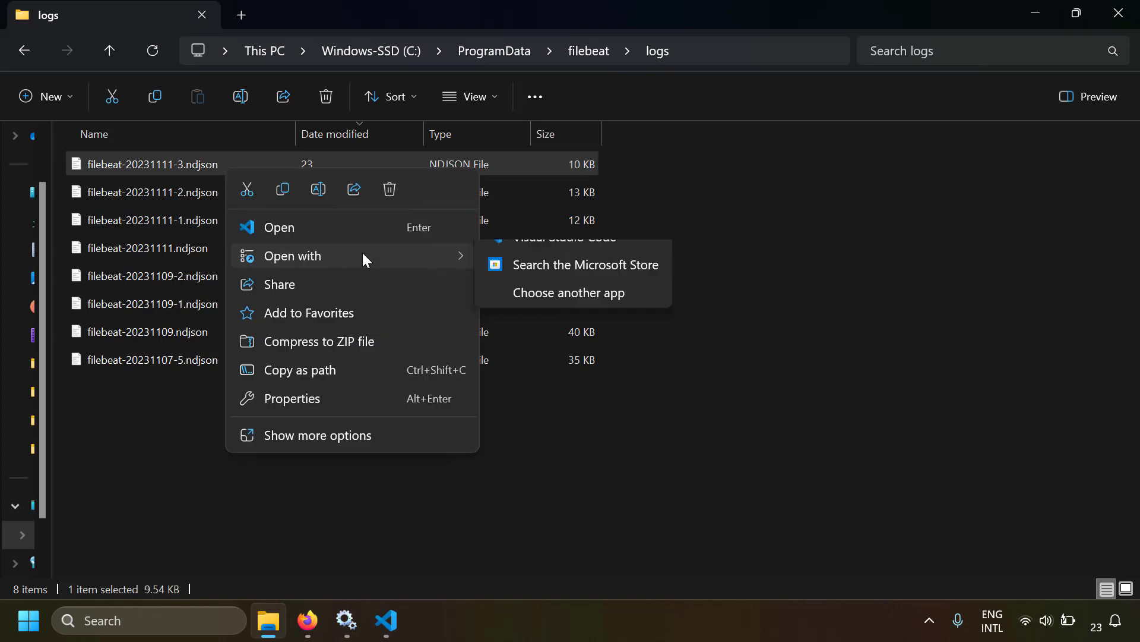
{"action": "left_click", "coordinate": [266, 228]}
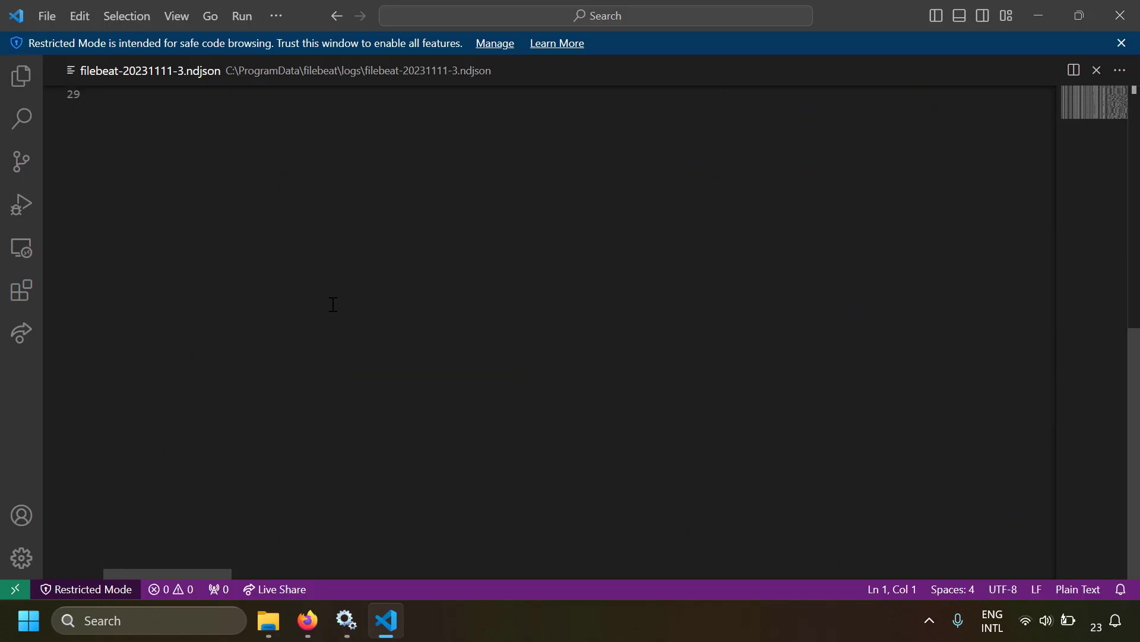
{"action": "left_click", "coordinate": [1127, 7]}
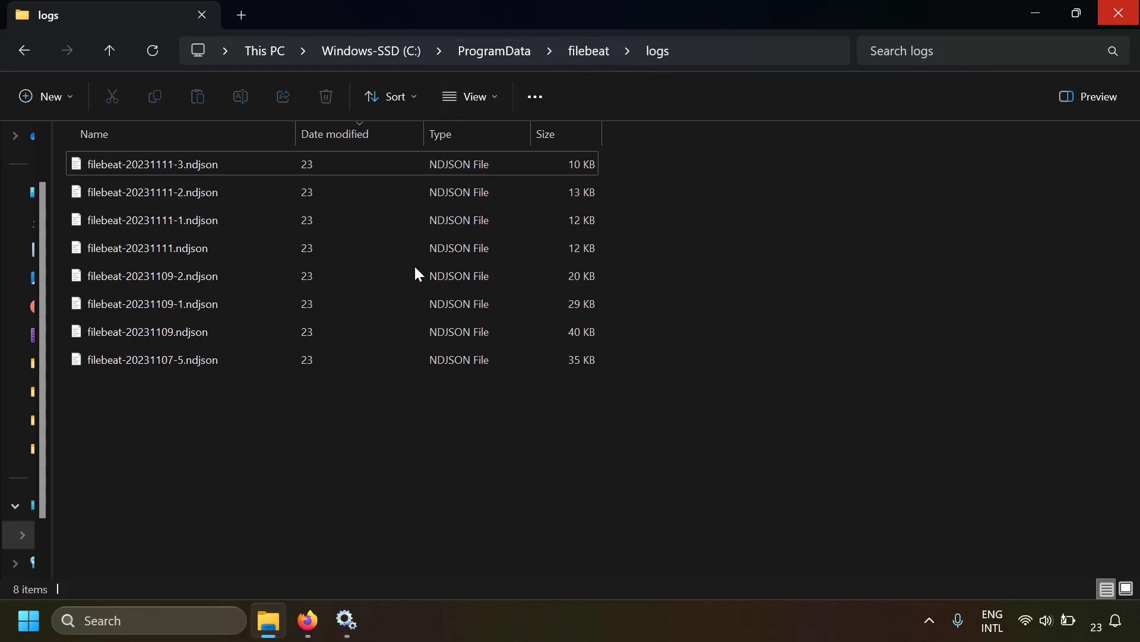
Read the web guide's instructions on the setup.kibana settings and the .\filebeat.exe setup -e command
{"action": "key", "text": "alt+Tab"}
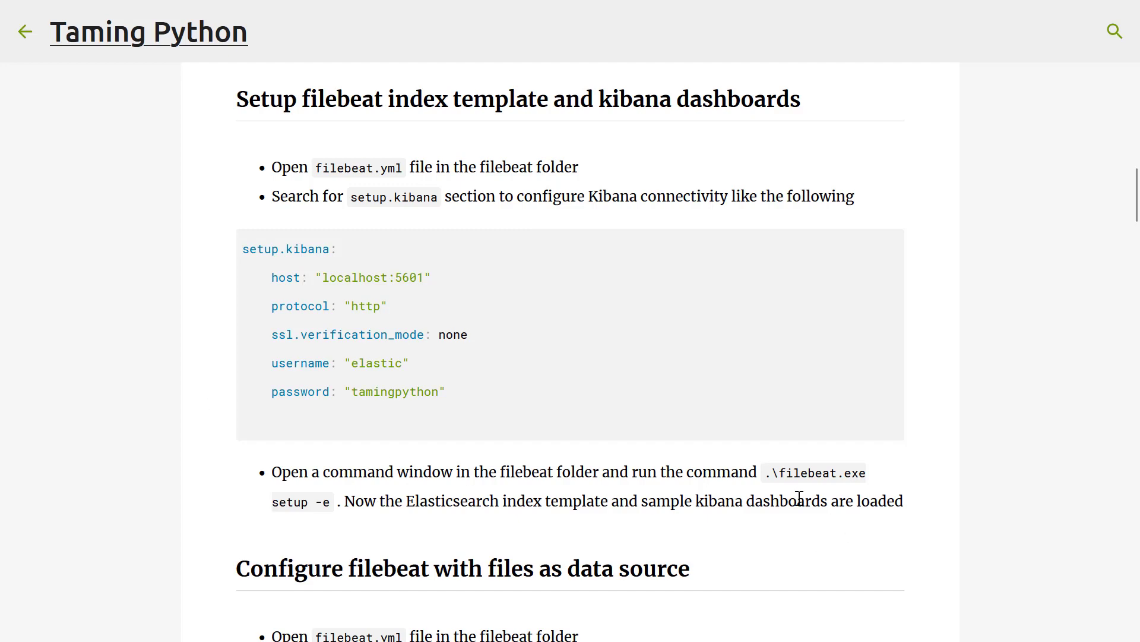
{"action": "left_click_drag", "start_coordinate": [279, 502], "coordinate": [343, 502]}
{"action": "left_click", "coordinate": [521, 523]}
{"action": "left_click_drag", "start_coordinate": [766, 475], "coordinate": [324, 505]}
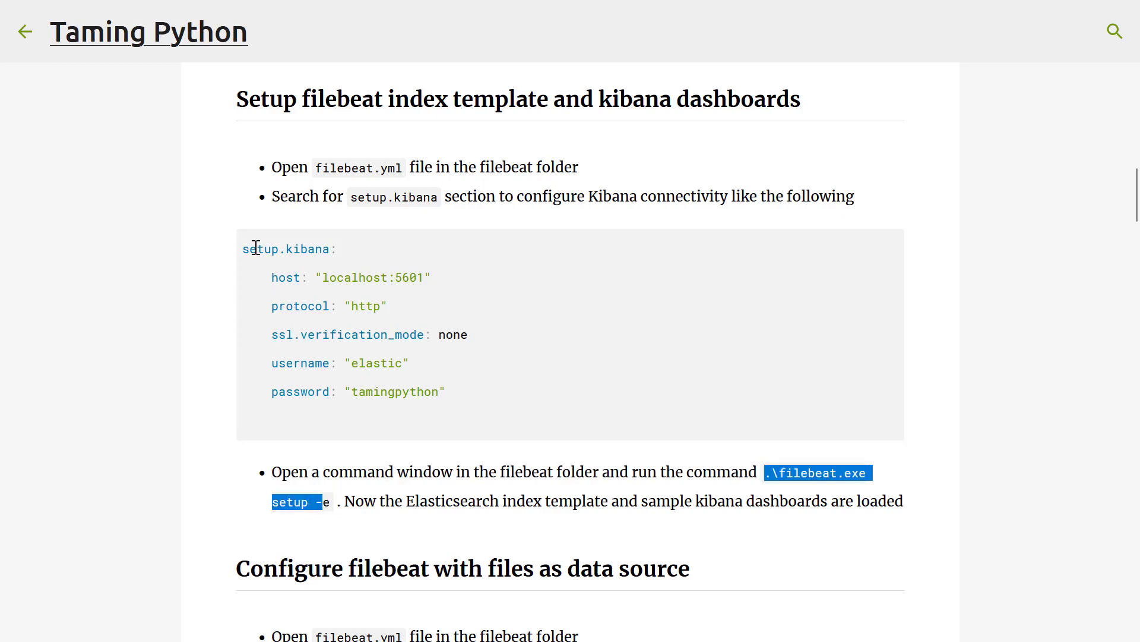
{"action": "left_click_drag", "start_coordinate": [256, 248], "coordinate": [447, 386]}
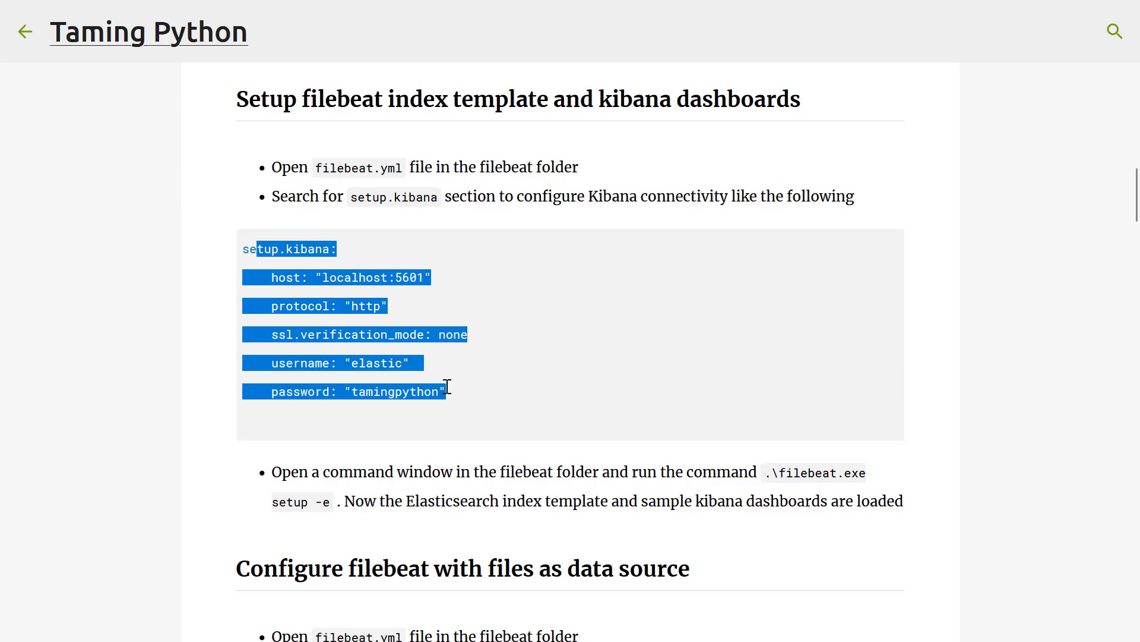
Open Command Prompt as administrator
{"action": "key", "text": "alt+Tab"}
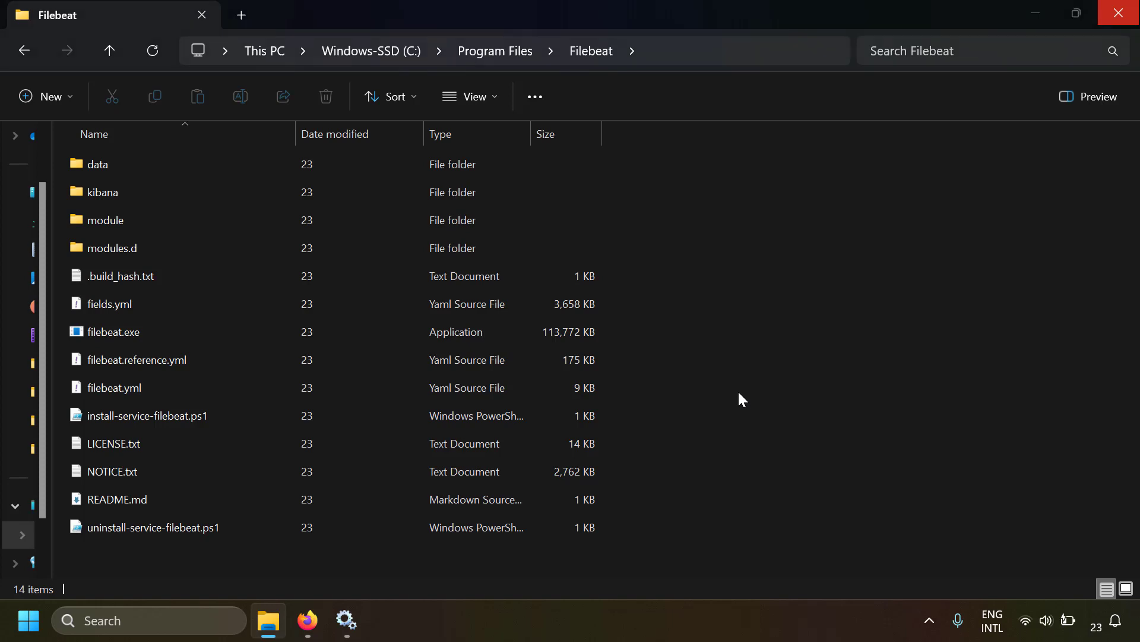
{"action": "key", "text": "super"}
{"action": "type", "text": "cmd"}
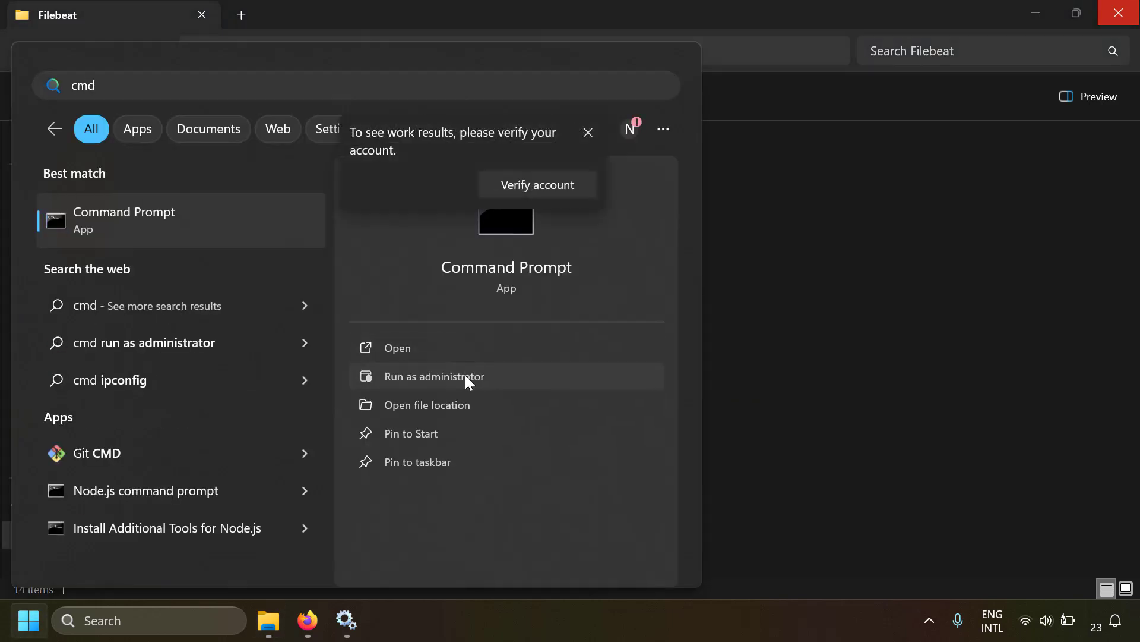
{"action": "left_click", "coordinate": [465, 376]}
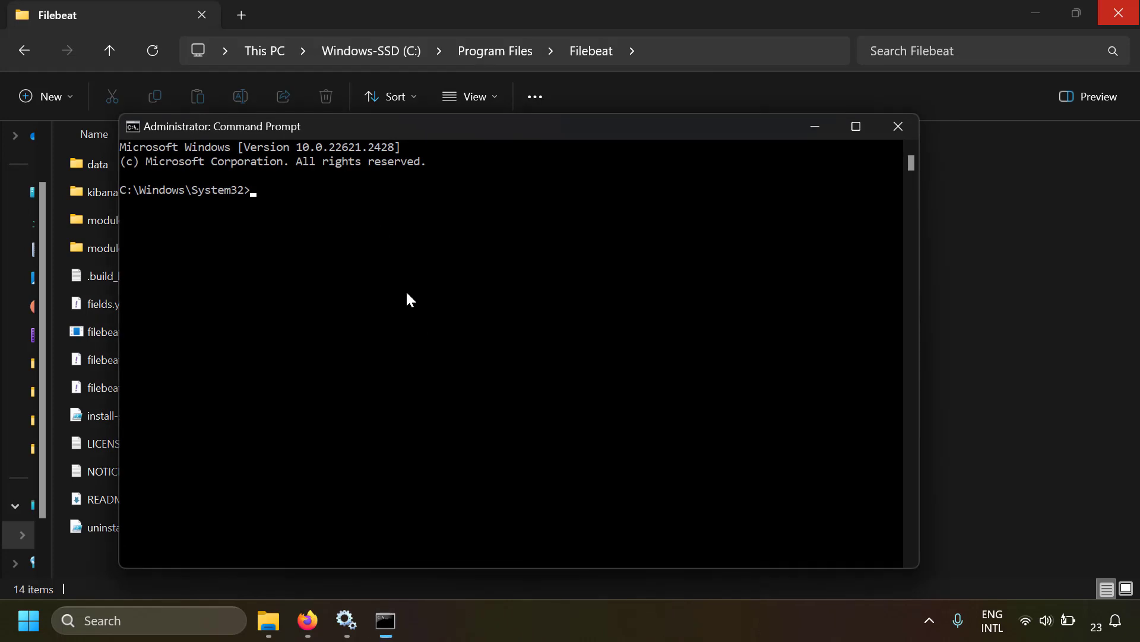
Copy the Filebeat folder's path and change the console's working directory to C:\Program Files\Filebeat
{"action": "left_click", "coordinate": [711, 47]}
{"action": "key", "text": "ctrl+c"}
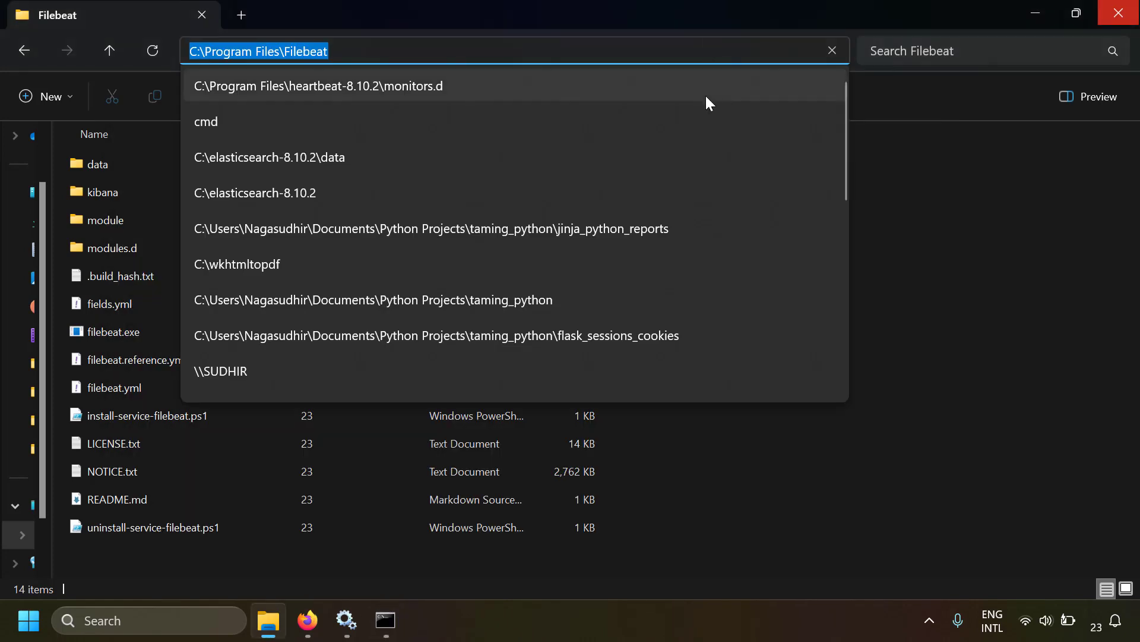
{"action": "key", "text": "alt+Tab"}
{"action": "key", "text": "ctrl+v"}
{"action": "key", "text": "ctrl+Left"}
{"action": "key", "text": "ctrl+Left"}
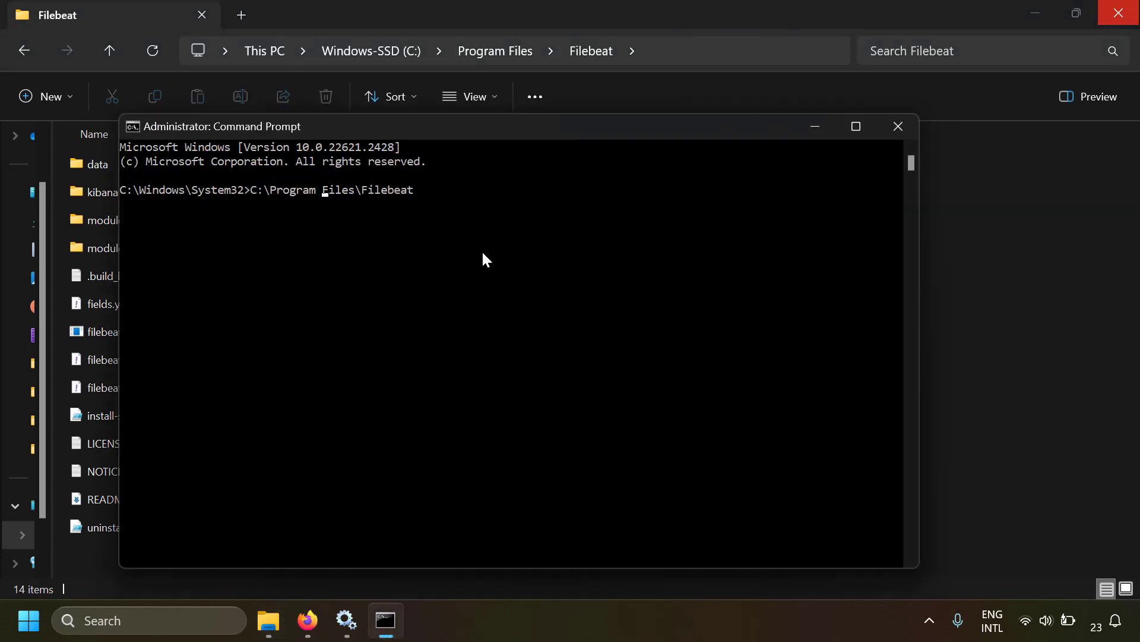
{"action": "type", "text": "cd"}
{"action": "key", "text": "Return"}
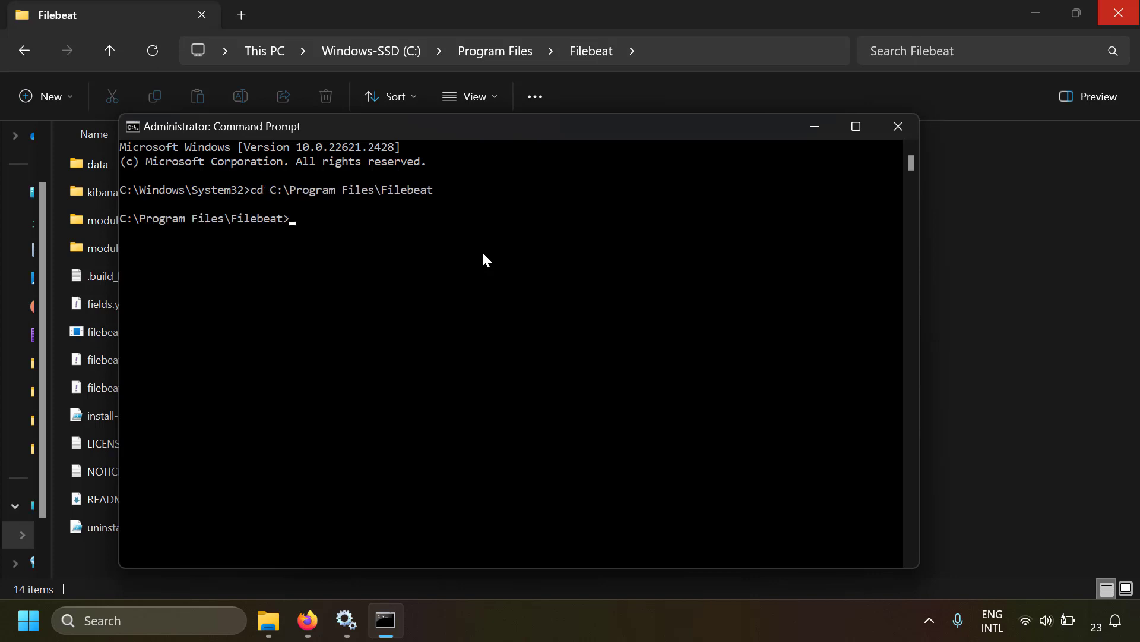
Maximize the console with larger text and clear its screen
{"action": "key", "text": "super+Up"}
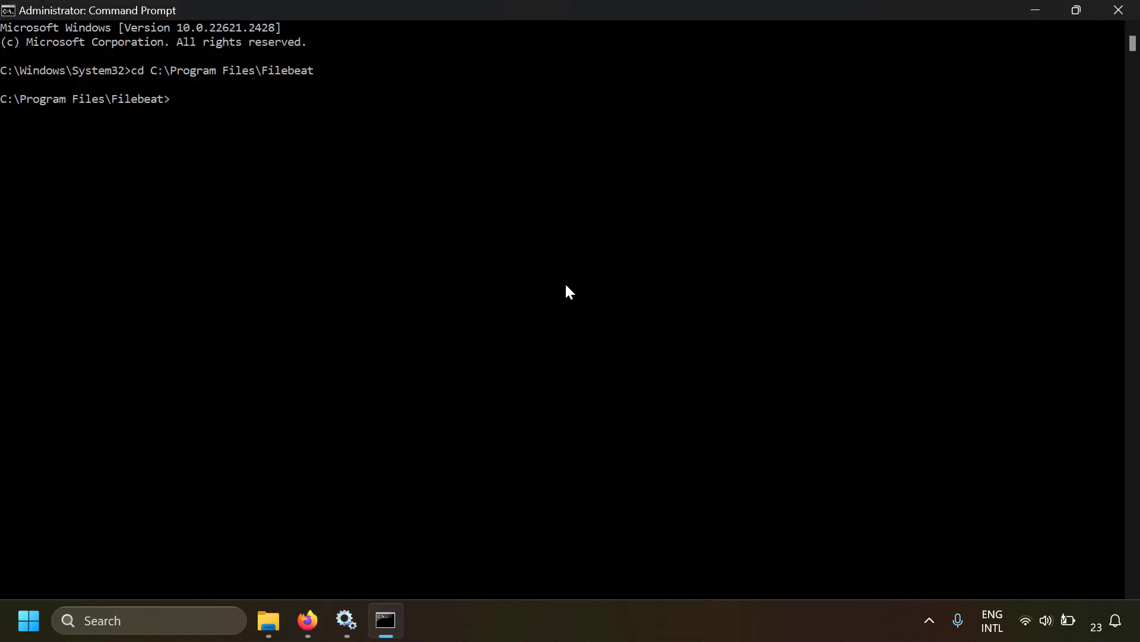
{"action": "scroll", "coordinate": [566, 285], "scroll_direction": "up", "scroll_amount": 3, "text": "ctrl"}
{"action": "type", "text": "cls"}
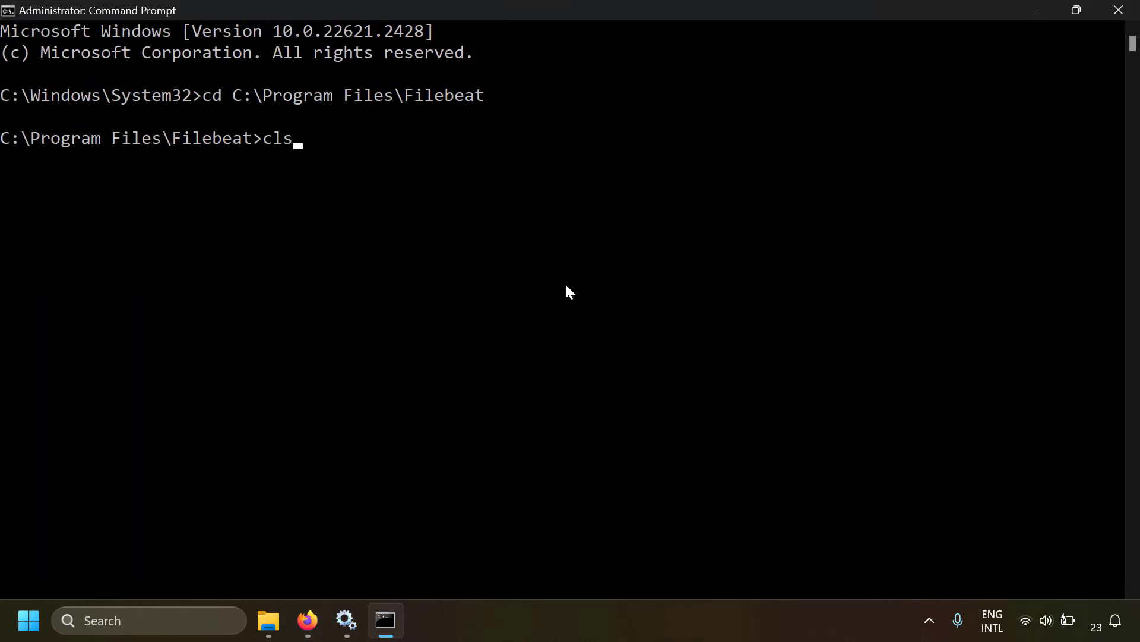
{"action": "key", "text": "Return"}
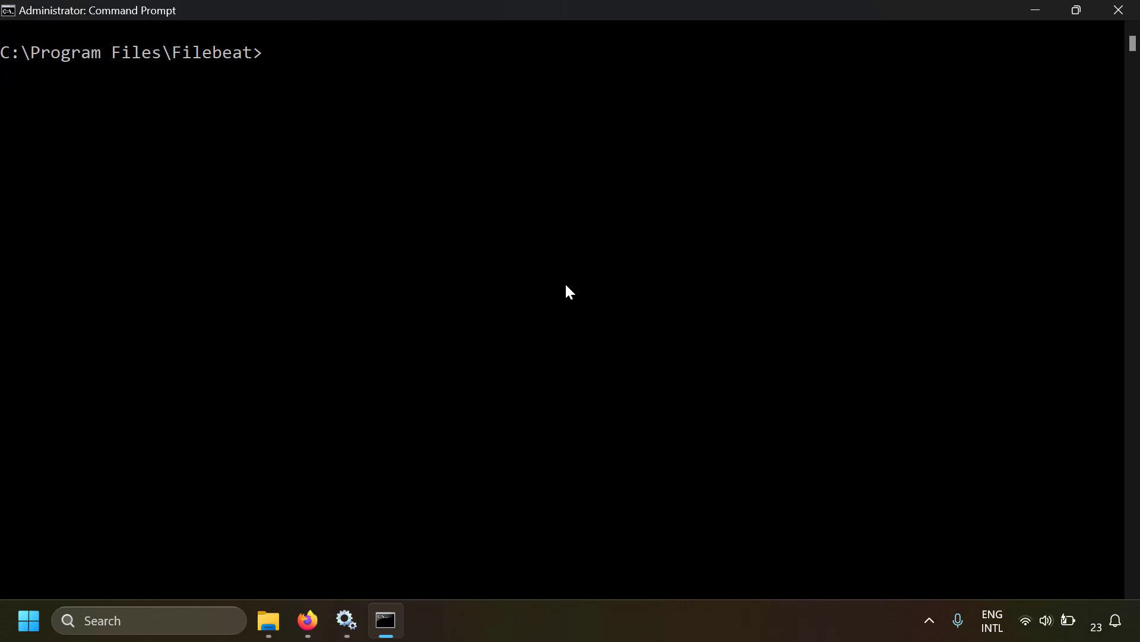
Run filebeat.exe setup -e to load the index template and Kibana dashboards
{"action": "type", "text": "file"}
{"action": "key", "text": "Tab"}
{"action": "key", "text": "Tab"}
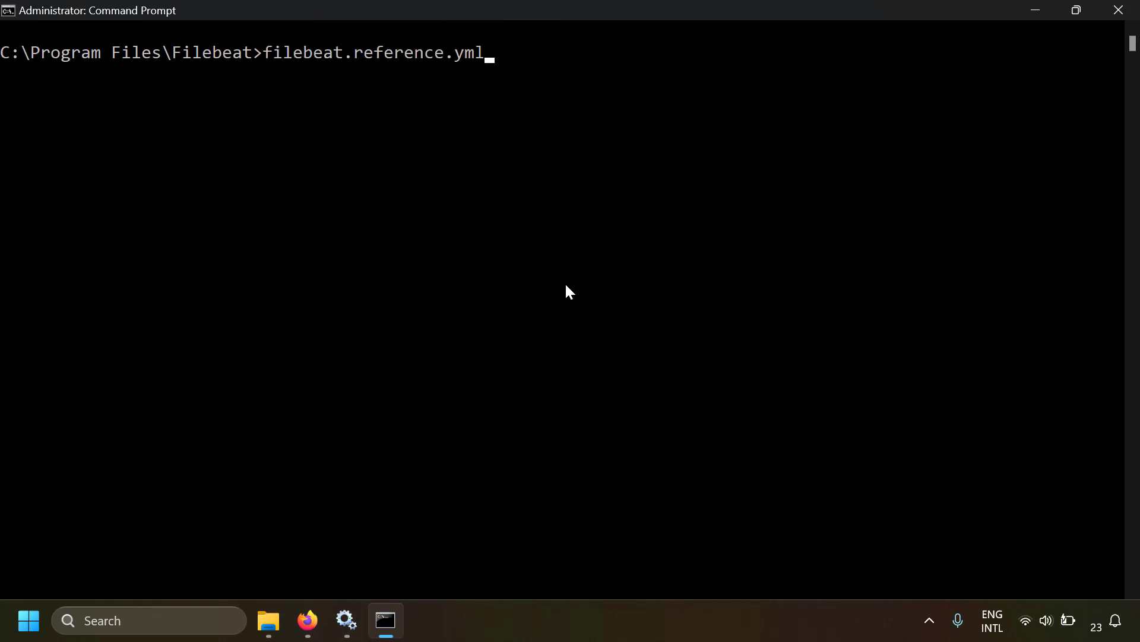
{"action": "key", "text": "shift+Tab"}
{"action": "left_click", "coordinate": [942, 412]}
{"action": "type", "text": "setup -e"}
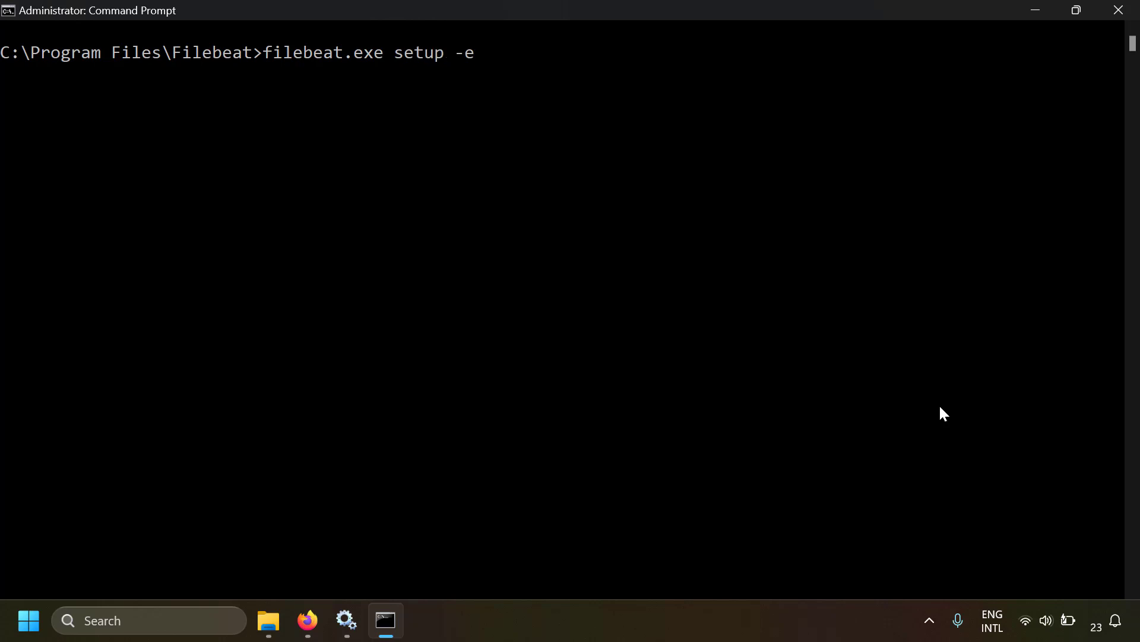
{"action": "key", "text": "Return"}
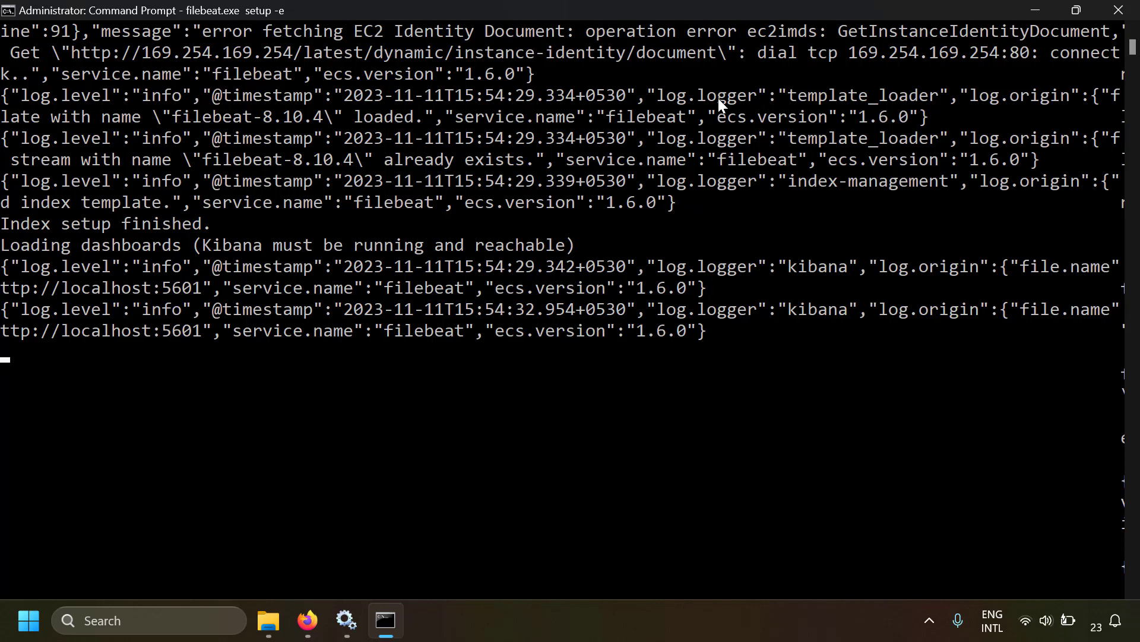
Check the setup output for the index setup, dashboard loading and ingest pipeline messages
{"action": "left_click_drag", "start_coordinate": [12, 224], "coordinate": [162, 227]}
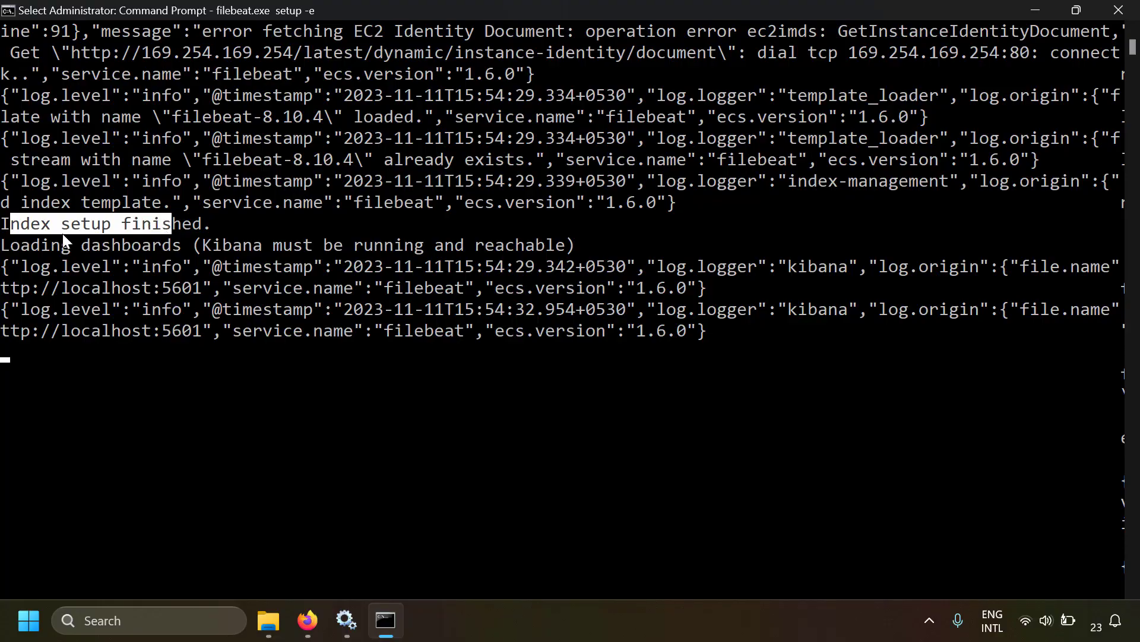
{"action": "left_click_drag", "start_coordinate": [25, 244], "coordinate": [176, 250]}
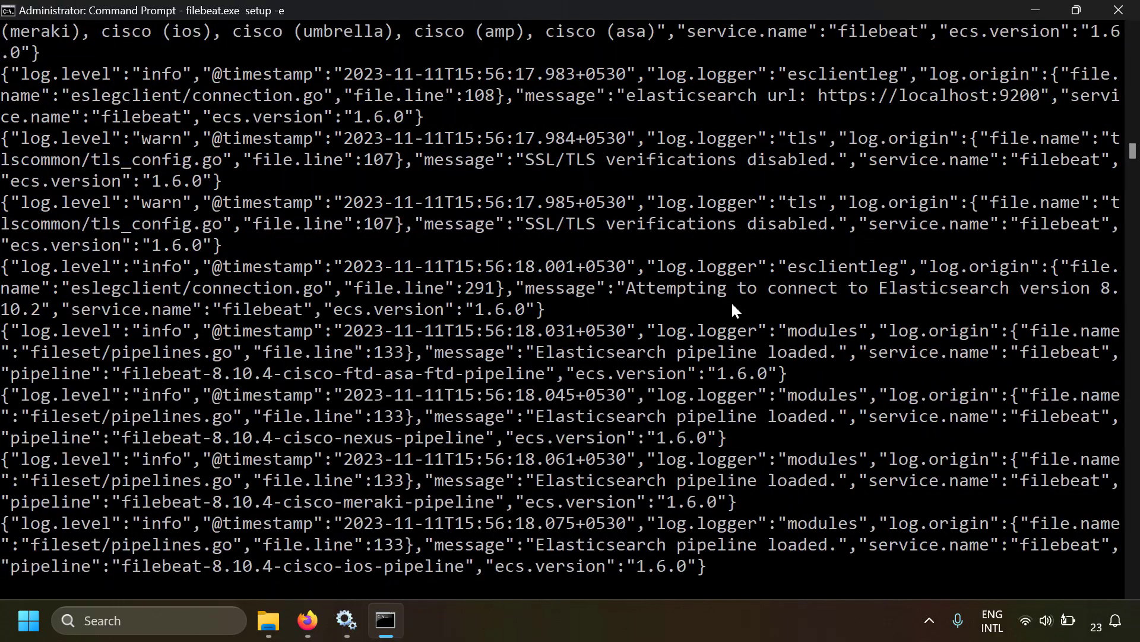
{"action": "scroll", "coordinate": [357, 315], "scroll_direction": "up", "scroll_amount": 2}
{"action": "left_click", "coordinate": [148, 303]}
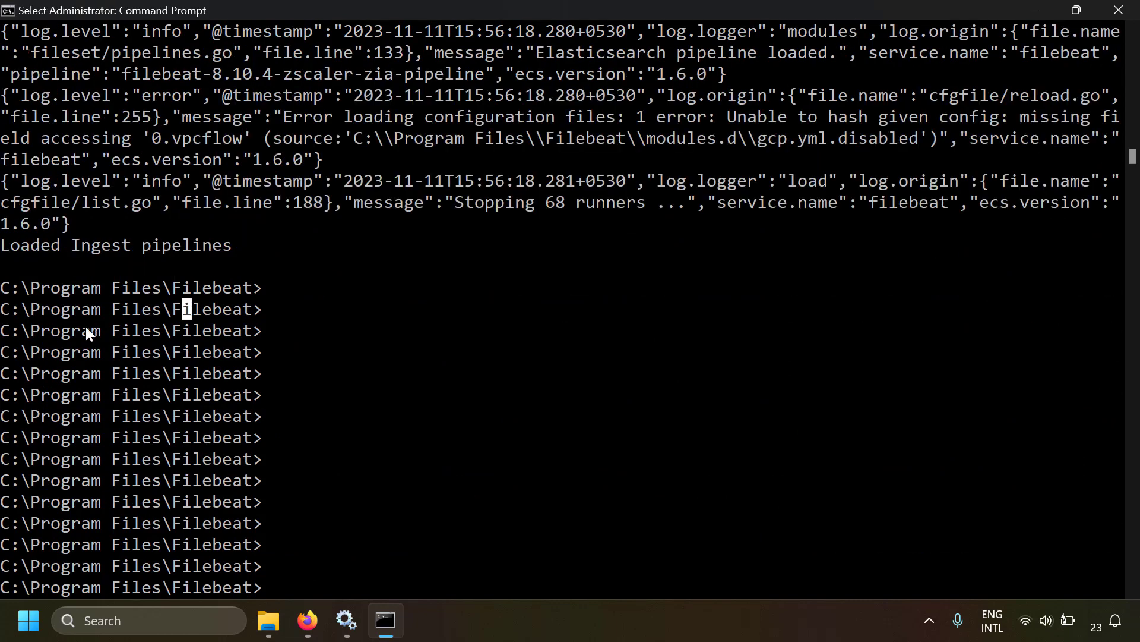
{"action": "left_click_drag", "start_coordinate": [17, 246], "coordinate": [162, 245]}
Read the web guide's section on configuring filebeat.inputs in filebeat.yml with files as data source
{"action": "scroll", "coordinate": [437, 391], "scroll_direction": "down", "scroll_amount": 2}
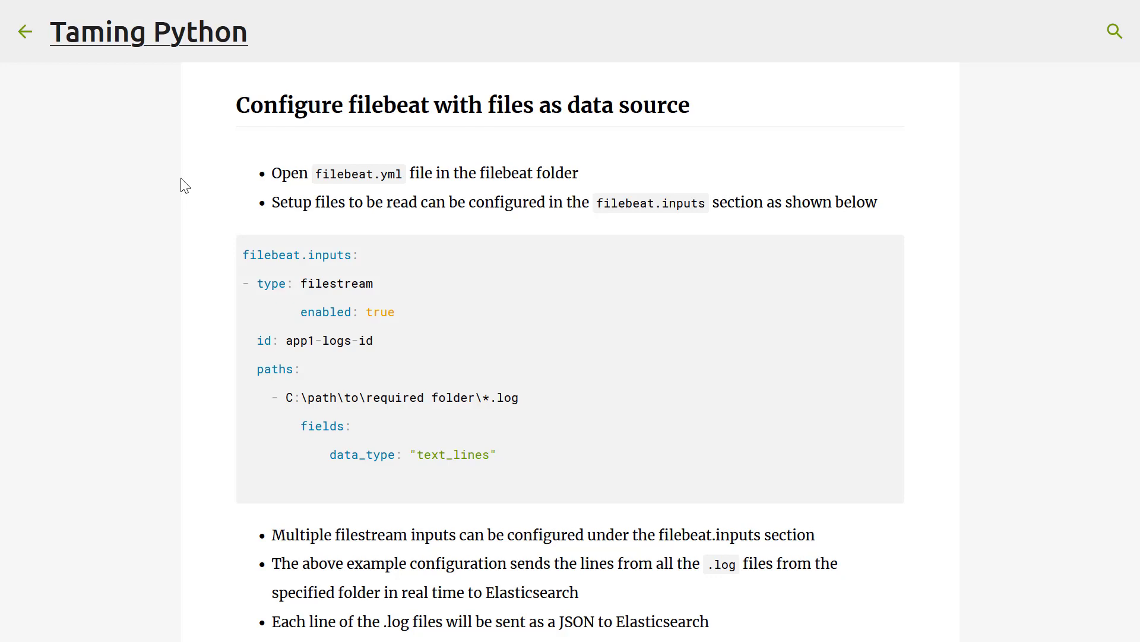
{"action": "left_click_drag", "start_coordinate": [330, 173], "coordinate": [451, 182]}
{"action": "left_click", "coordinate": [306, 301]}
{"action": "left_click_drag", "start_coordinate": [250, 255], "coordinate": [356, 257]}
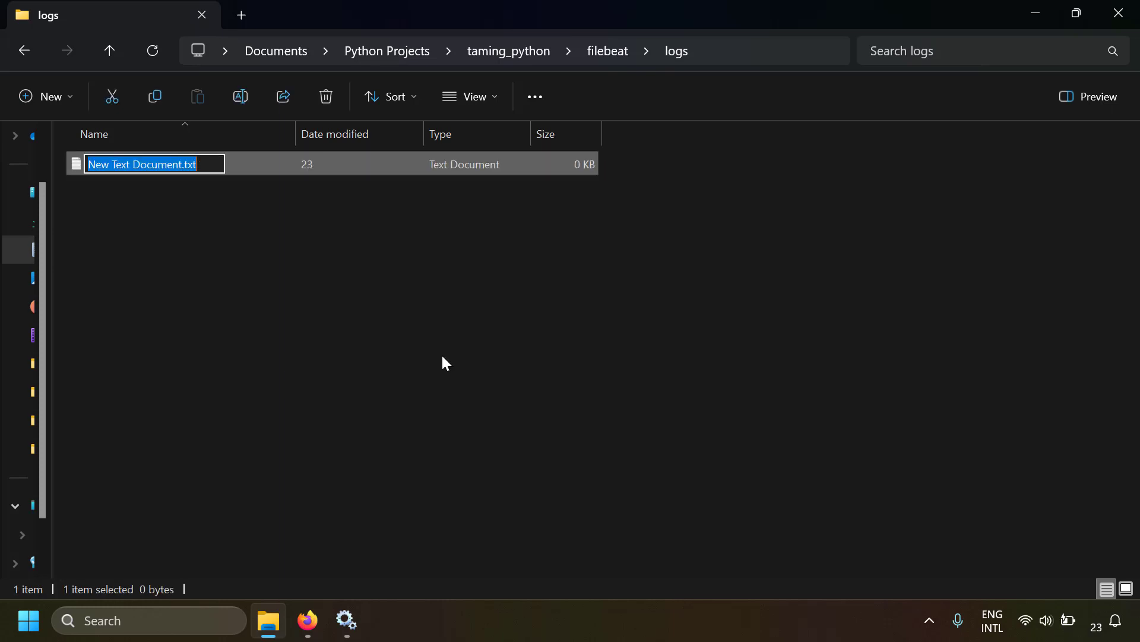
Name the new text document in the taming_python\filebeat\logs folder test_logs.log, accepting the extension change
{"action": "type", "text": "test_lo"}
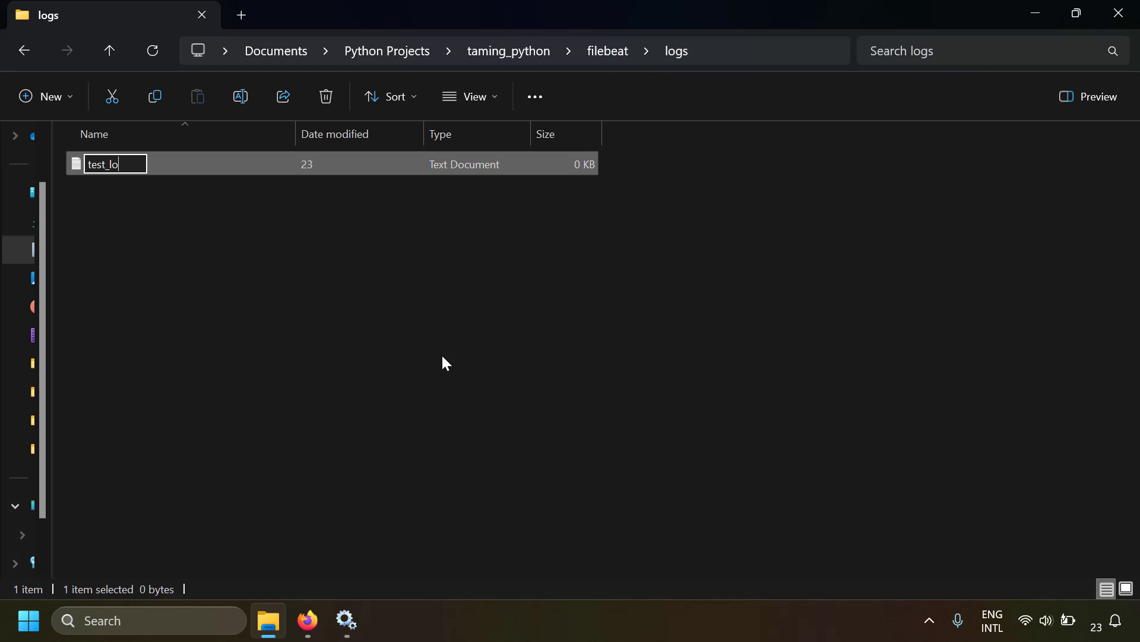
{"action": "type", "text": "gs.log"}
{"action": "key", "text": "Return"}
{"action": "key", "text": "Return"}
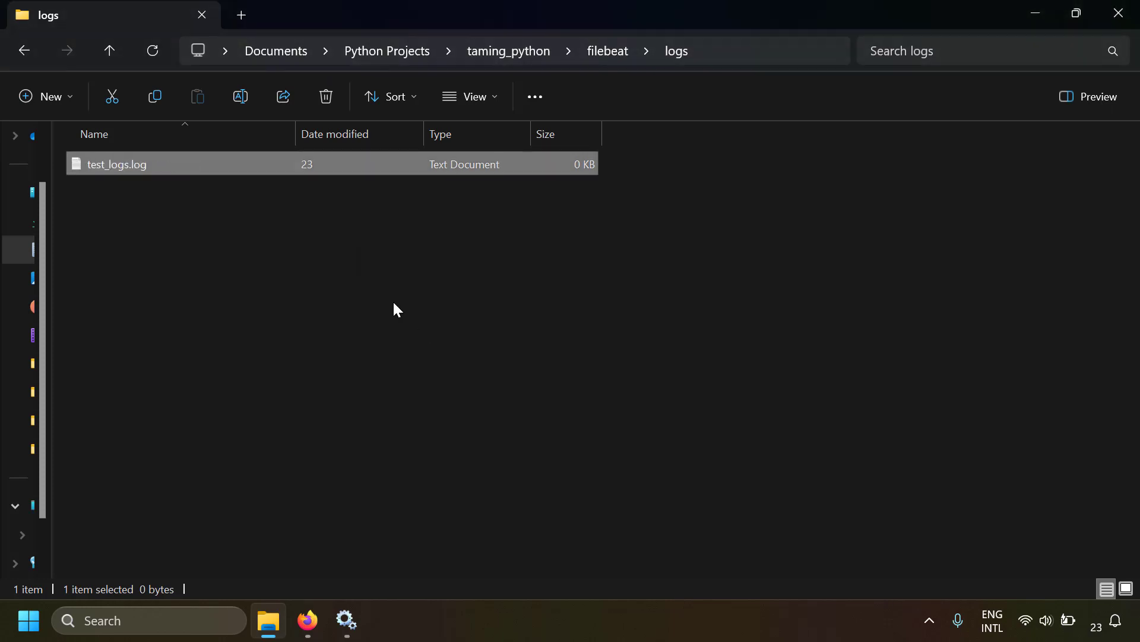
Open test_logs.log in Notepad and enter sample log text
{"action": "right_click", "coordinate": [318, 169]}
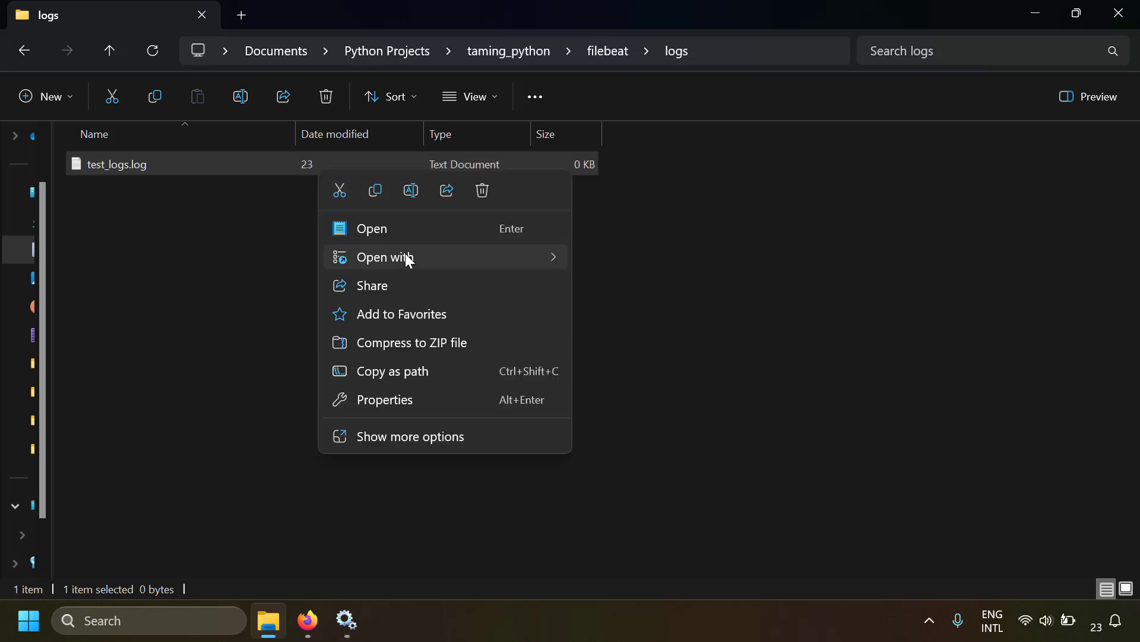
{"action": "mouse_move", "coordinate": [402, 256]}
{"action": "left_click", "coordinate": [640, 265]}
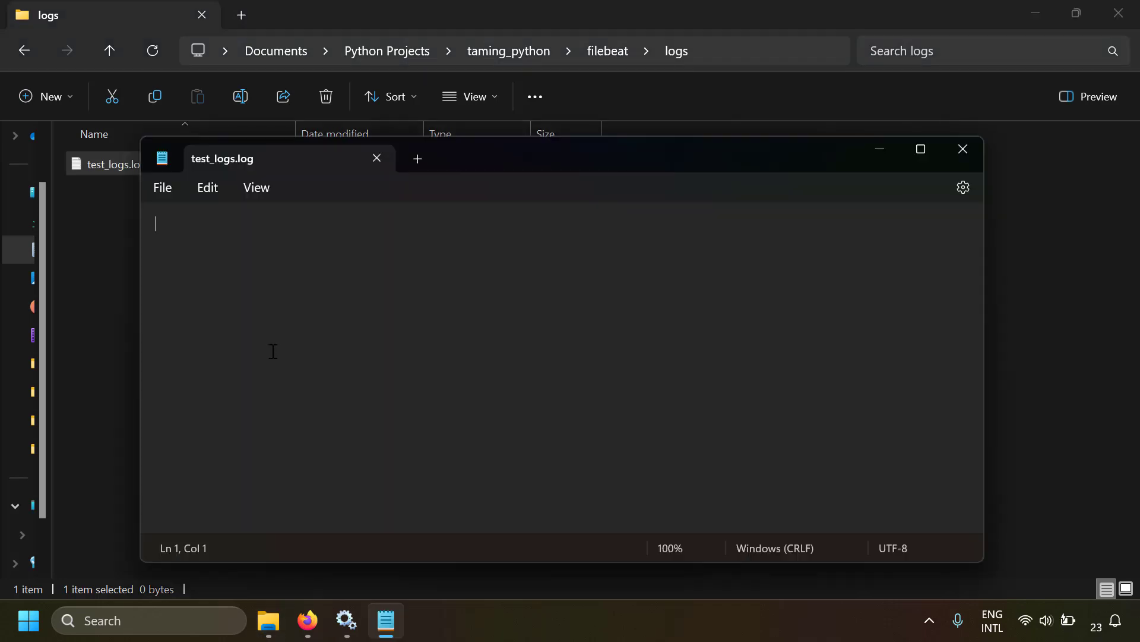
{"action": "type", "text": "Thi si"}
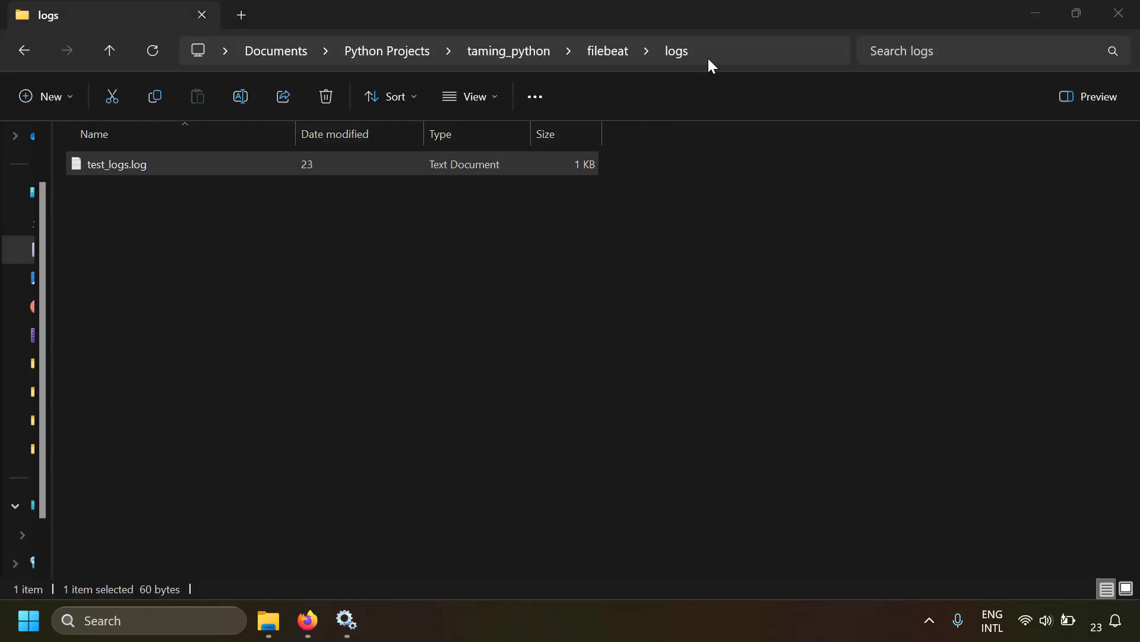
Open filebeat.yml from C:\Program Files\Filebeat and locate the filestream input under filebeat.inputs
{"action": "left_click", "coordinate": [708, 58]}
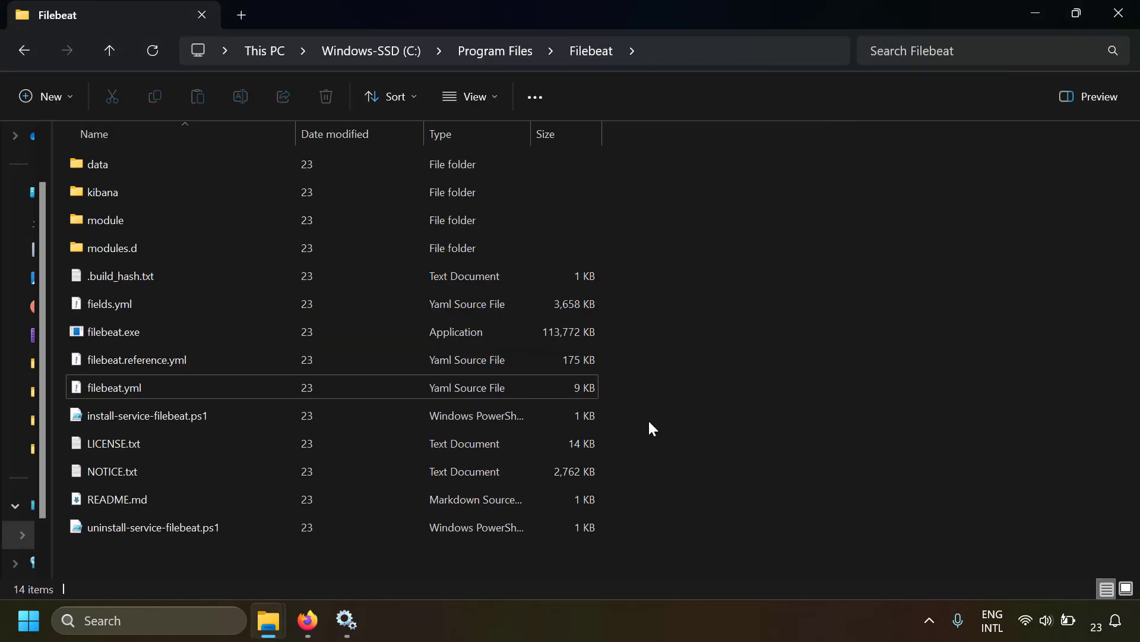
{"action": "double_click", "coordinate": [206, 388]}
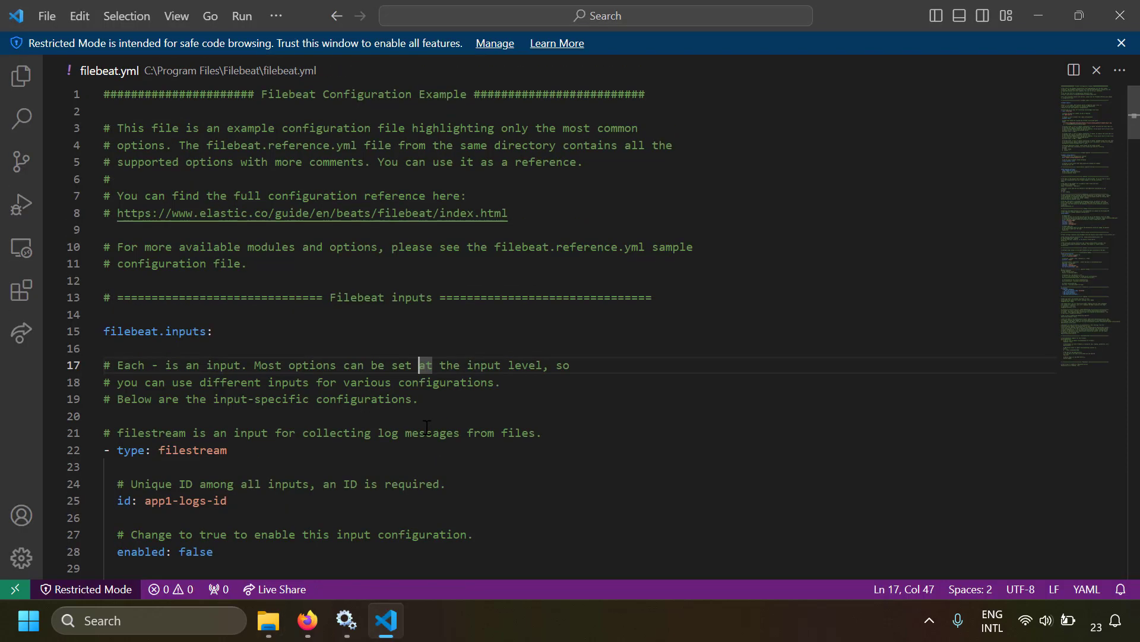
{"action": "left_click", "coordinate": [230, 331]}
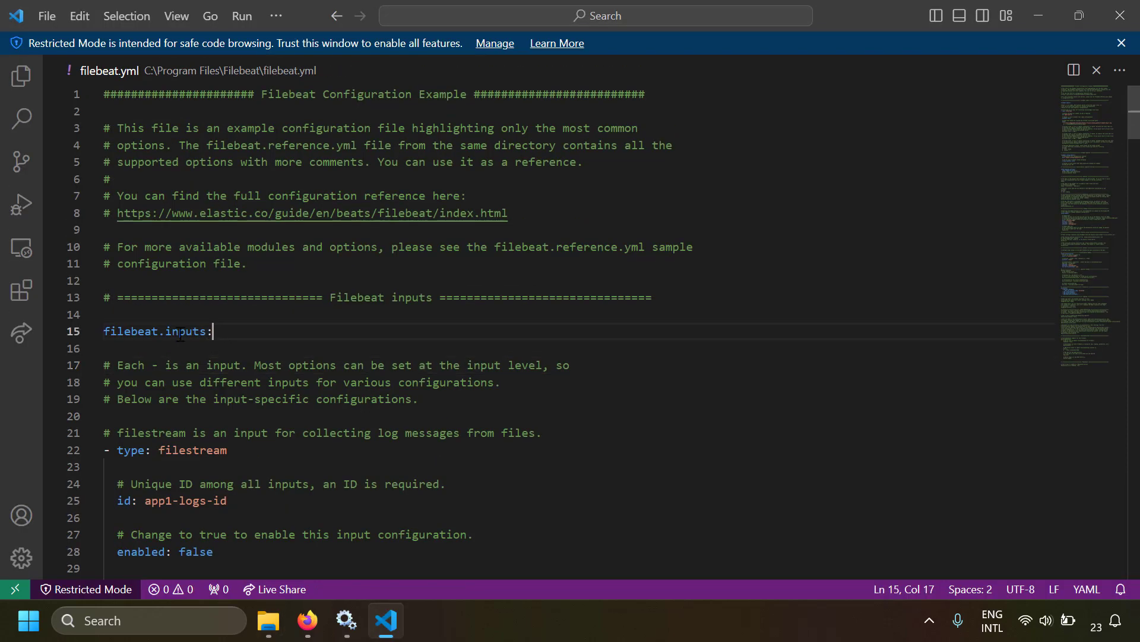
{"action": "key", "text": "shift+Home"}
{"action": "scroll", "coordinate": [291, 407], "scroll_direction": "down", "scroll_amount": 4}
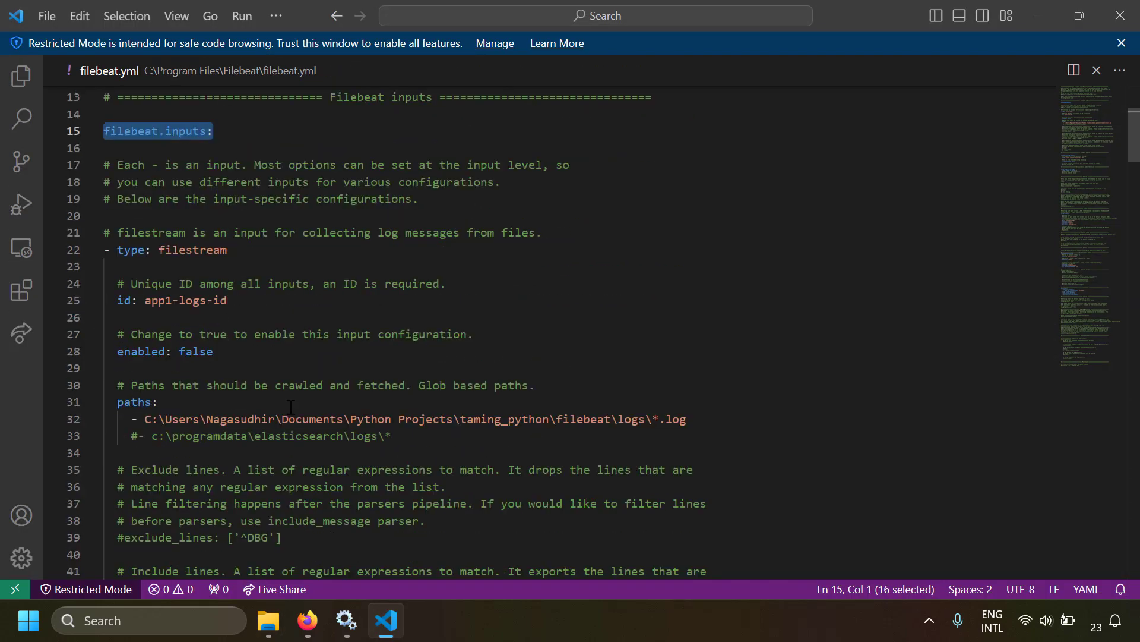
Set enabled to true for the filestream input with the ID app1-logs-id in filebeat.yml
{"action": "left_click", "coordinate": [122, 300]}
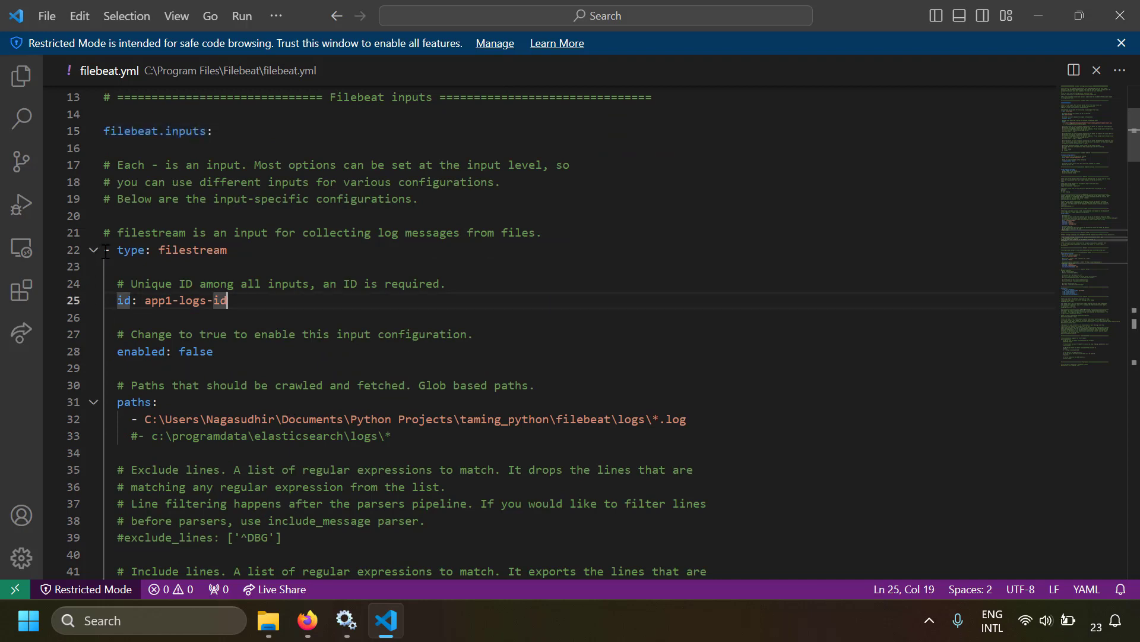
{"action": "left_click_drag", "start_coordinate": [105, 249], "coordinate": [226, 352]}
{"action": "left_click", "coordinate": [310, 419]}
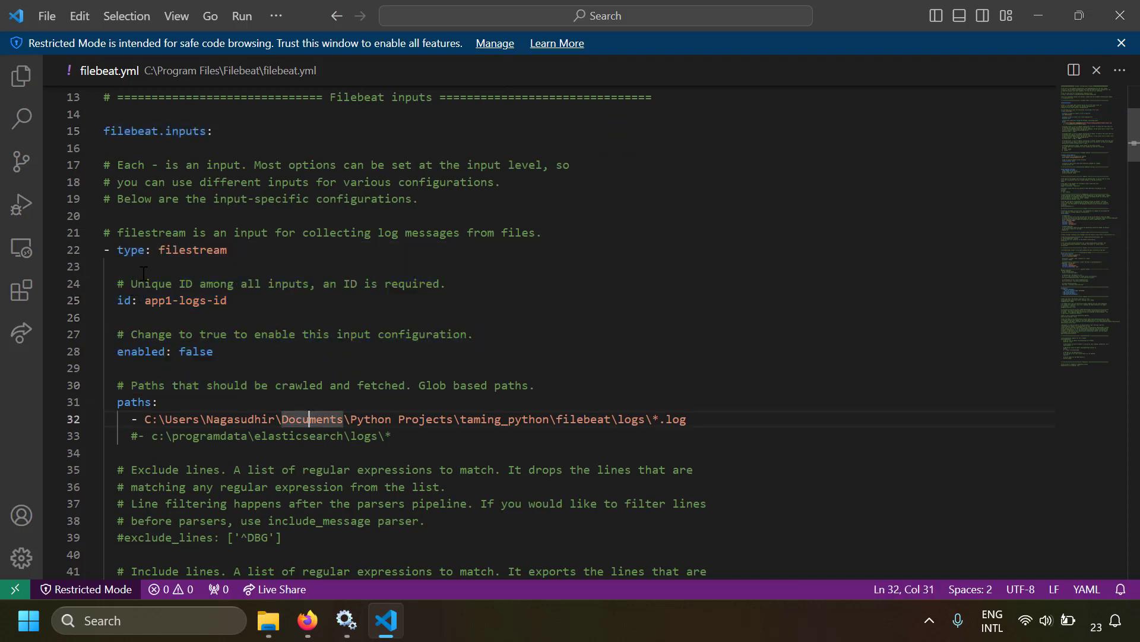
{"action": "double_click", "coordinate": [169, 251]}
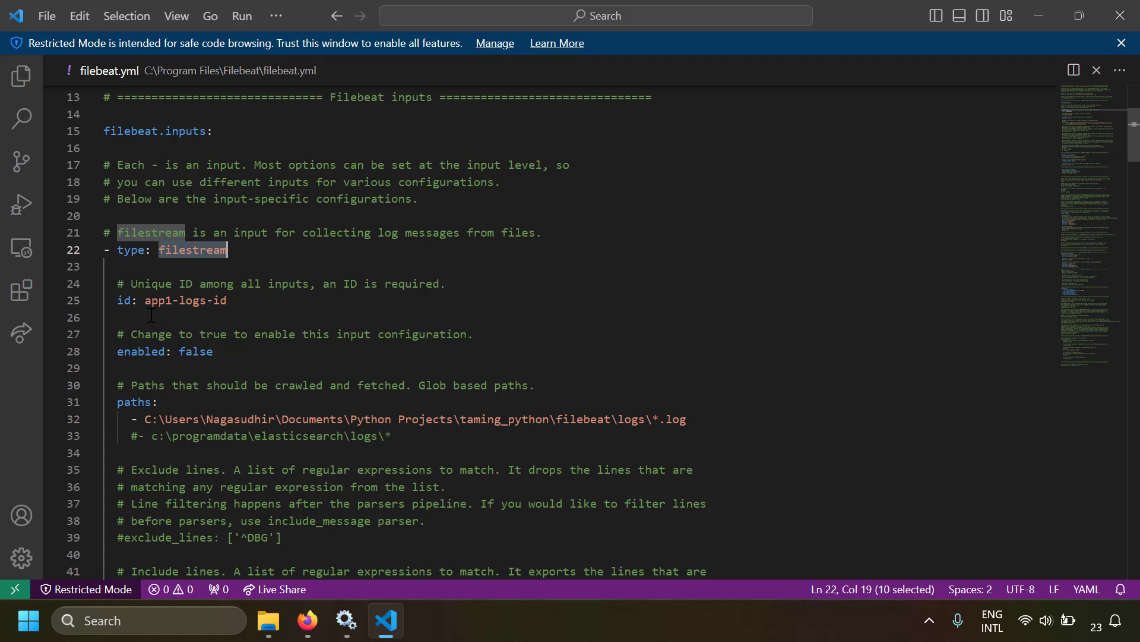
{"action": "left_click_drag", "start_coordinate": [147, 300], "coordinate": [227, 301]}
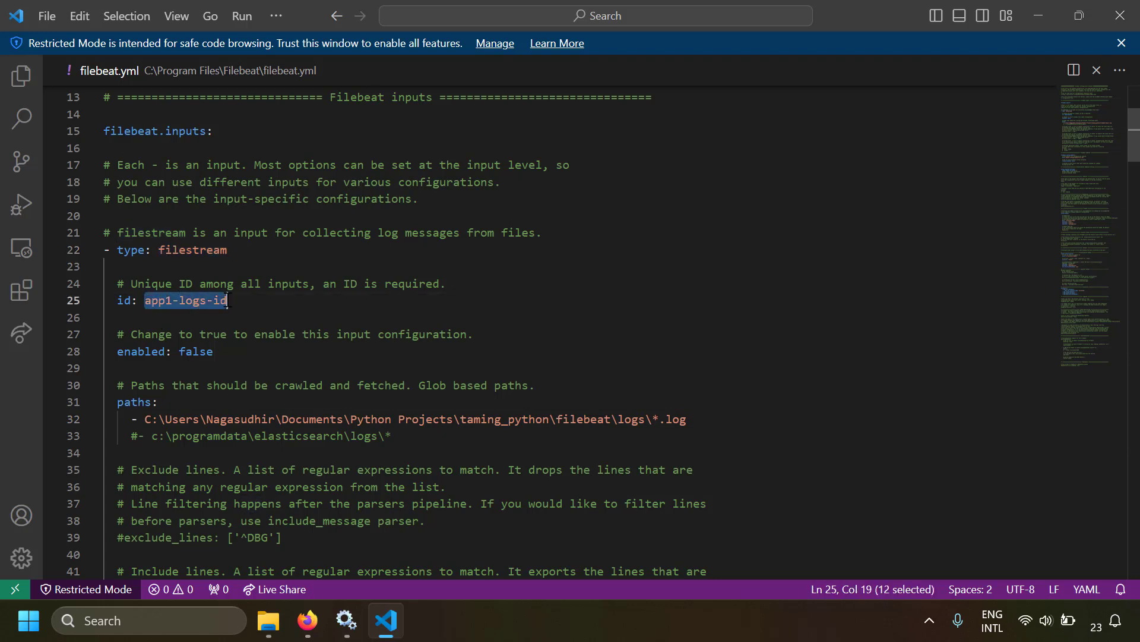
{"action": "double_click", "coordinate": [193, 300]}
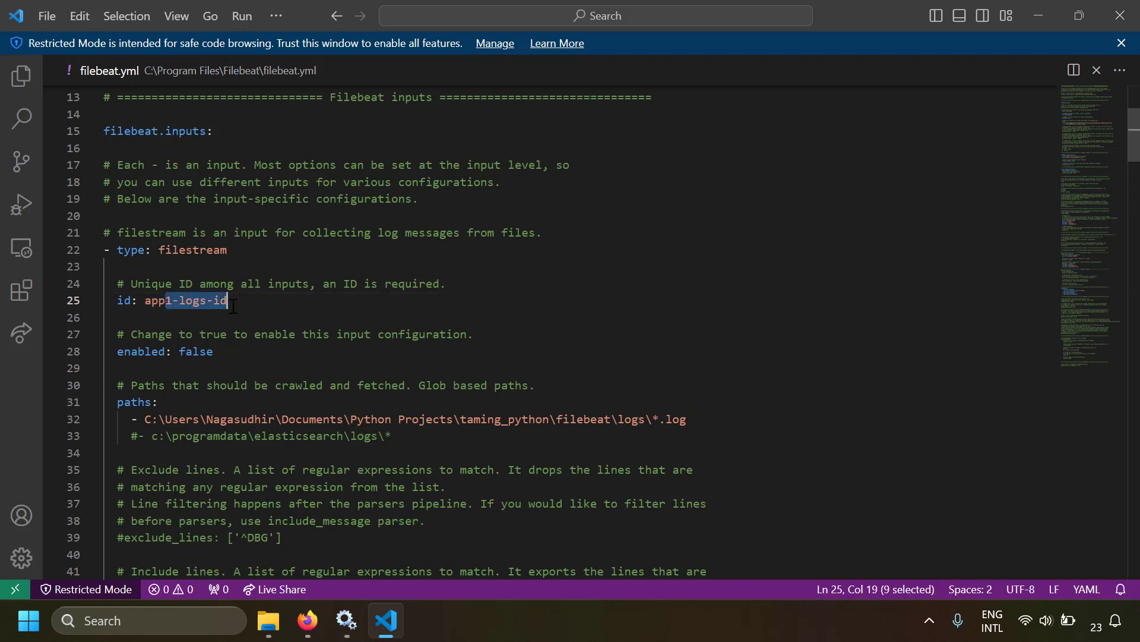
{"action": "double_click", "coordinate": [196, 351]}
{"action": "type", "text": "true"}
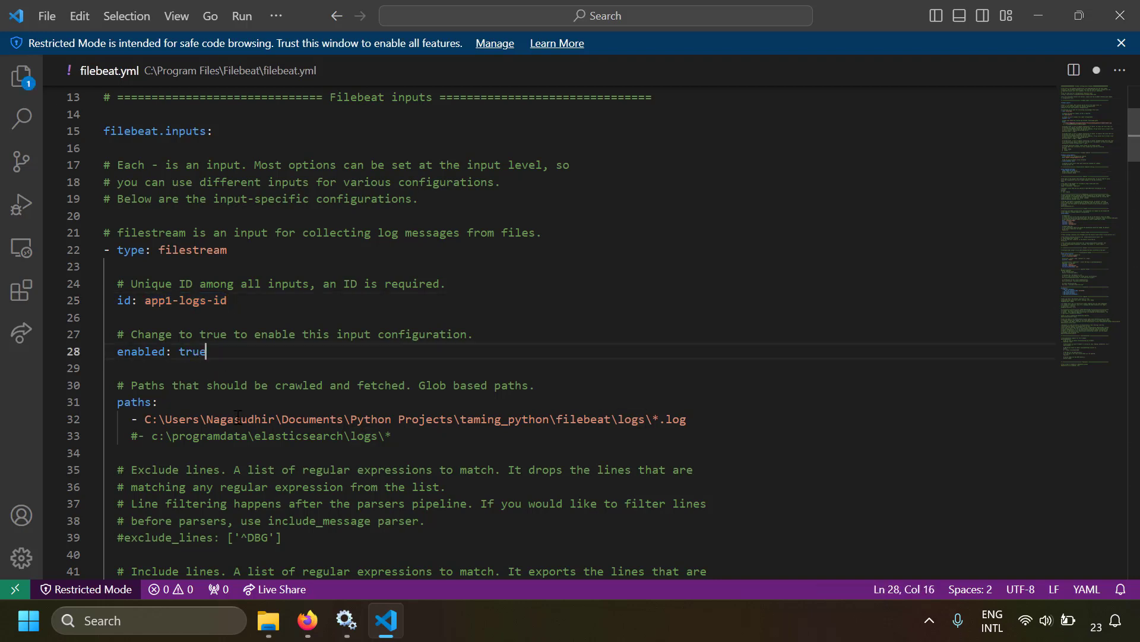
Replace the filestream input's first path with the full taming_python\filebeat\logs folder path, ending in \*.log
{"action": "left_click", "coordinate": [680, 419]}
{"action": "left_click_drag", "start_coordinate": [145, 419], "coordinate": [695, 418]}
{"action": "key", "text": "ctrl+c"}
{"action": "key", "text": "BackSpace"}
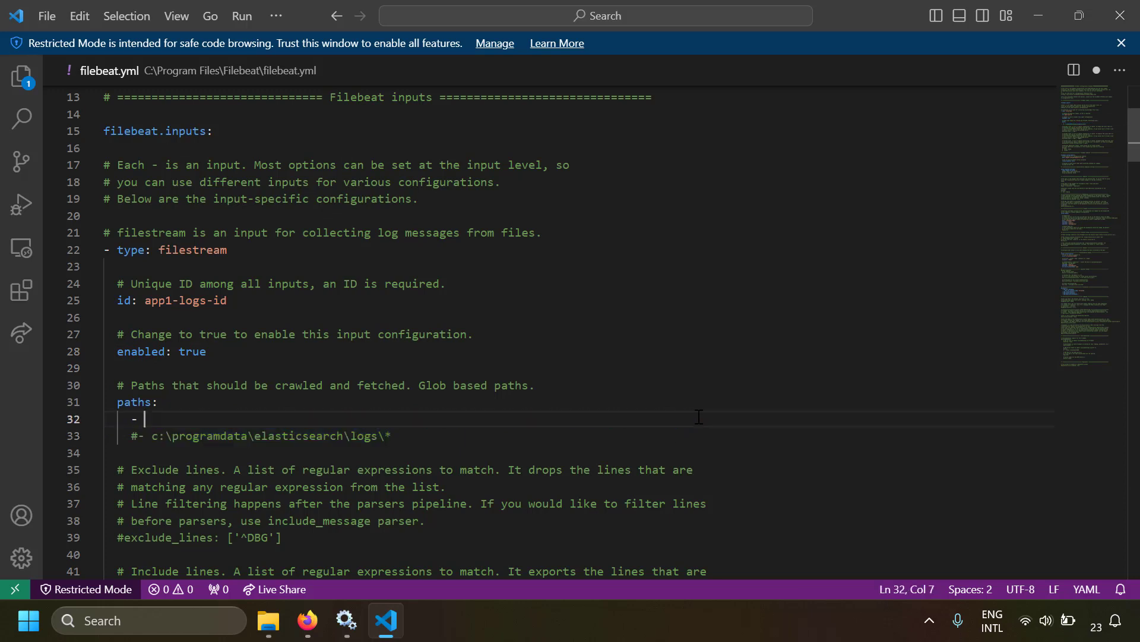
{"action": "key", "text": "ctrl+v"}
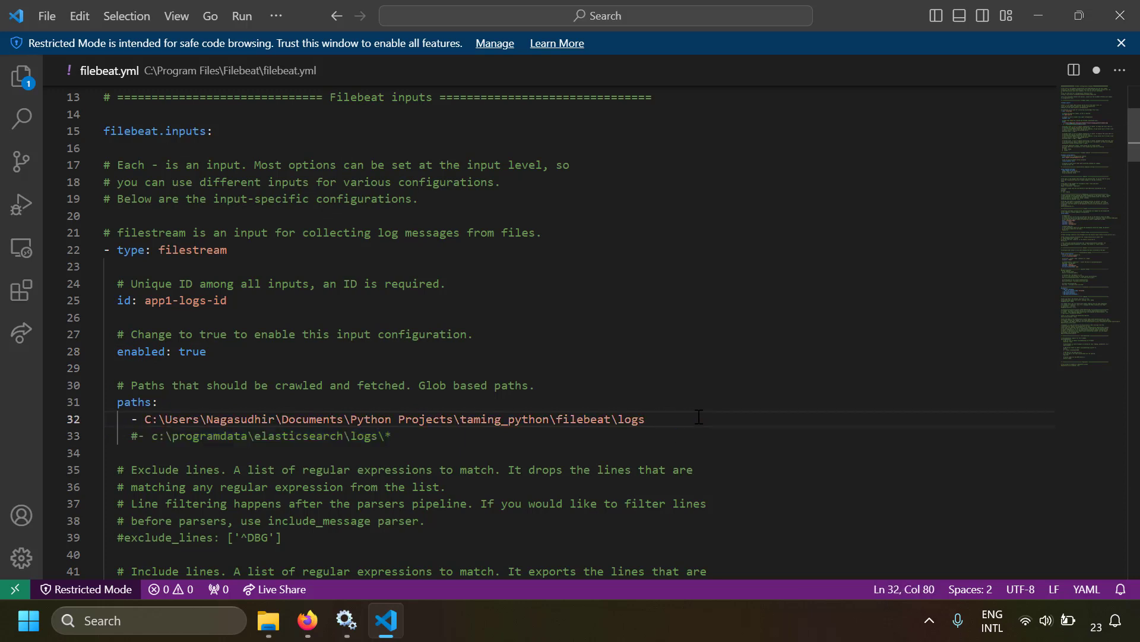
{"action": "type", "text": "\\*.log"}
Review the filestream input's type, ID and paths list, including the commented-out second path entry
{"action": "left_click", "coordinate": [644, 395]}
{"action": "left_click_drag", "start_coordinate": [687, 418], "coordinate": [426, 418]}
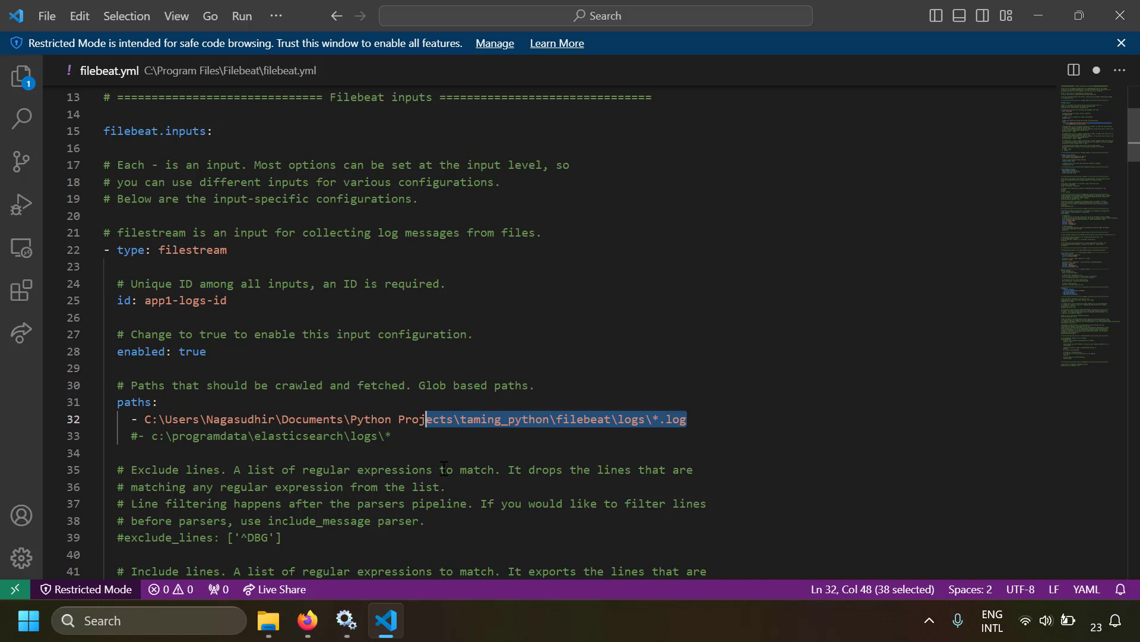
{"action": "left_click", "coordinate": [419, 469]}
{"action": "left_click", "coordinate": [130, 402]}
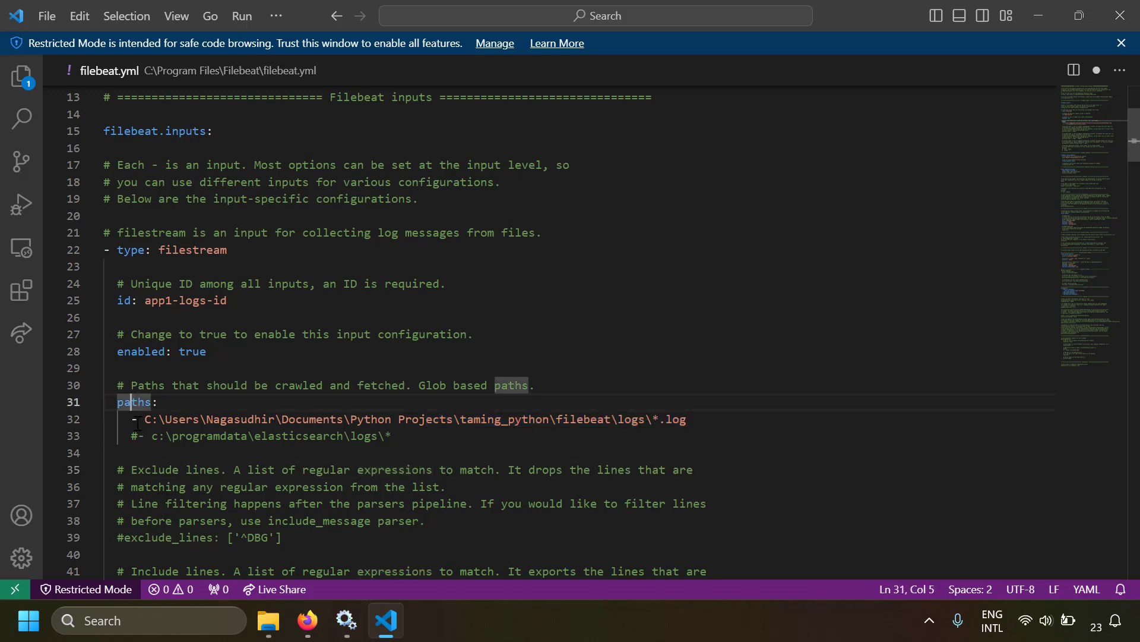
{"action": "left_click_drag", "start_coordinate": [133, 419], "coordinate": [391, 436]}
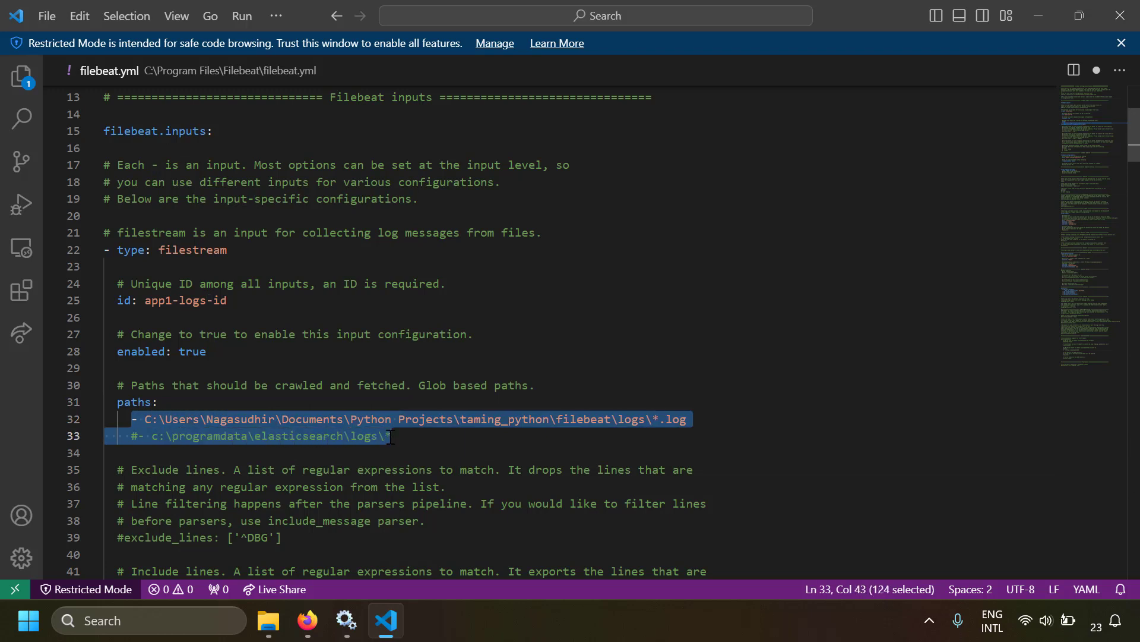
{"action": "left_click_drag", "start_coordinate": [158, 250], "coordinate": [316, 437]}
{"action": "left_click", "coordinate": [316, 437]}
{"action": "left_click_drag", "start_coordinate": [137, 437], "coordinate": [397, 438]}
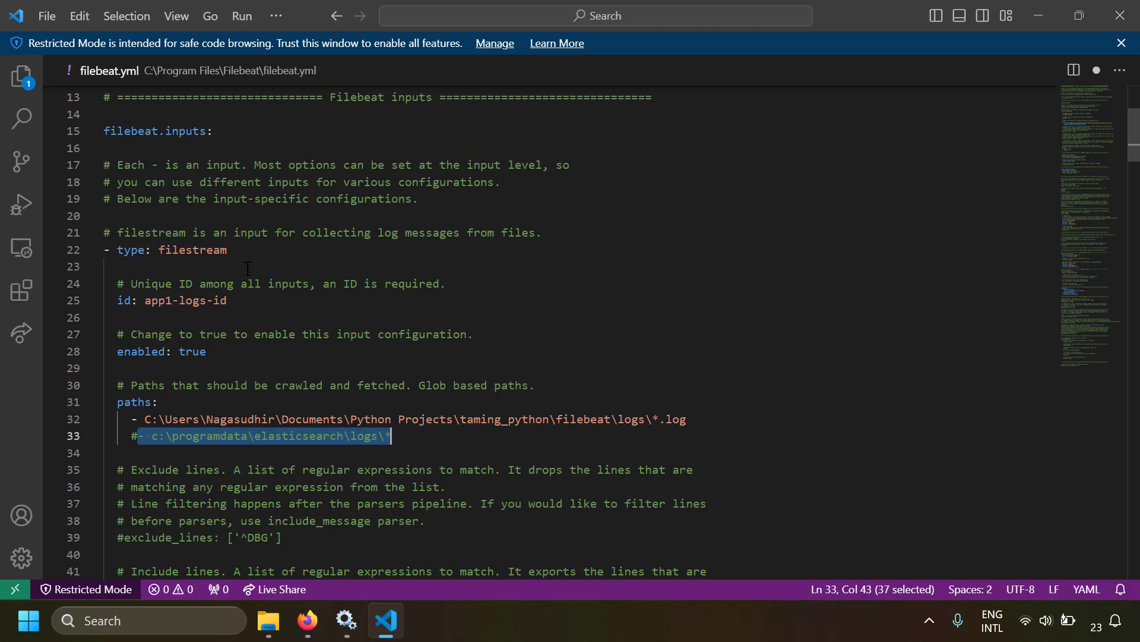
{"action": "left_click_drag", "start_coordinate": [132, 235], "coordinate": [239, 304]}
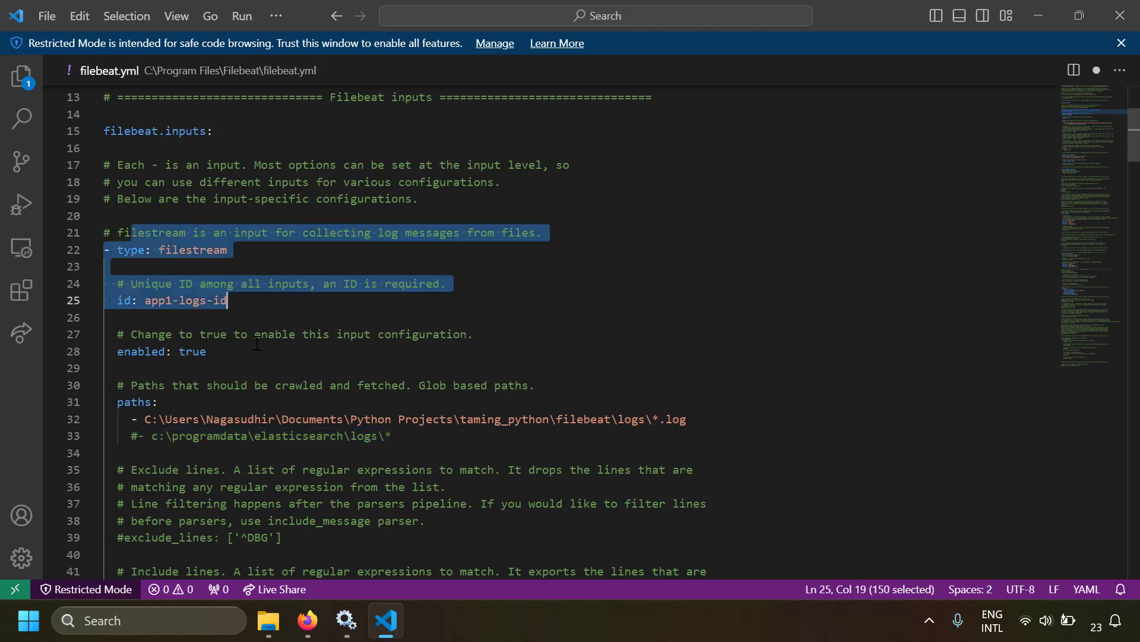
{"action": "scroll", "coordinate": [257, 343], "scroll_direction": "up", "scroll_amount": 2}
{"action": "left_click", "coordinate": [323, 452]}
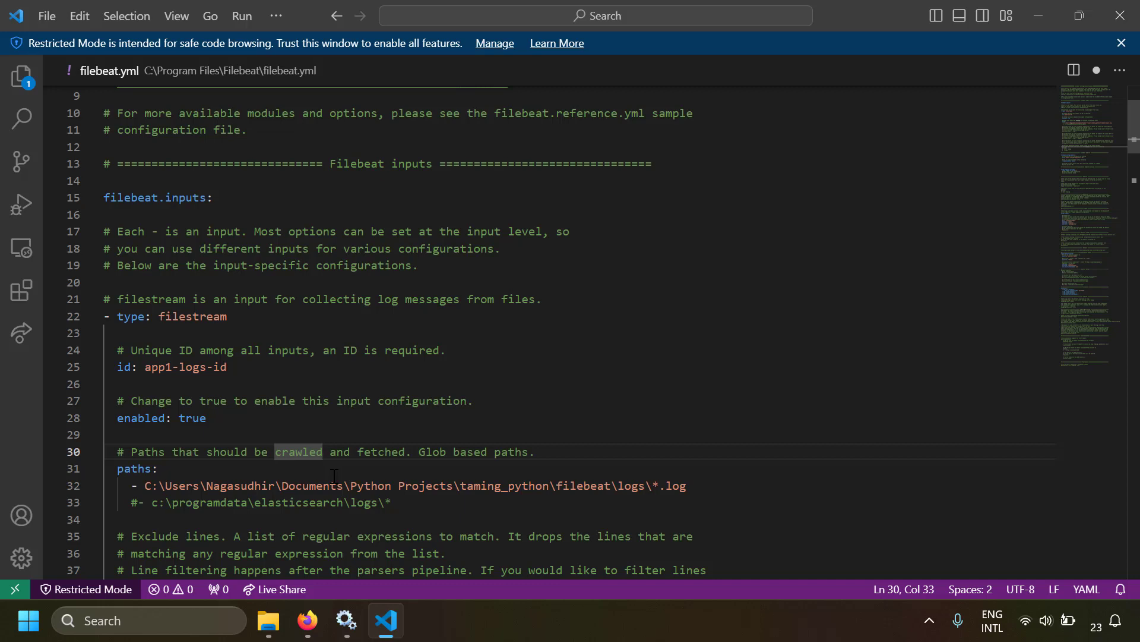
Save the edited filebeat.yml
{"action": "key", "text": "ctrl+s"}
{"action": "left_click", "coordinate": [908, 551]}
{"action": "left_click", "coordinate": [338, 367]}
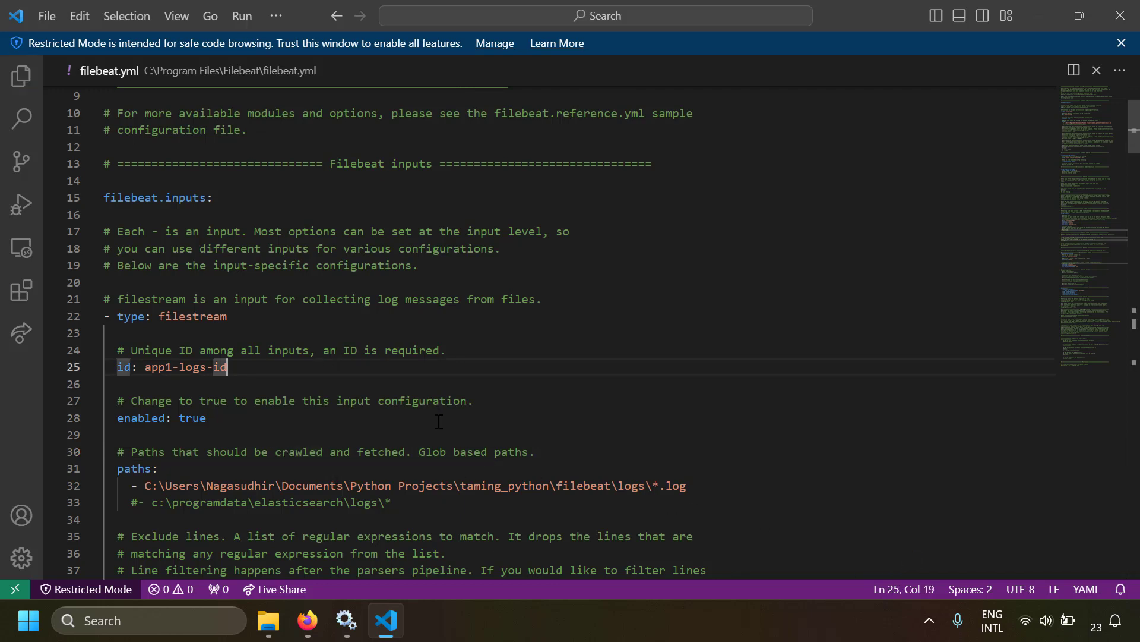
Restart the filebeat service in the Services window and bring up the logs folder in File Explorer
{"action": "key", "text": "alt+Tab"}
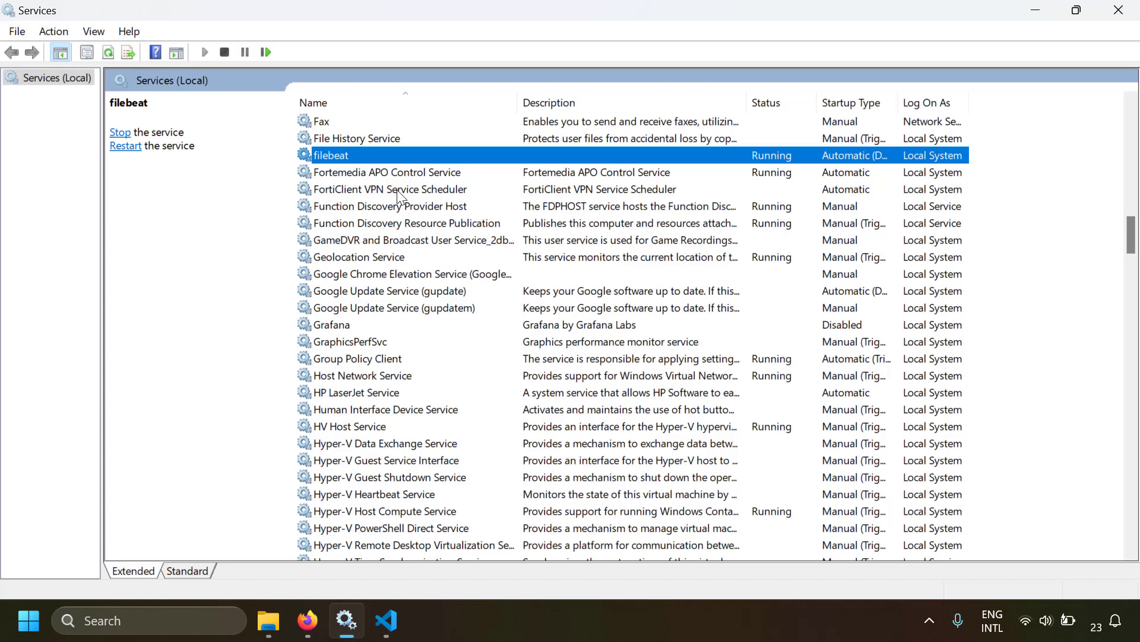
{"action": "right_click", "coordinate": [356, 158]}
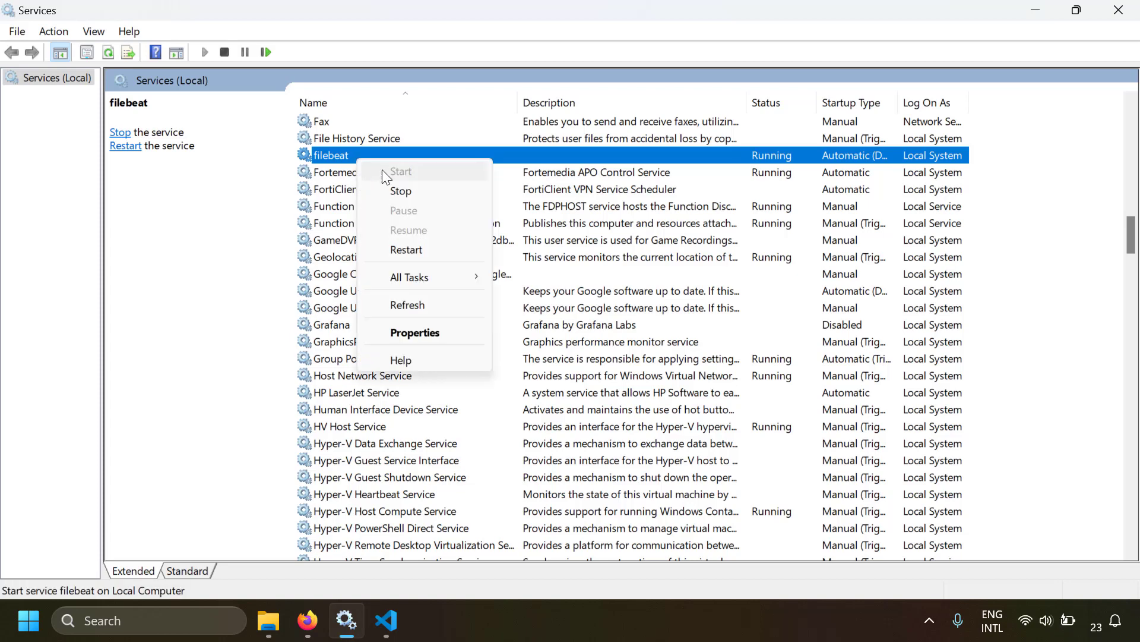
{"action": "left_click", "coordinate": [411, 250]}
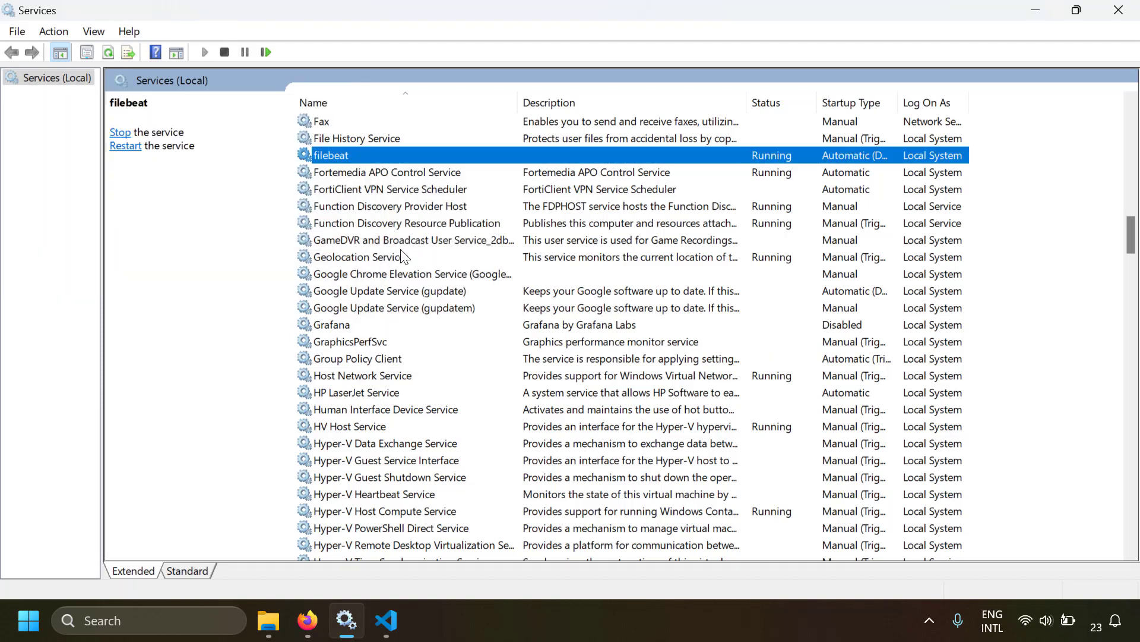
{"action": "left_click", "coordinate": [268, 620]}
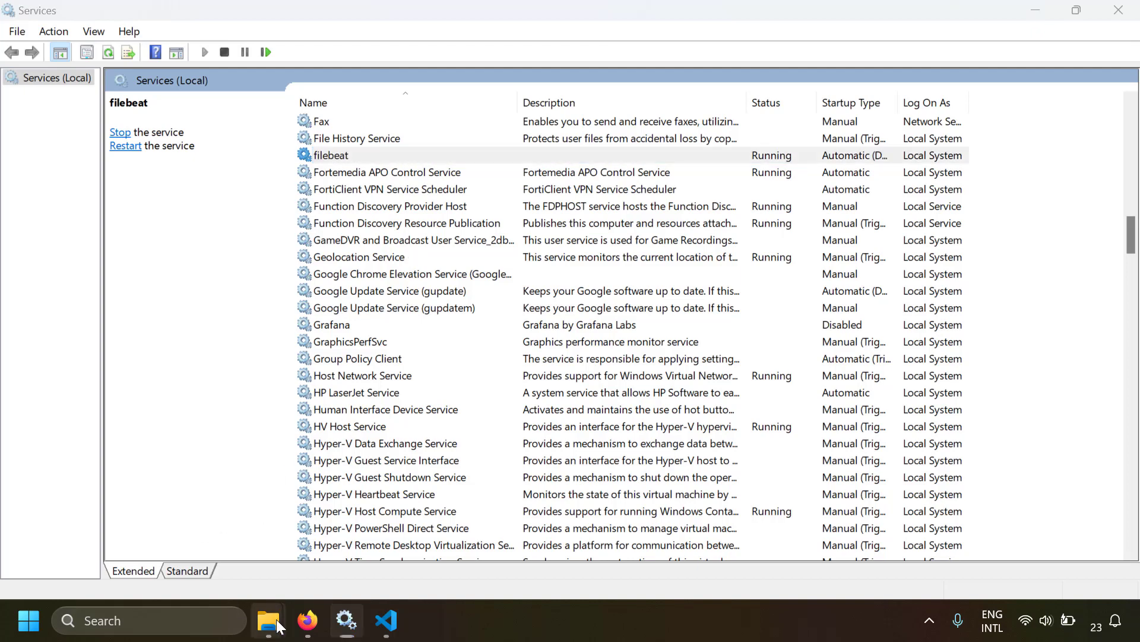
{"action": "left_click", "coordinate": [217, 562]}
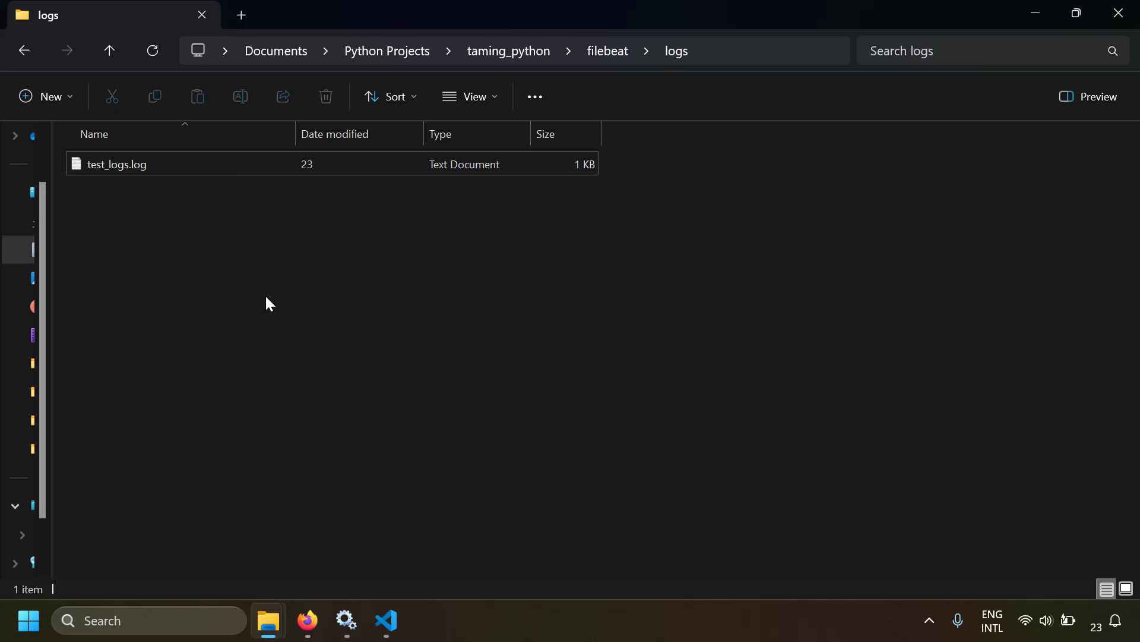
Switch to Firefox, load localhost:5601 and log in to Elastic with the account's username and password
{"action": "key", "text": "alt+Tab"}
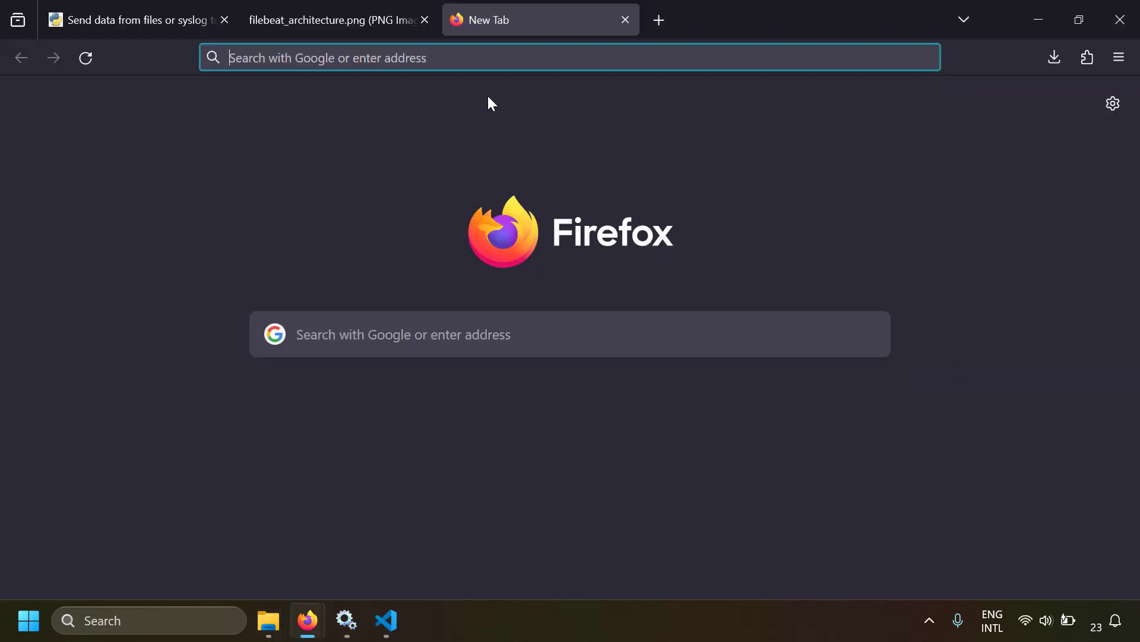
{"action": "type", "text": "localhost:5601"}
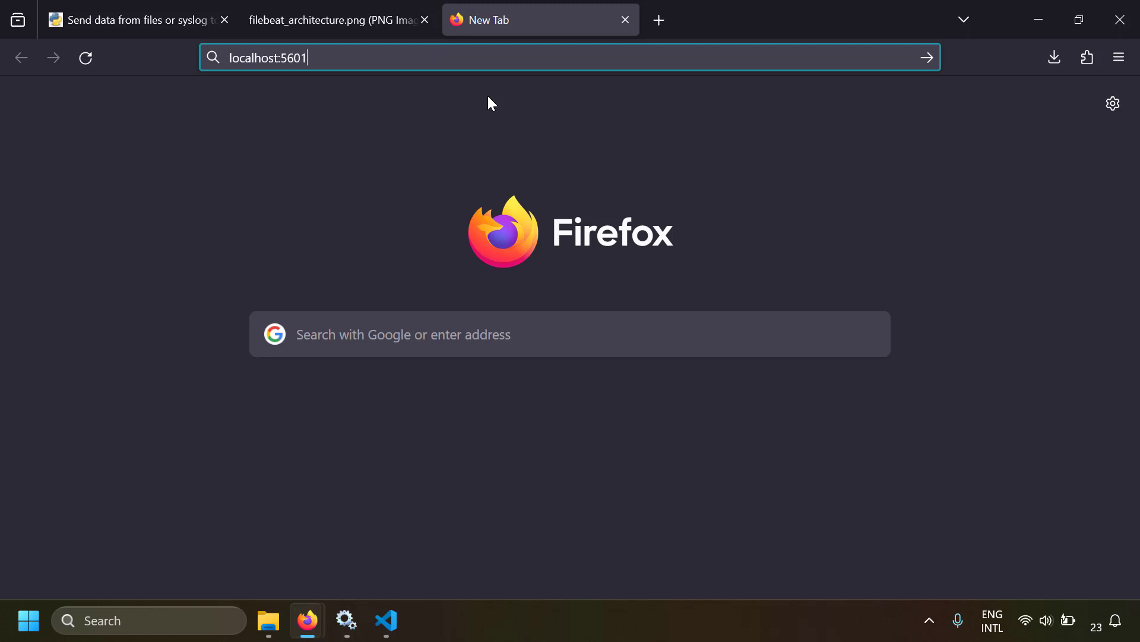
{"action": "key", "text": "Return"}
{"action": "type", "text": "e"}
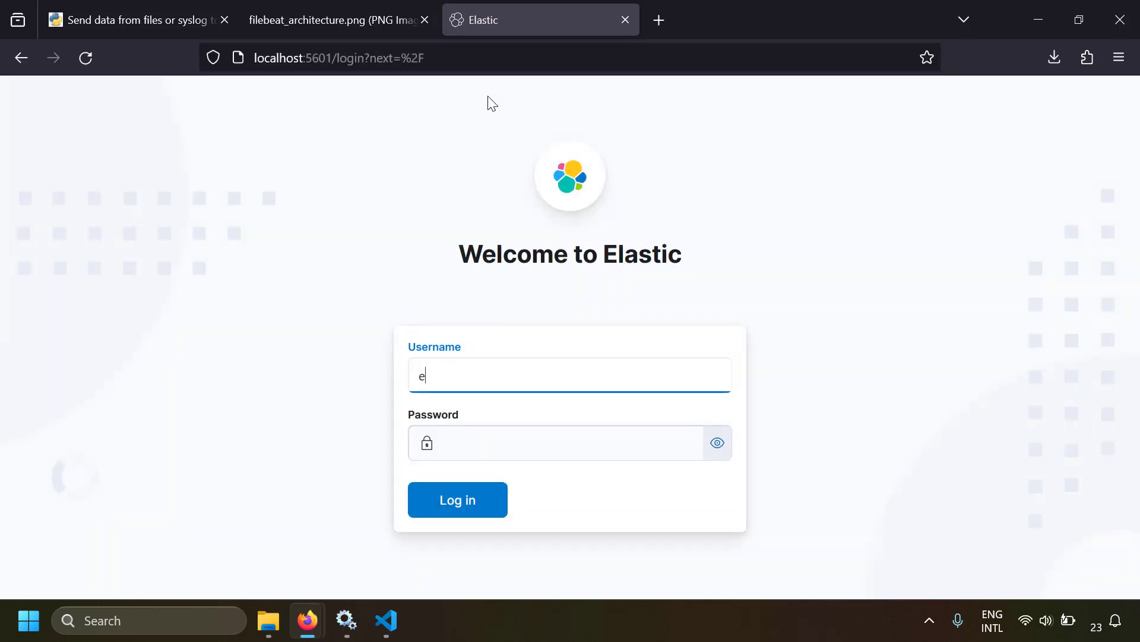
{"action": "type", "text": "lasti"}
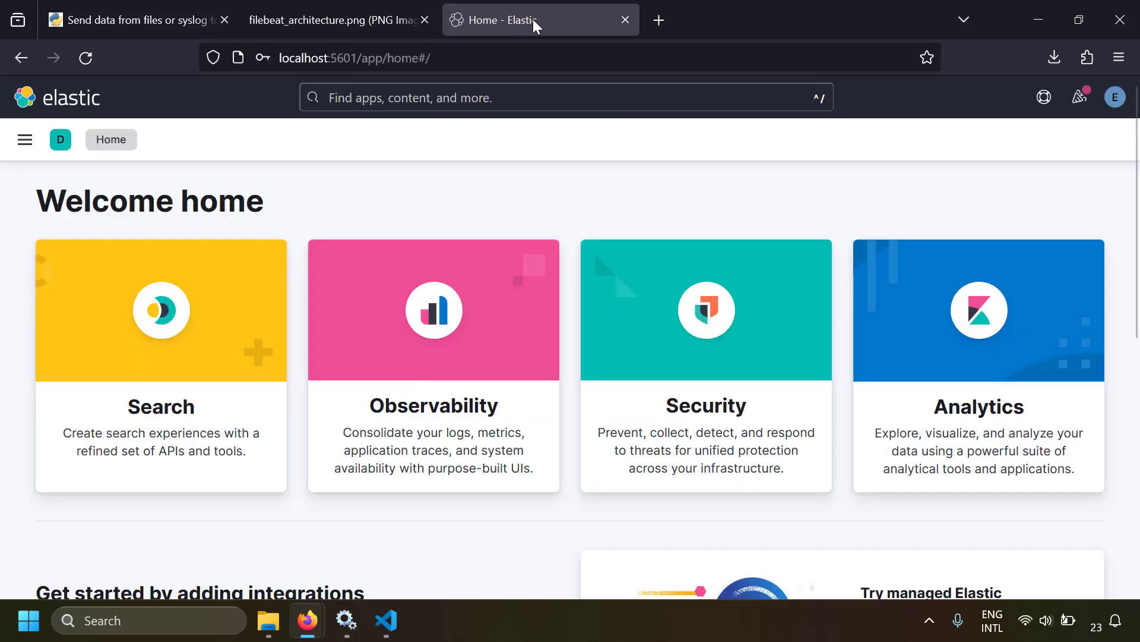
Search the index templates in Stack Management's Index Management for "file" and view the data streams list
{"action": "key", "text": "F11"}
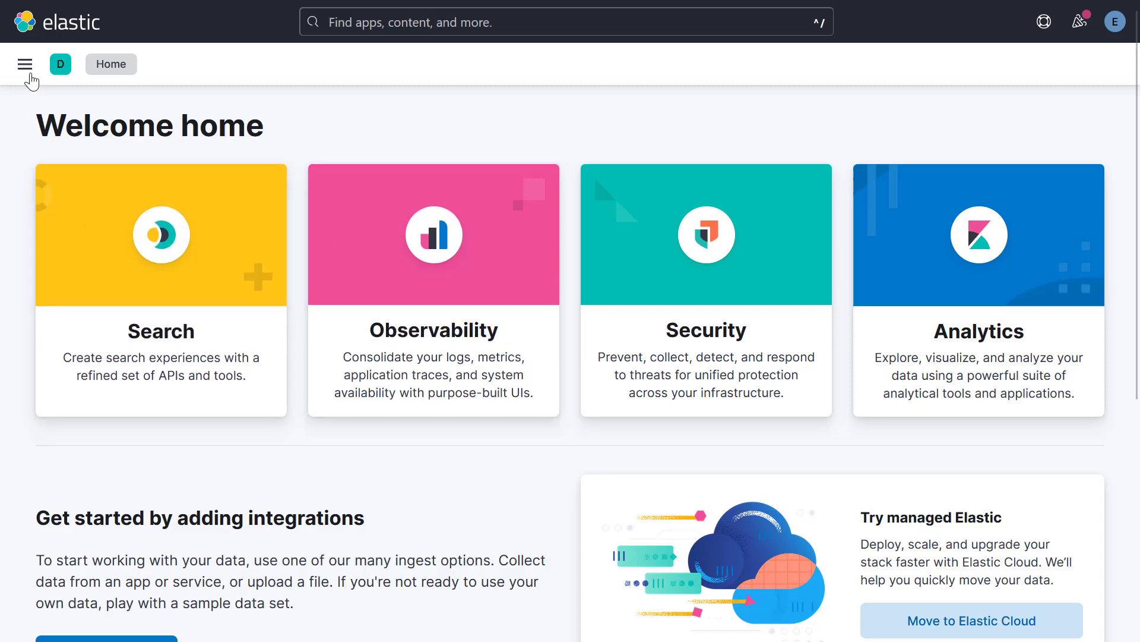
{"action": "left_click", "coordinate": [26, 67]}
{"action": "scroll", "coordinate": [93, 331], "scroll_direction": "down", "scroll_amount": 10}
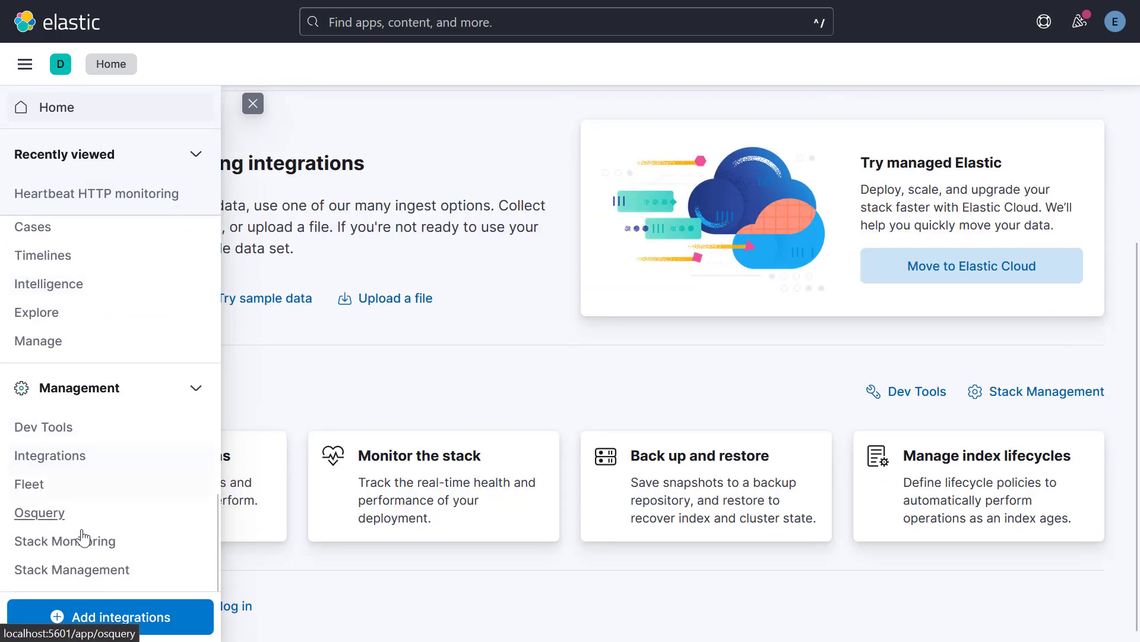
{"action": "left_click", "coordinate": [71, 569]}
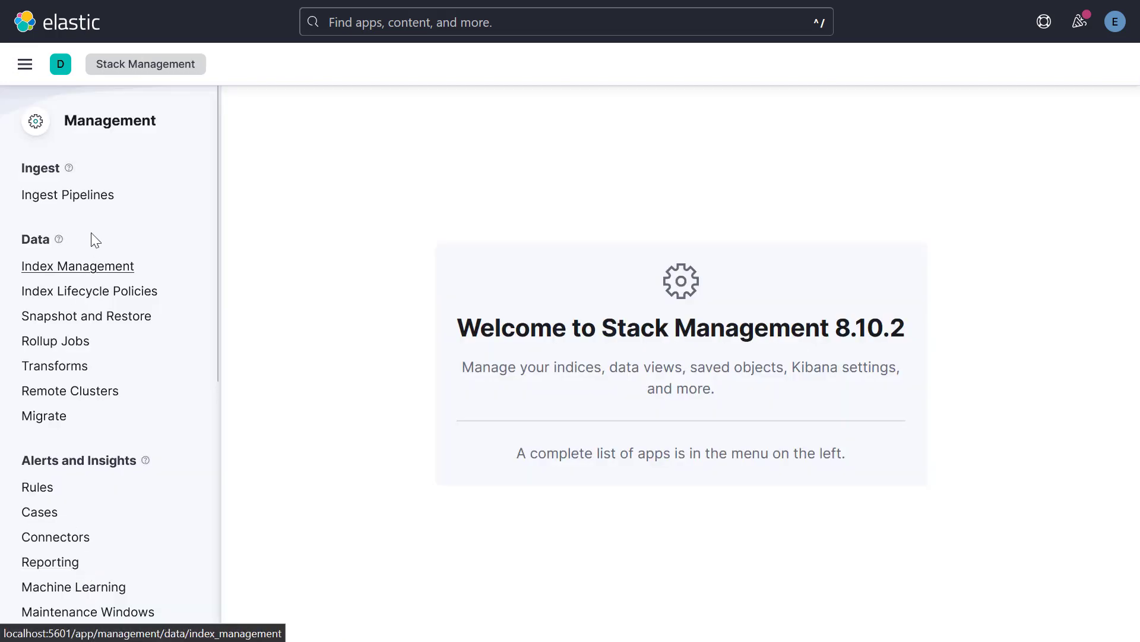
{"action": "left_click", "coordinate": [92, 267]}
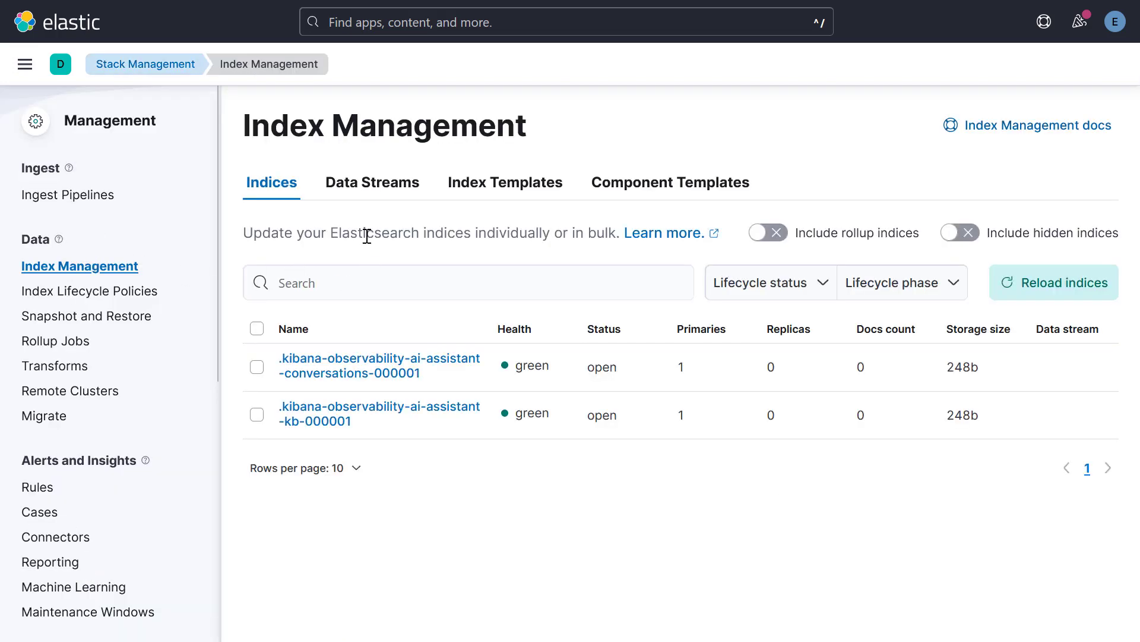
{"action": "left_click", "coordinate": [482, 202]}
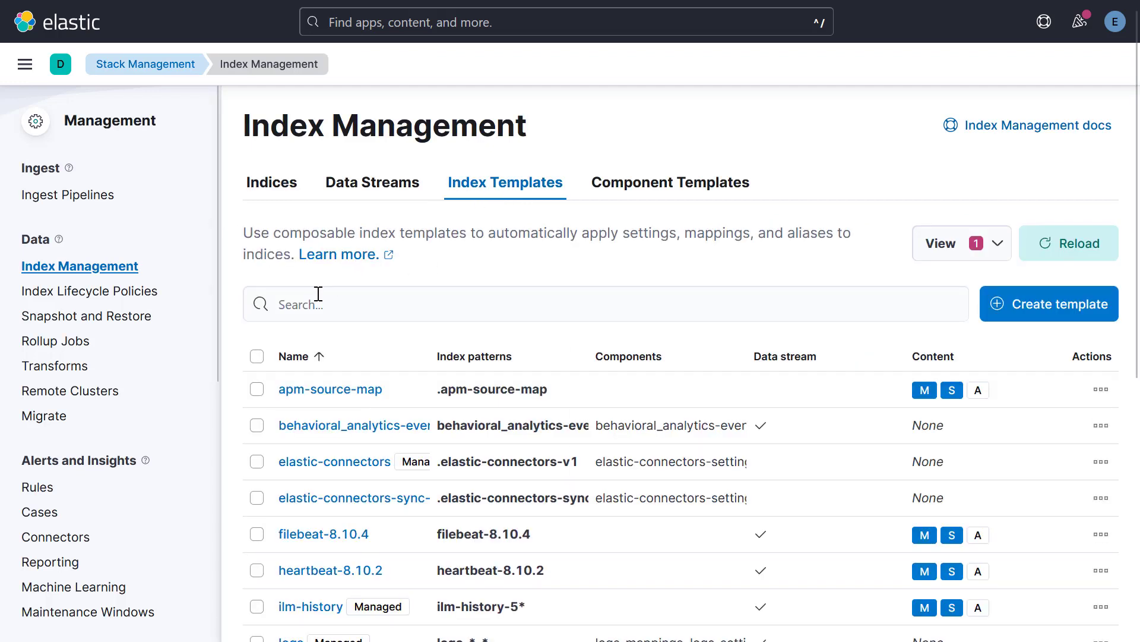
{"action": "left_click", "coordinate": [318, 293]}
{"action": "type", "text": "file"}
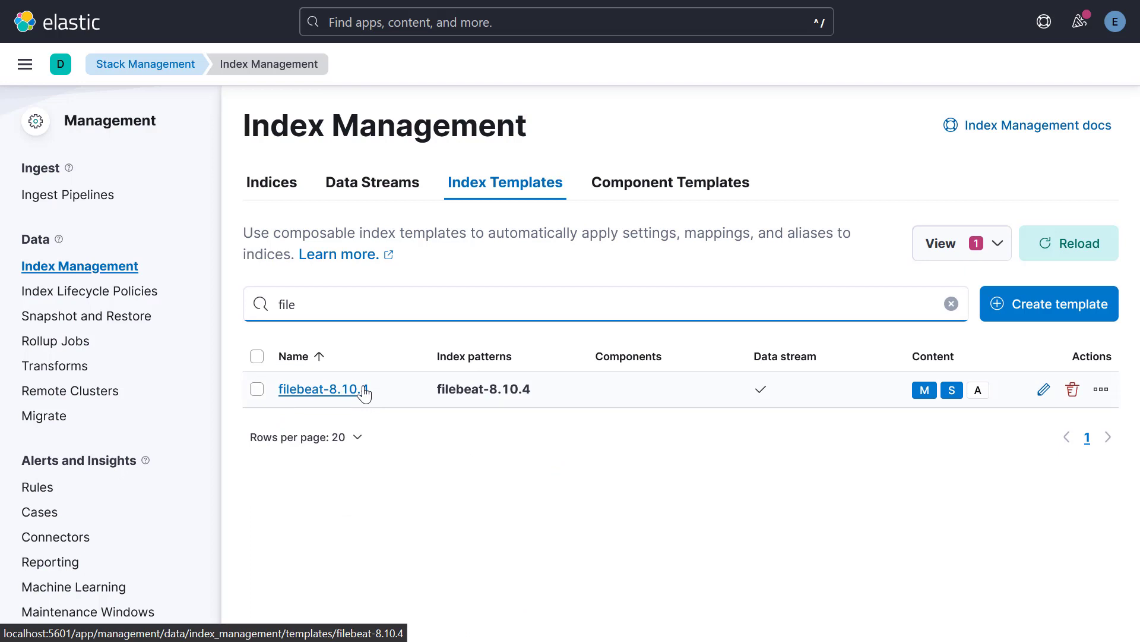
{"action": "left_click", "coordinate": [386, 195]}
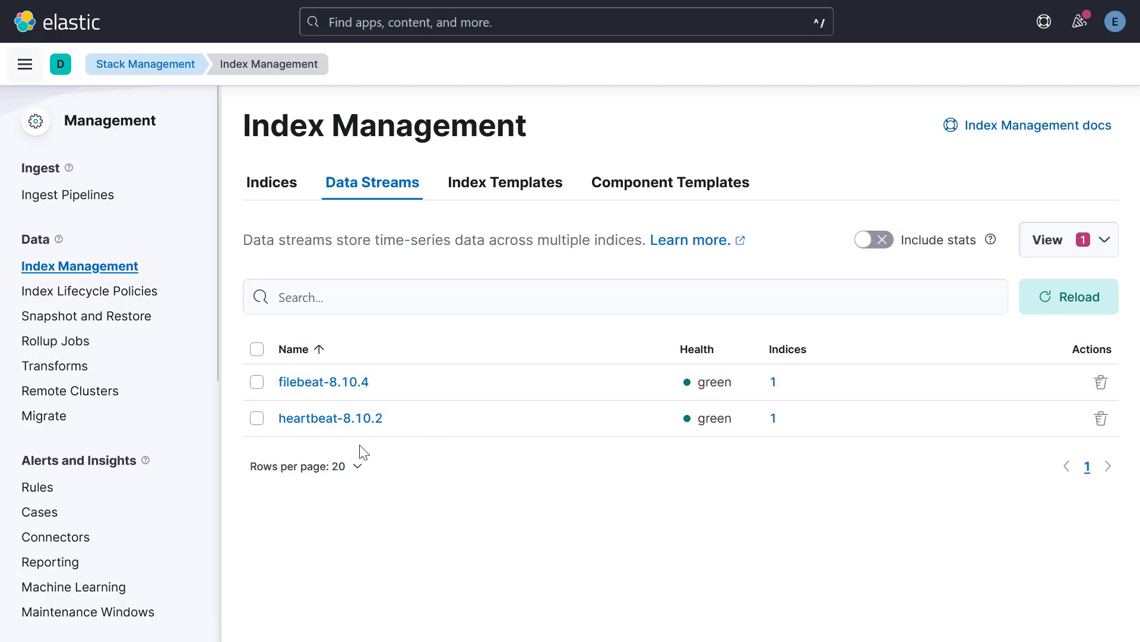
Open Discover and choose the filebeat-* data view to show the collected log documents
{"action": "left_click", "coordinate": [25, 66]}
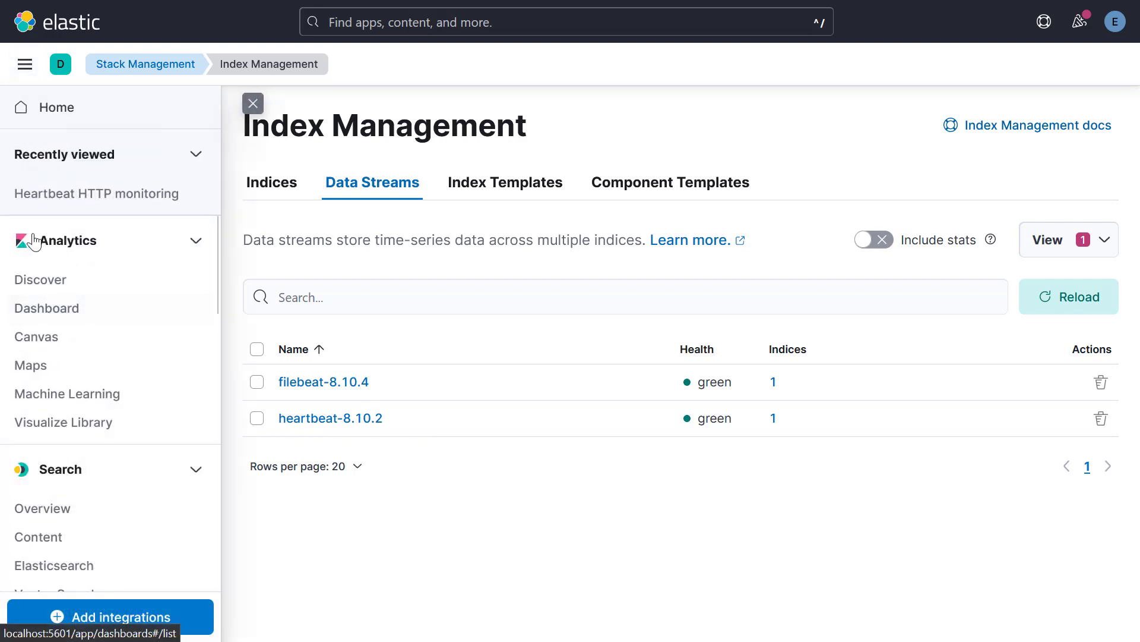
{"action": "left_click", "coordinate": [55, 284]}
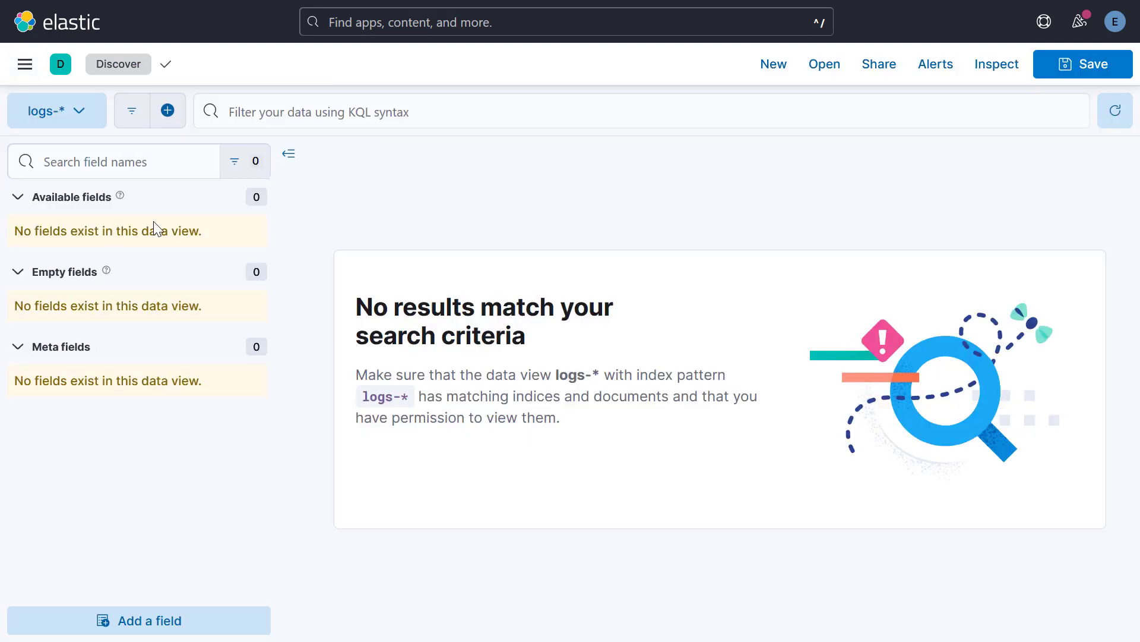
{"action": "left_click", "coordinate": [77, 120]}
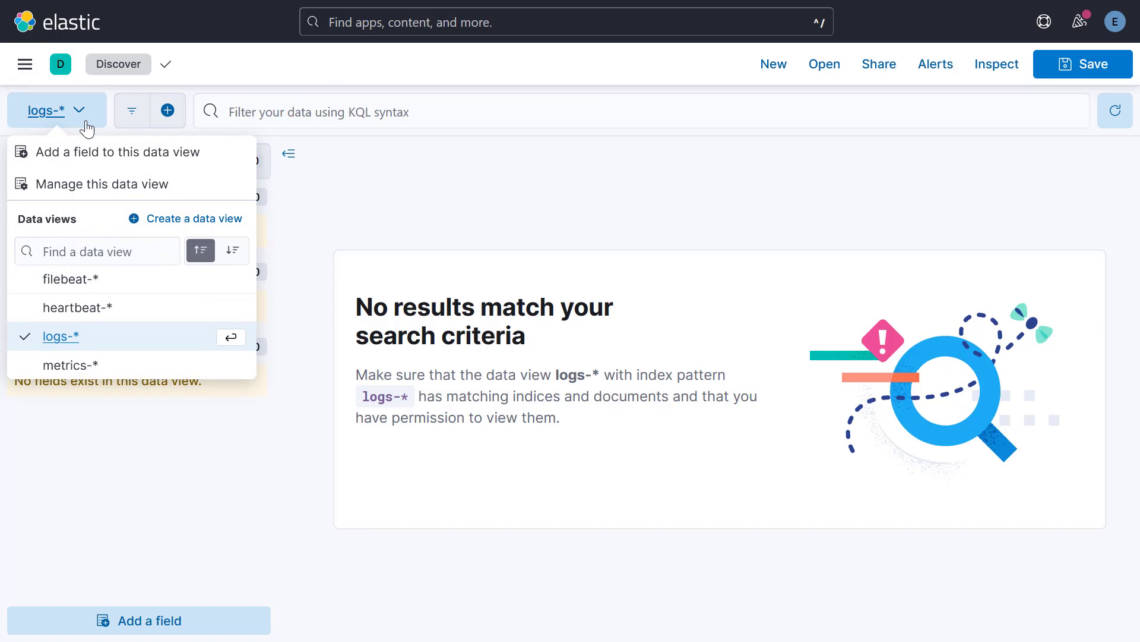
{"action": "left_click", "coordinate": [88, 290]}
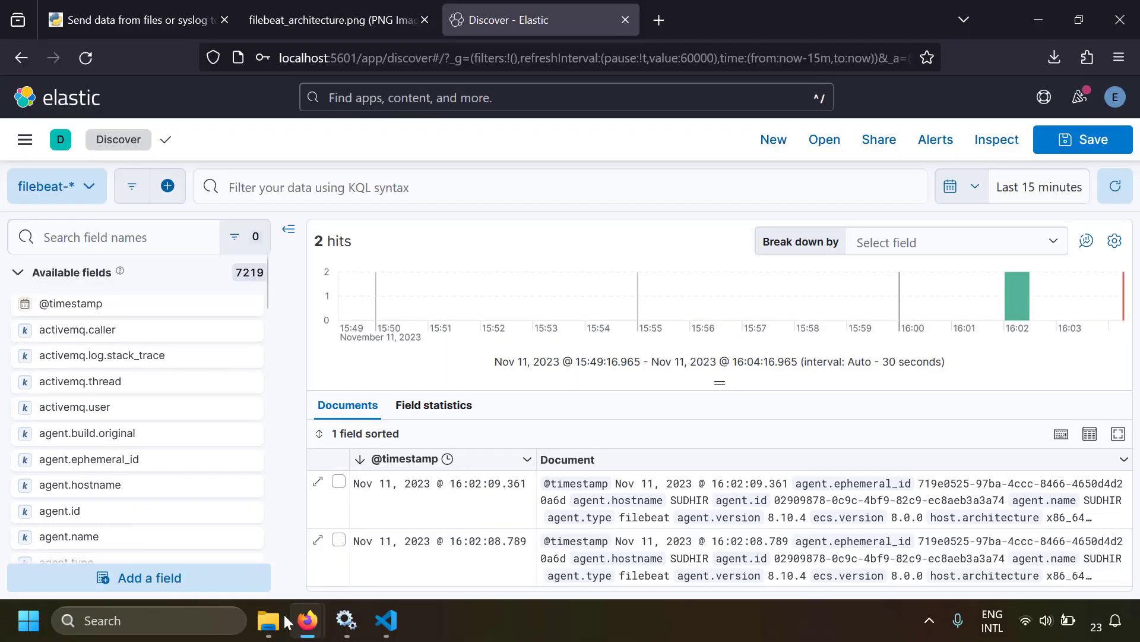
Open test_logs.log from the logs folder in Notepad, end its third line with a line break, save and close it
{"action": "left_click", "coordinate": [268, 620]}
{"action": "left_click", "coordinate": [155, 155]}
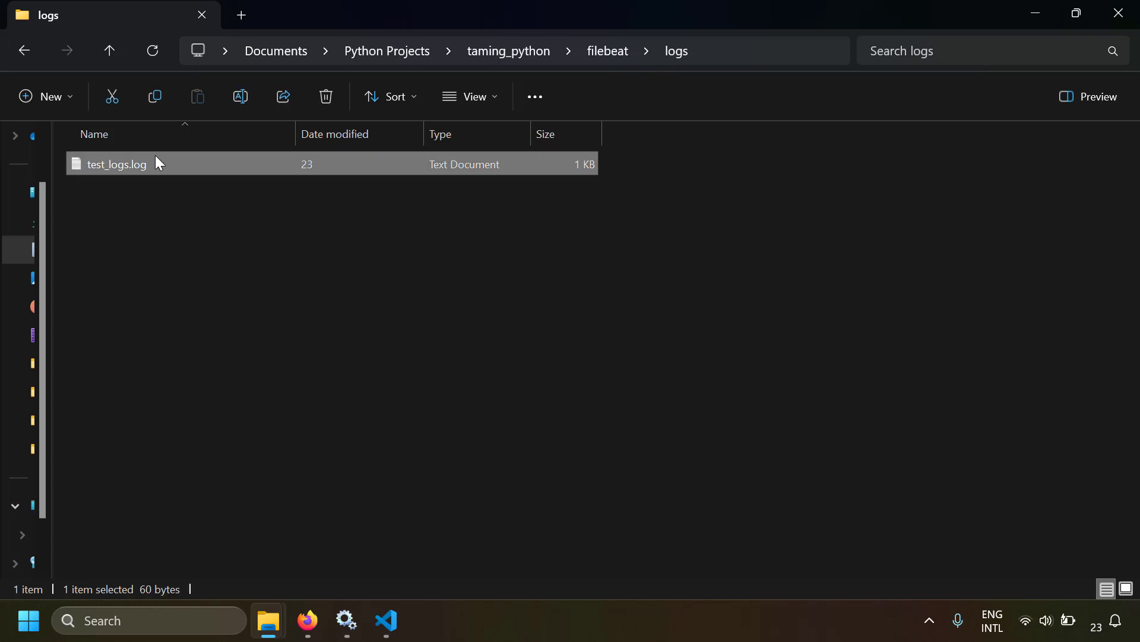
{"action": "right_click", "coordinate": [155, 155]}
{"action": "mouse_move", "coordinate": [254, 252]}
{"action": "left_click", "coordinate": [231, 215]}
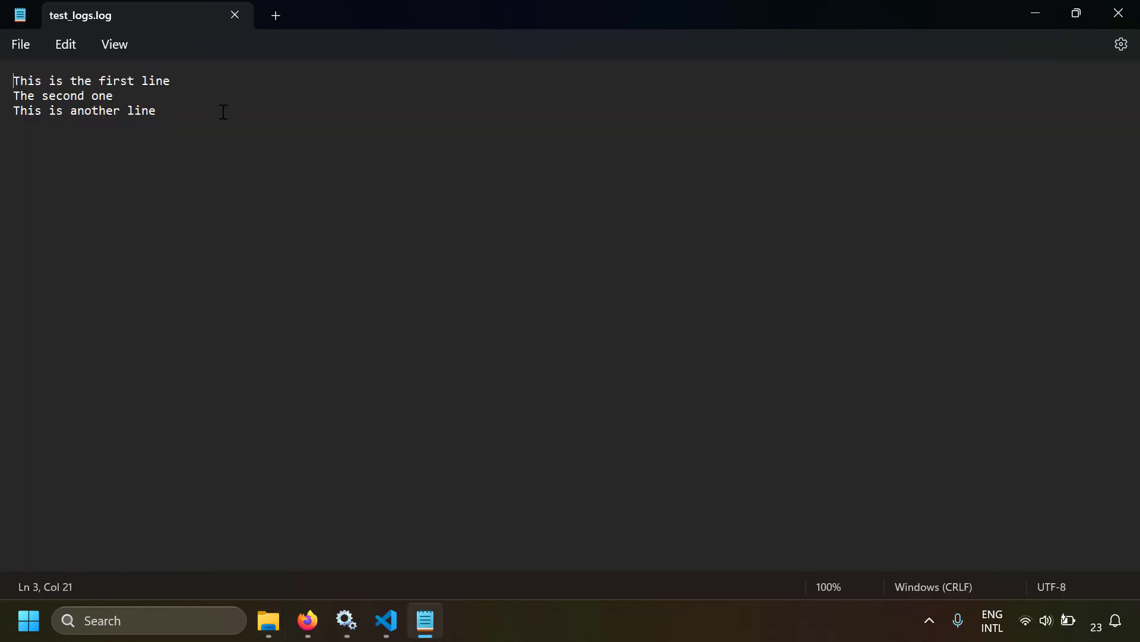
{"action": "key", "text": "Return"}
{"action": "left_click", "coordinate": [1118, 10]}
Return to Discover in Firefox and refresh the filebeat-* results to check for the third log line
{"action": "key", "text": "alt+Tab"}
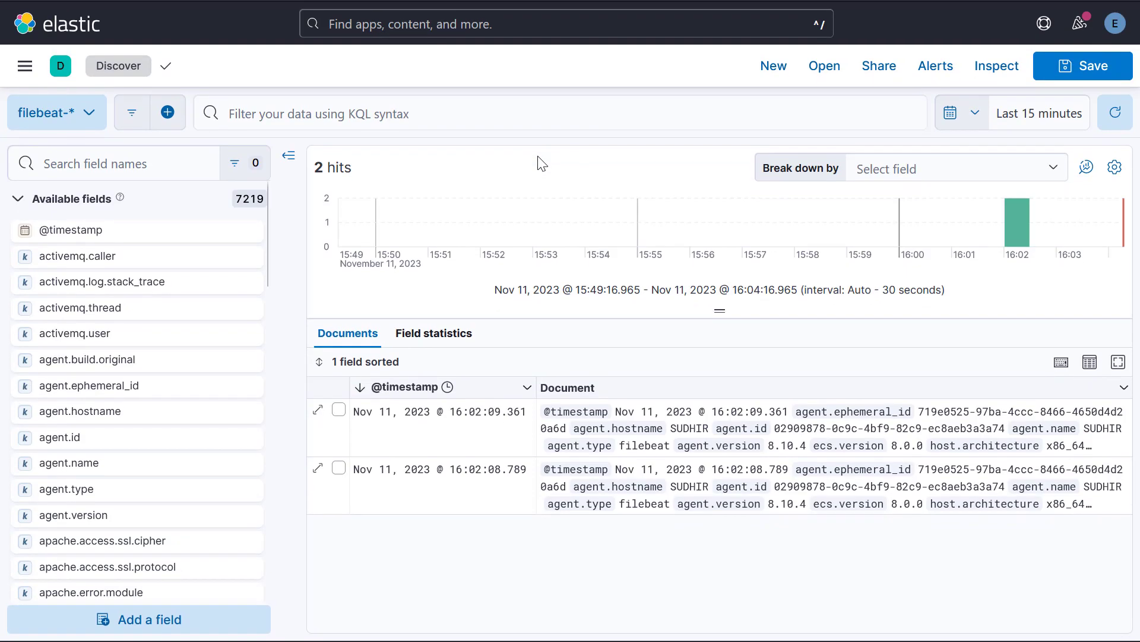
{"action": "left_click", "coordinate": [1124, 122]}
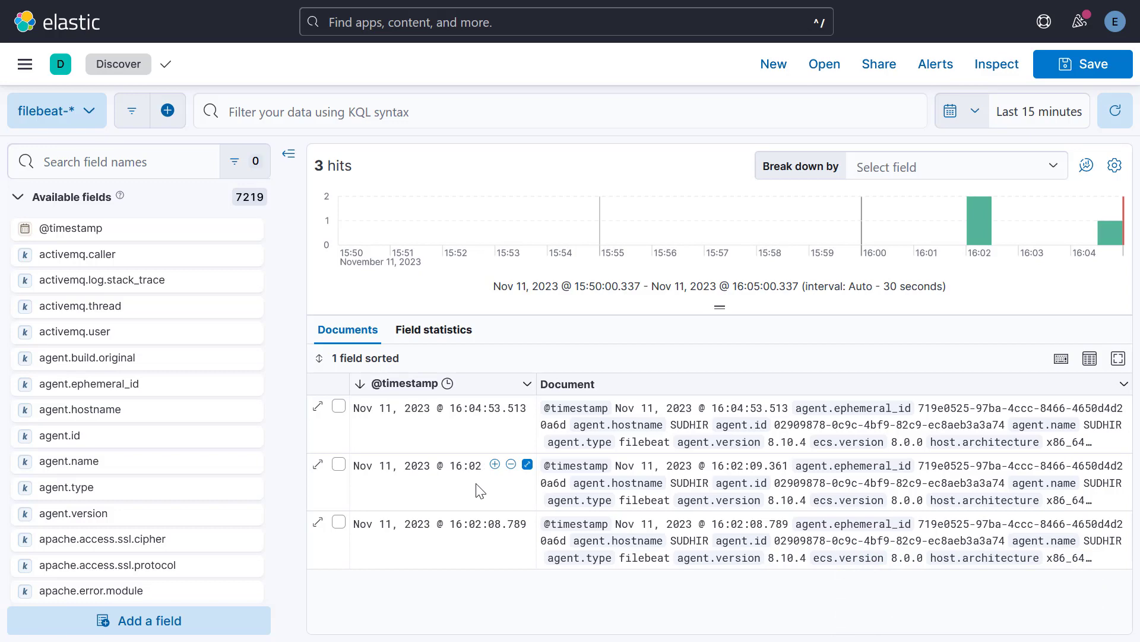
{"action": "key", "text": "F11"}
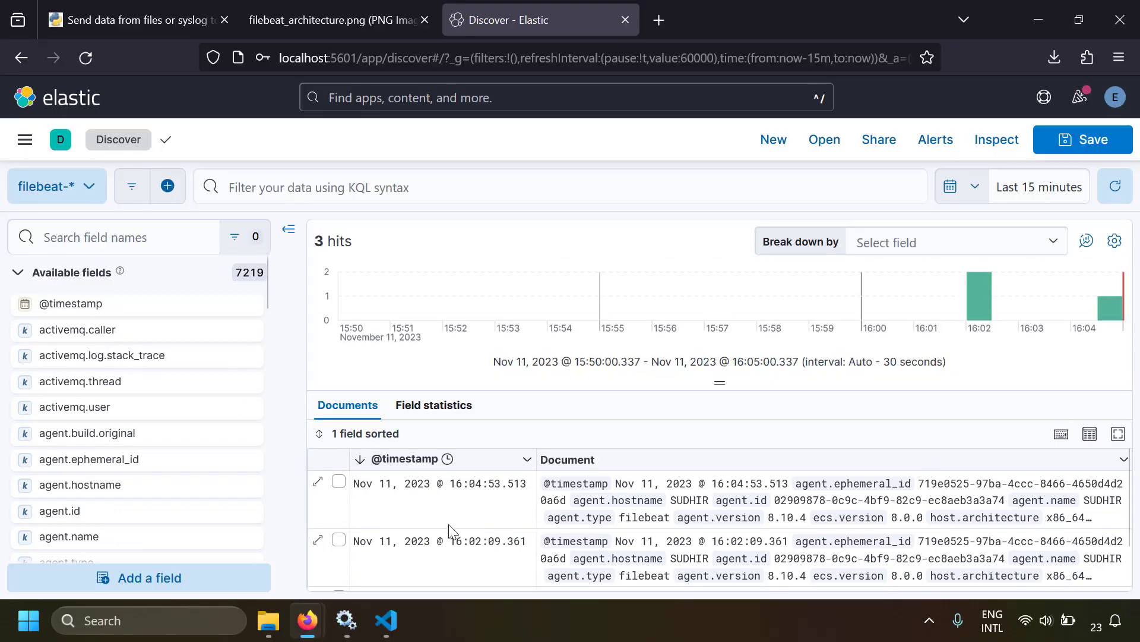
Reopen test_logs.log in Notepad, append the line "This is the 4th line" followed by a line break, save and close it
{"action": "left_click", "coordinate": [306, 289]}
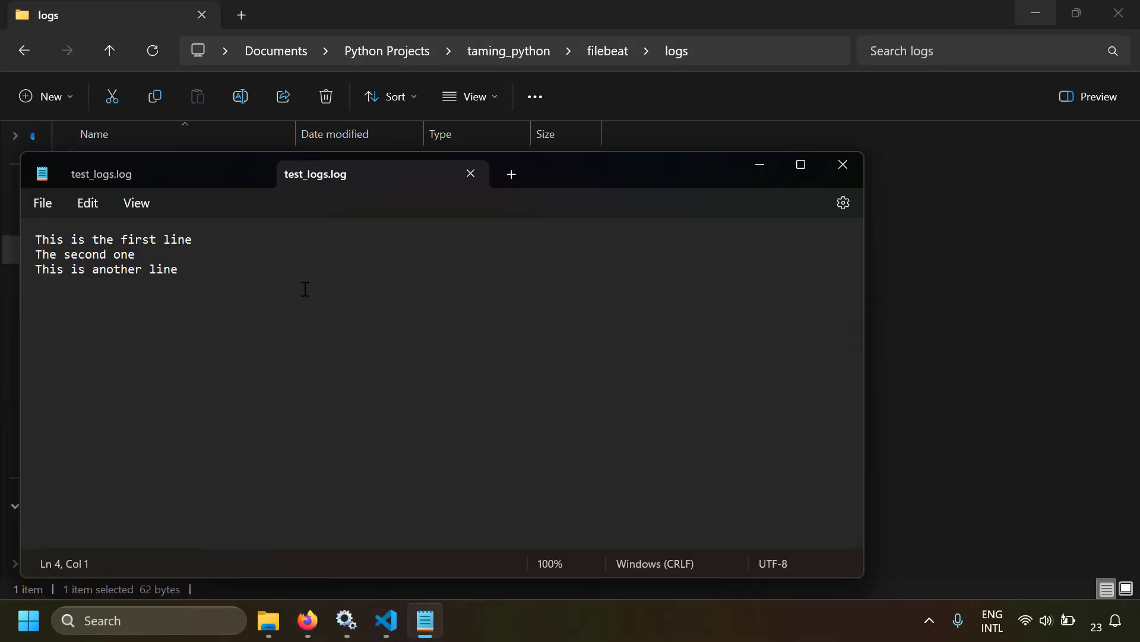
{"action": "type", "text": "This is the 4th line"}
{"action": "key", "text": "Return"}
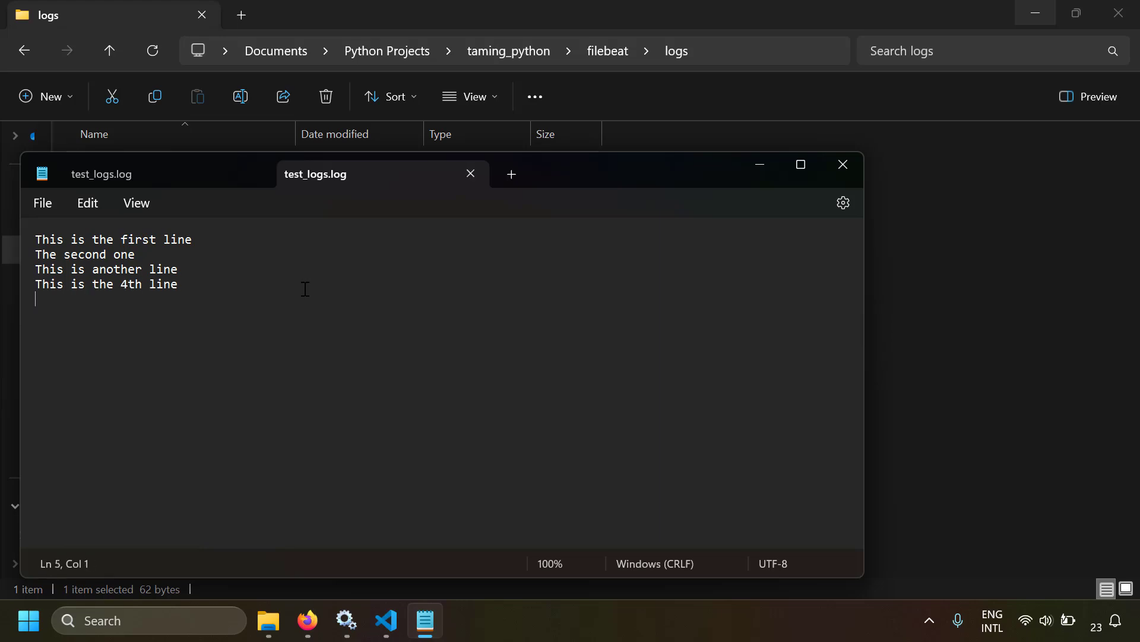
{"action": "left_click", "coordinate": [843, 164]}
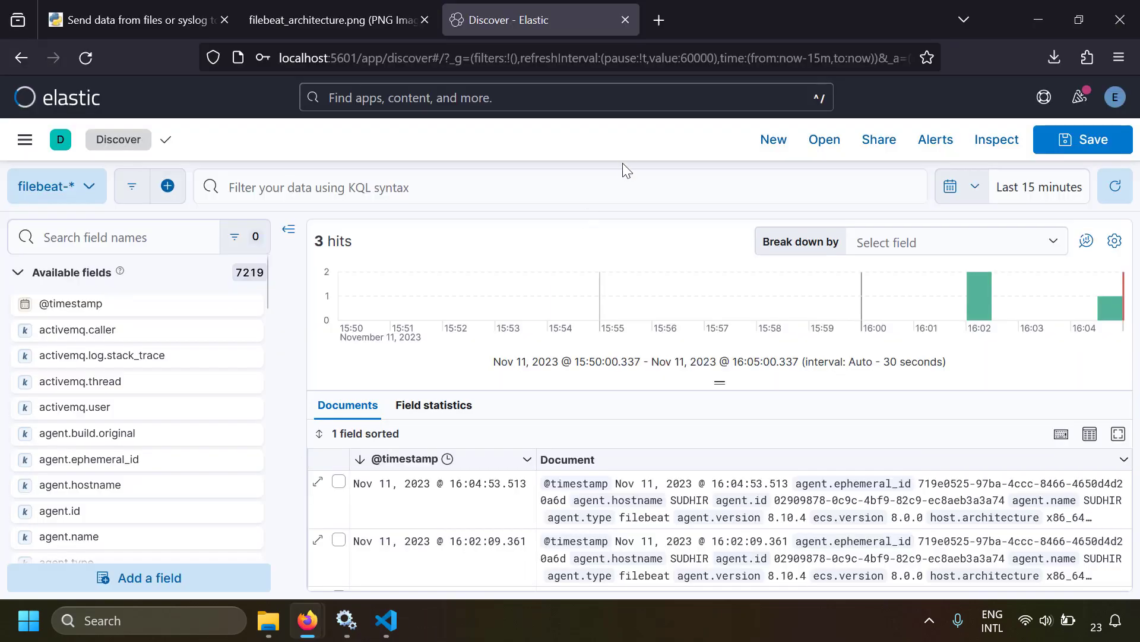
Refresh the filebeat-* results in Discover full screen to check for the fourth log line
{"action": "key", "text": "F11"}
{"action": "left_click", "coordinate": [1111, 119]}
{"action": "left_click", "coordinate": [1112, 119]}
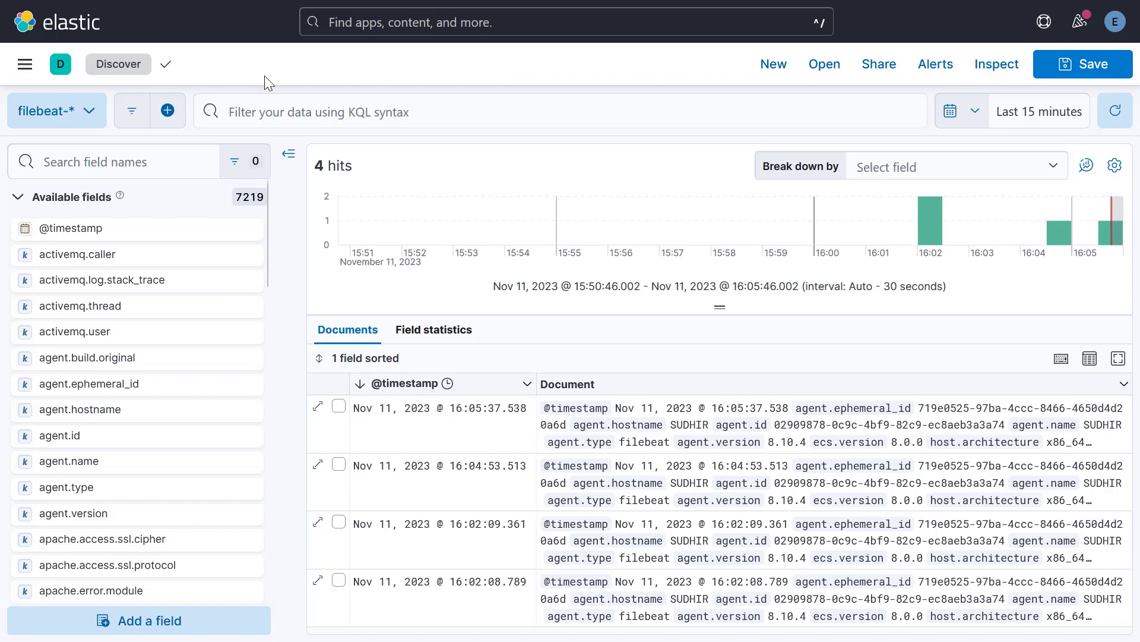
Expand the newest log document as JSON and examine its message, input type and host fields
{"action": "left_click", "coordinate": [320, 411]}
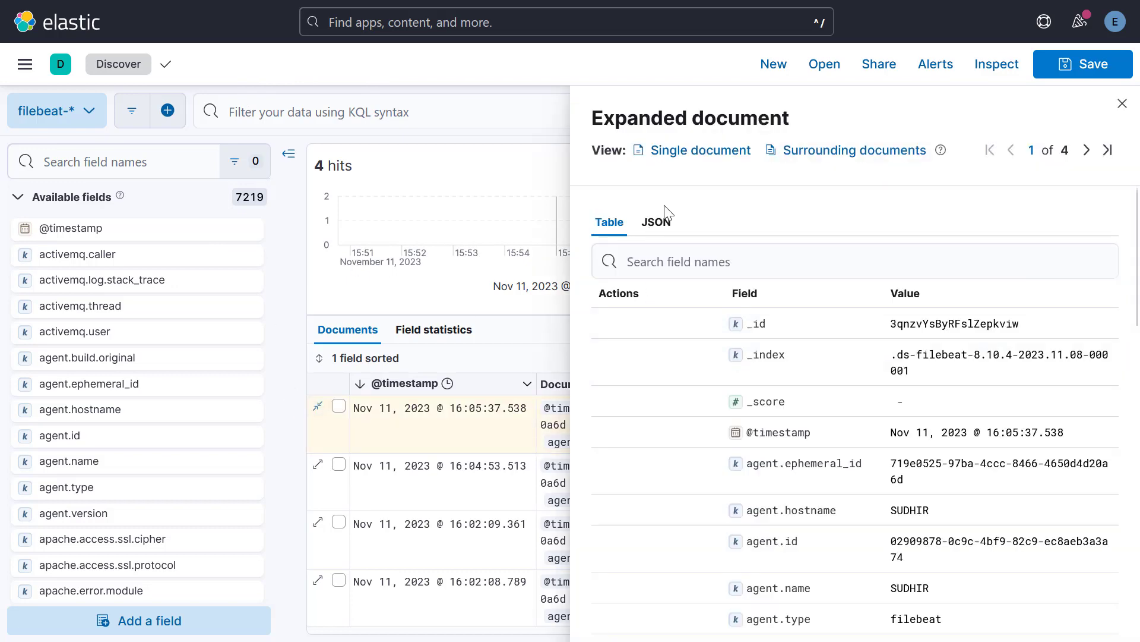
{"action": "left_click", "coordinate": [659, 225]}
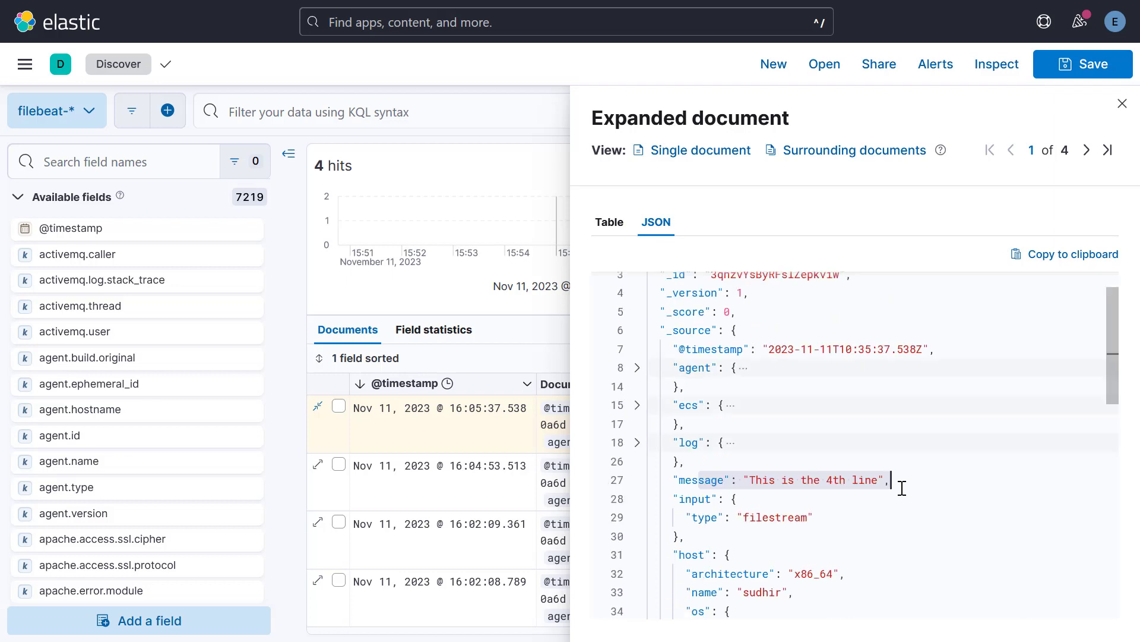
{"action": "scroll", "coordinate": [903, 488], "scroll_direction": "up", "scroll_amount": 1}
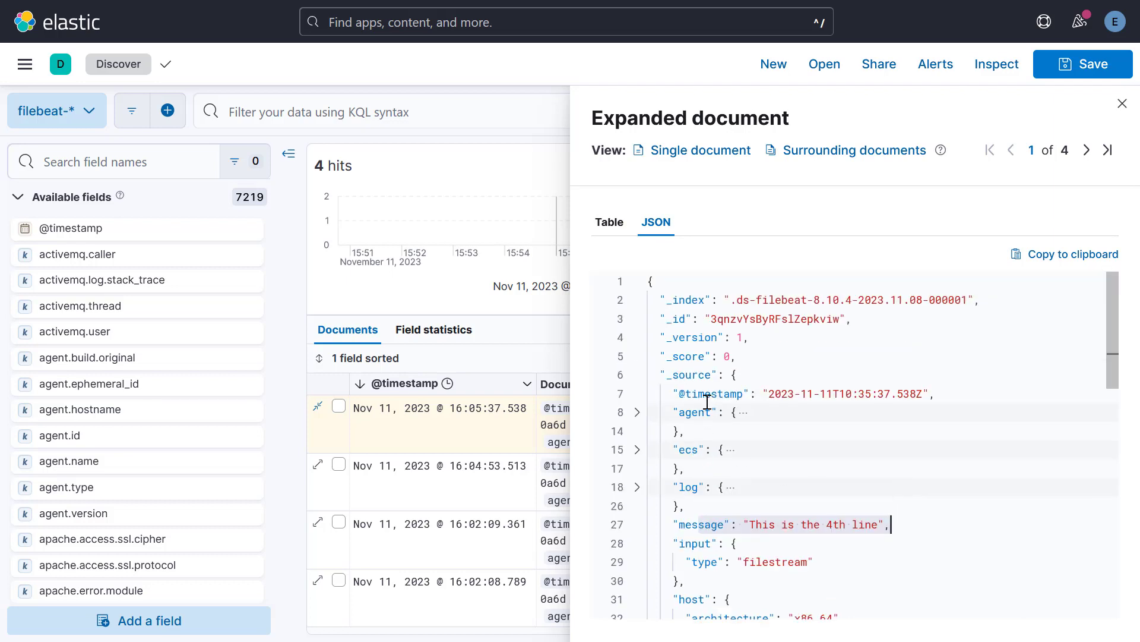
{"action": "left_click", "coordinate": [699, 375]}
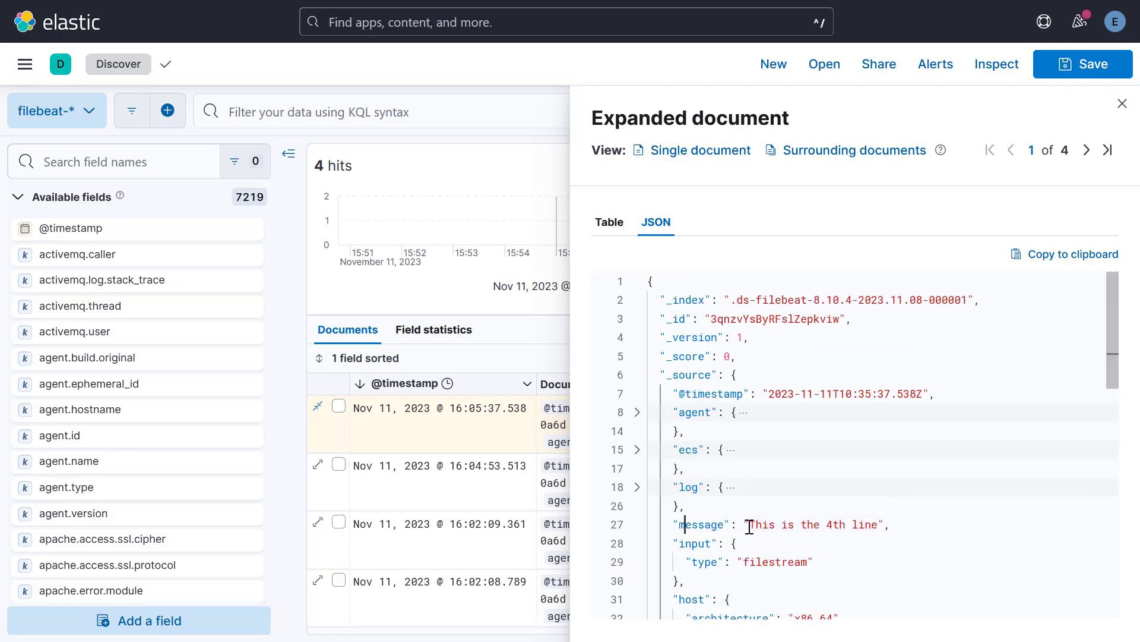
{"action": "left_click_drag", "start_coordinate": [752, 526], "coordinate": [878, 524]}
{"action": "scroll", "coordinate": [783, 442], "scroll_direction": "down", "scroll_amount": 3}
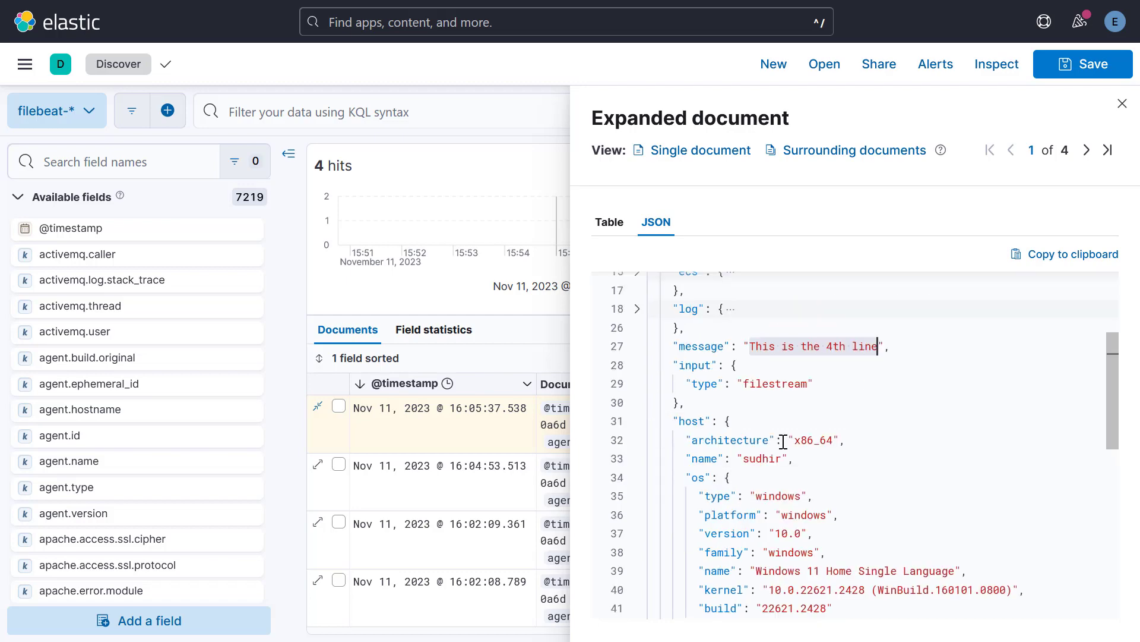
{"action": "scroll", "coordinate": [783, 442], "scroll_direction": "down", "scroll_amount": 10}
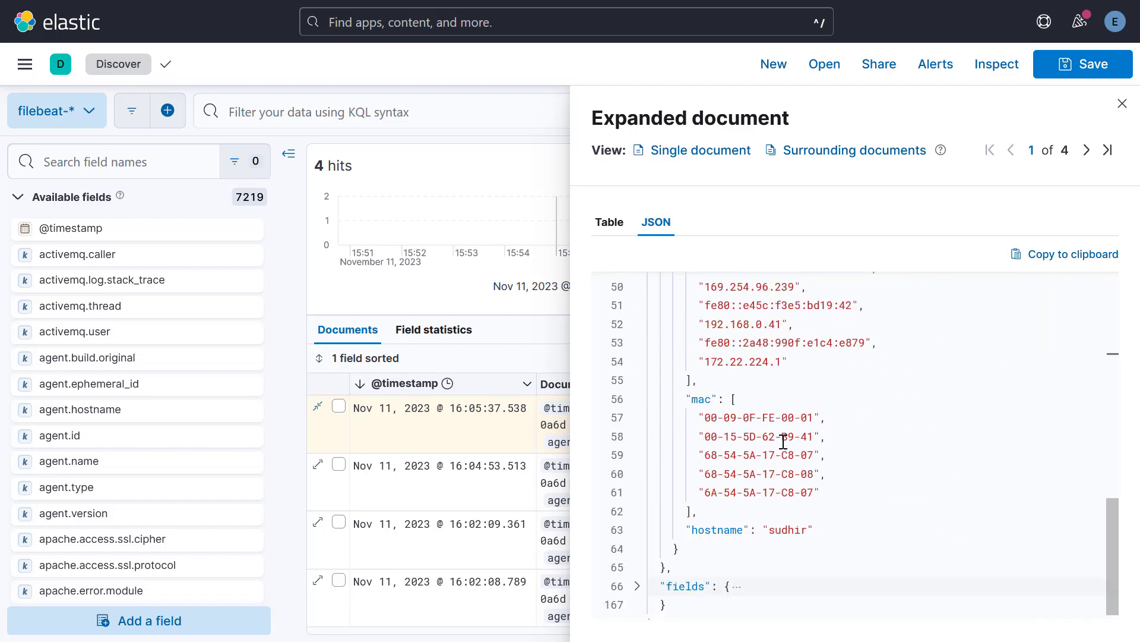
{"action": "scroll", "coordinate": [783, 441], "scroll_direction": "up", "scroll_amount": 4}
In filebeat.yml in VS Code, add a fields section with data_type: text_lines below the filestream input's paths
{"action": "left_click", "coordinate": [567, 336]}
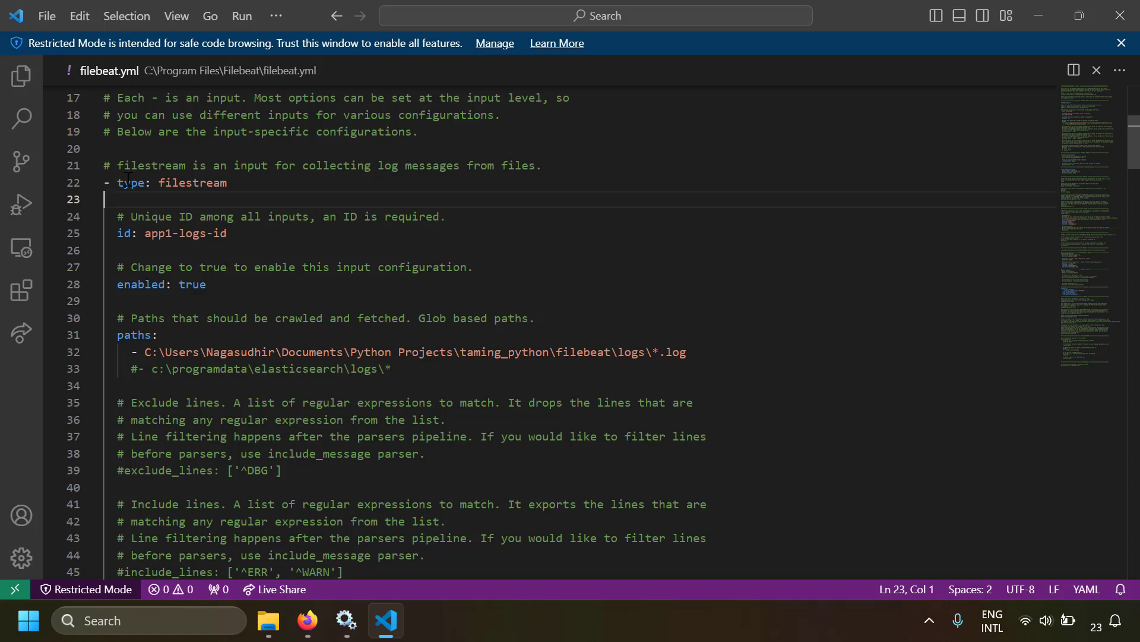
{"action": "left_click_drag", "start_coordinate": [117, 182], "coordinate": [333, 352]}
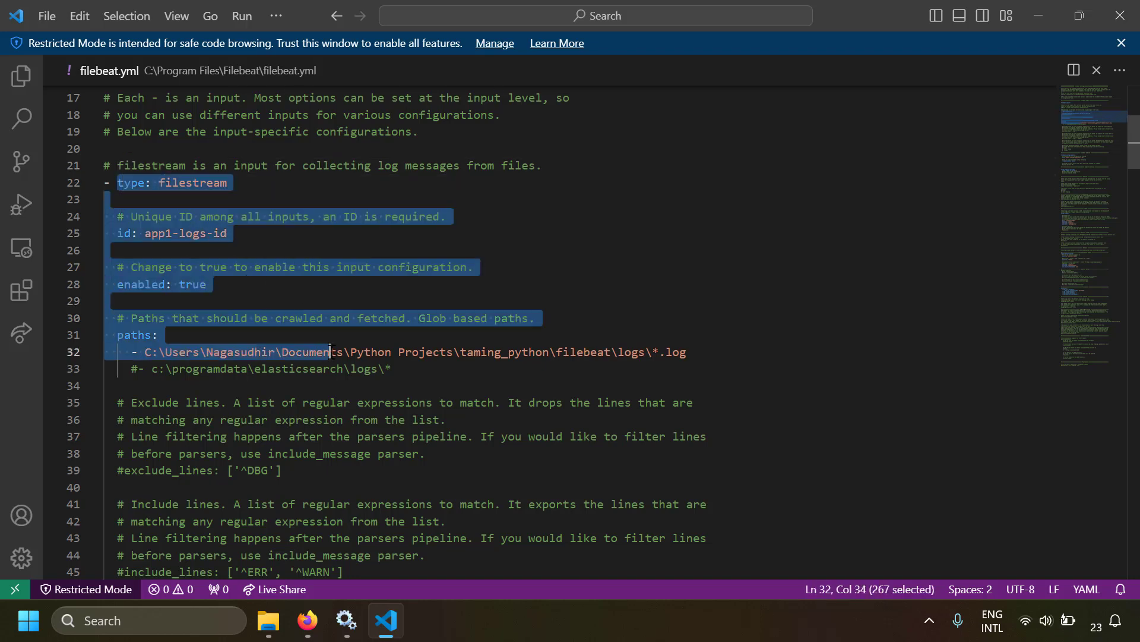
{"action": "left_click", "coordinate": [423, 378]}
{"action": "key", "text": "Return"}
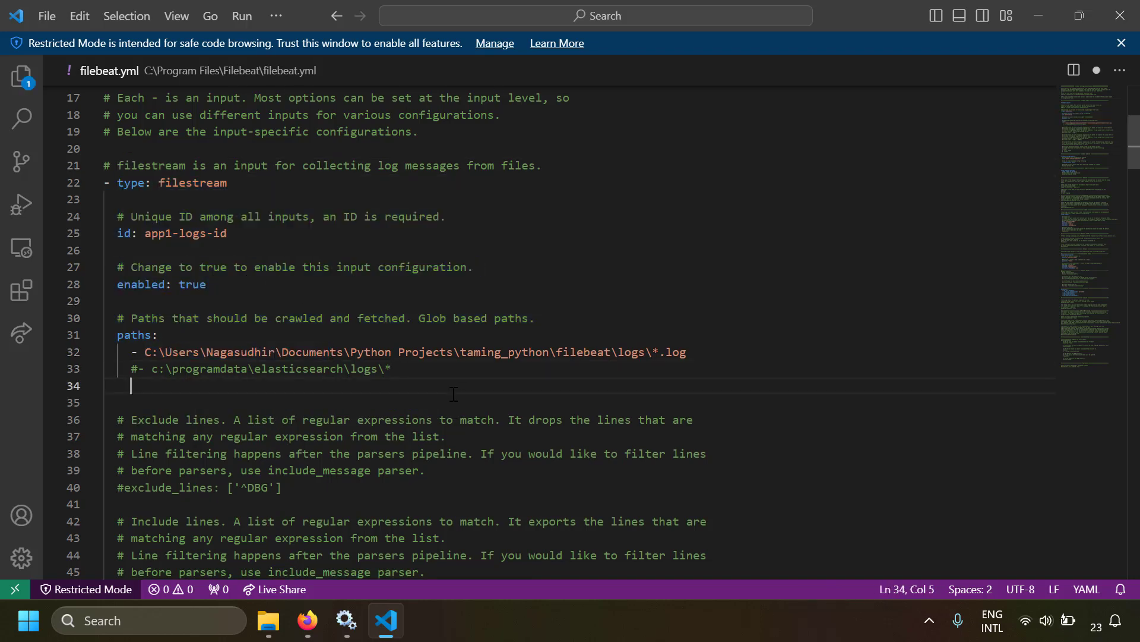
{"action": "type", "text": "fields:"}
{"action": "key", "text": "Return"}
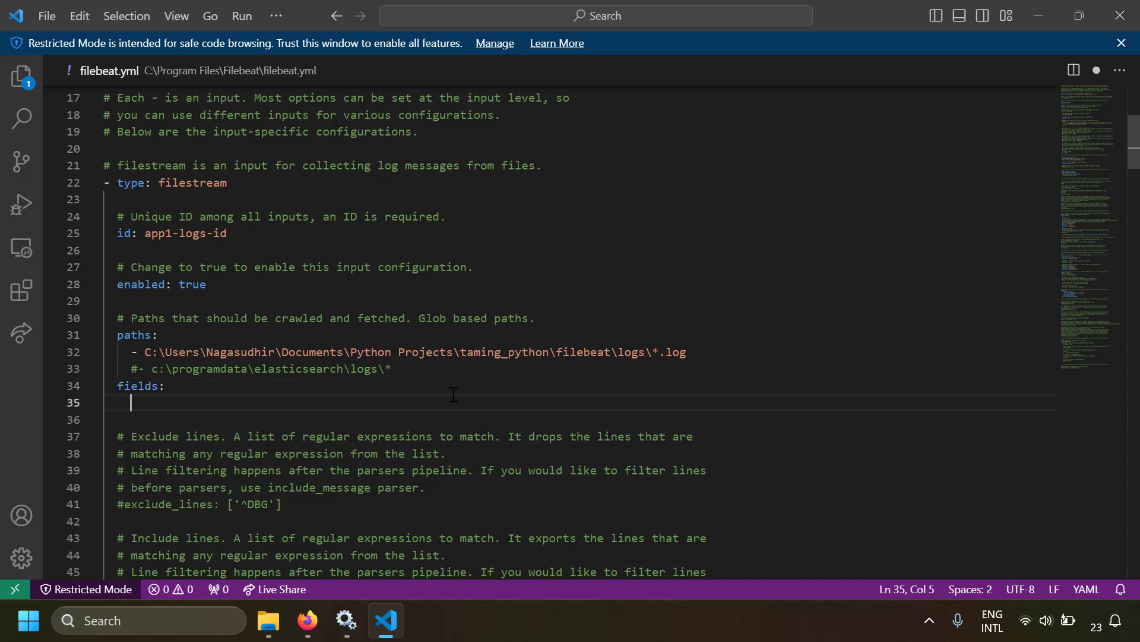
{"action": "type", "text": "dat"}
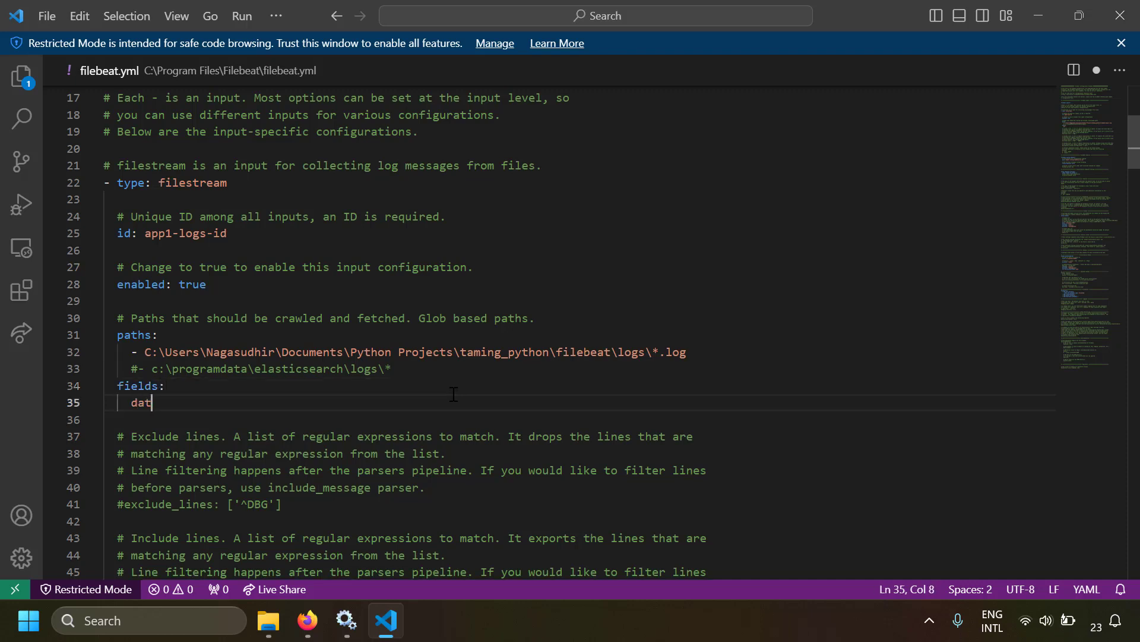
{"action": "type", "text": "a_type:"}
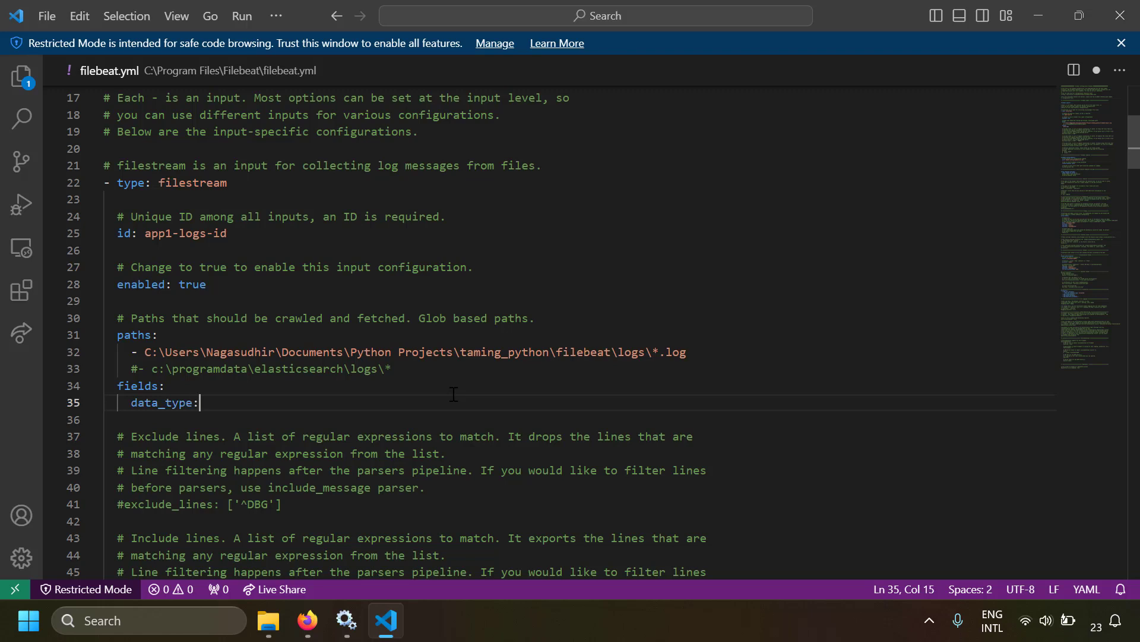
{"action": "type", "text": " text_lines"}
Save filebeat.yml with administrator rights
{"action": "key", "text": "ctrl+s"}
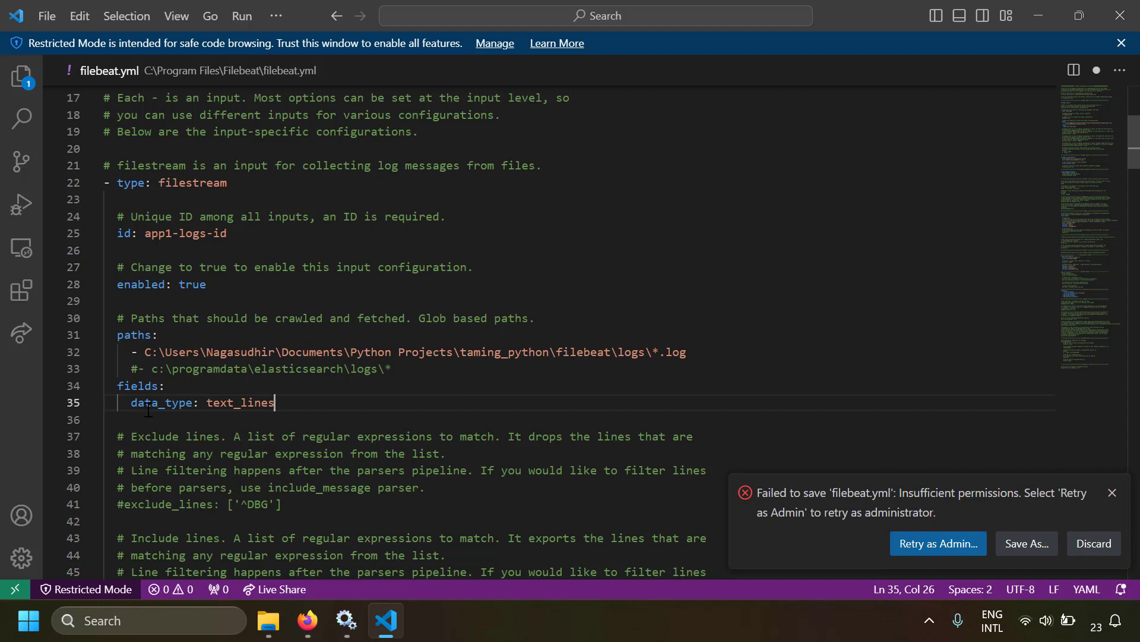
{"action": "left_click_drag", "start_coordinate": [150, 404], "coordinate": [241, 404]}
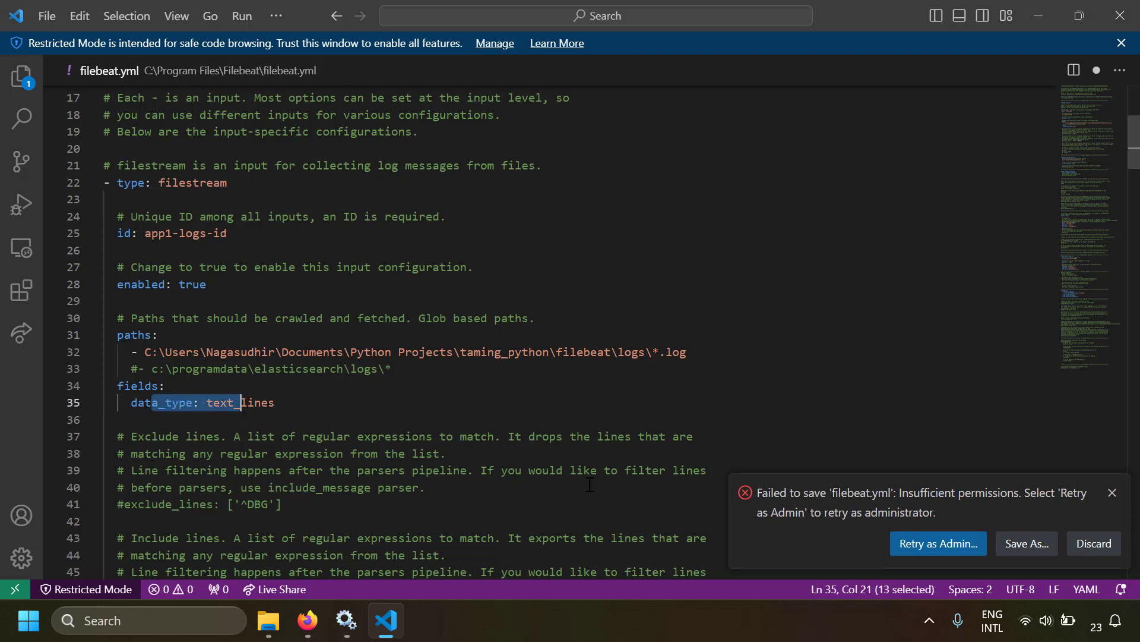
{"action": "double_click", "coordinate": [247, 408]}
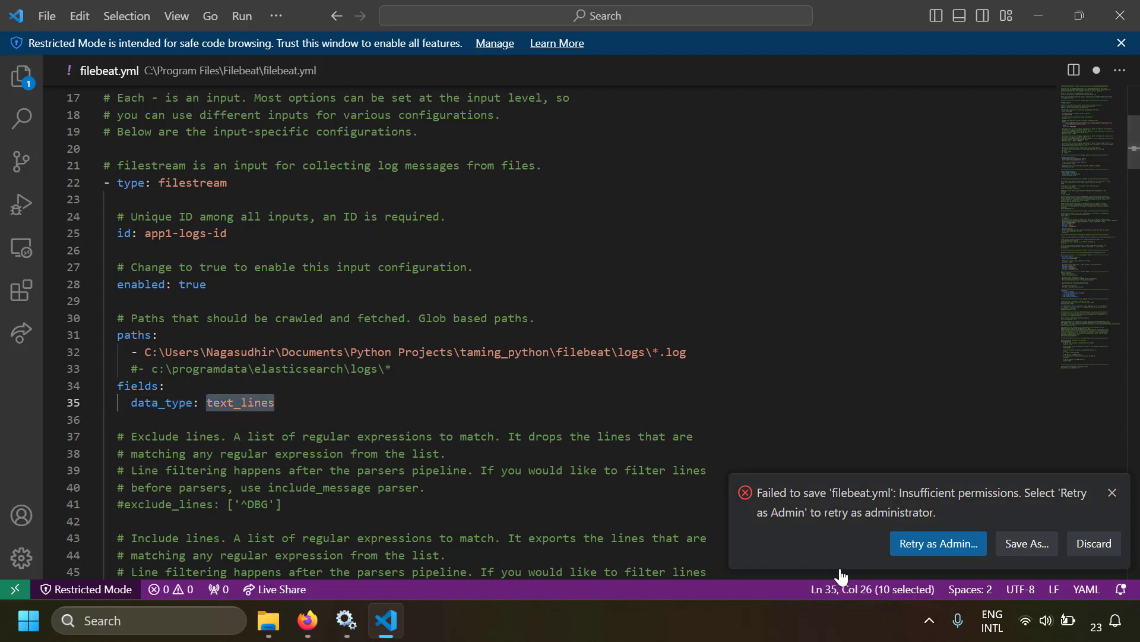
{"action": "left_click", "coordinate": [908, 544]}
{"action": "left_click", "coordinate": [448, 436]}
Open test_logs.log from the logs folder in Notepad, append the line "New data" and save it
{"action": "left_click", "coordinate": [276, 612]}
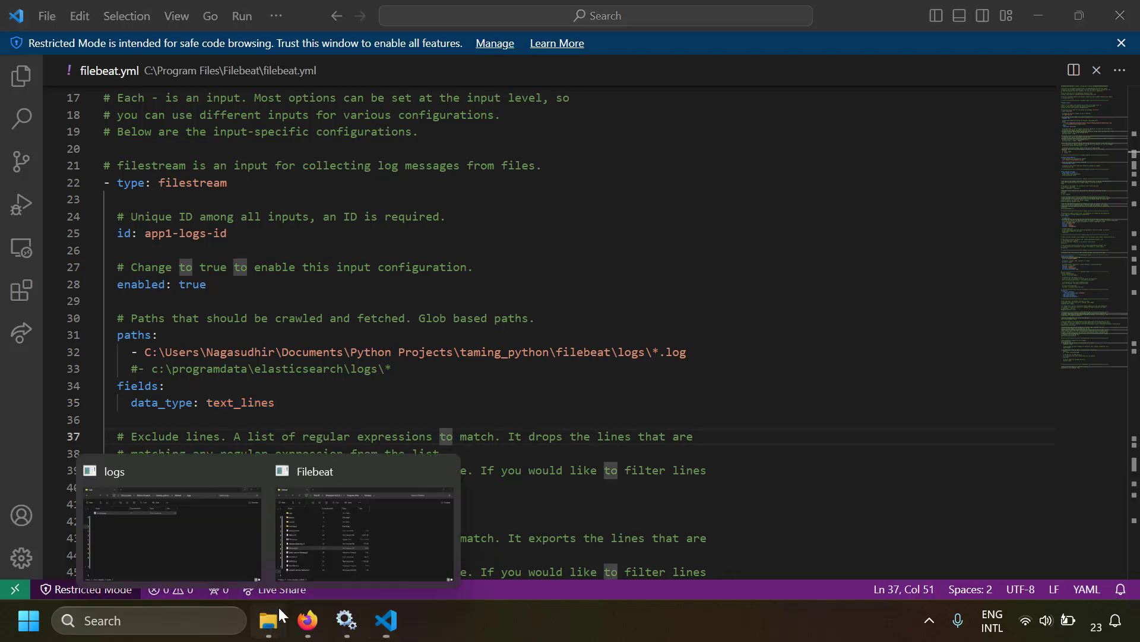
{"action": "left_click", "coordinate": [220, 514]}
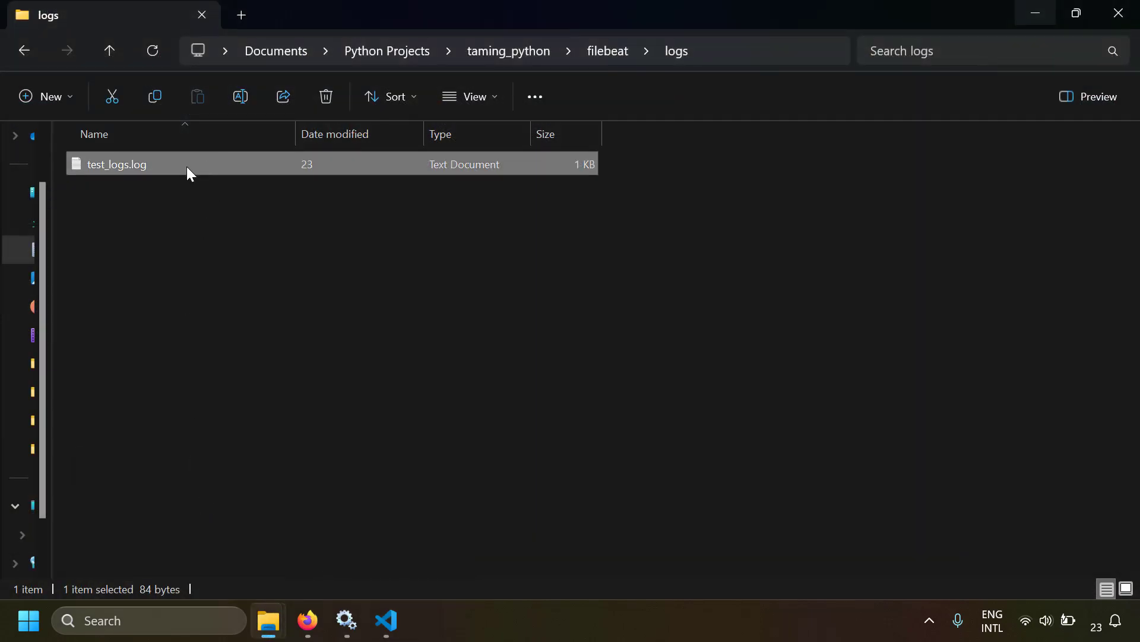
{"action": "right_click", "coordinate": [186, 166]}
{"action": "mouse_move", "coordinate": [344, 255]}
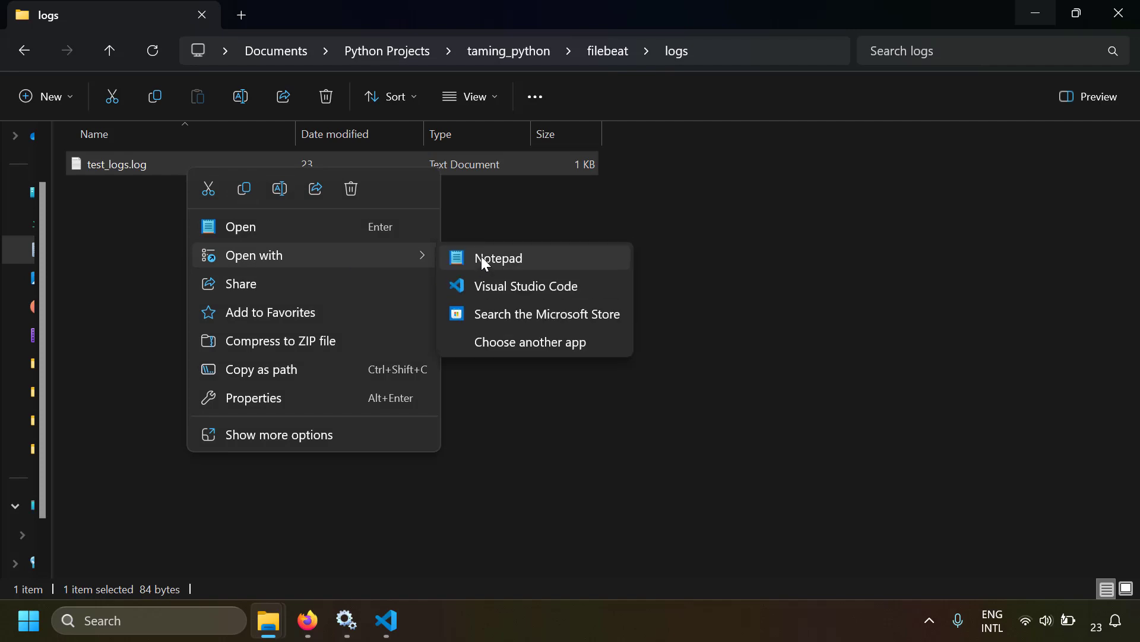
{"action": "left_click", "coordinate": [485, 259]}
{"action": "type", "text": "New data"}
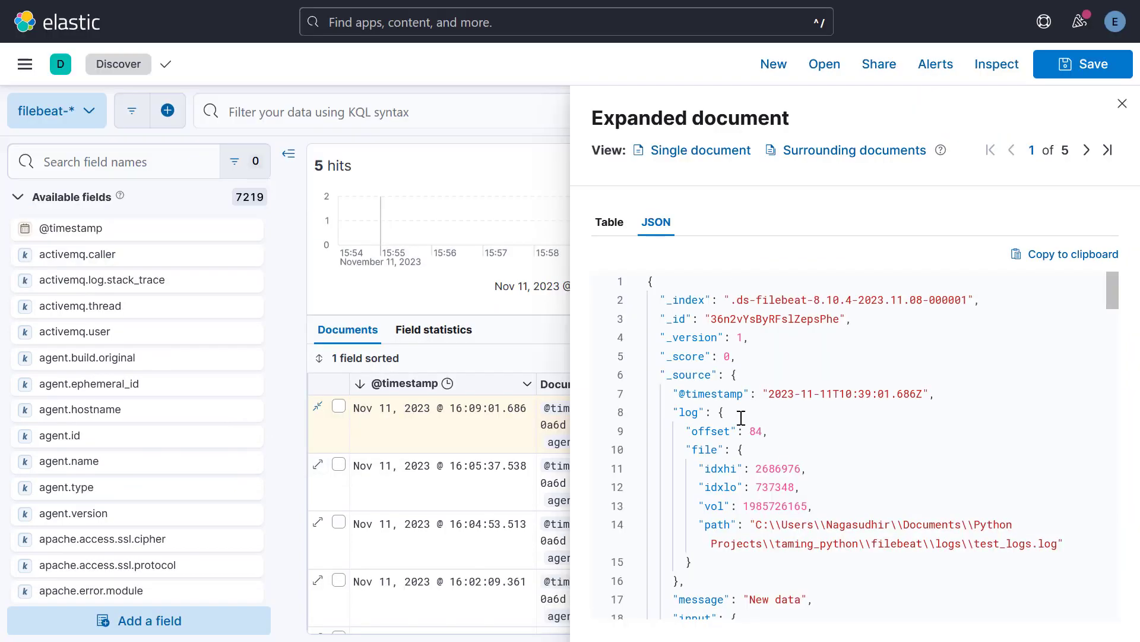
Look through the JSON of the "New data" document in Discover for the custom data_type field and close it
{"action": "scroll", "coordinate": [741, 417], "scroll_direction": "down", "scroll_amount": 6}
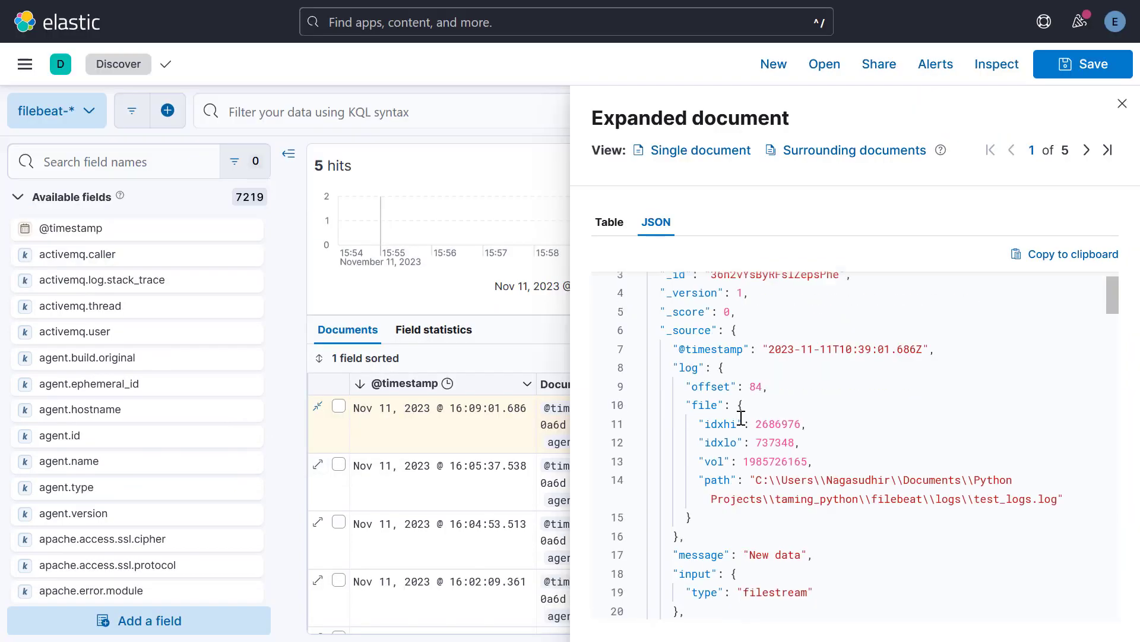
{"action": "scroll", "coordinate": [741, 418], "scroll_direction": "down", "scroll_amount": 9}
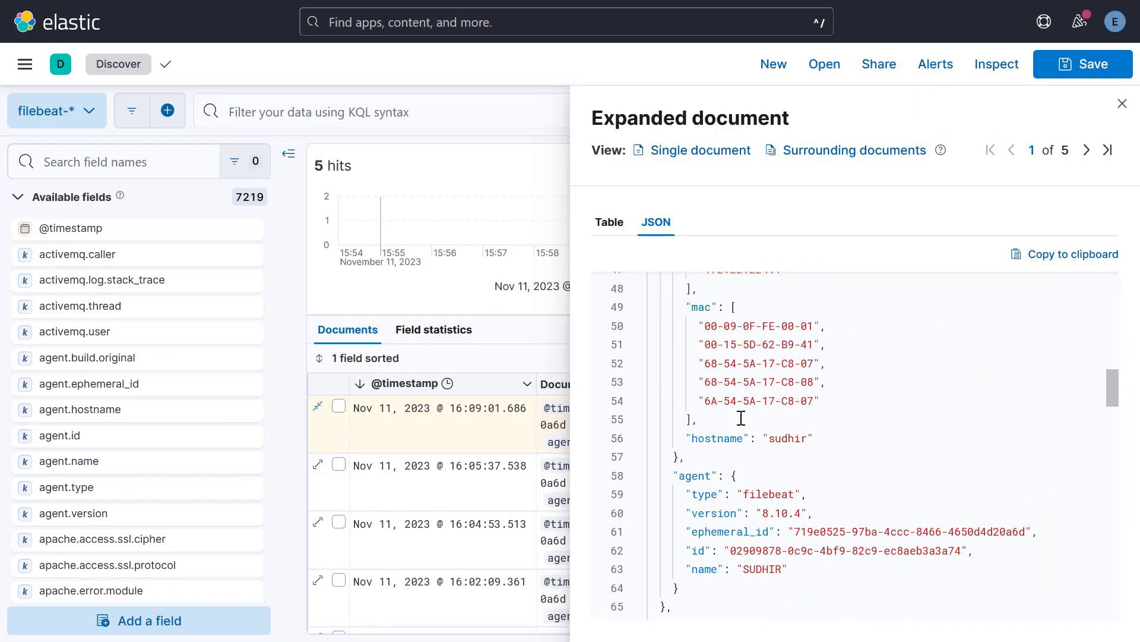
{"action": "left_click", "coordinate": [1122, 103]}
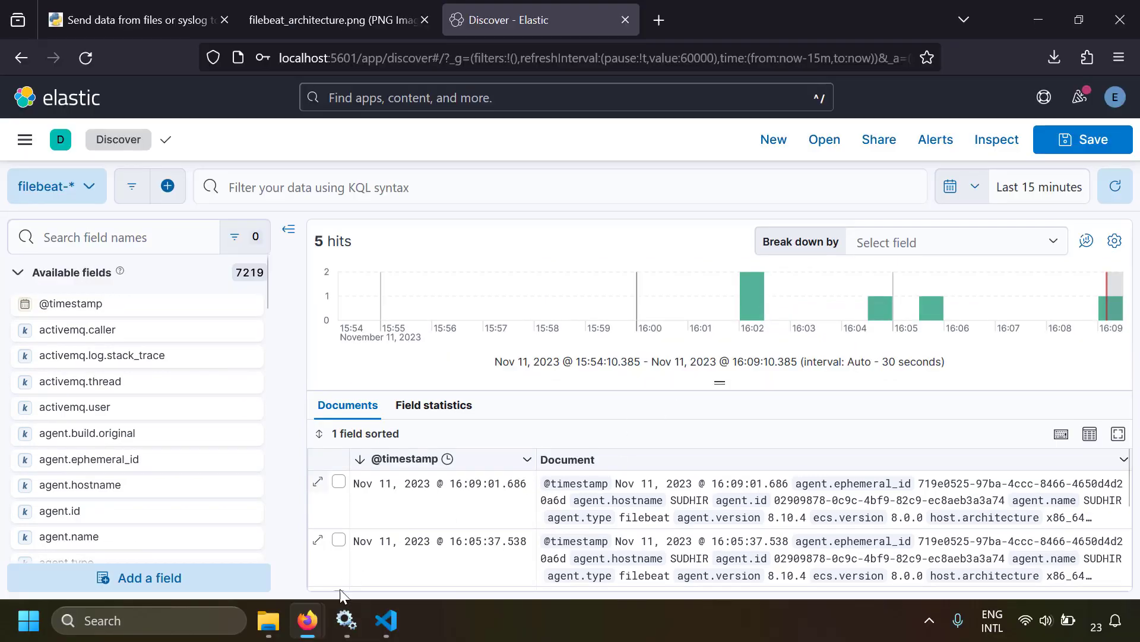
Switch to the Services window and restart the filebeat service to load the changed configuration
{"action": "left_click", "coordinate": [347, 620]}
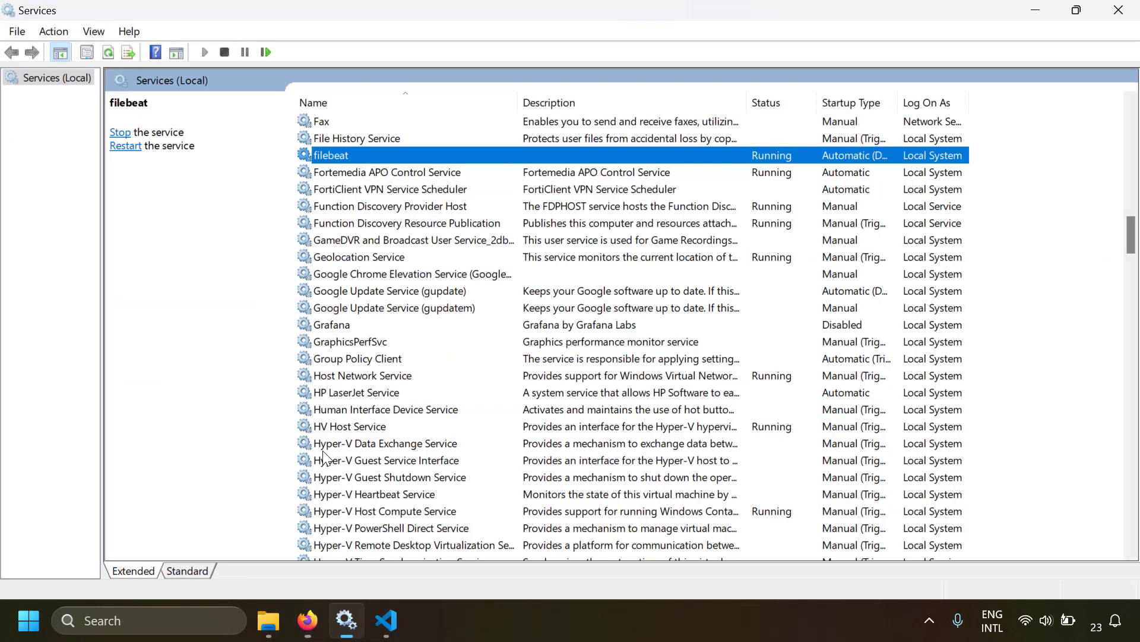
{"action": "right_click", "coordinate": [378, 153]}
{"action": "left_click", "coordinate": [484, 241]}
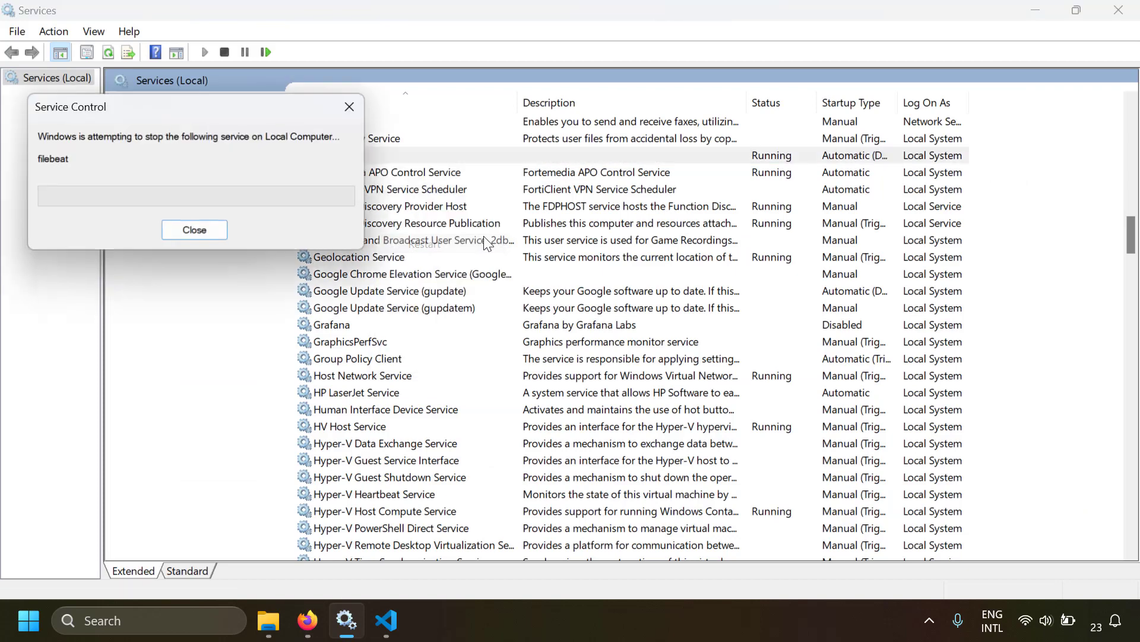
Open test_logs.log from the logs folder in Notepad, append the line "More data", save it and close the file
{"action": "left_click", "coordinate": [268, 621]}
{"action": "left_click", "coordinate": [151, 169]}
{"action": "right_click", "coordinate": [151, 167]}
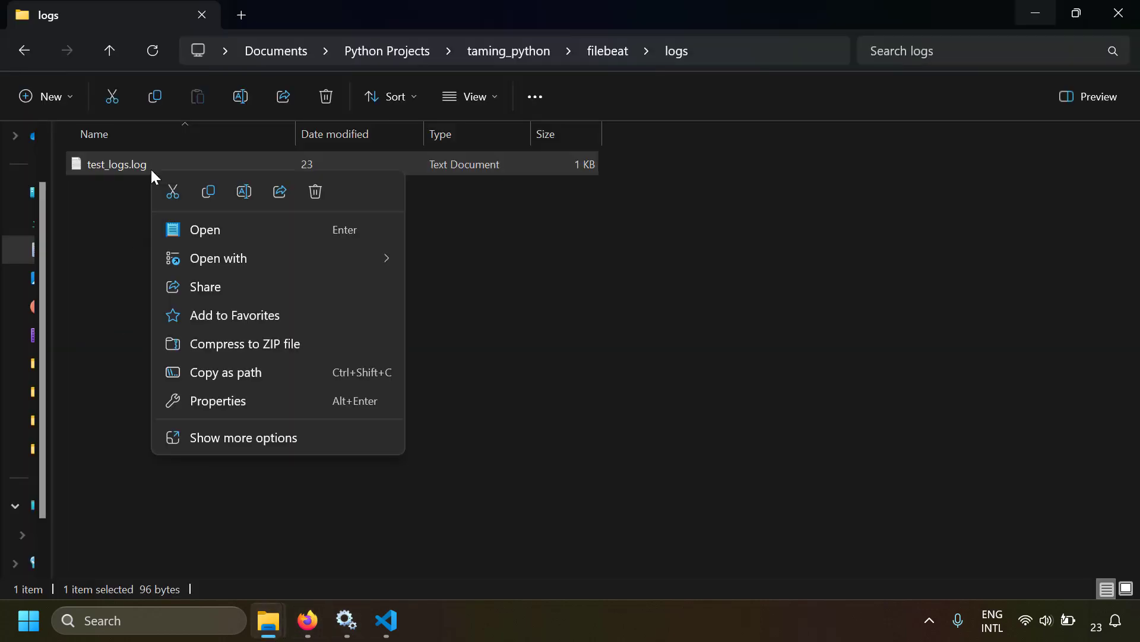
{"action": "left_click", "coordinate": [257, 231]}
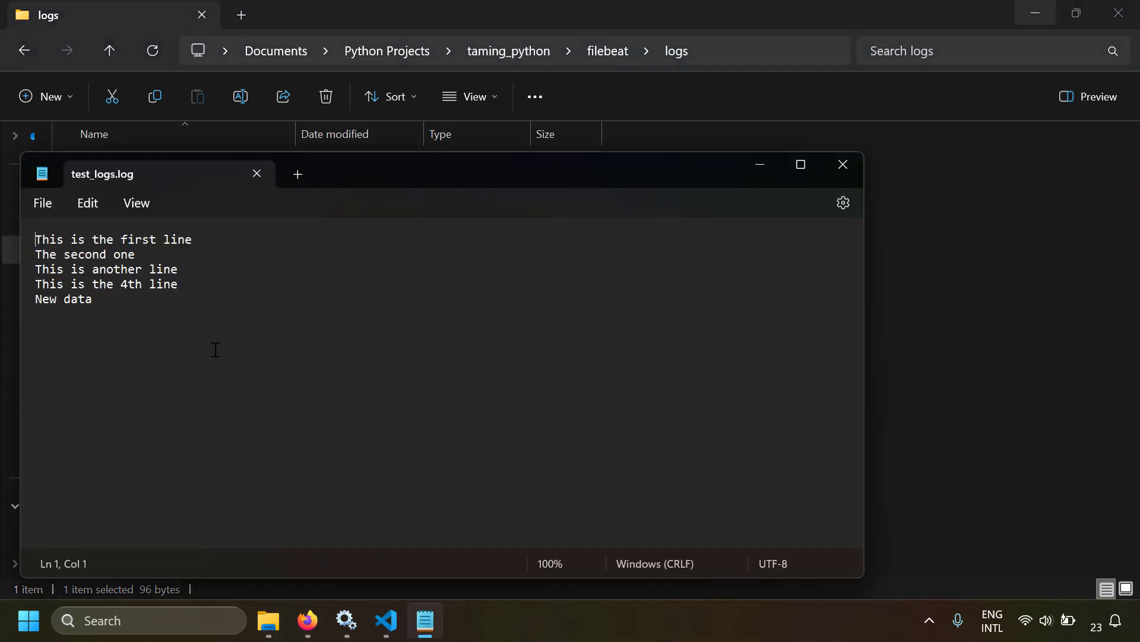
{"action": "type", "text": "More data"}
{"action": "key", "text": "Return"}
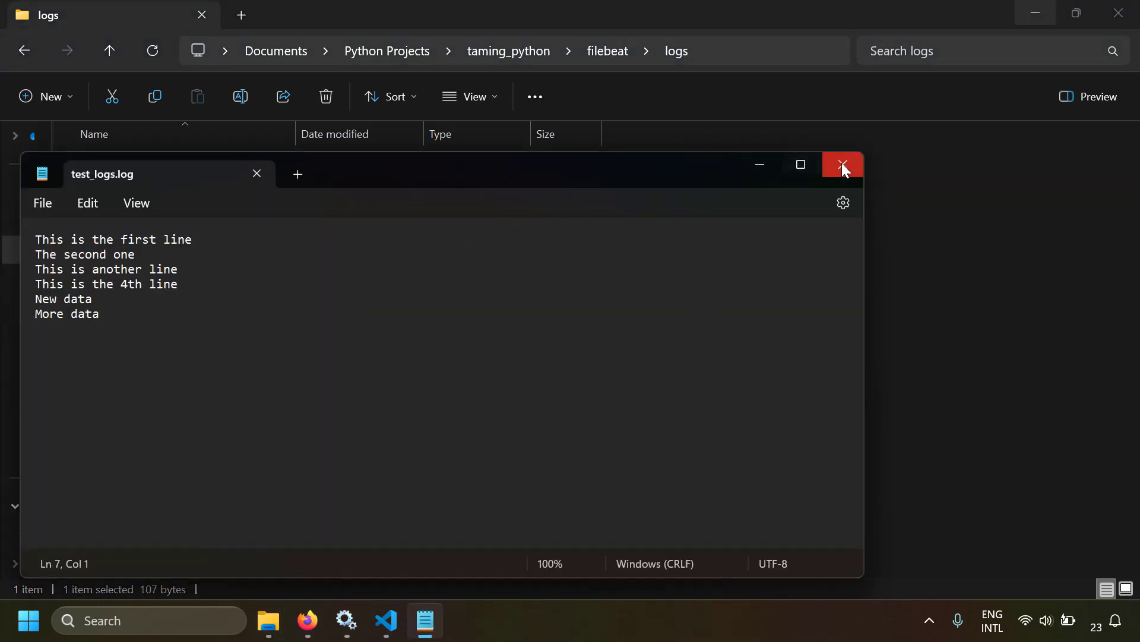
{"action": "left_click", "coordinate": [843, 164]}
Switch to Firefox, refresh the Discover query and examine the JSON of the newest document for the custom data_type field
{"action": "mouse_move", "coordinate": [307, 621]}
{"action": "left_click", "coordinate": [268, 509]}
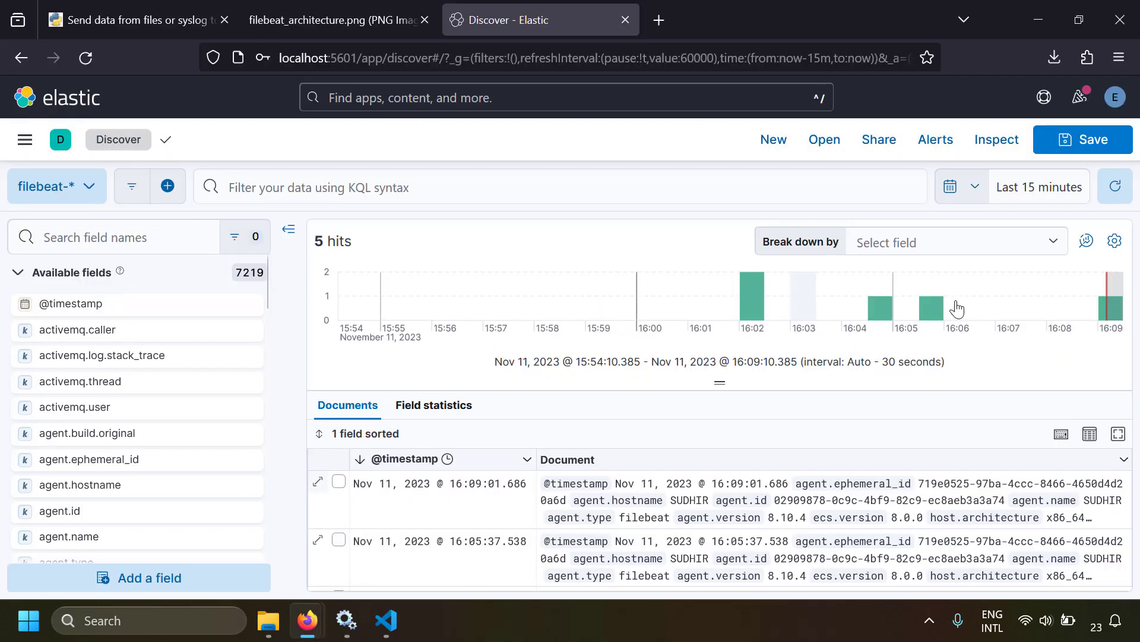
{"action": "left_click", "coordinate": [1114, 199]}
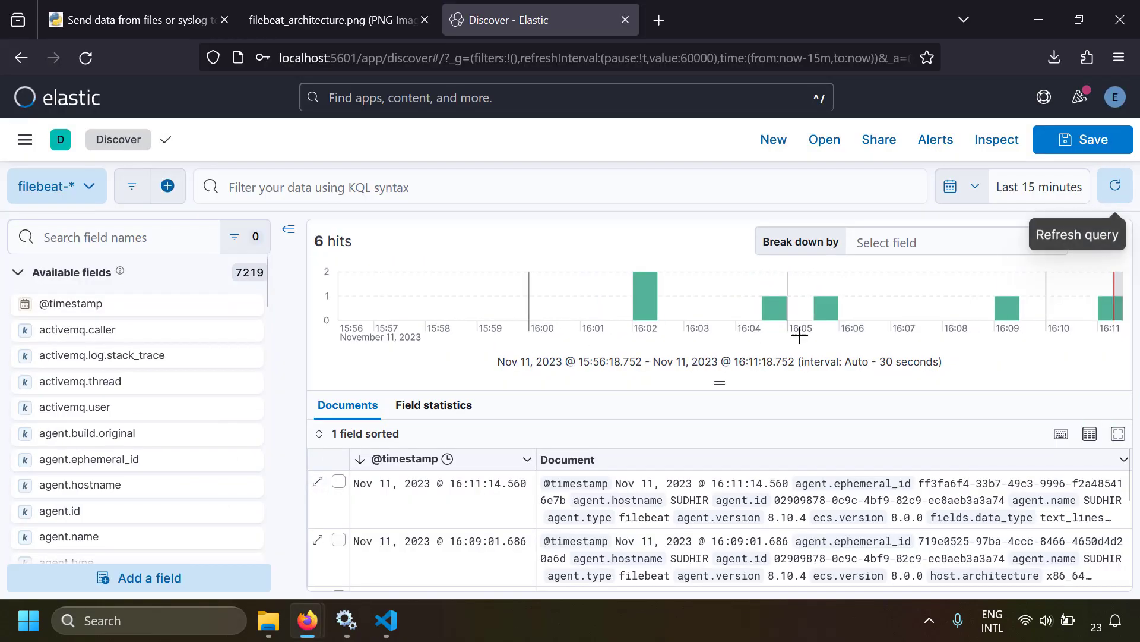
{"action": "left_click", "coordinate": [318, 481]}
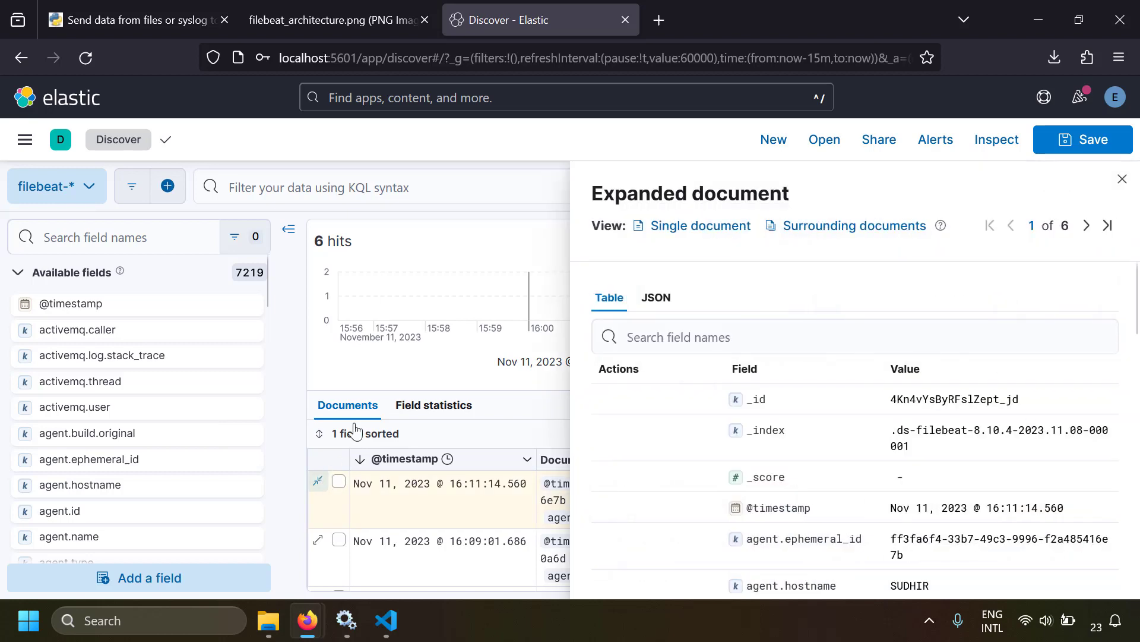
{"action": "left_click", "coordinate": [647, 304]}
{"action": "key", "text": "F11"}
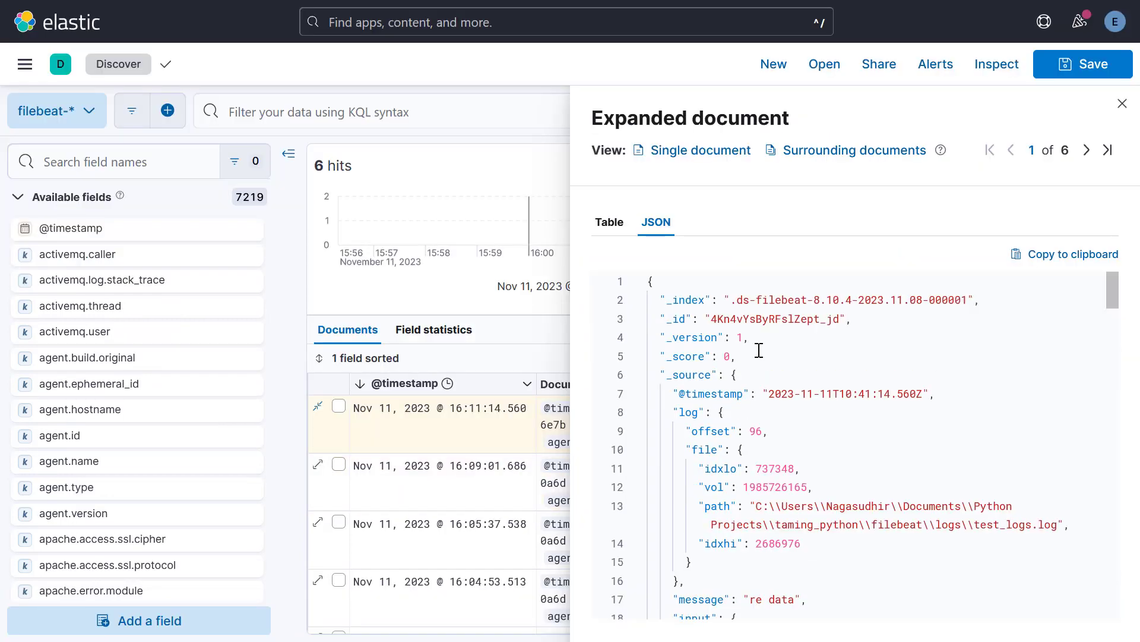
{"action": "scroll", "coordinate": [758, 354], "scroll_direction": "down", "scroll_amount": 2}
{"action": "left_click_drag", "start_coordinate": [695, 559], "coordinate": [852, 557]}
Switch to Visual Studio Code and review the fields section and input type in filebeat.yml
{"action": "key", "text": "alt+Tab"}
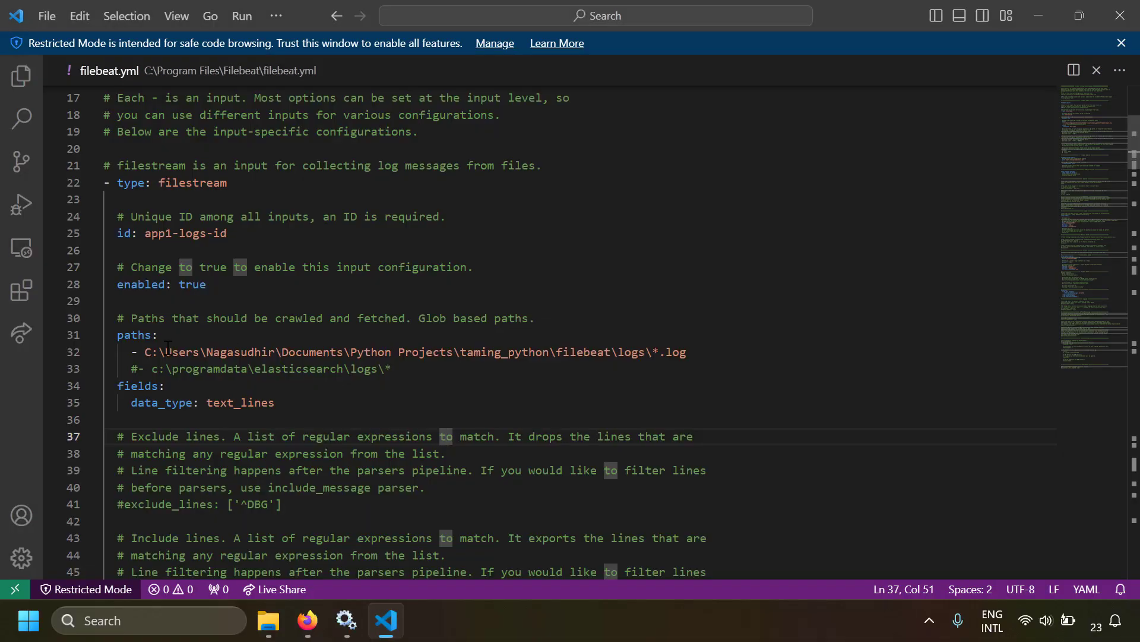
{"action": "left_click", "coordinate": [137, 387]}
{"action": "left_click_drag", "start_coordinate": [124, 386], "coordinate": [269, 403]}
{"action": "left_click", "coordinate": [145, 182]}
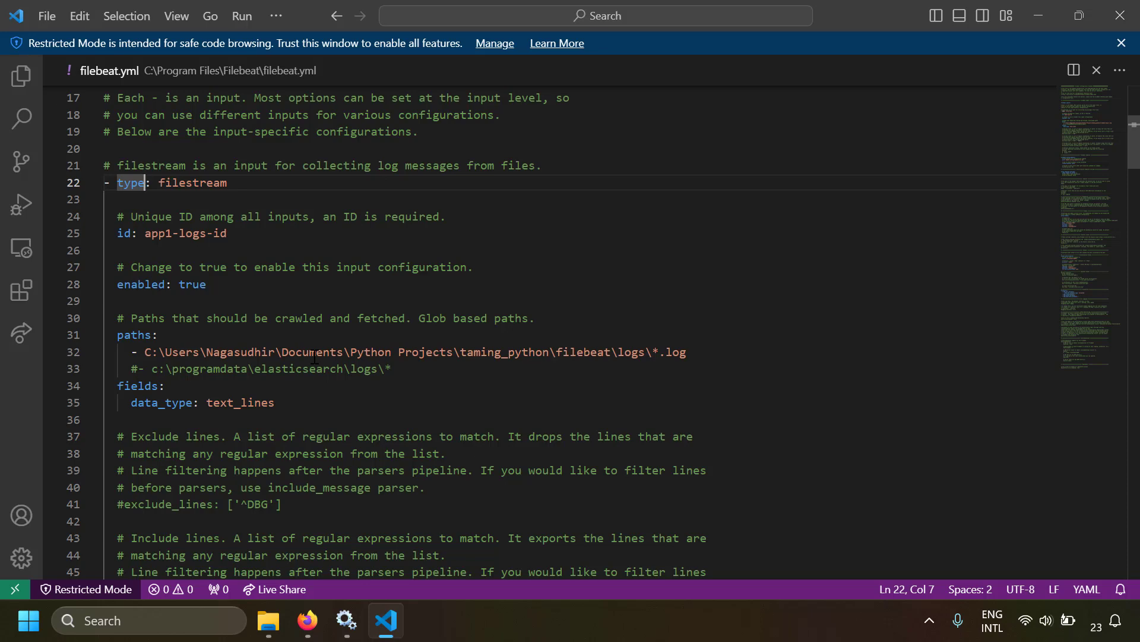
Return to Discover and examine the message field in the JSON of the two newest documents
{"action": "key", "text": "alt+Tab"}
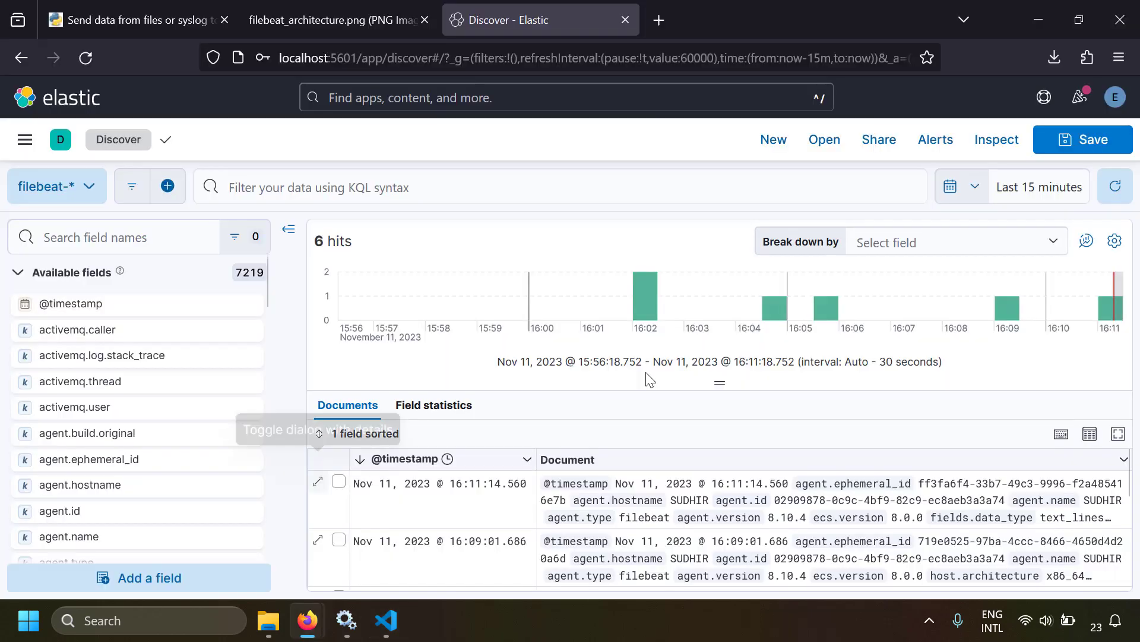
{"action": "left_click", "coordinate": [322, 488]}
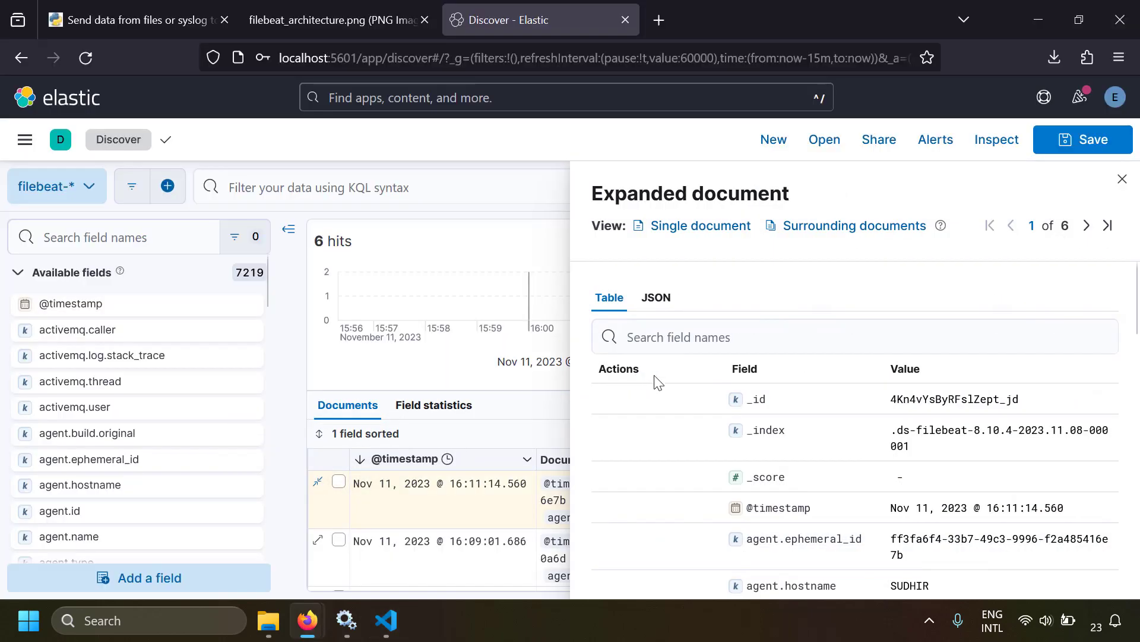
{"action": "left_click", "coordinate": [658, 298]}
{"action": "scroll", "coordinate": [734, 456], "scroll_direction": "down", "scroll_amount": 3}
{"action": "left_click_drag", "start_coordinate": [673, 497], "coordinate": [810, 498]}
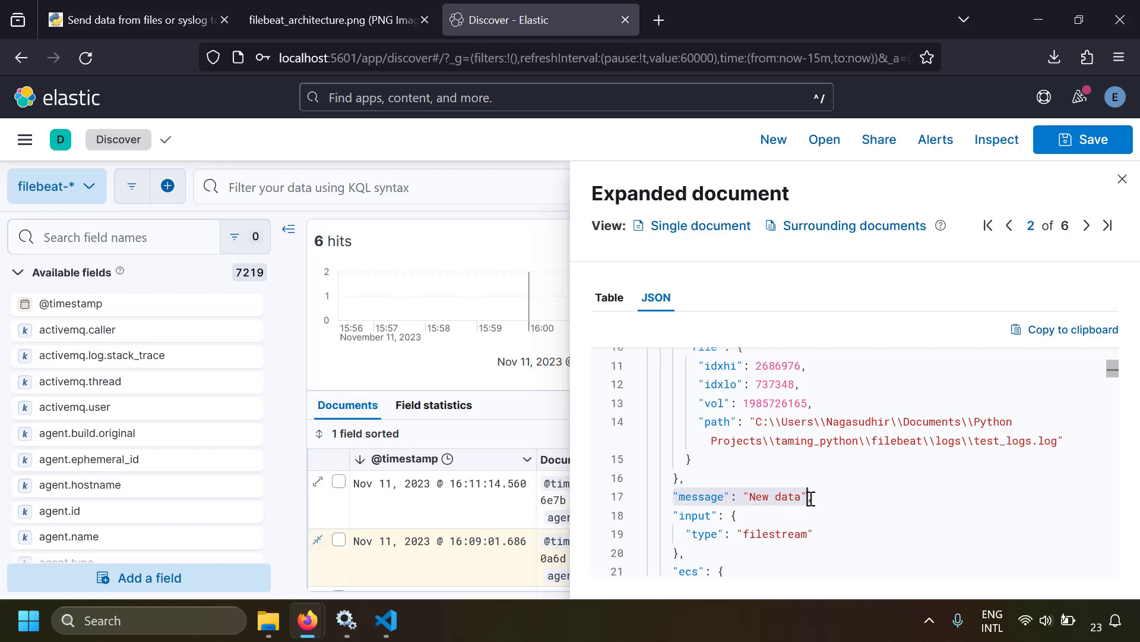
{"action": "left_click", "coordinate": [776, 496]}
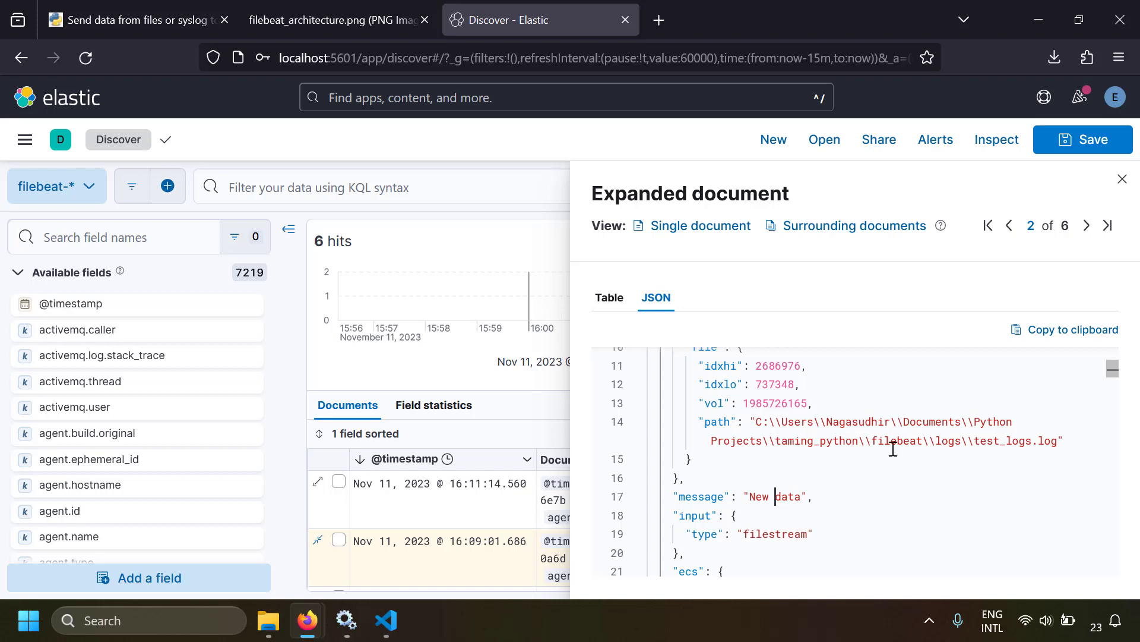
{"action": "left_click_drag", "start_coordinate": [751, 497], "coordinate": [801, 493]}
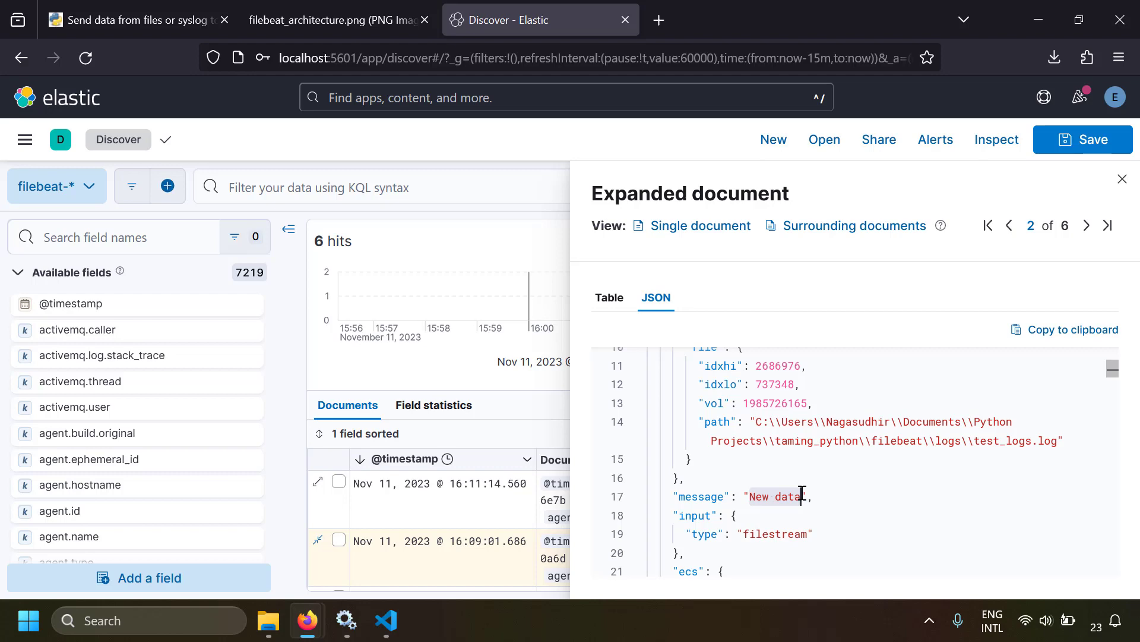
In filebeat.yml in Visual Studio Code, add a parsers section with ndjson and target "msg_json" below fields, and set data_type to json_data
{"action": "key", "text": "alt+Tab"}
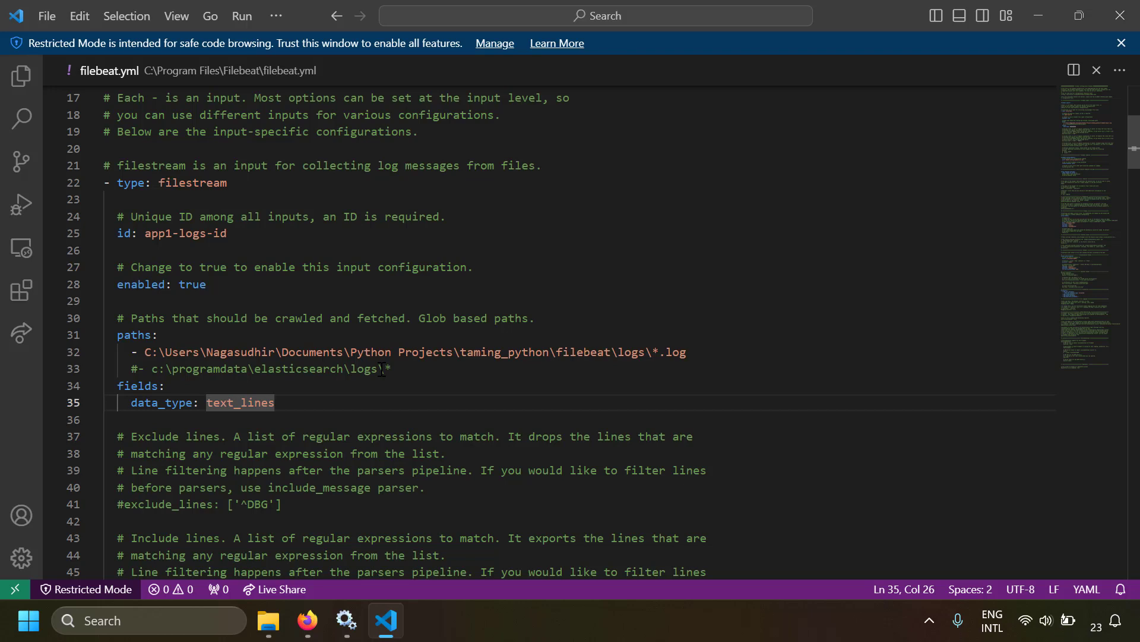
{"action": "key", "text": "BackSpace"}
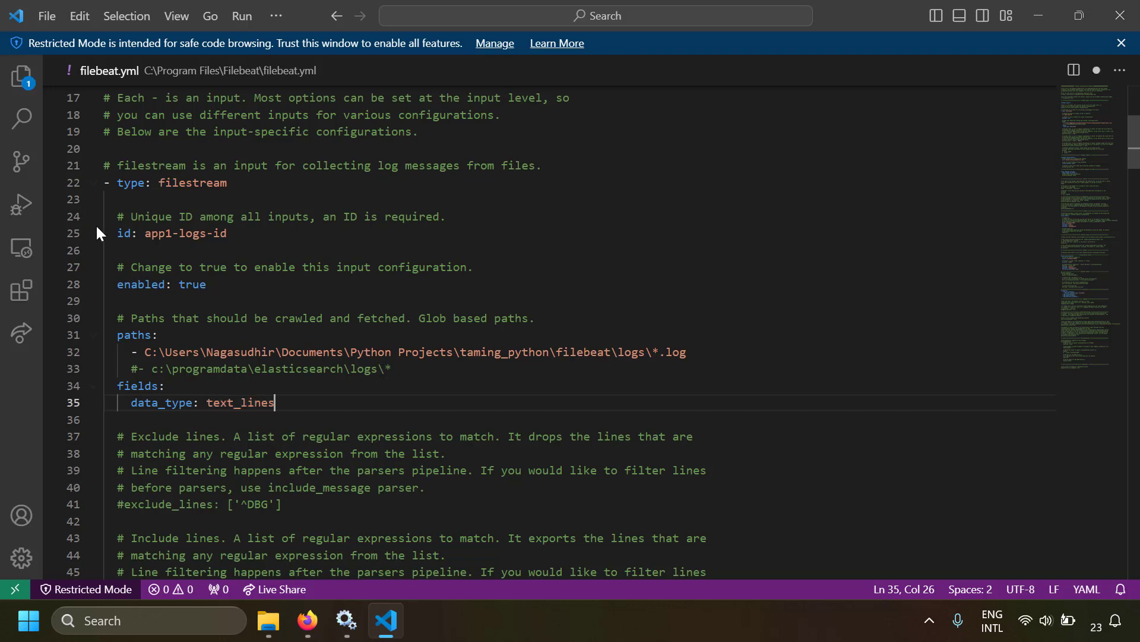
{"action": "key", "text": "Return"}
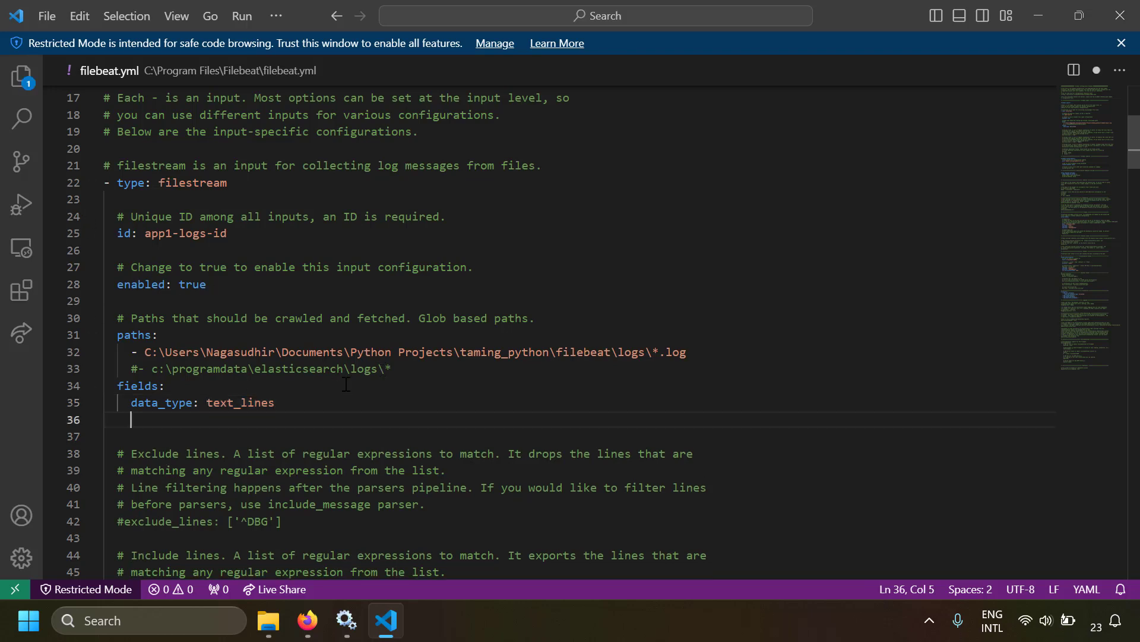
{"action": "type", "text": "parsers:"}
{"action": "key", "text": "Return"}
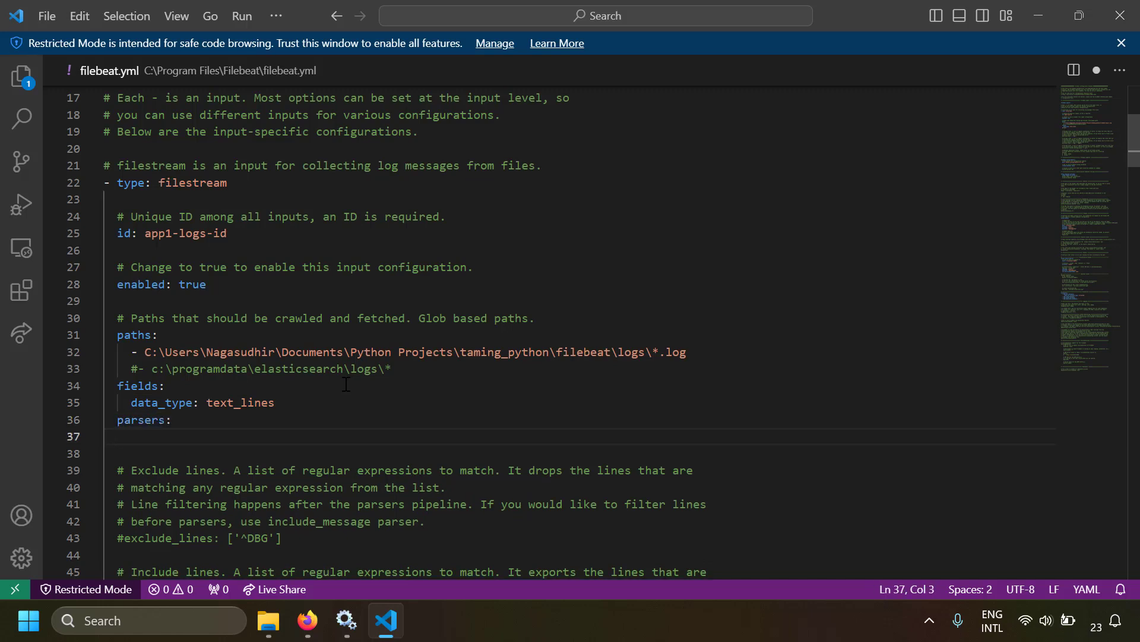
{"action": "type", "text": "- ndjson"}
{"action": "type", "text": ":"}
{"action": "key", "text": "Return"}
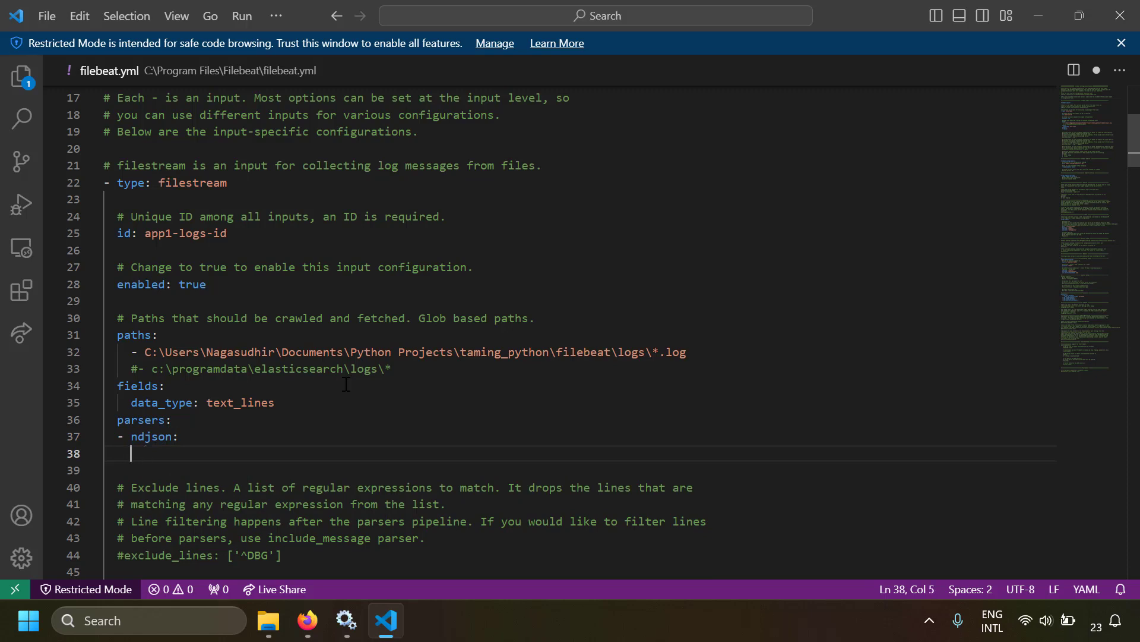
{"action": "type", "text": "target: "}
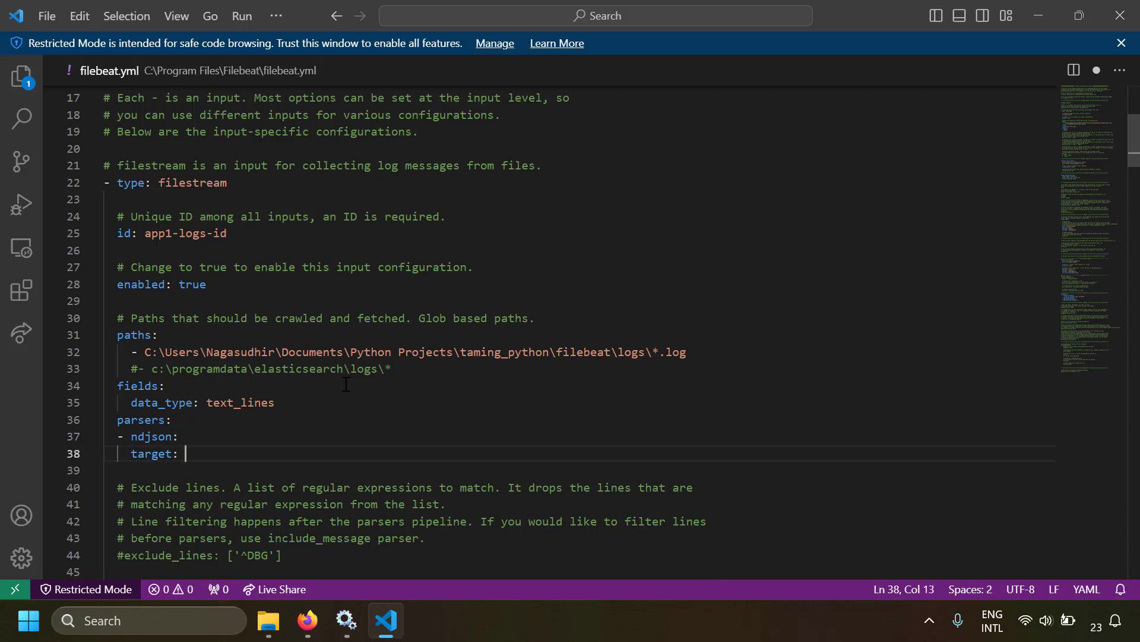
{"action": "type", "text": "\"msg_json"}
{"action": "triple_click", "coordinate": [231, 453]}
{"action": "left_click", "coordinate": [281, 454]}
{"action": "double_click", "coordinate": [252, 402]}
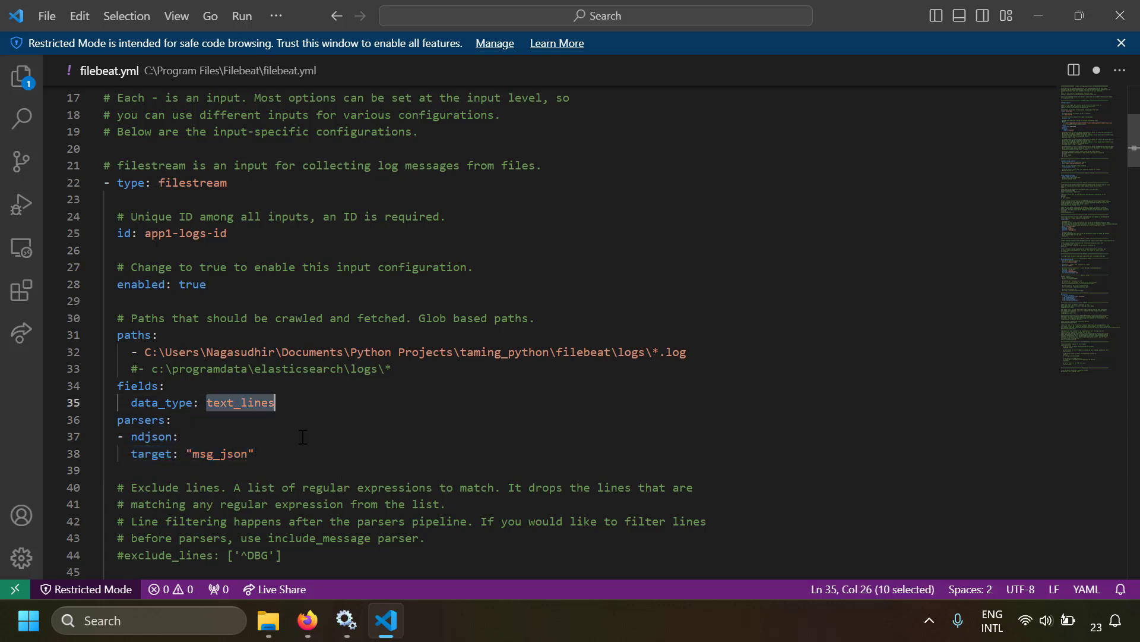
{"action": "type", "text": "json_data"}
Save filebeat.yml with administrator rights and restart the filebeat service in the Services window
{"action": "key", "text": "ctrl+s"}
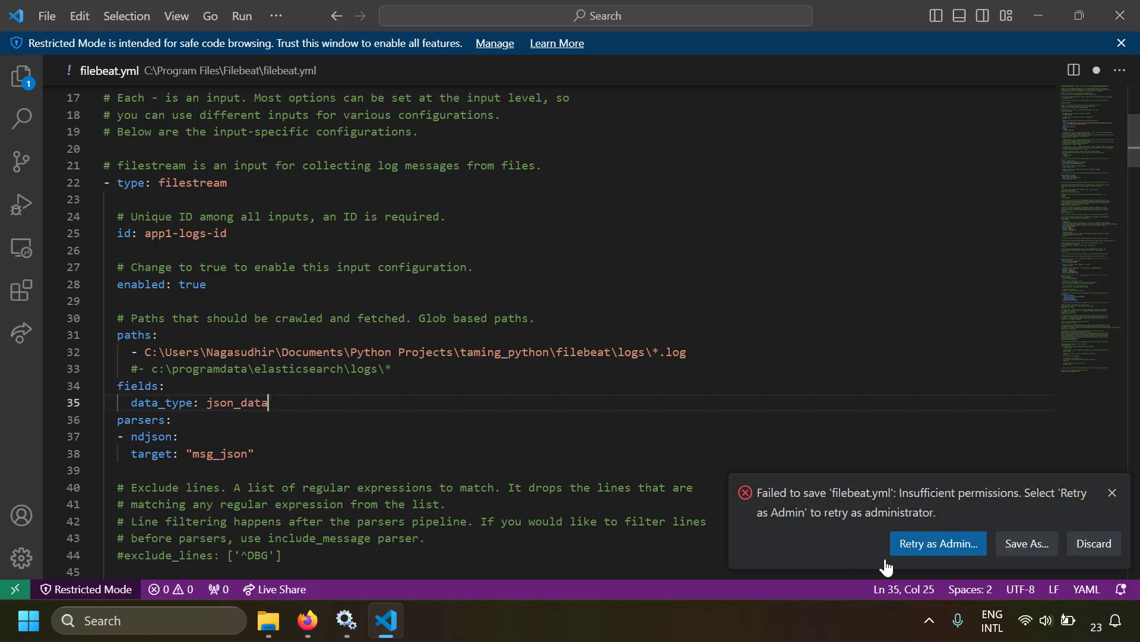
{"action": "left_click", "coordinate": [894, 542]}
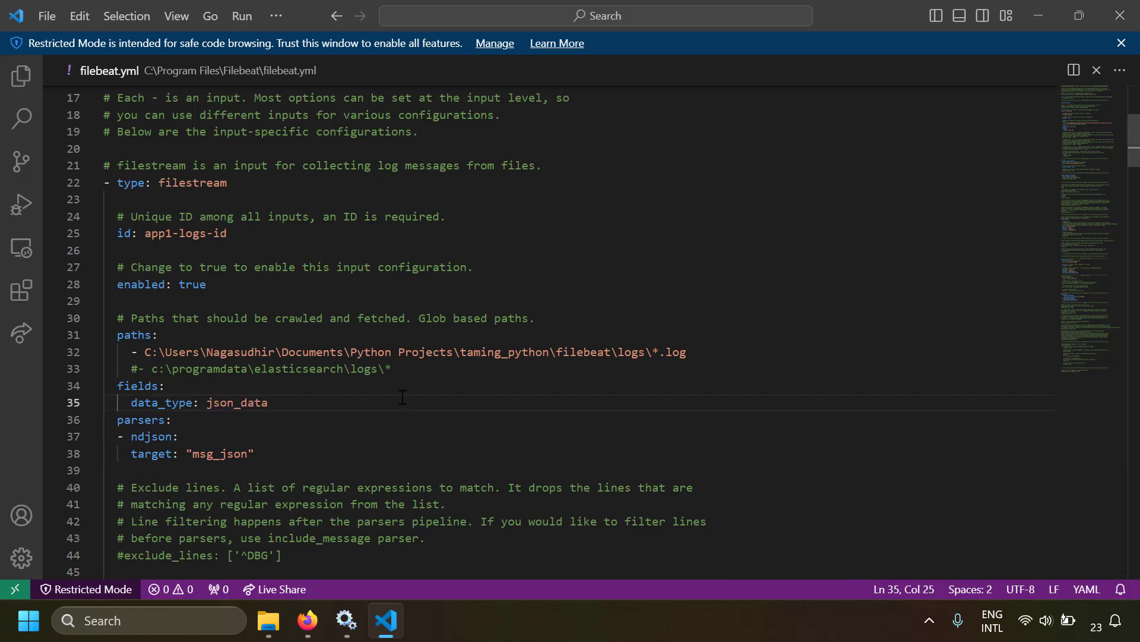
{"action": "left_click", "coordinate": [347, 621]}
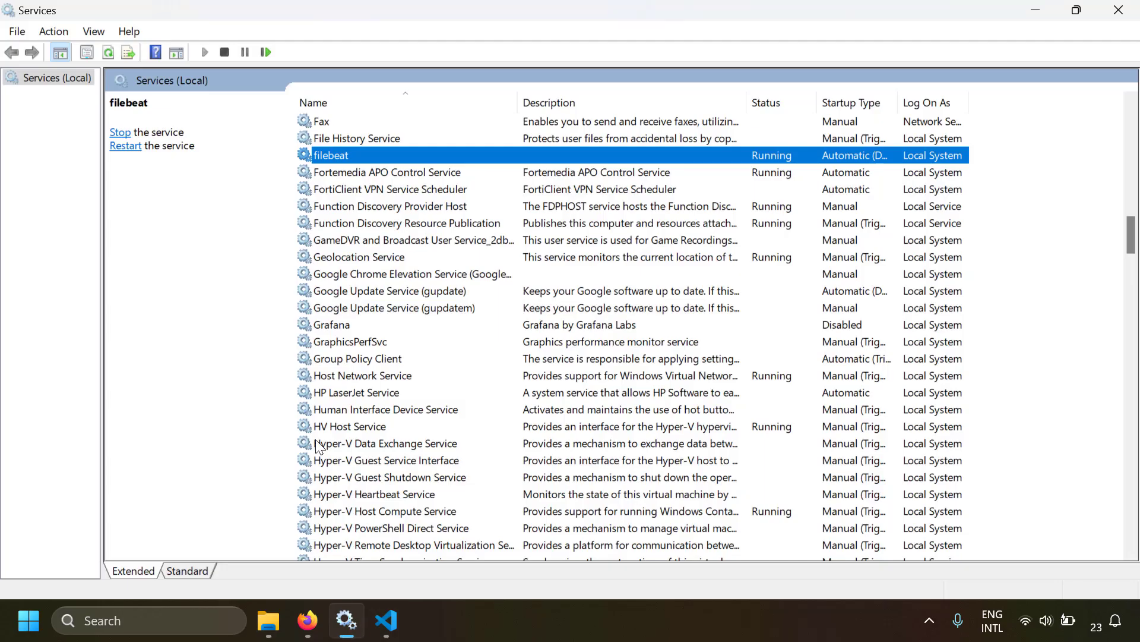
{"action": "right_click", "coordinate": [362, 155]}
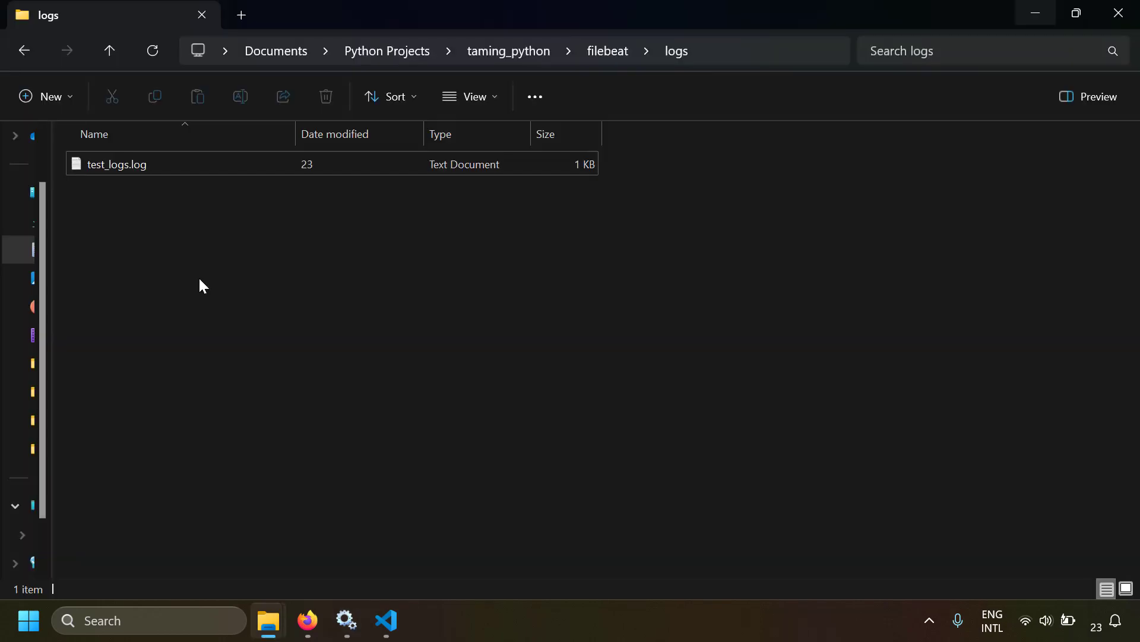
Create test_json_data.log in the logs folder and save it with the lines {"name":"abcd", "age": 29} and {"name": "xyz", "city": "mumbai"}
{"action": "right_click", "coordinate": [160, 203]}
{"action": "mouse_move", "coordinate": [336, 354]}
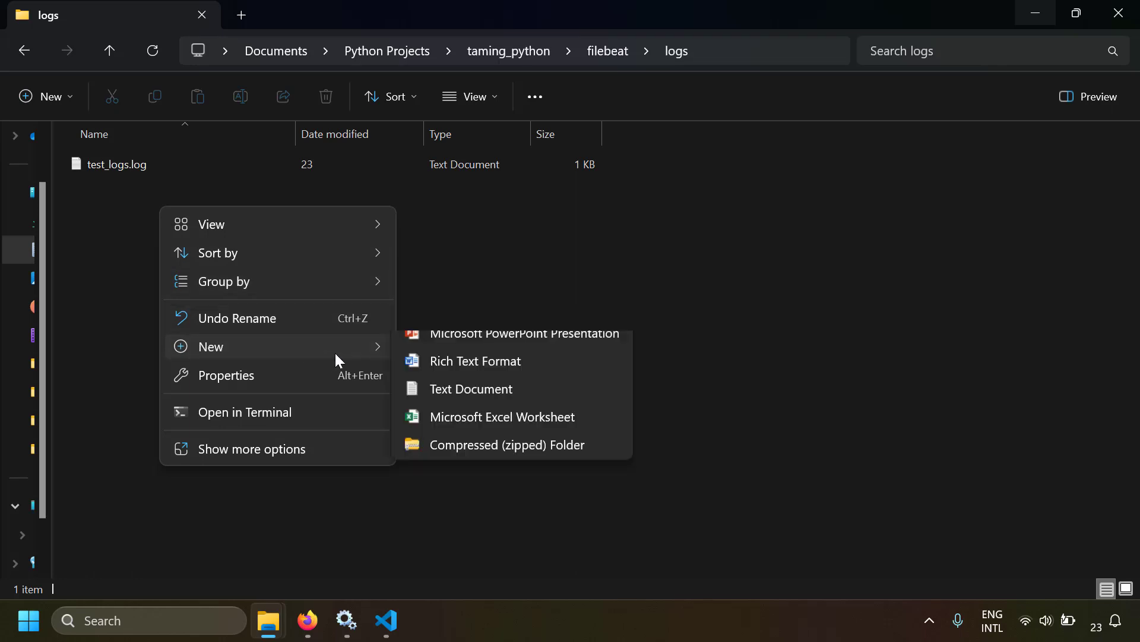
{"action": "left_click", "coordinate": [458, 514]}
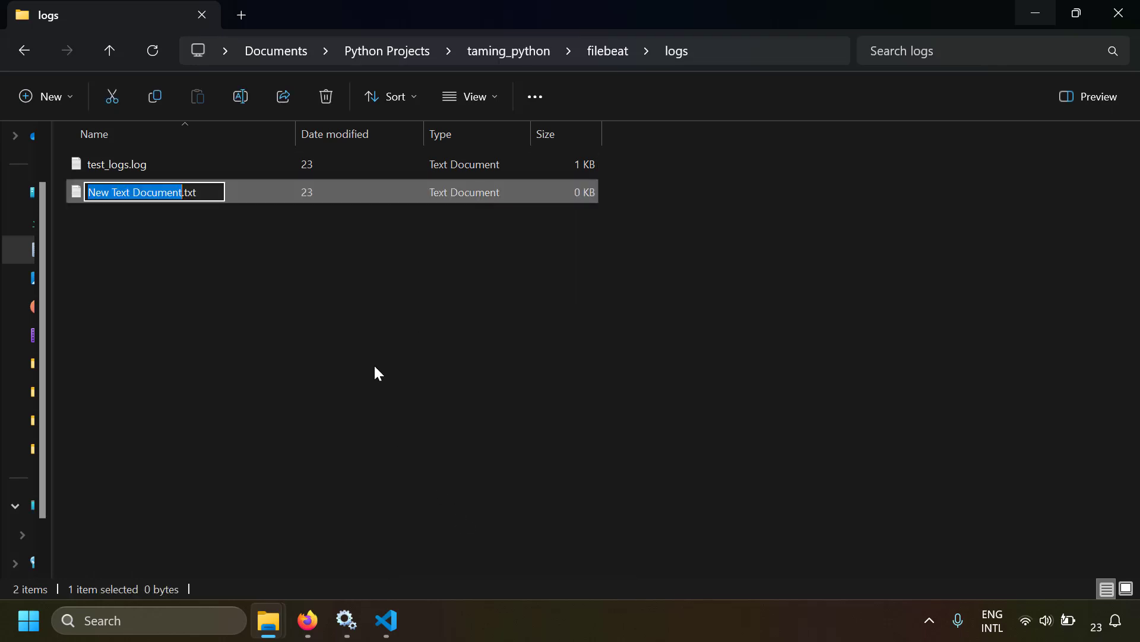
{"action": "key", "text": "ctrl+a"}
{"action": "type", "text": "test"}
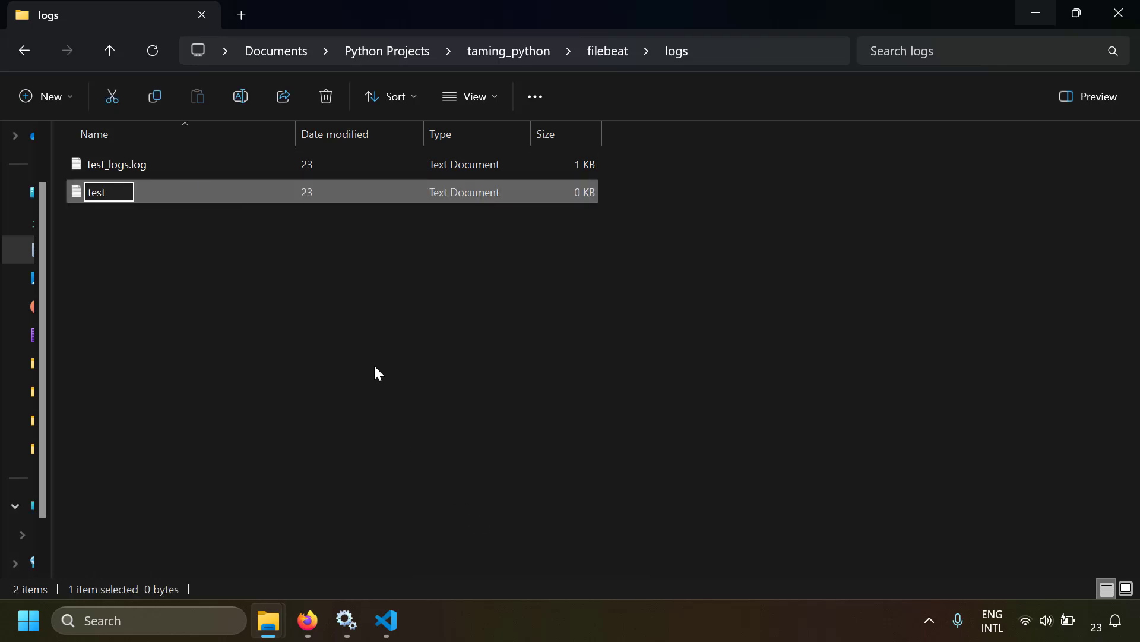
{"action": "type", "text": "_json_data.log"}
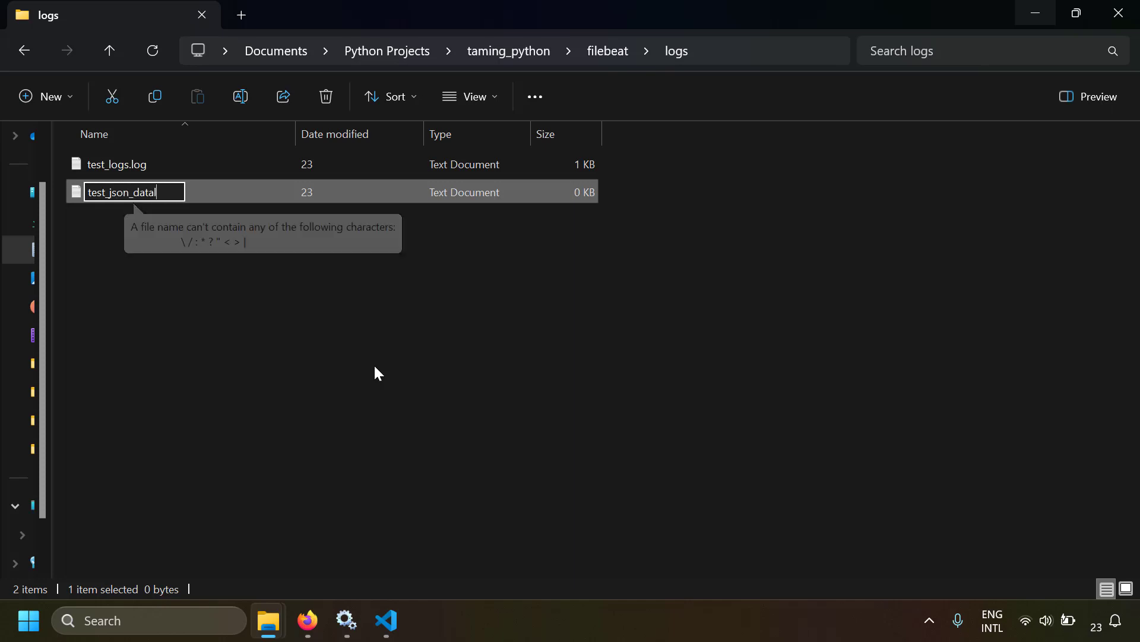
{"action": "key", "text": "Return"}
{"action": "double_click", "coordinate": [195, 193]}
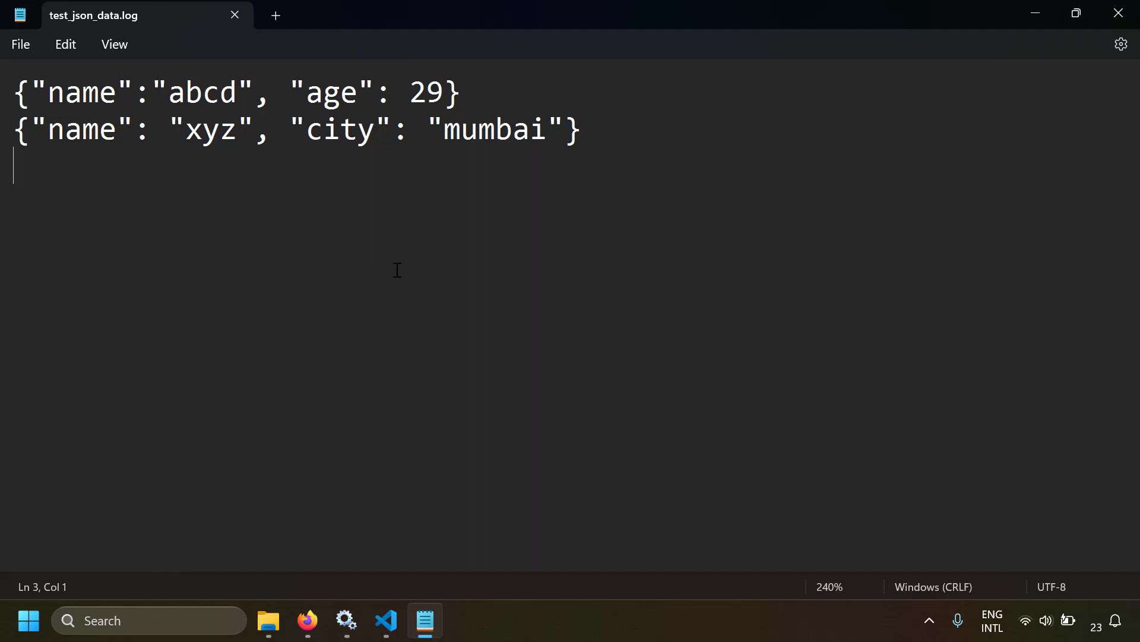
{"action": "left_click", "coordinate": [241, 22]}
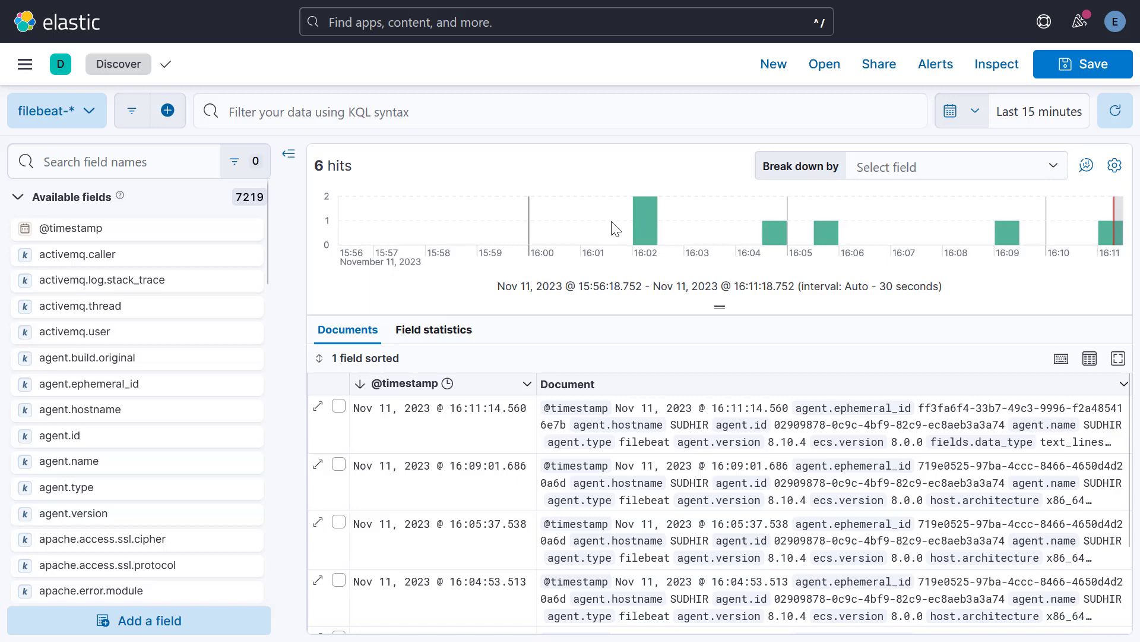
Refresh Discover in Kibana and examine the age, data_type, log path and name fields of the newest document
{"action": "left_click", "coordinate": [1115, 111]}
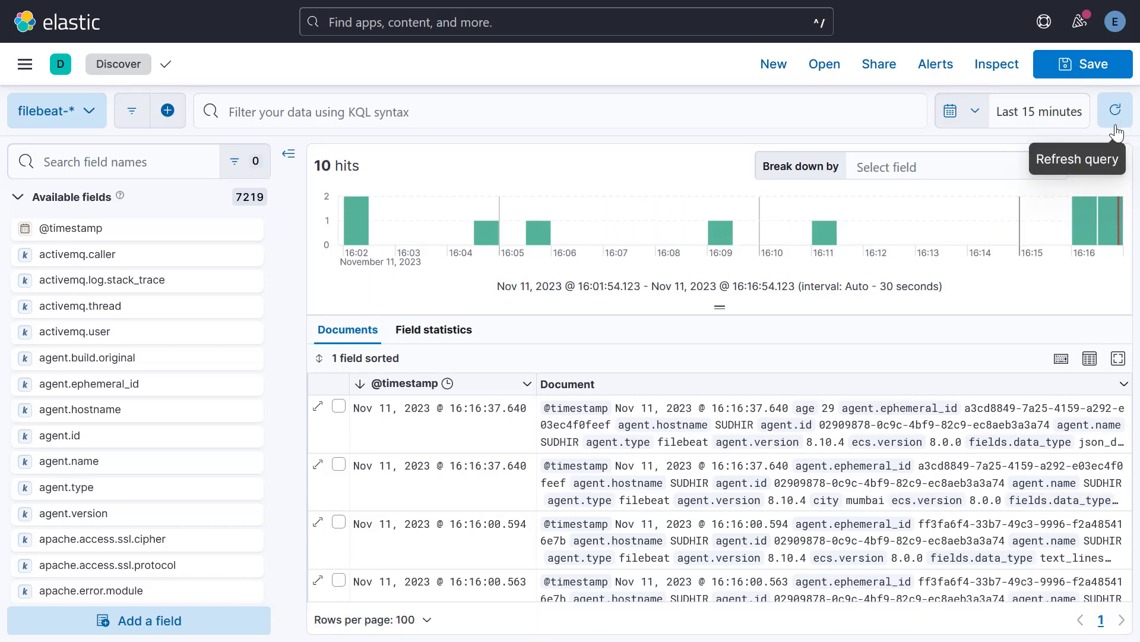
{"action": "left_click", "coordinate": [317, 407]}
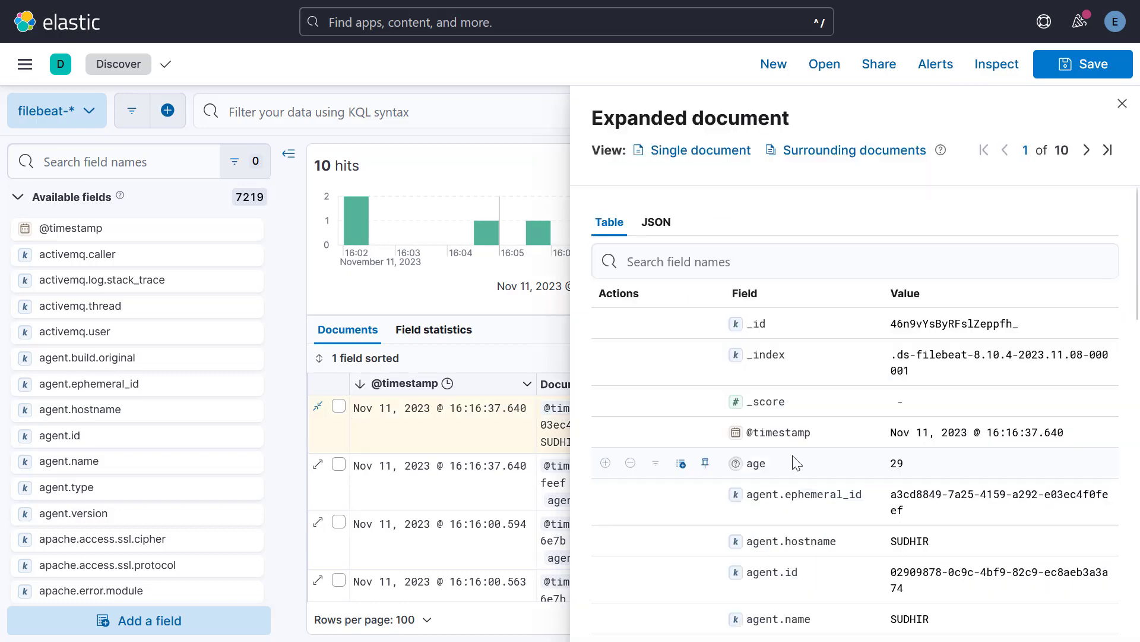
{"action": "left_click", "coordinate": [657, 222]}
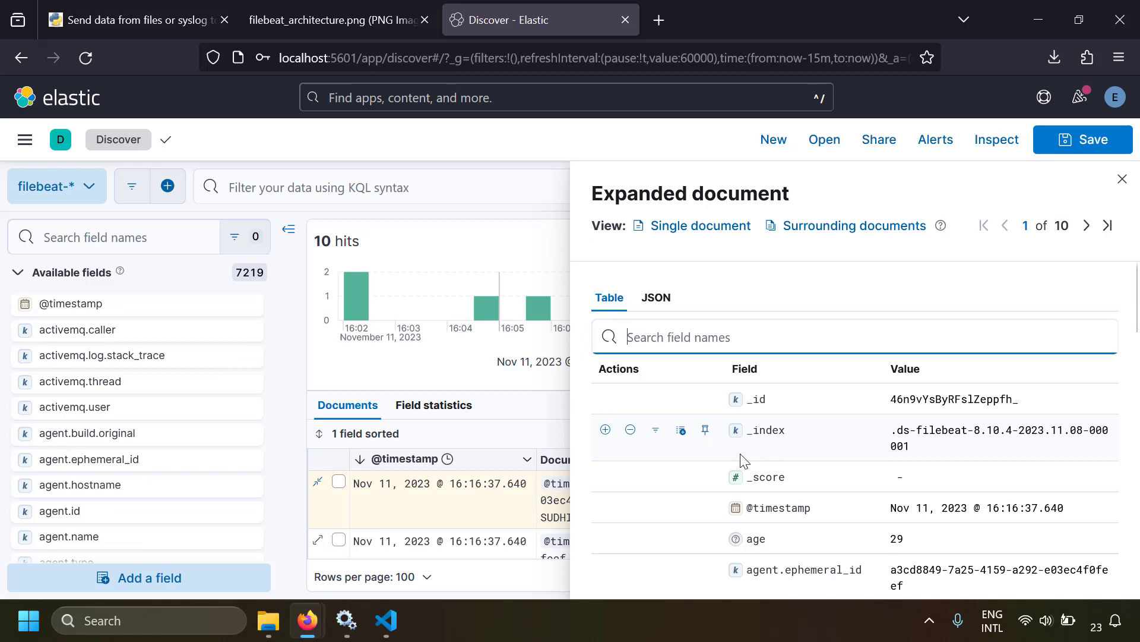
{"action": "scroll", "coordinate": [748, 463], "scroll_direction": "down", "scroll_amount": 7}
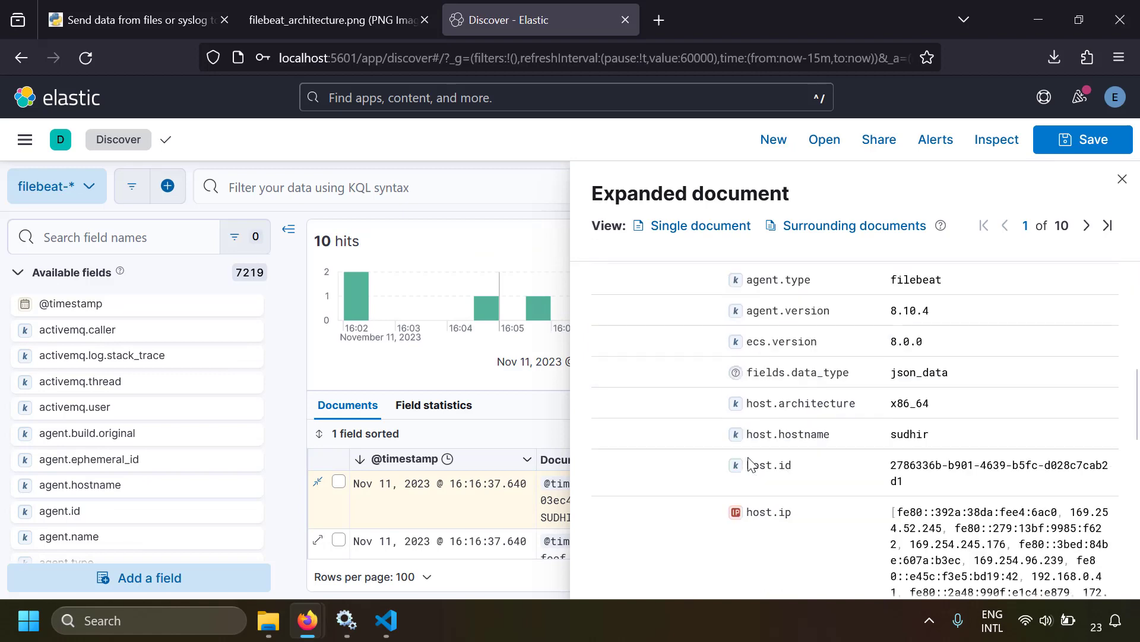
{"action": "scroll", "coordinate": [749, 464], "scroll_direction": "down", "scroll_amount": 6}
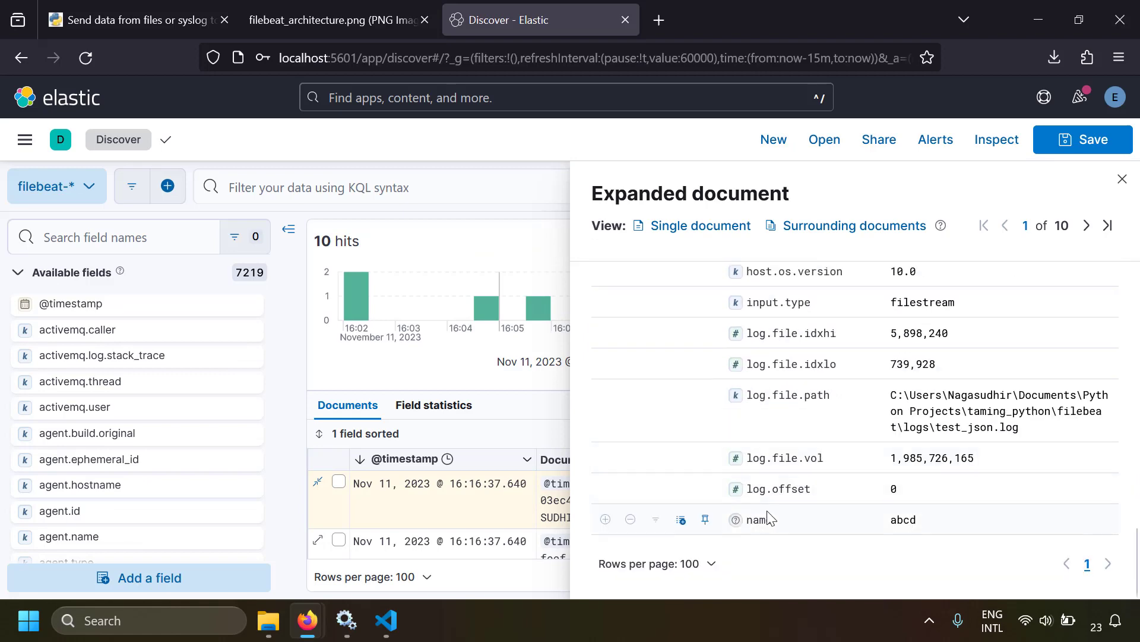
{"action": "left_click_drag", "start_coordinate": [852, 513], "coordinate": [920, 519]}
Switch to Visual Studio Code, indent the target line one level deeper under ndjson in filebeat.yml, and save the file
{"action": "left_click", "coordinate": [386, 621]}
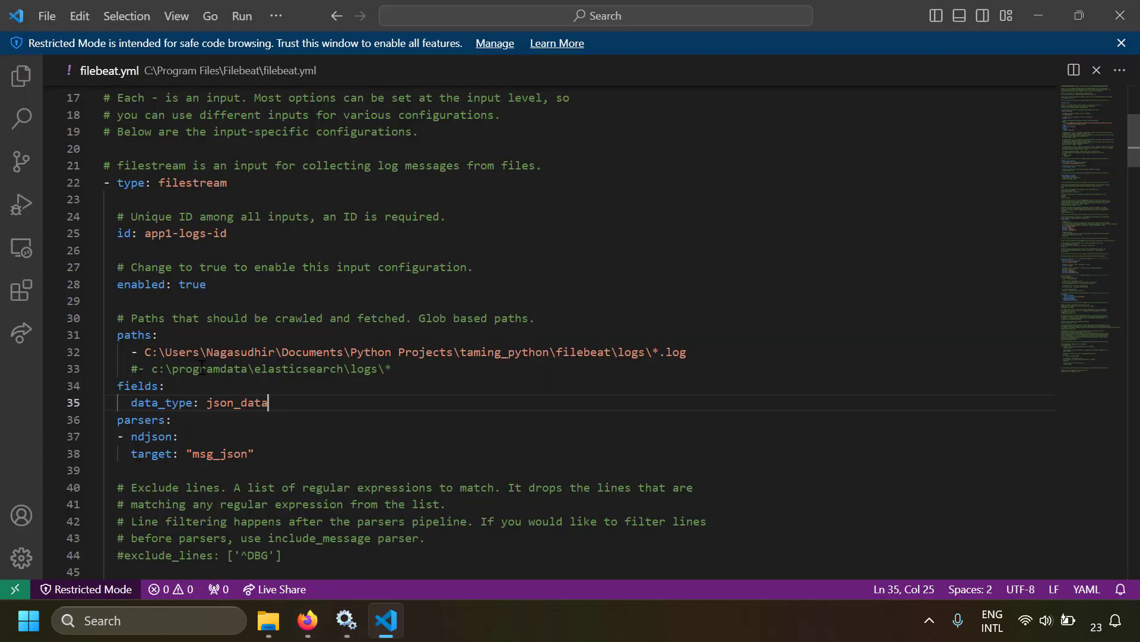
{"action": "left_click", "coordinate": [132, 454]}
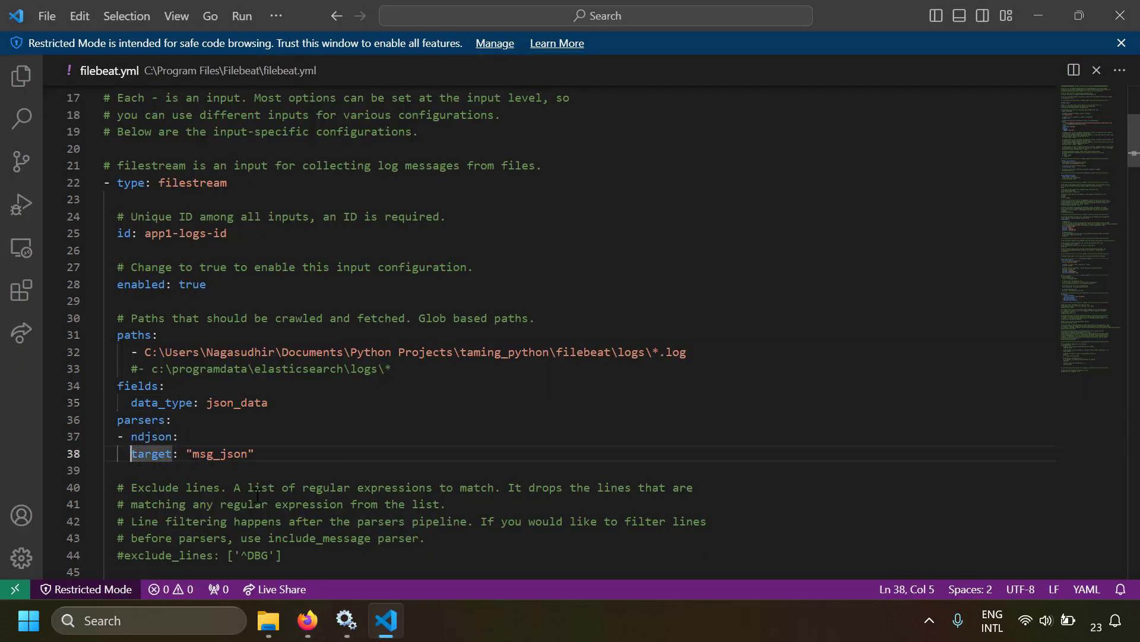
{"action": "key", "text": "Tab"}
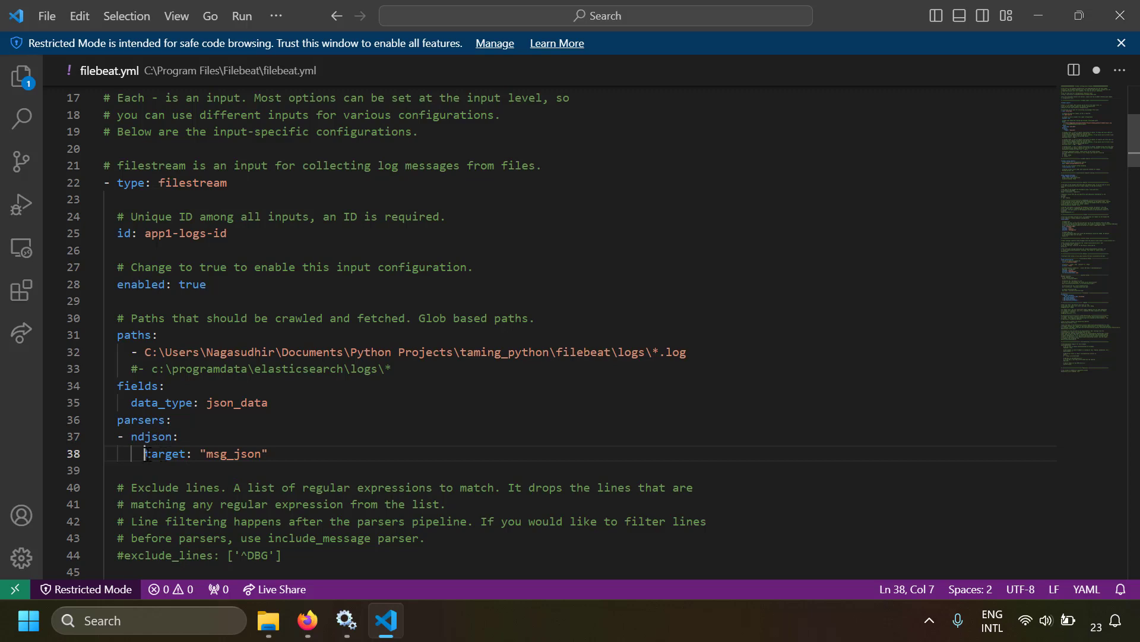
{"action": "left_click_drag", "start_coordinate": [160, 436], "coordinate": [255, 452]}
{"action": "left_click", "coordinate": [254, 453]}
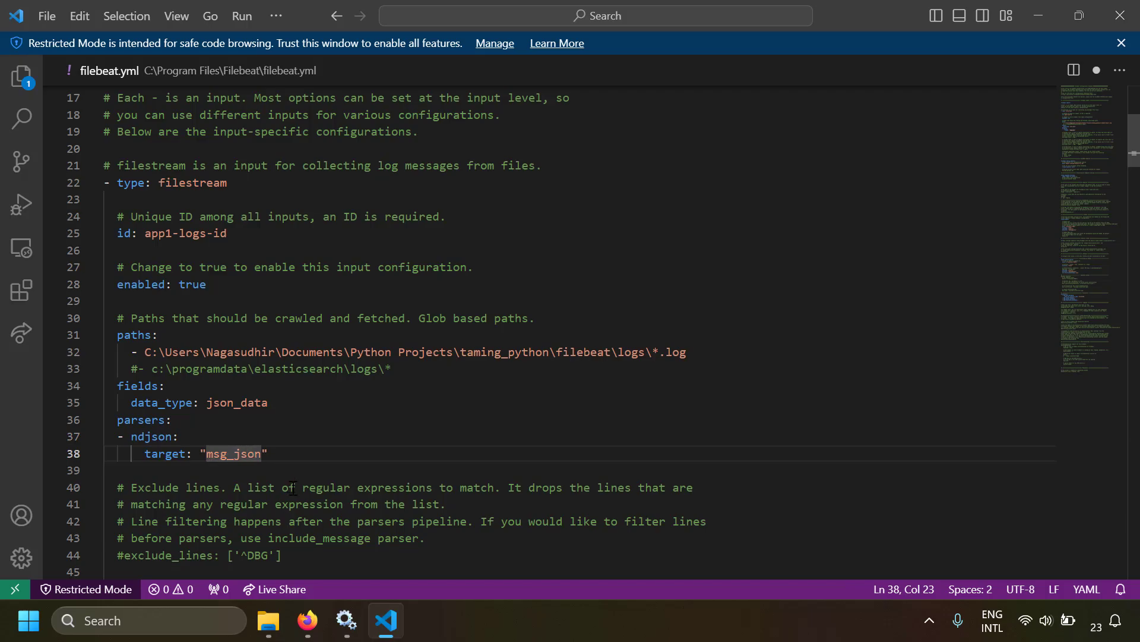
{"action": "key", "text": "ctrl+s"}
Restart the filebeat service in the Services window
{"action": "key", "text": "alt+Tab"}
{"action": "right_click", "coordinate": [376, 154]}
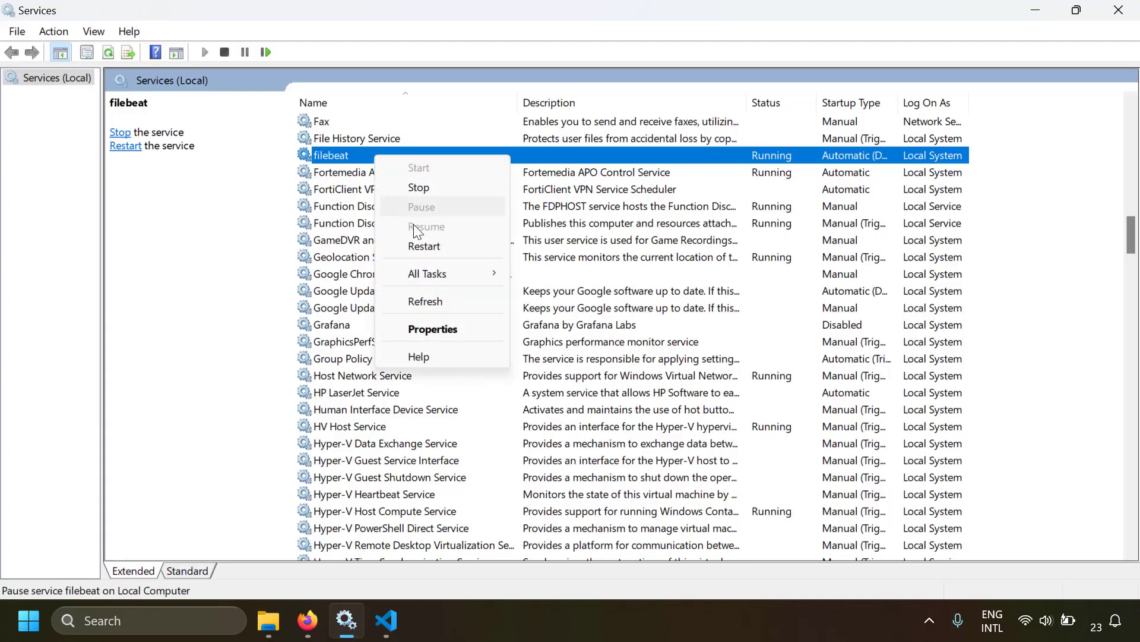
{"action": "left_click", "coordinate": [419, 245]}
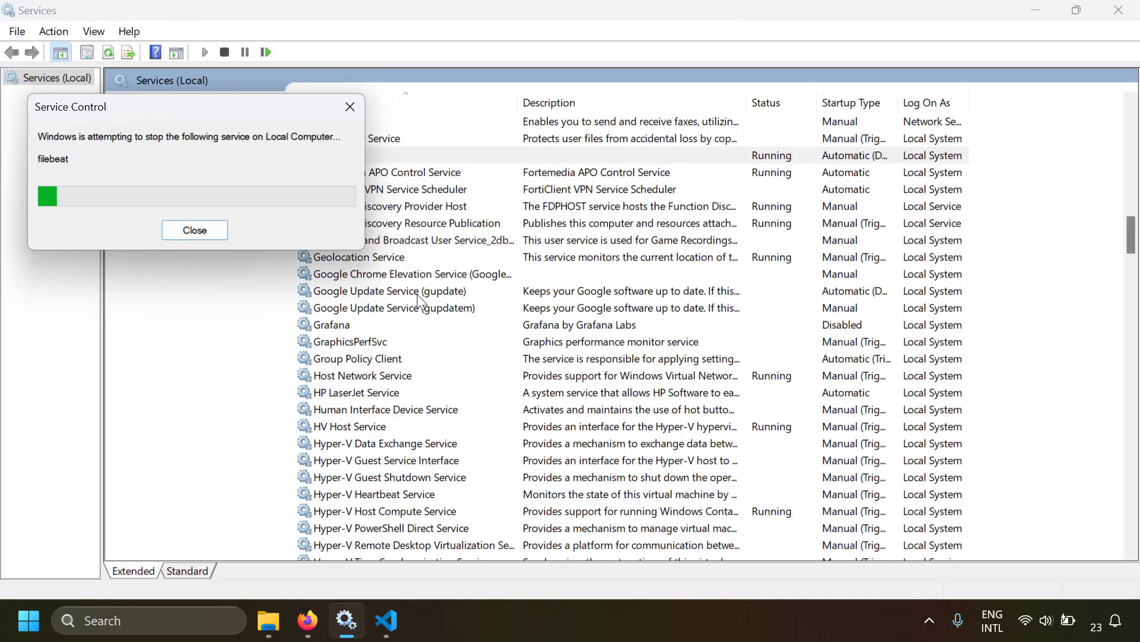
Add a third line {"name": "def", "city": "newyork"} to test_json.log in the logs folder and save it
{"action": "key", "text": "alt+Tab"}
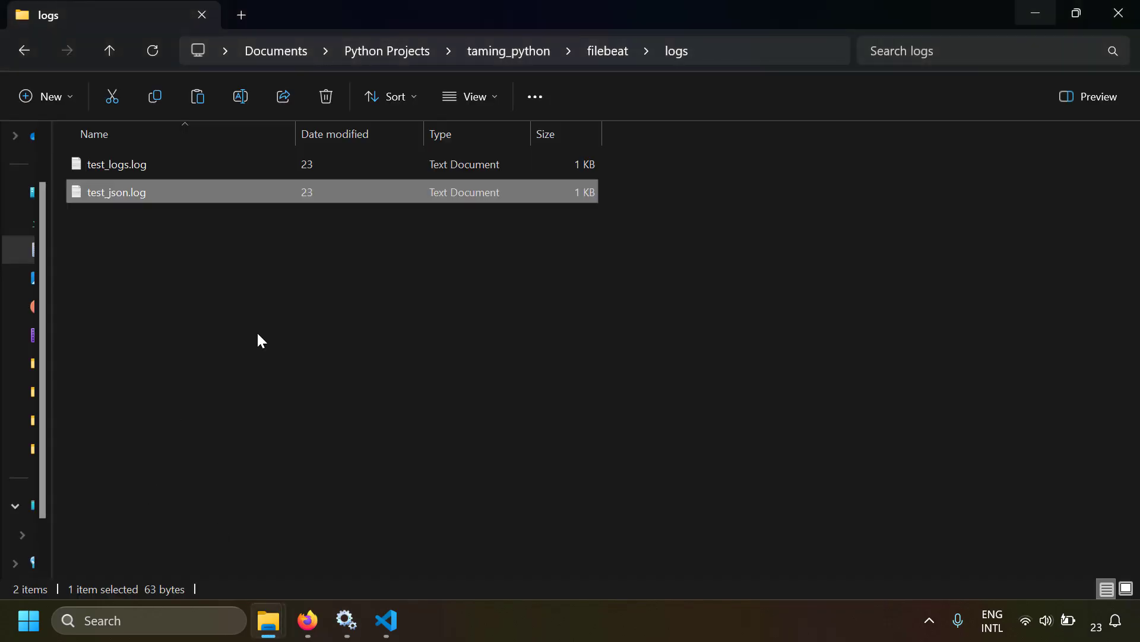
{"action": "double_click", "coordinate": [214, 193]}
{"action": "left_click", "coordinate": [163, 137]}
{"action": "left_click_drag", "start_coordinate": [60, 114], "coordinate": [257, 111]}
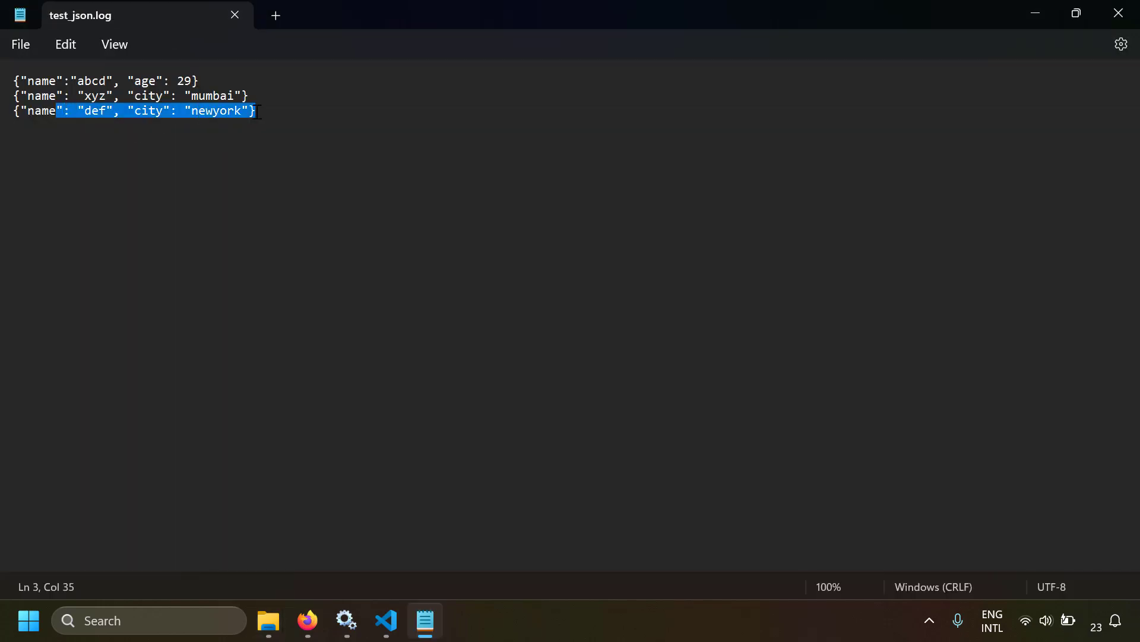
{"action": "left_click", "coordinate": [1120, 13]}
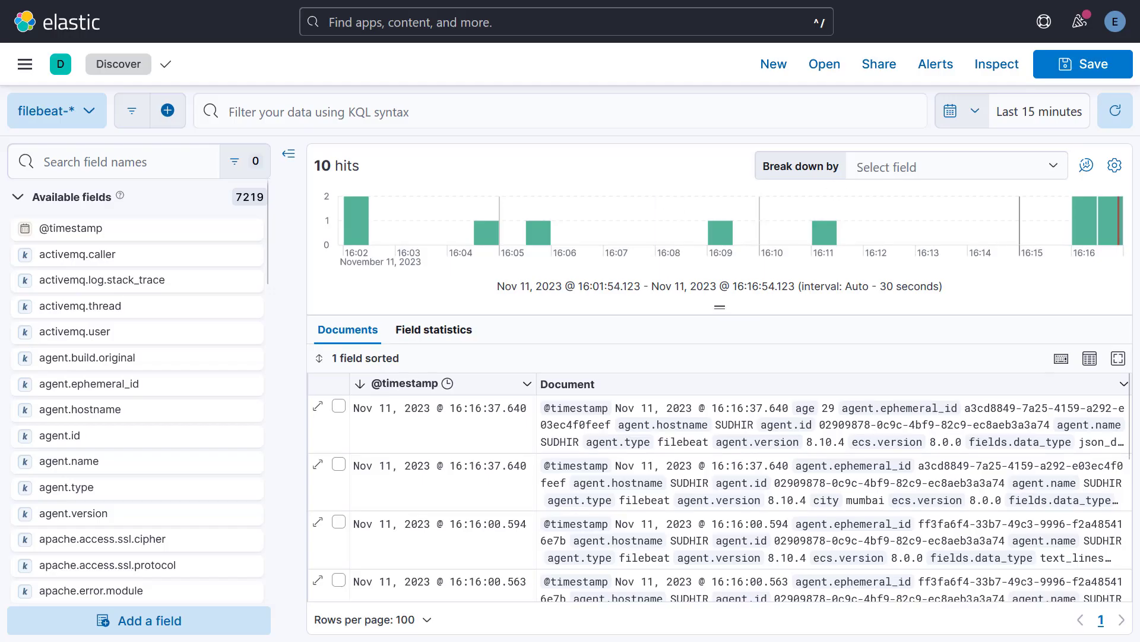
Refresh Discover in Kibana and examine the msg_json.city and msg_json.name fields in the newest document's table view
{"action": "left_click", "coordinate": [1113, 121]}
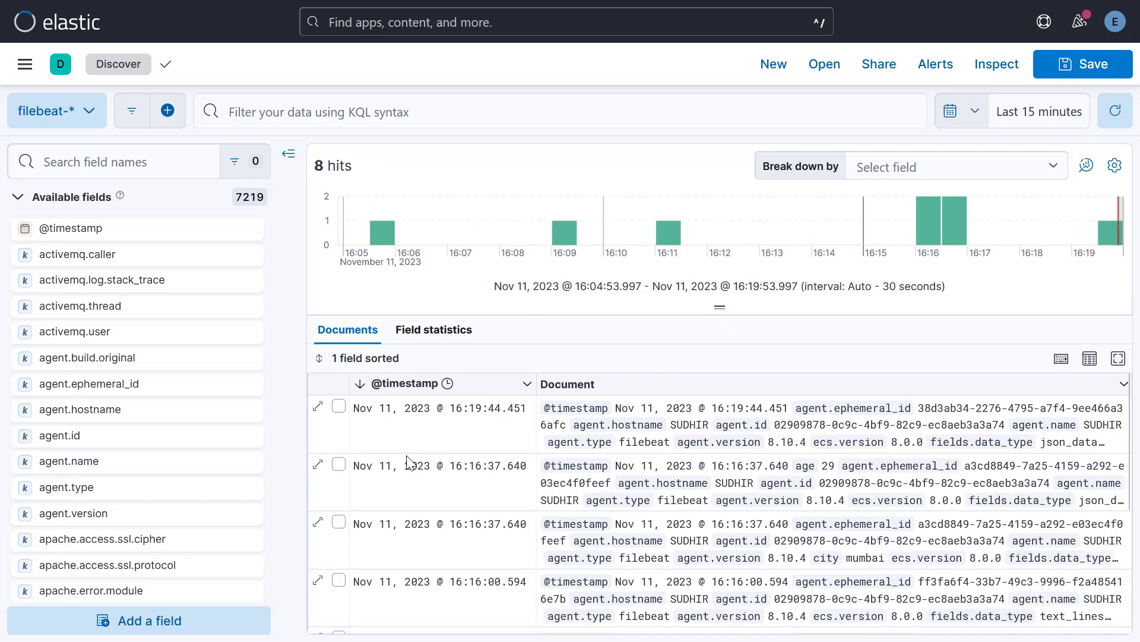
{"action": "left_click", "coordinate": [319, 409]}
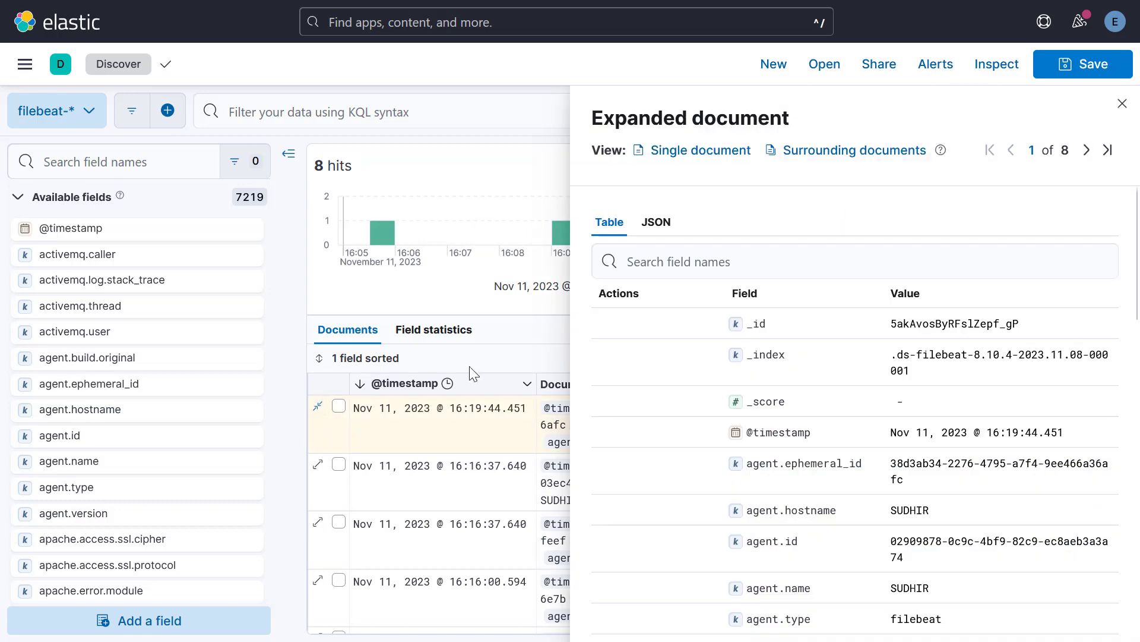
{"action": "scroll", "coordinate": [790, 407], "scroll_direction": "down", "scroll_amount": 8}
{"action": "scroll", "coordinate": [793, 407], "scroll_direction": "down", "scroll_amount": 7}
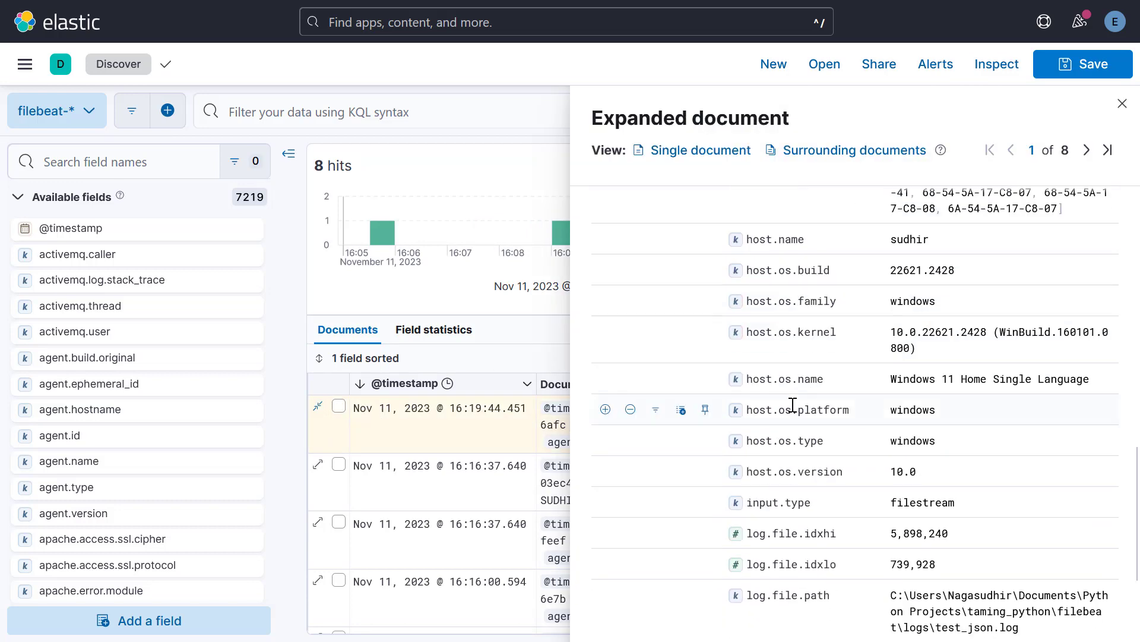
{"action": "left_click_drag", "start_coordinate": [748, 533], "coordinate": [832, 533]}
{"action": "left_click_drag", "start_coordinate": [763, 563], "coordinate": [824, 563]}
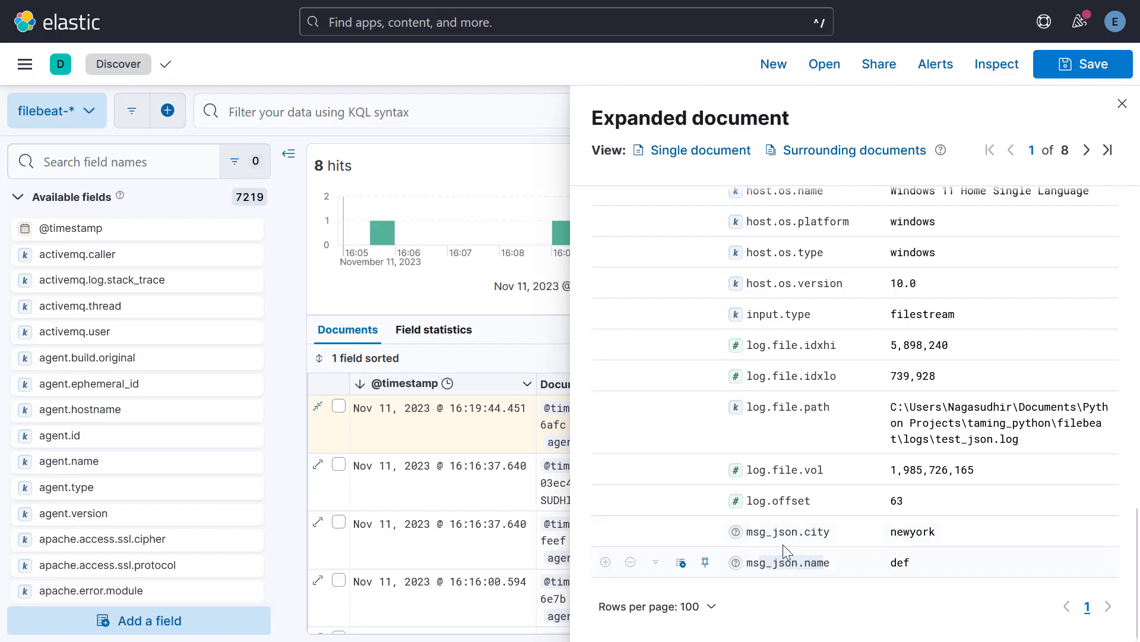
{"action": "left_click_drag", "start_coordinate": [800, 534], "coordinate": [909, 563]}
{"action": "scroll", "coordinate": [789, 377], "scroll_direction": "up", "scroll_amount": 15}
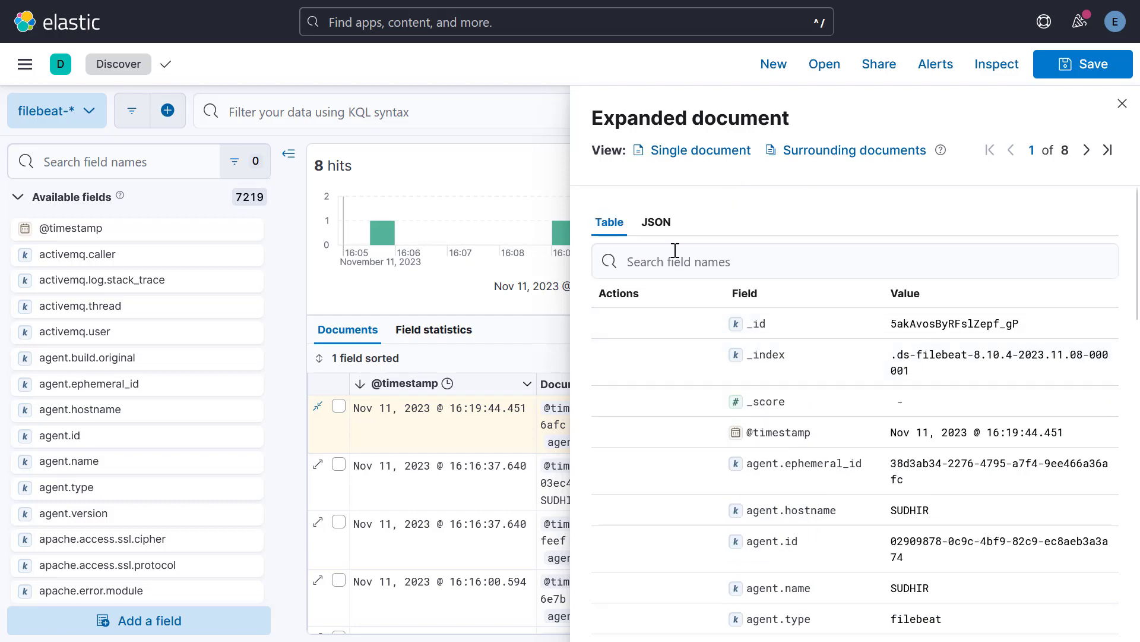
Examine the msg_json.city and msg_json.name entries in the JSON view of the newest document
{"action": "left_click", "coordinate": [657, 226]}
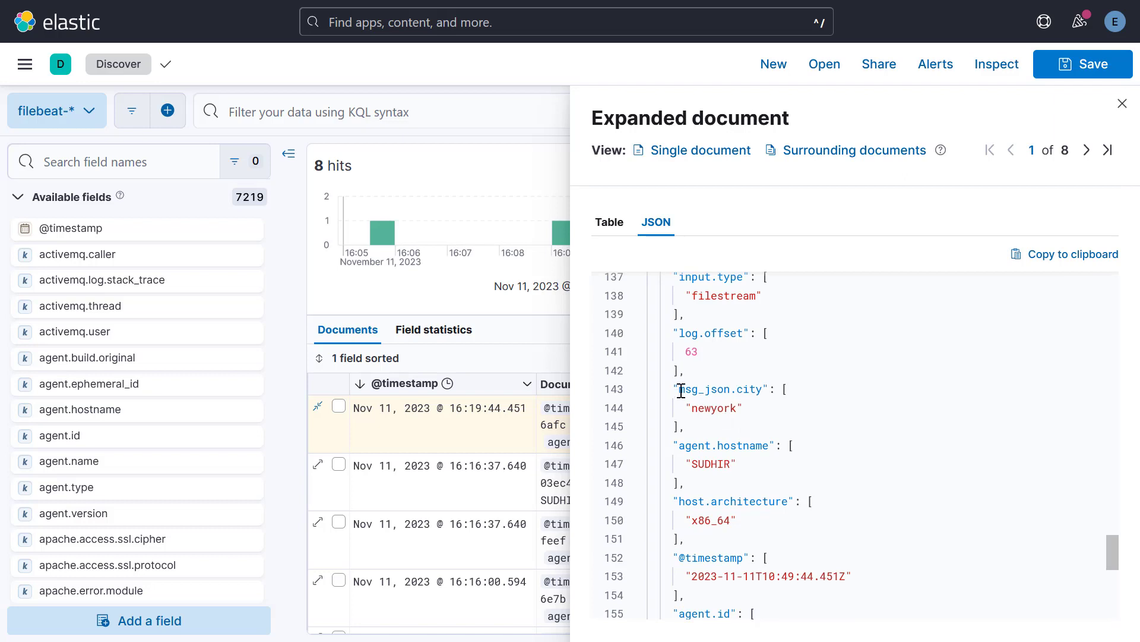
{"action": "left_click_drag", "start_coordinate": [679, 389], "coordinate": [788, 389]}
{"action": "scroll", "coordinate": [793, 395], "scroll_direction": "up", "scroll_amount": 17}
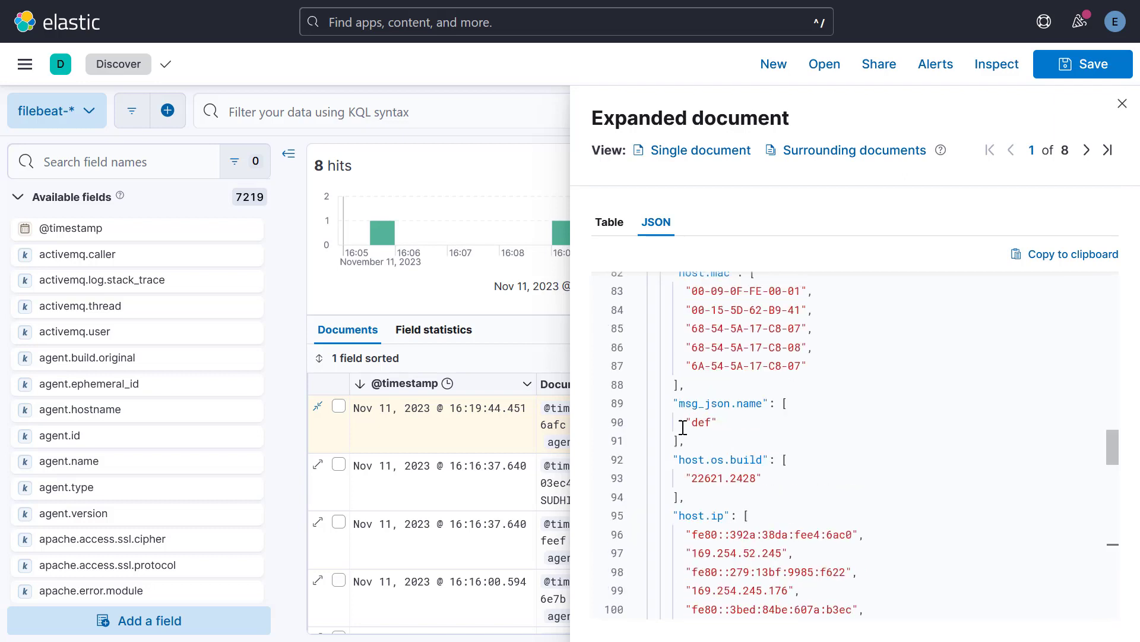
{"action": "left_click_drag", "start_coordinate": [680, 404], "coordinate": [808, 403]}
Switch to filebeat.yml in Visual Studio Code and replace the ndjson parser with syslog
{"action": "key", "text": "alt+Tab"}
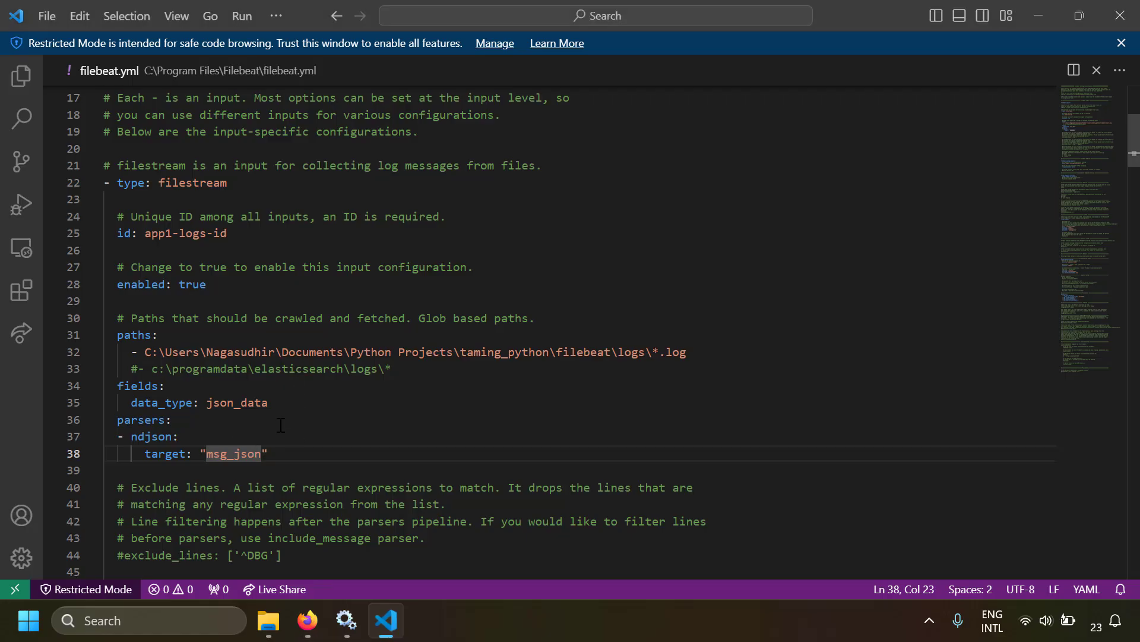
{"action": "left_click_drag", "start_coordinate": [118, 421], "coordinate": [352, 444]}
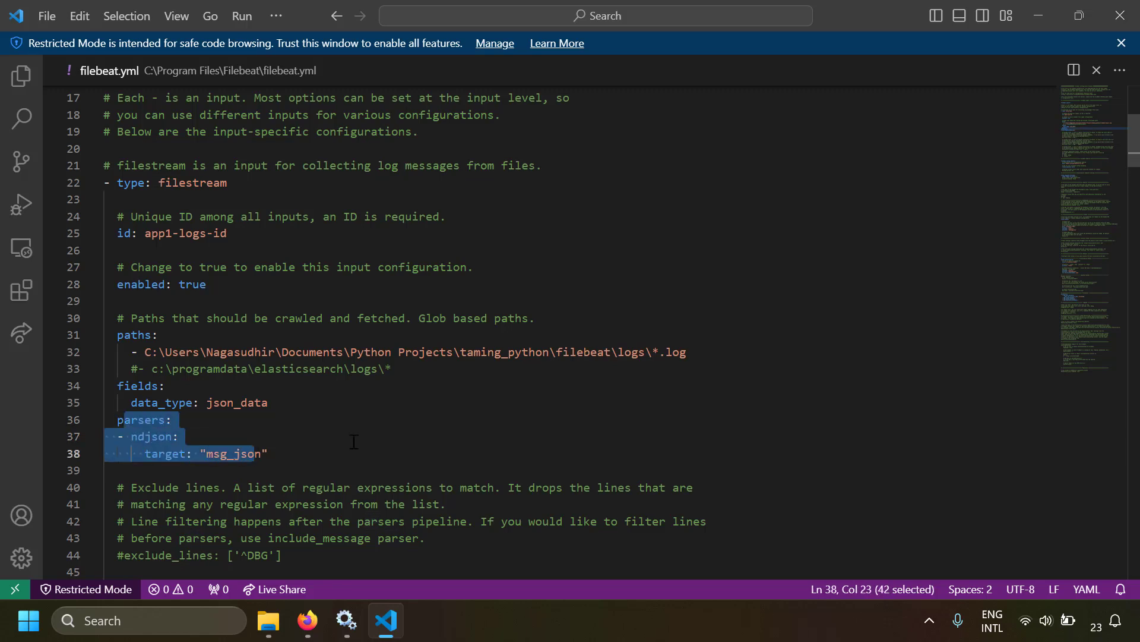
{"action": "left_click", "coordinate": [352, 450]}
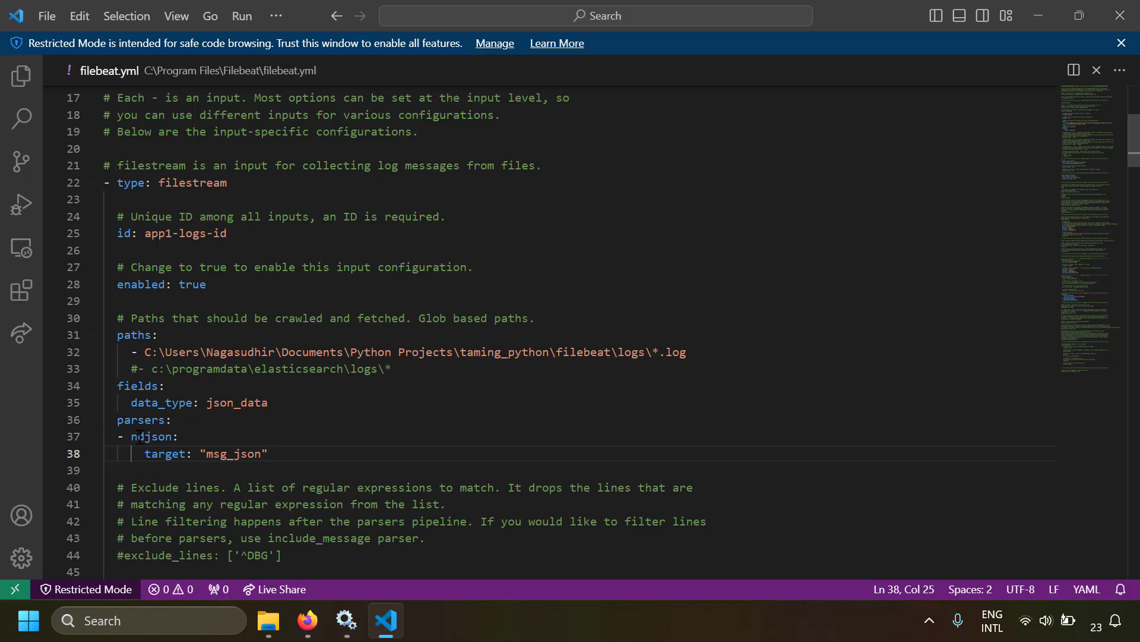
{"action": "left_click_drag", "start_coordinate": [132, 437], "coordinate": [172, 437]}
{"action": "type", "text": "syslog"}
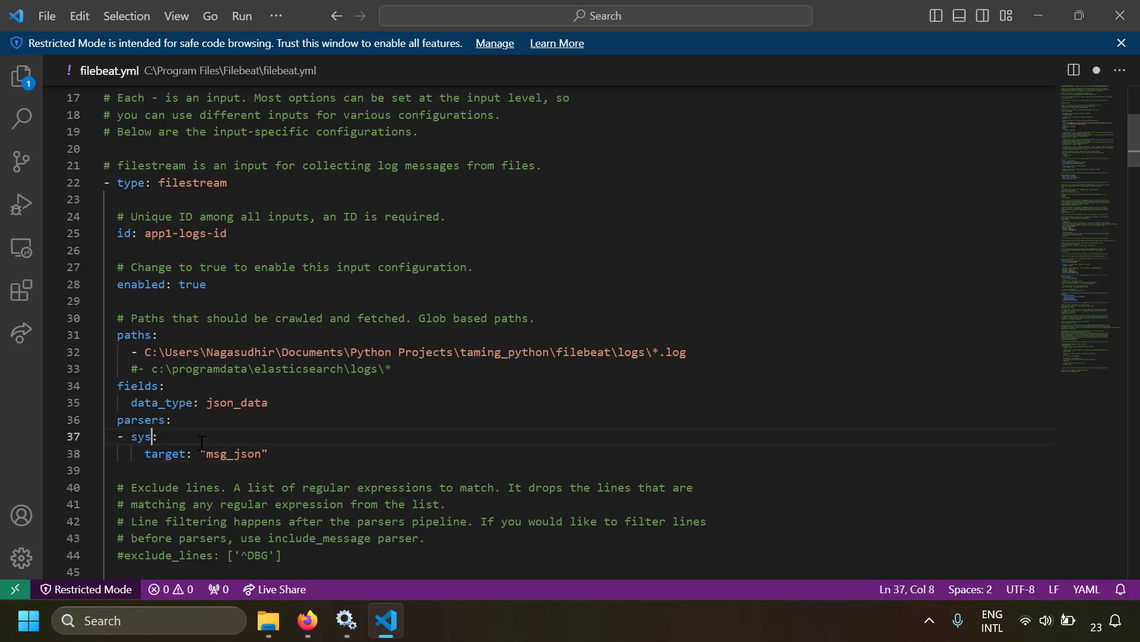
Add the line format: rfc3164 below target in the syslog parser settings
{"action": "key", "text": "Down"}
{"action": "key", "text": "Right"}
{"action": "key", "text": "Right"}
{"action": "key", "text": "Right"}
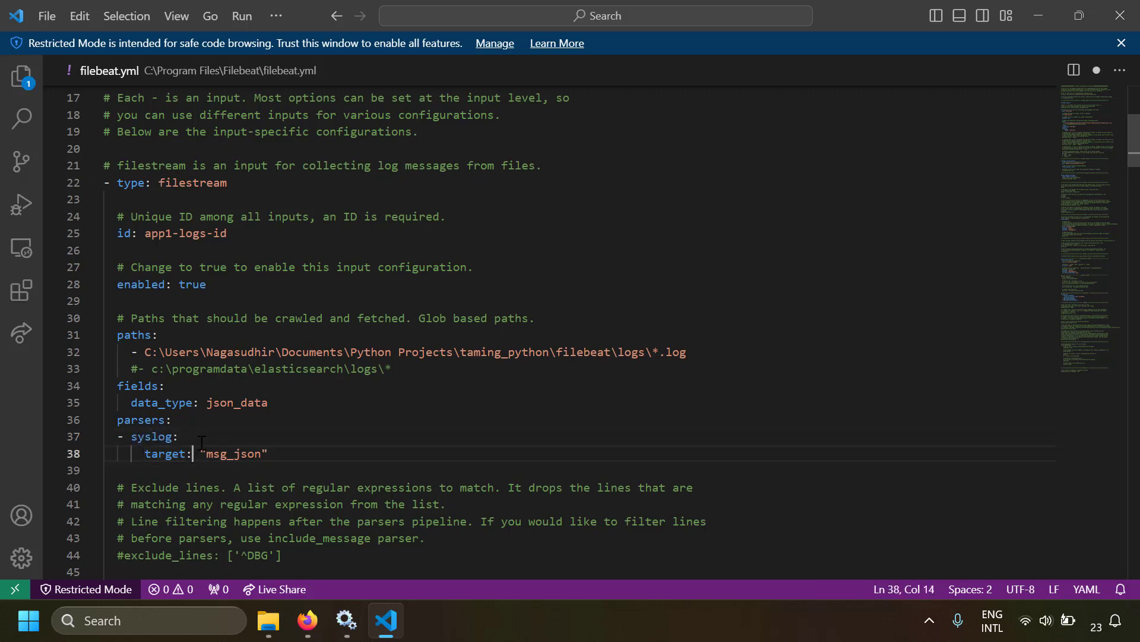
{"action": "key", "text": "Right"}
{"action": "key", "text": "Right"}
{"action": "key", "text": "ctrl+shift+Right"}
{"action": "key", "text": "End"}
{"action": "key", "text": "Return"}
{"action": "type", "text": "format: "}
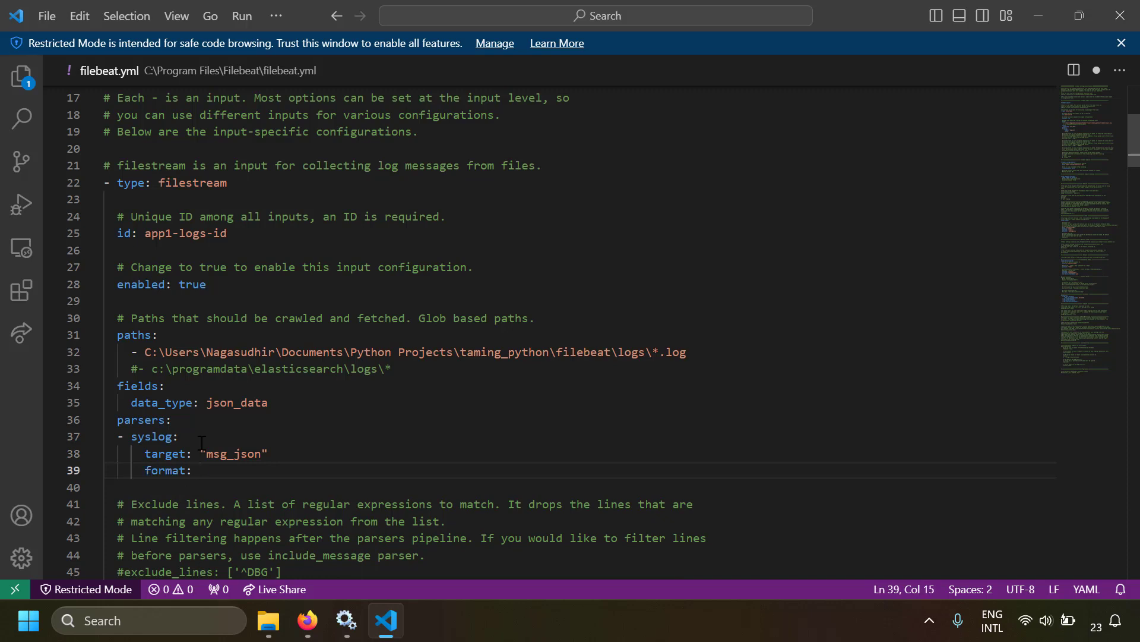
{"action": "type", "text": "ftc"}
{"action": "key", "text": "BackSpace"}
{"action": "key", "text": "BackSpace"}
{"action": "key", "text": "BackSpace"}
{"action": "type", "text": "rc"}
{"action": "key", "text": "BackSpace"}
{"action": "type", "text": "fc"}
{"action": "type", "text": "164"}
{"action": "double_click", "coordinate": [150, 420]}
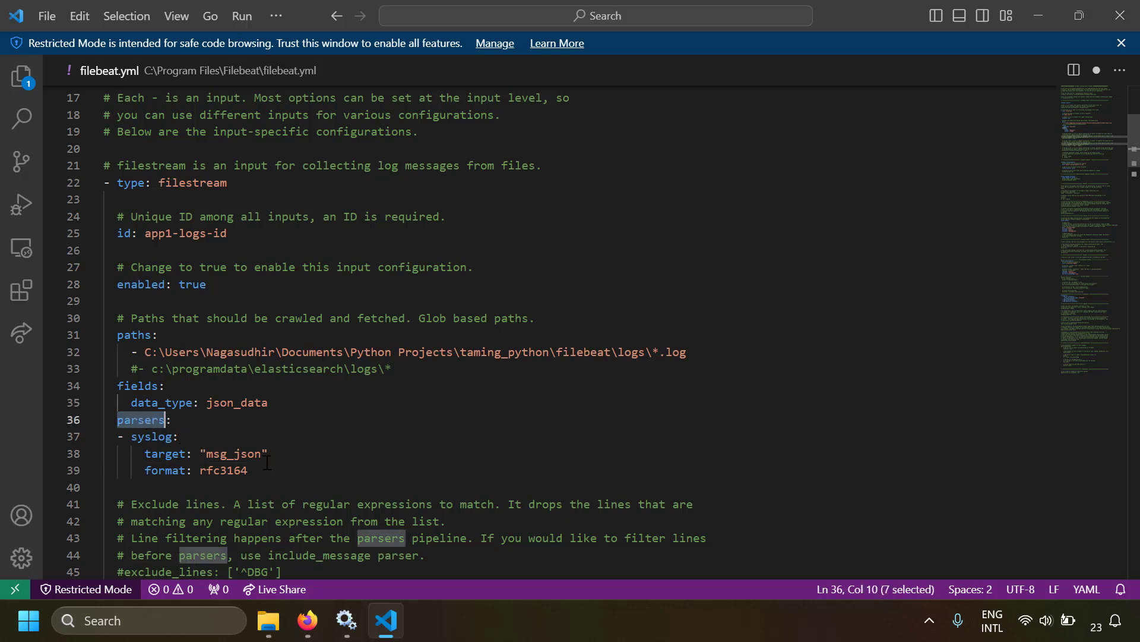
Switch to the Filebeat filestream input documentation in Firefox and review the list of available parsers
{"action": "key", "text": "alt+Tab"}
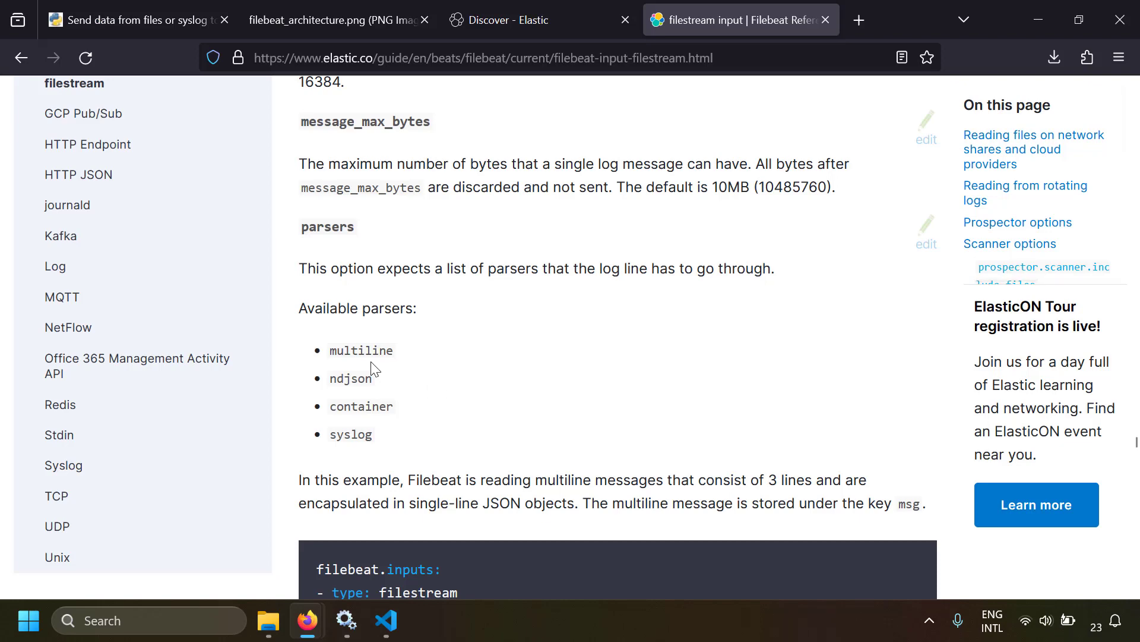
{"action": "left_click_drag", "start_coordinate": [332, 350], "coordinate": [315, 436]}
{"action": "left_click_drag", "start_coordinate": [373, 378], "coordinate": [329, 379]}
{"action": "left_click_drag", "start_coordinate": [397, 351], "coordinate": [329, 352]}
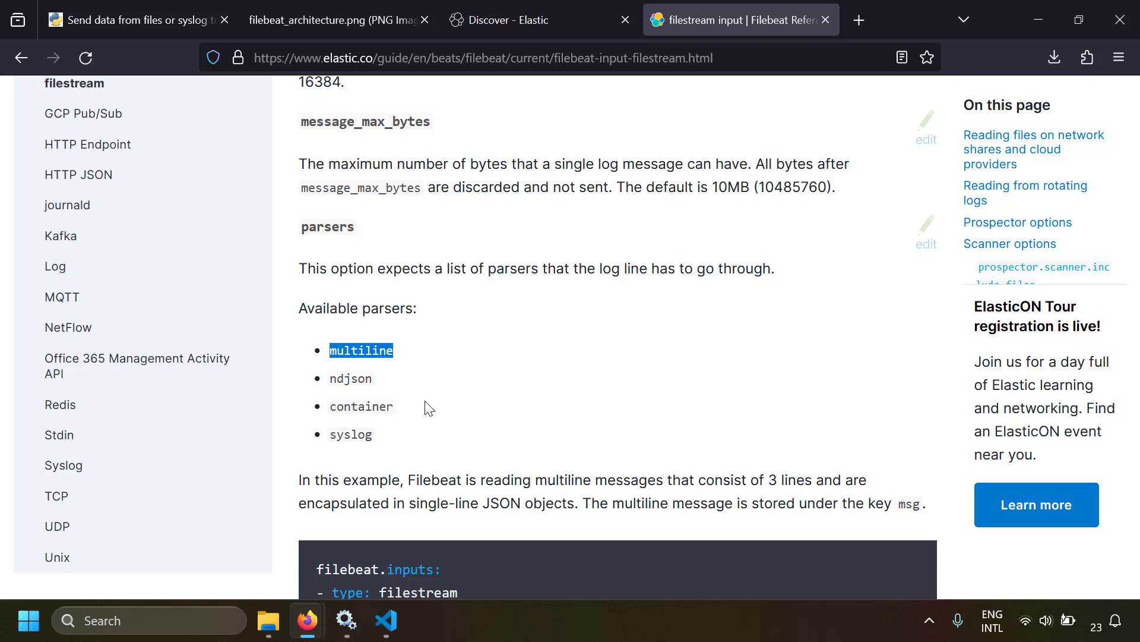
{"action": "scroll", "coordinate": [440, 395], "scroll_direction": "down", "scroll_amount": 2}
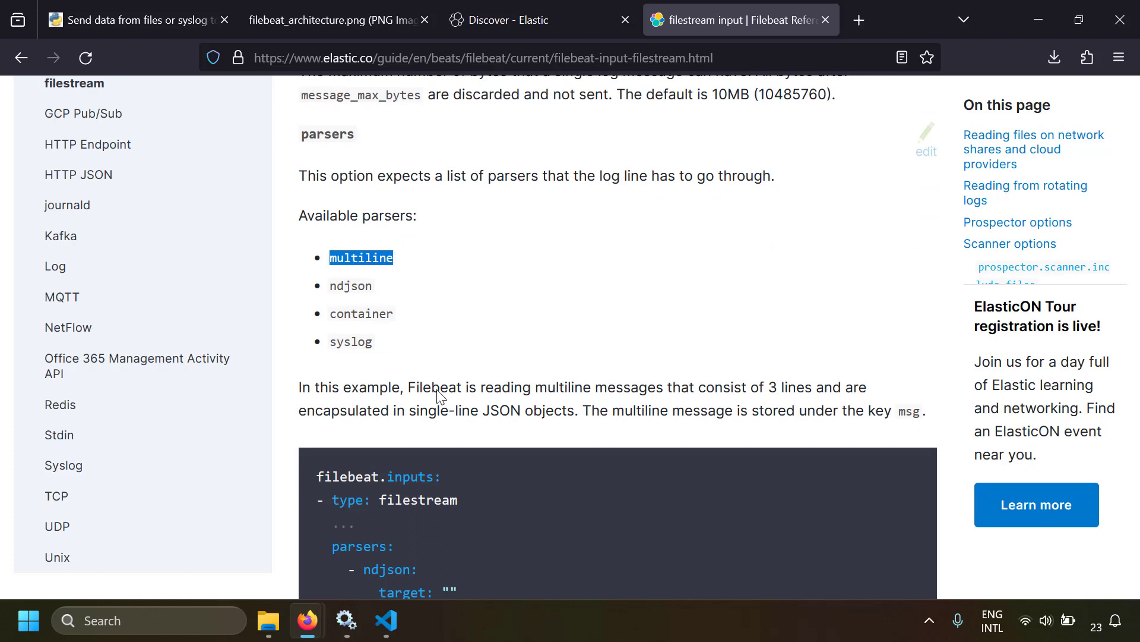
Examine the documentation's example configuration that chains an ndjson parser with target and message_key settings and a multiline parser
{"action": "scroll", "coordinate": [440, 395], "scroll_direction": "down", "scroll_amount": 4}
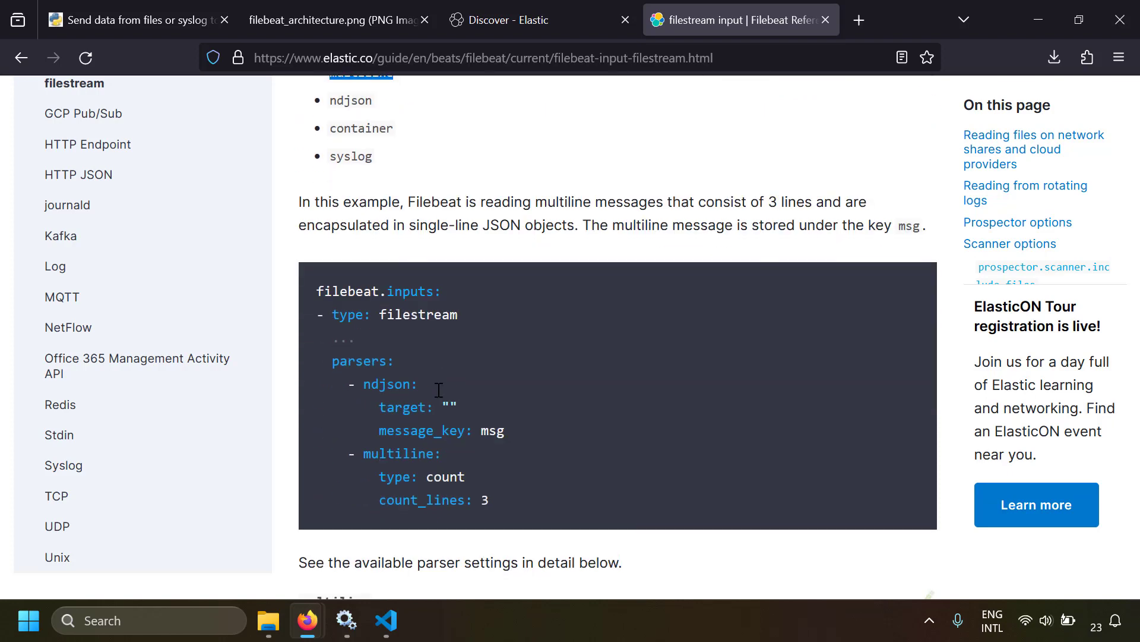
{"action": "left_click_drag", "start_coordinate": [333, 367], "coordinate": [485, 506]}
{"action": "left_click", "coordinate": [485, 507]}
{"action": "left_click_drag", "start_coordinate": [364, 454], "coordinate": [495, 512]}
{"action": "left_click_drag", "start_coordinate": [526, 441], "coordinate": [330, 385]}
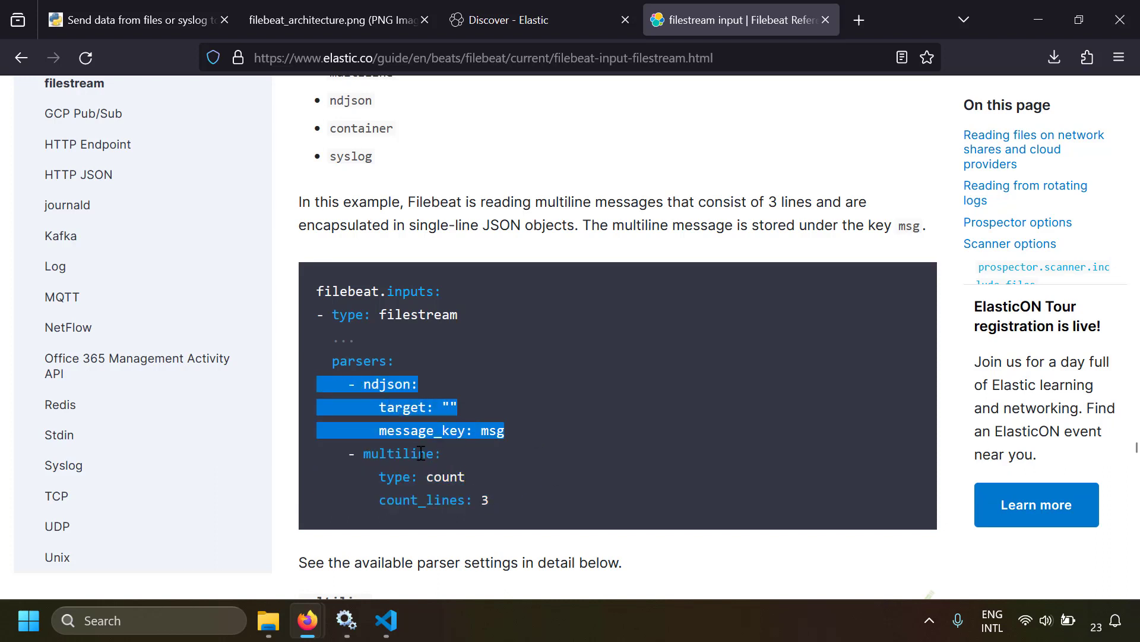
{"action": "left_click", "coordinate": [474, 494]}
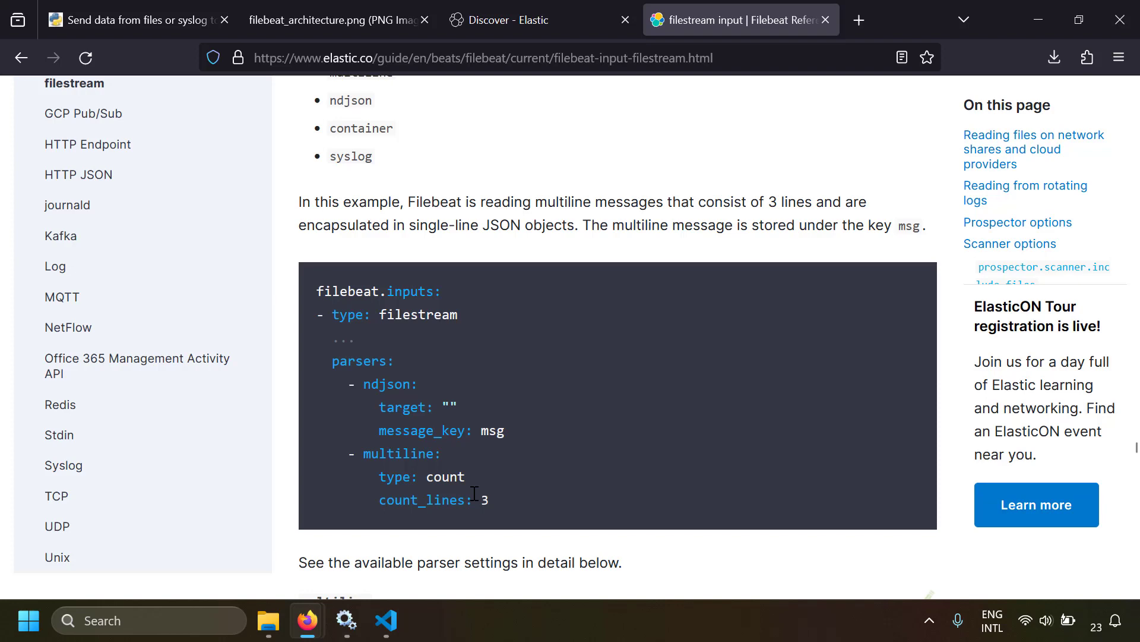
{"action": "left_click_drag", "start_coordinate": [494, 498], "coordinate": [292, 464]}
{"action": "left_click_drag", "start_coordinate": [523, 432], "coordinate": [300, 386]}
{"action": "left_click", "coordinate": [397, 416]}
{"action": "left_click_drag", "start_coordinate": [452, 407], "coordinate": [403, 409]}
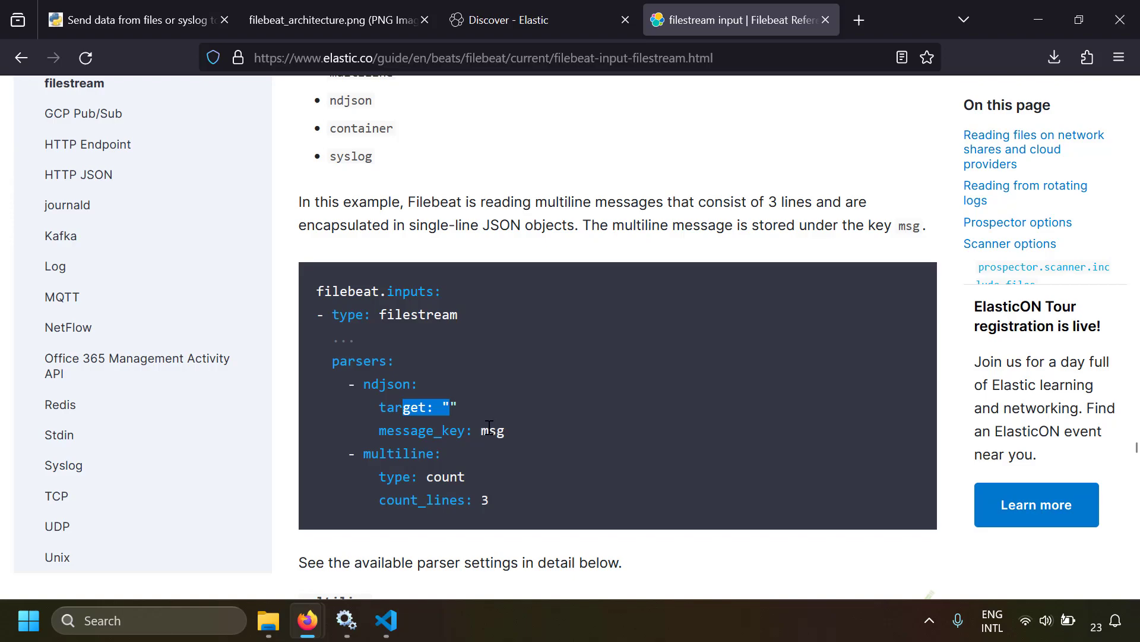
Switch to filebeat.yml in Visual Studio Code, change the input type to syslog and add format: rfc3164 directly below it
{"action": "left_click_drag", "start_coordinate": [481, 431], "coordinate": [515, 426]}
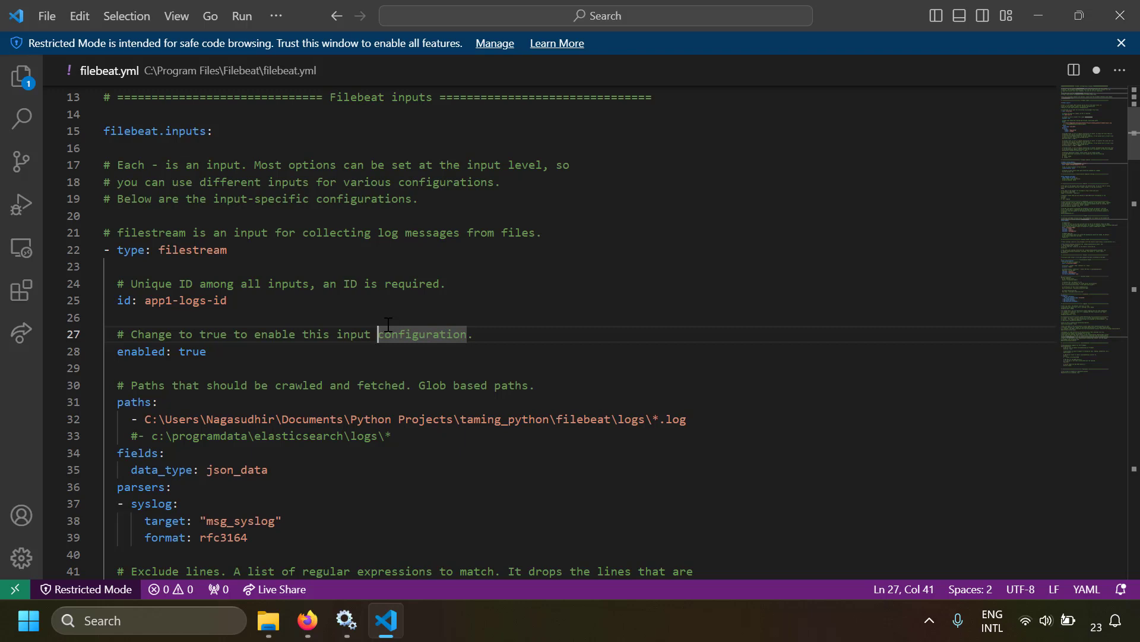
{"action": "double_click", "coordinate": [189, 255]}
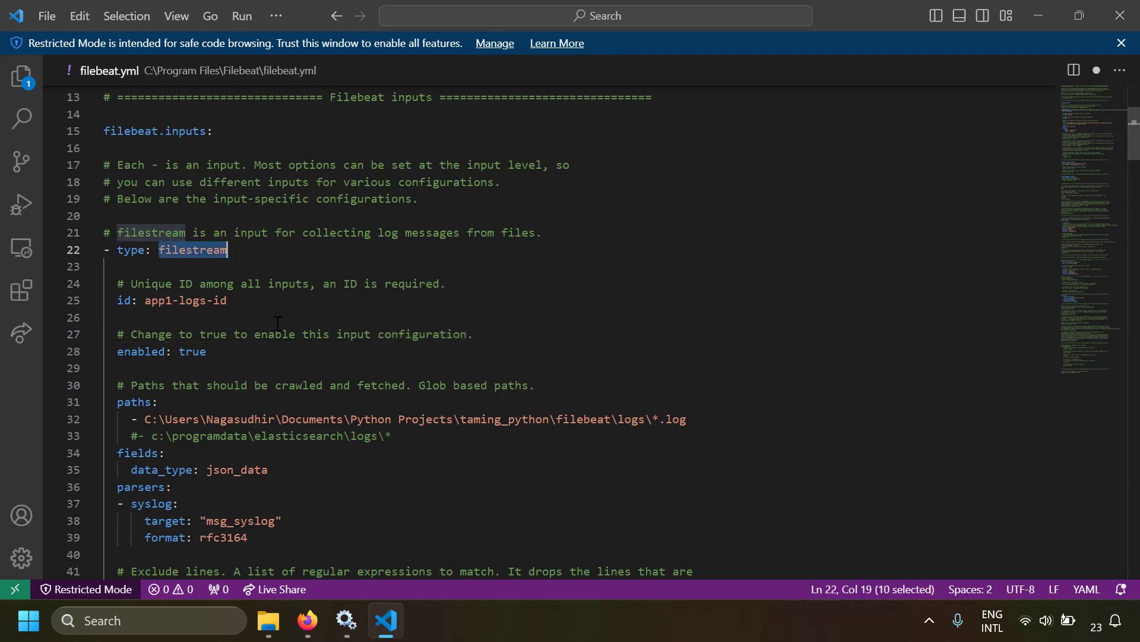
{"action": "type", "text": "syslog"}
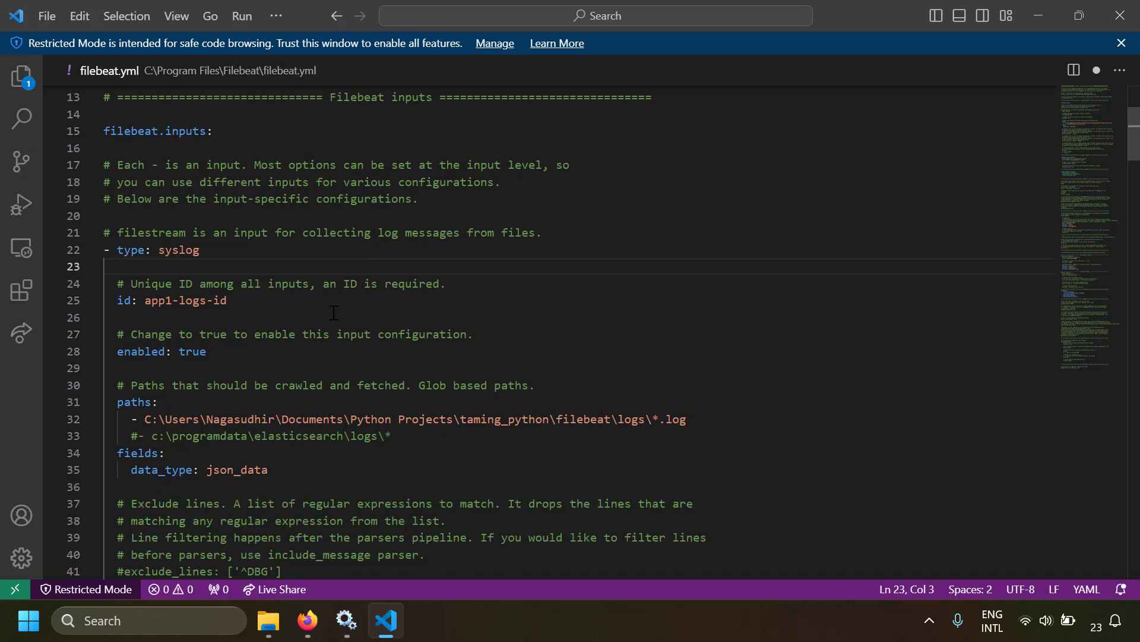
{"action": "type", "text": "format: rfc"}
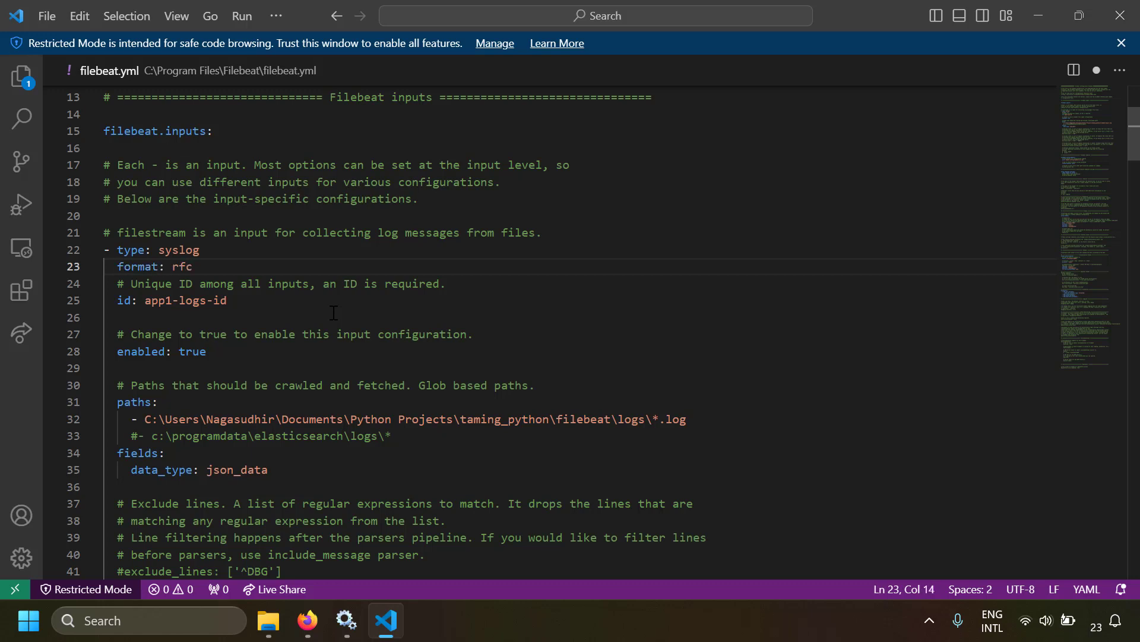
{"action": "type", "text": "3164"}
{"action": "key", "text": "Return"}
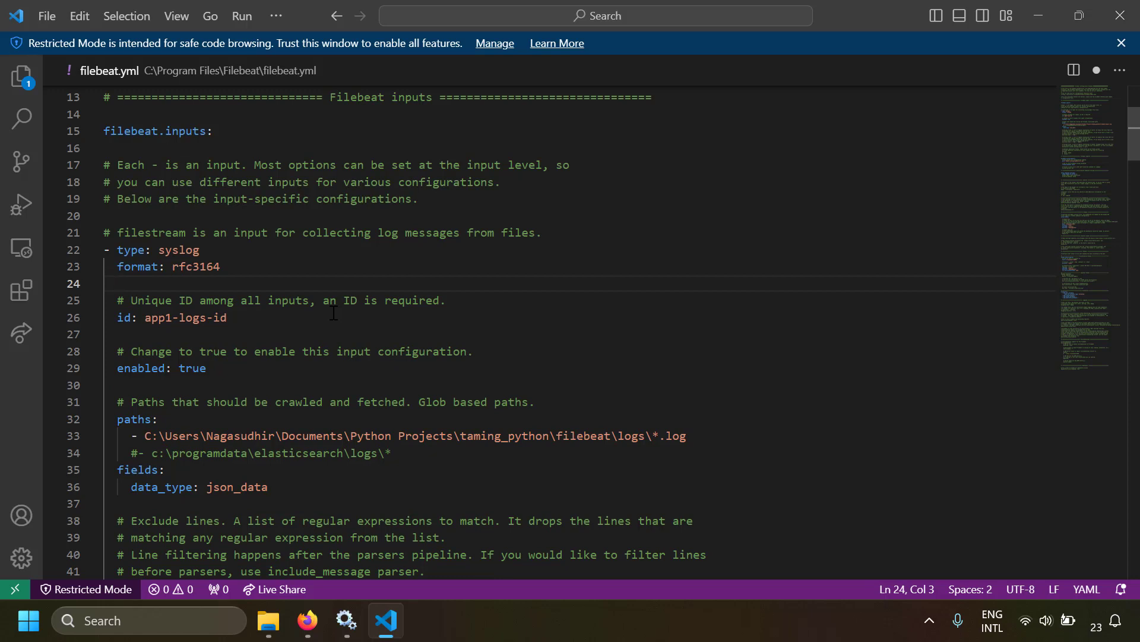
Add a protocol.udp section to the syslog input with host set to "localhost:514"
{"action": "type", "text": "protocol"}
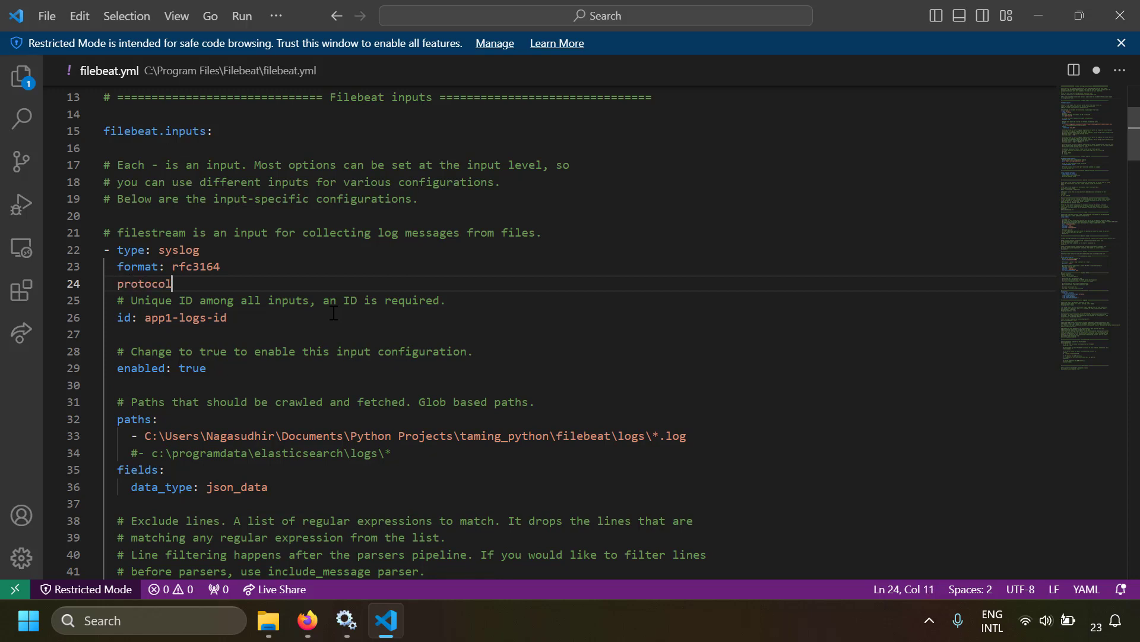
{"action": "type", "text": ".udp:"}
{"action": "key", "text": "Return"}
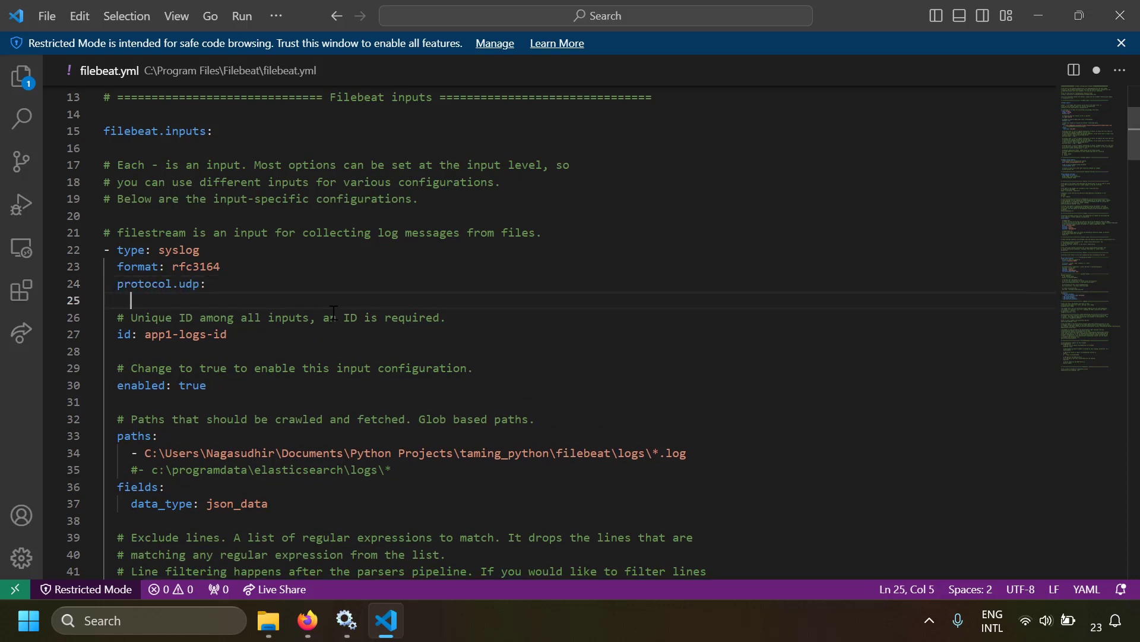
{"action": "type", "text": "host:"}
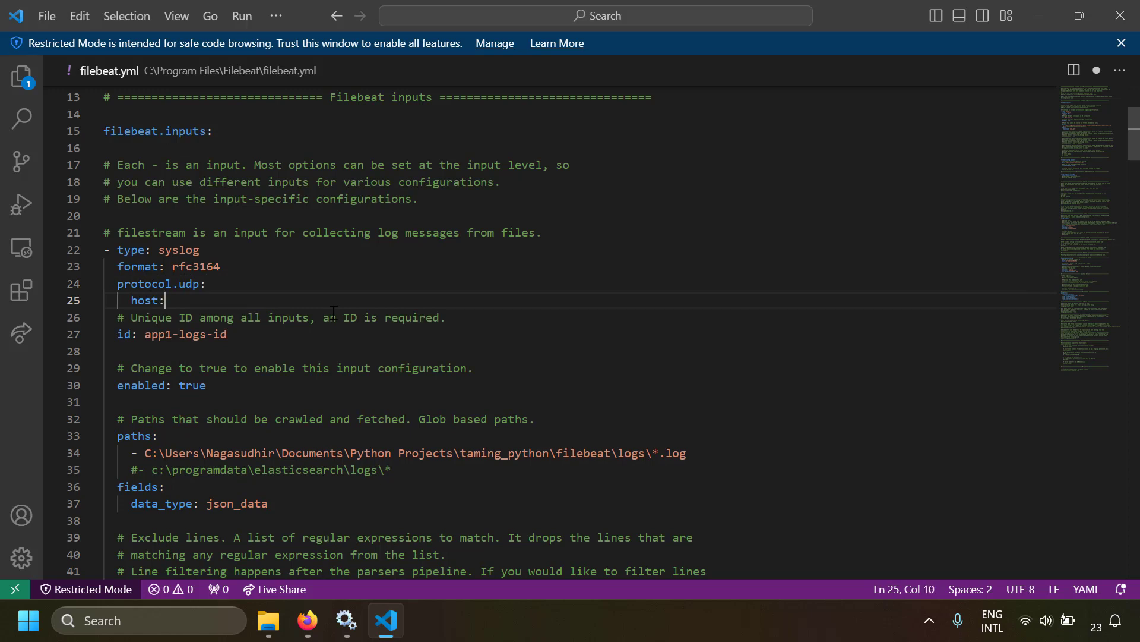
{"action": "type", "text": " \"localhost:514"}
Review the syslog input's type, format, UDP protocol and host and port settings
{"action": "left_click_drag", "start_coordinate": [165, 249], "coordinate": [240, 266]}
{"action": "double_click", "coordinate": [202, 249]}
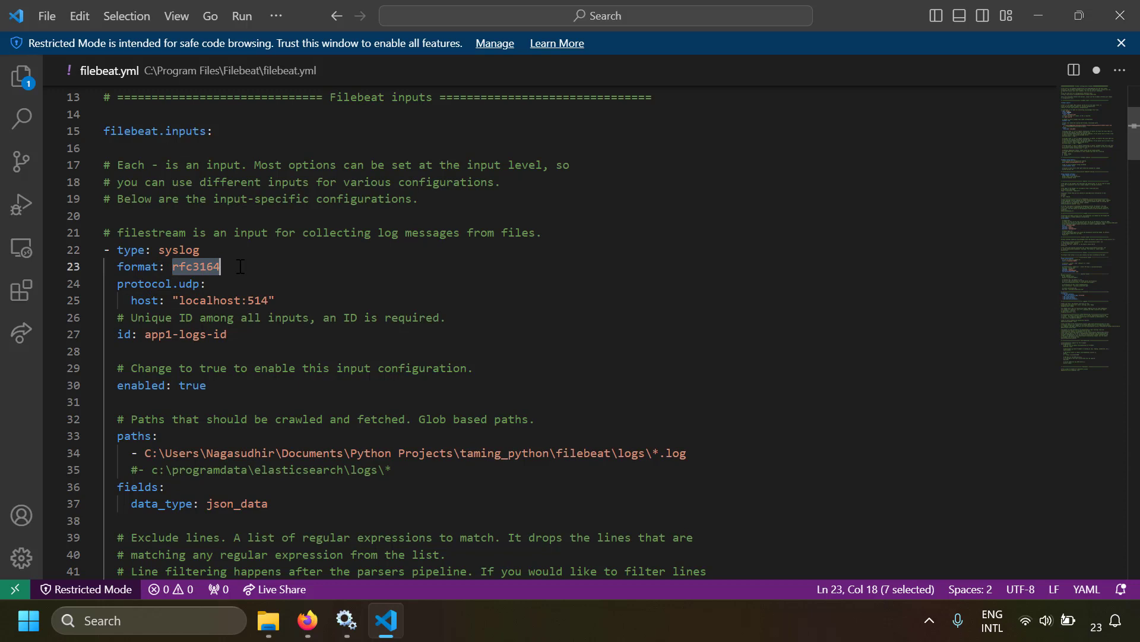
{"action": "left_click", "coordinate": [193, 283]}
{"action": "double_click", "coordinate": [181, 301]}
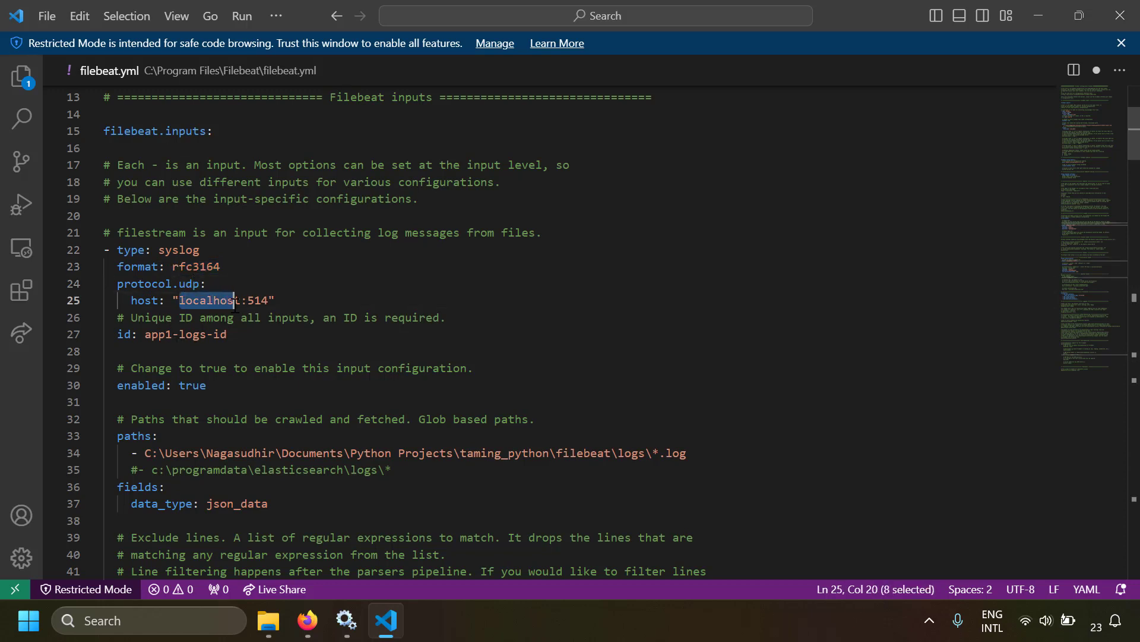
{"action": "left_click_drag", "start_coordinate": [248, 300], "coordinate": [275, 302]}
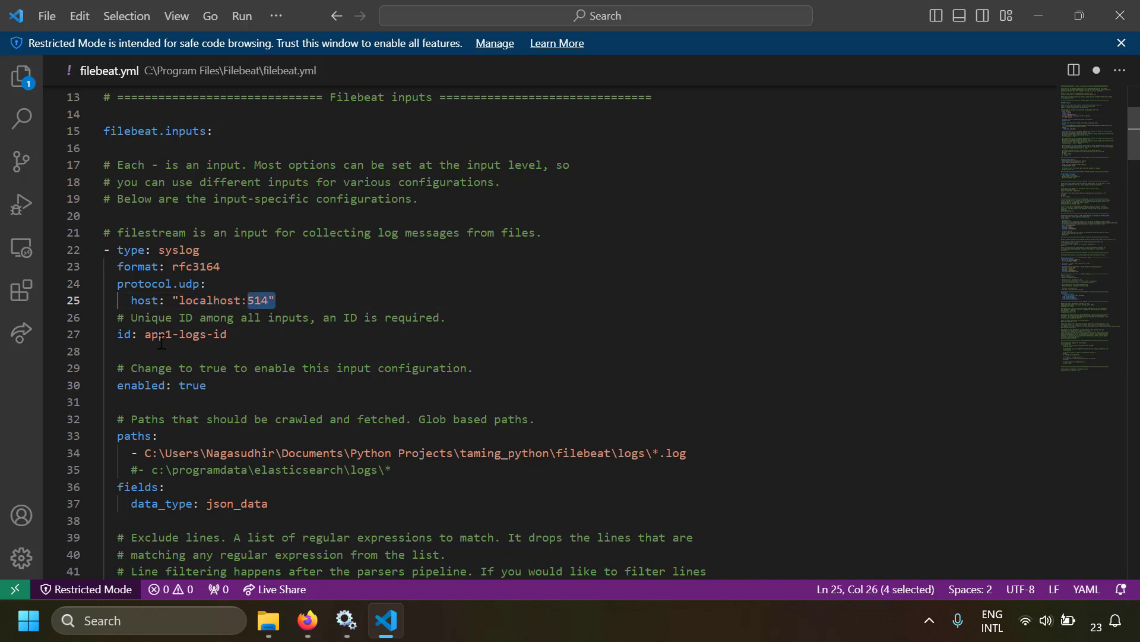
{"action": "left_click", "coordinate": [243, 288]}
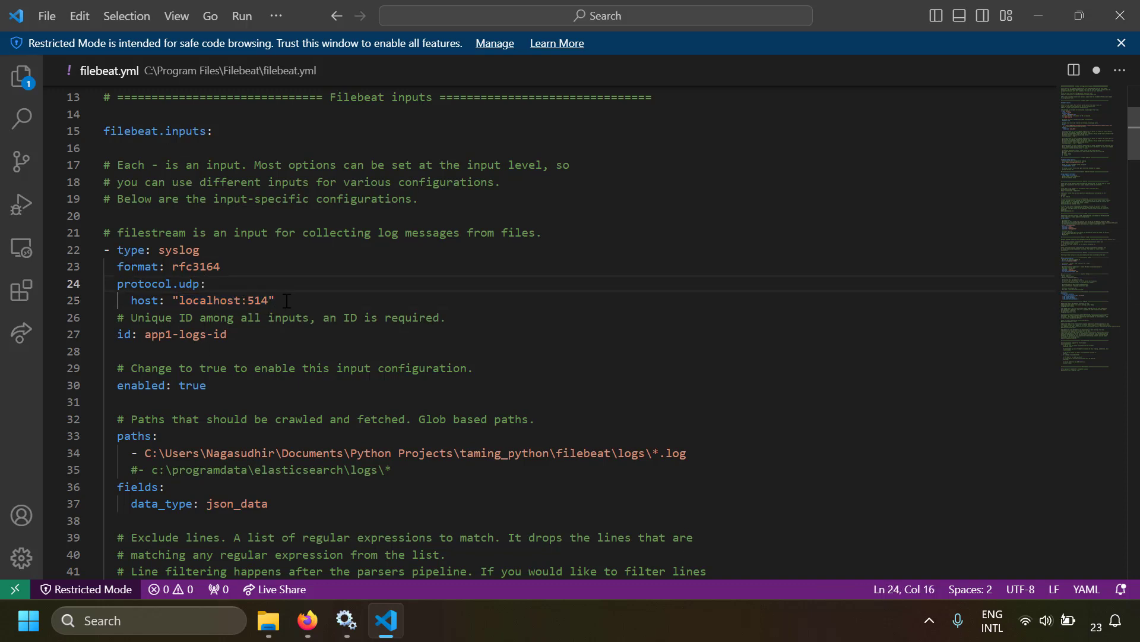
{"action": "left_click_drag", "start_coordinate": [287, 301], "coordinate": [73, 255]}
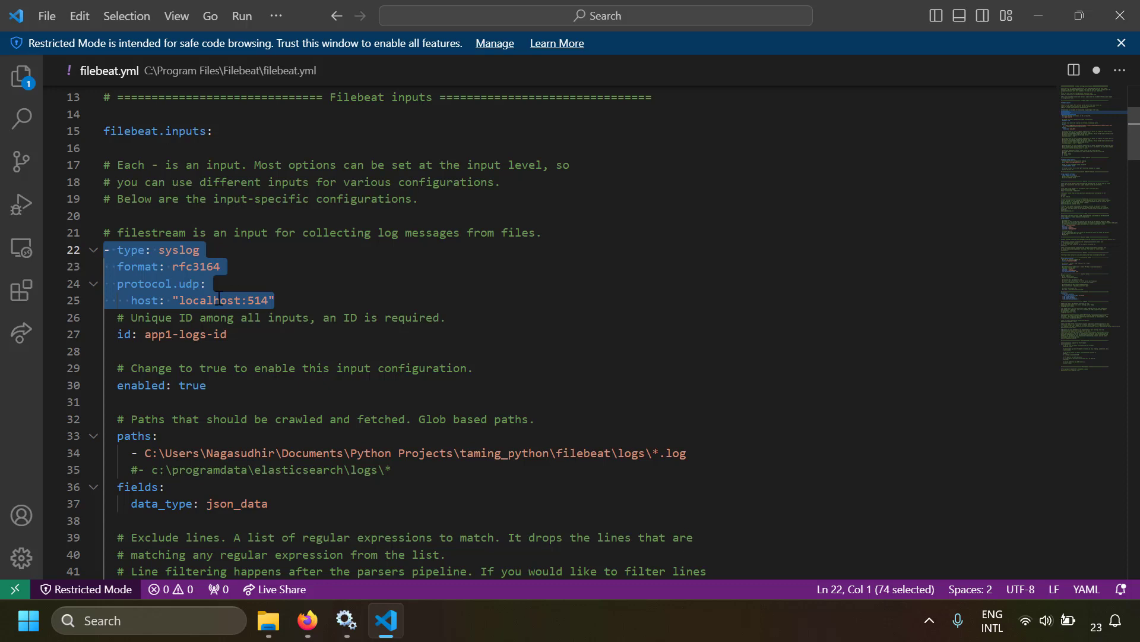
{"action": "key", "text": "Right"}
{"action": "key", "text": "Down"}
{"action": "key", "text": "Down"}
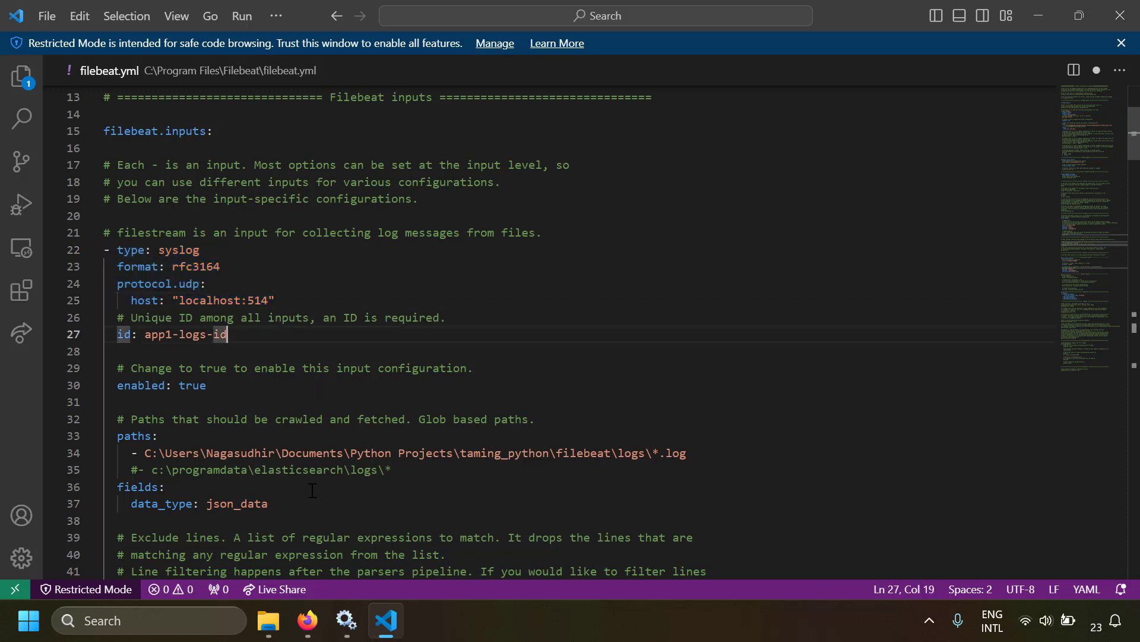
{"action": "left_click_drag", "start_coordinate": [277, 300], "coordinate": [86, 244]}
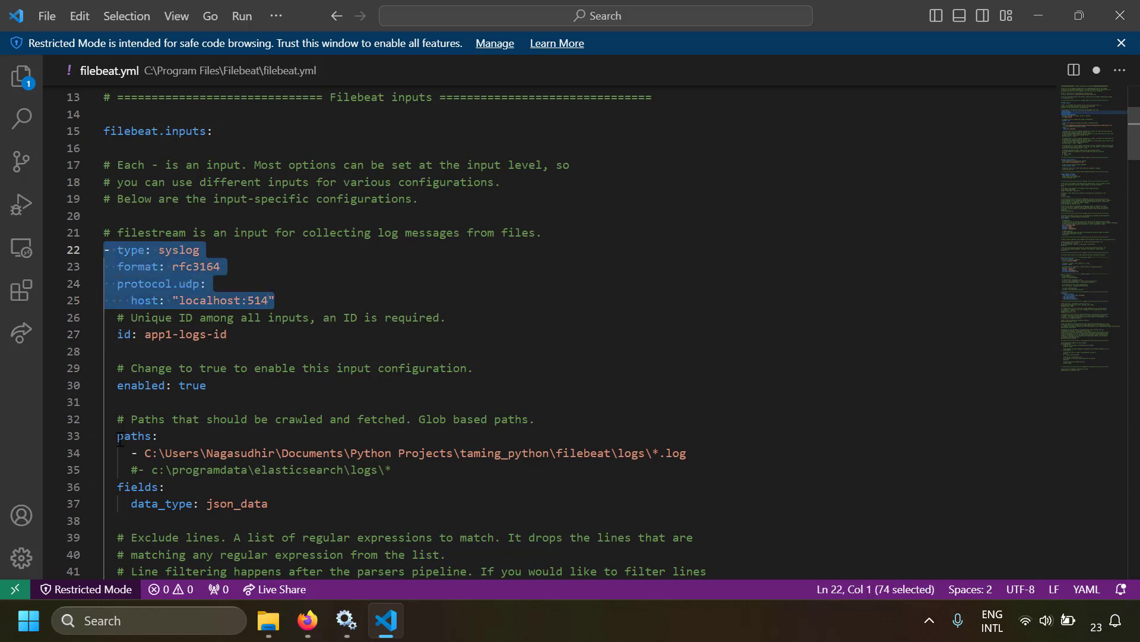
Delete the paths section and its comment line from the syslog input
{"action": "left_click_drag", "start_coordinate": [120, 438], "coordinate": [729, 464]}
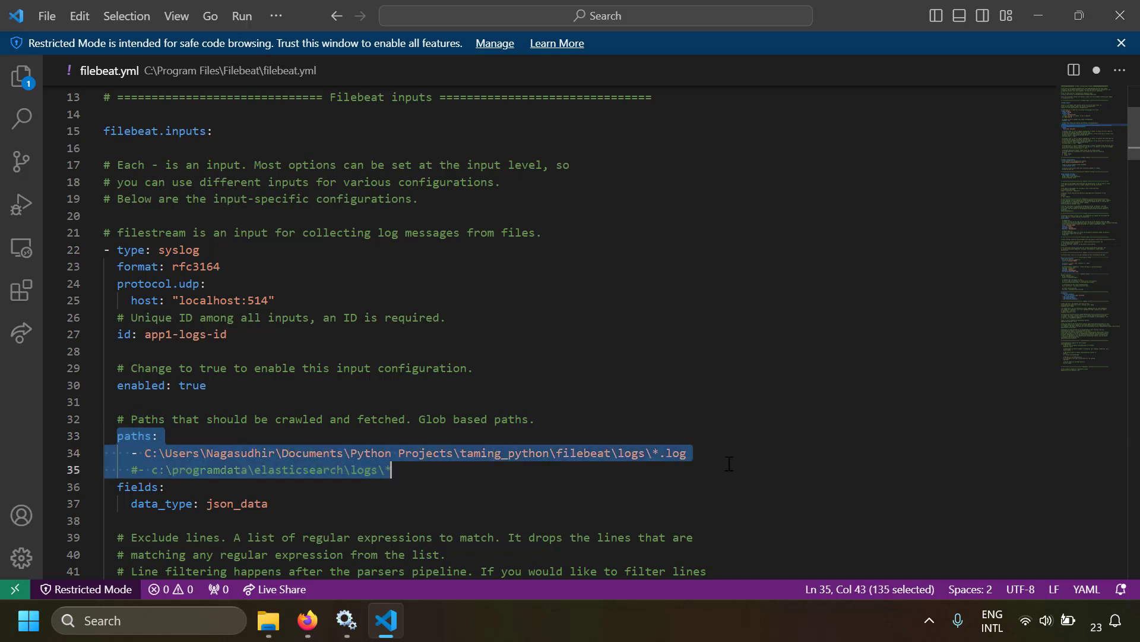
{"action": "key", "text": "BackSpace"}
{"action": "key", "text": "BackSpace"}
{"action": "key", "text": "BackSpace"}
{"action": "key", "text": "ctrl+x"}
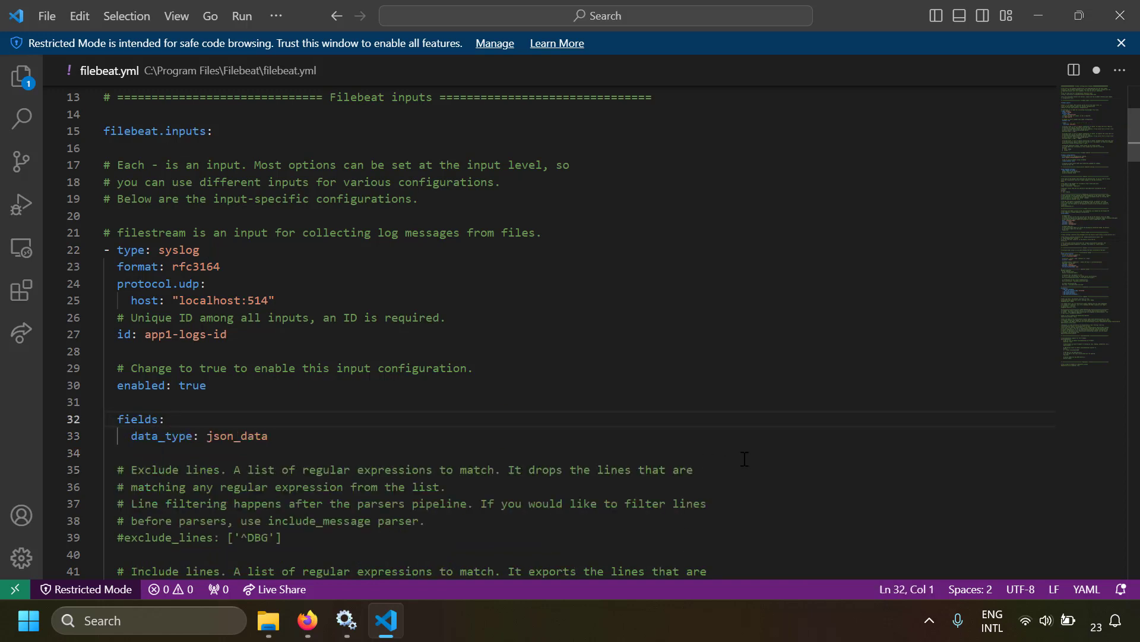
Try tcp in place of udp as the syslog input's protocol, and undo the change
{"action": "double_click", "coordinate": [258, 300]}
{"action": "double_click", "coordinate": [198, 284]}
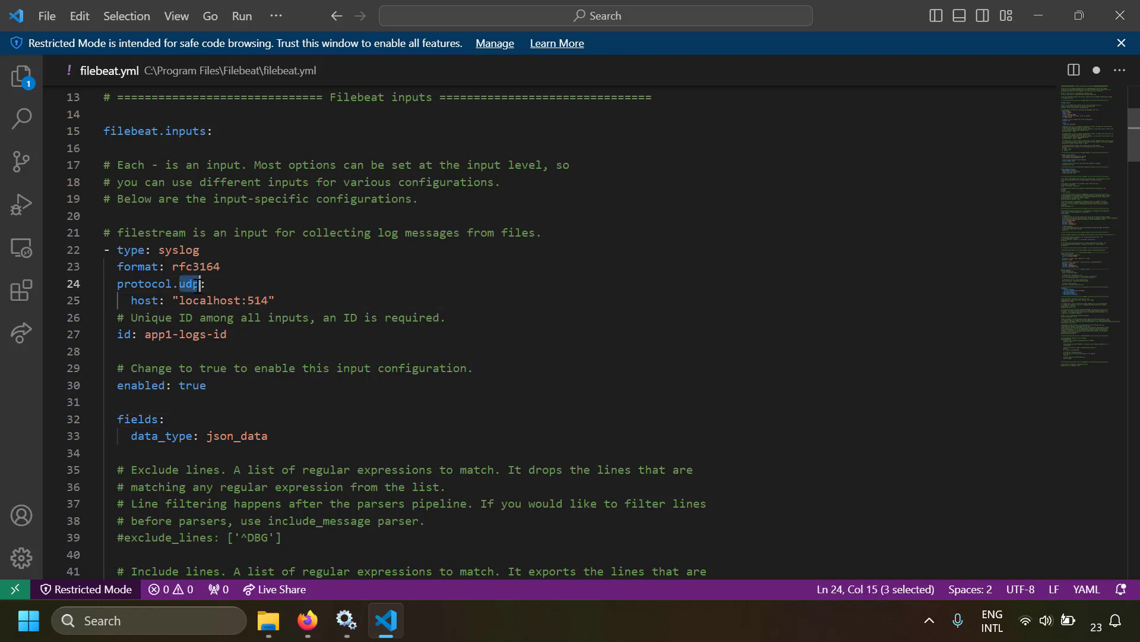
{"action": "type", "text": "tcp"}
{"action": "key", "text": "ctrl+z"}
{"action": "left_click", "coordinate": [301, 415]}
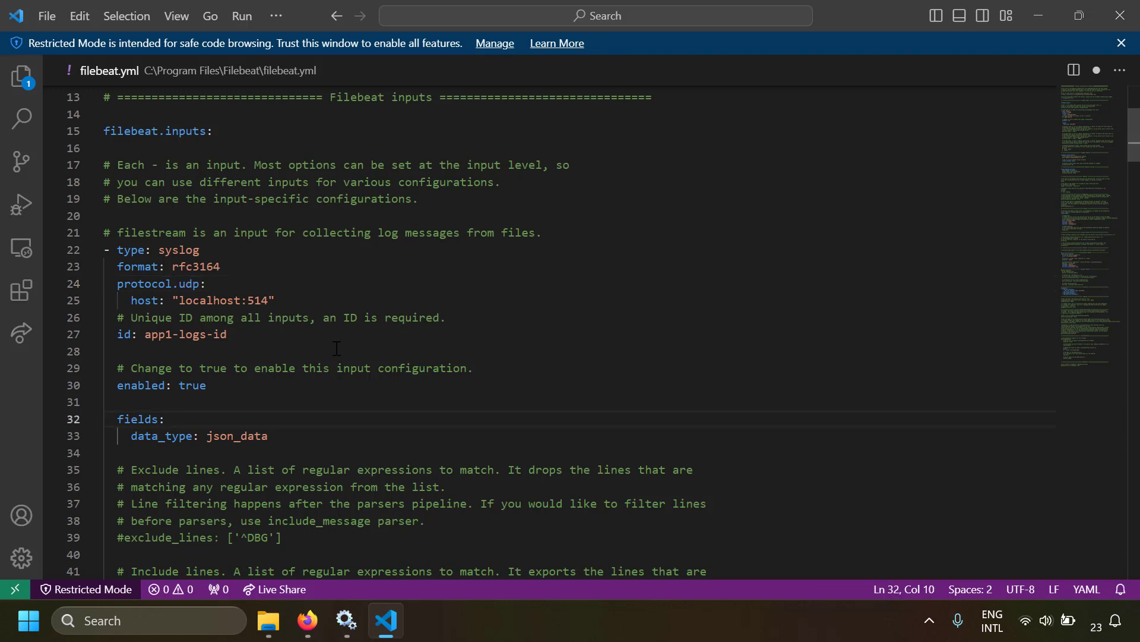
{"action": "key", "text": "Up"}
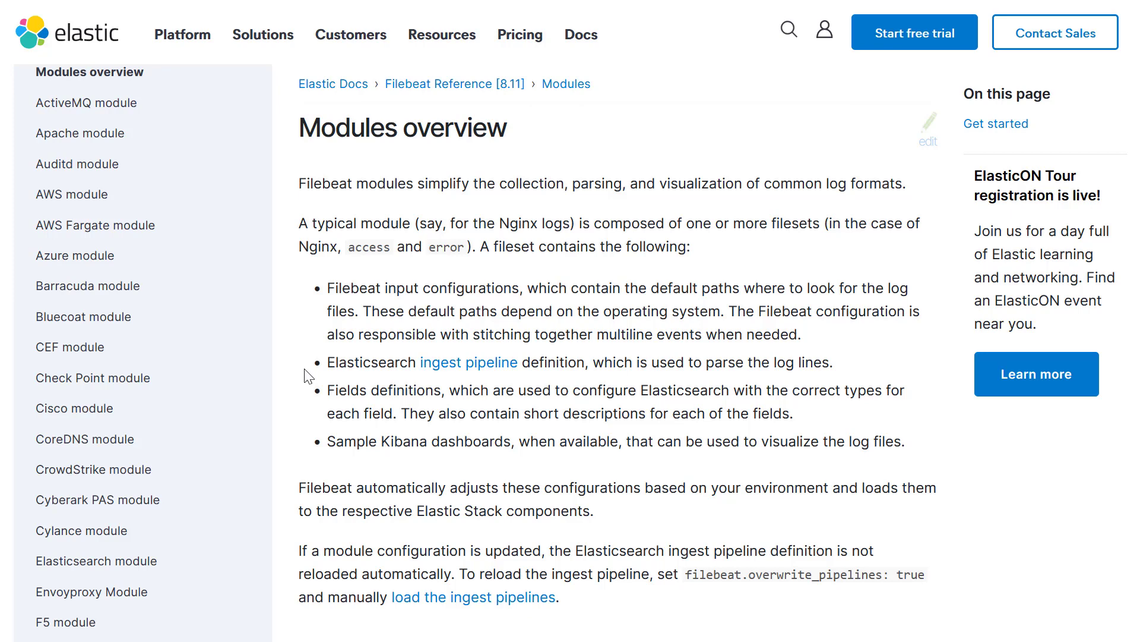
Browse the module list in the Filebeat modules documentation in Firefox and open the Fortinet module page to view its firewall fileset settings
{"action": "scroll", "coordinate": [123, 367], "scroll_direction": "up", "scroll_amount": 3}
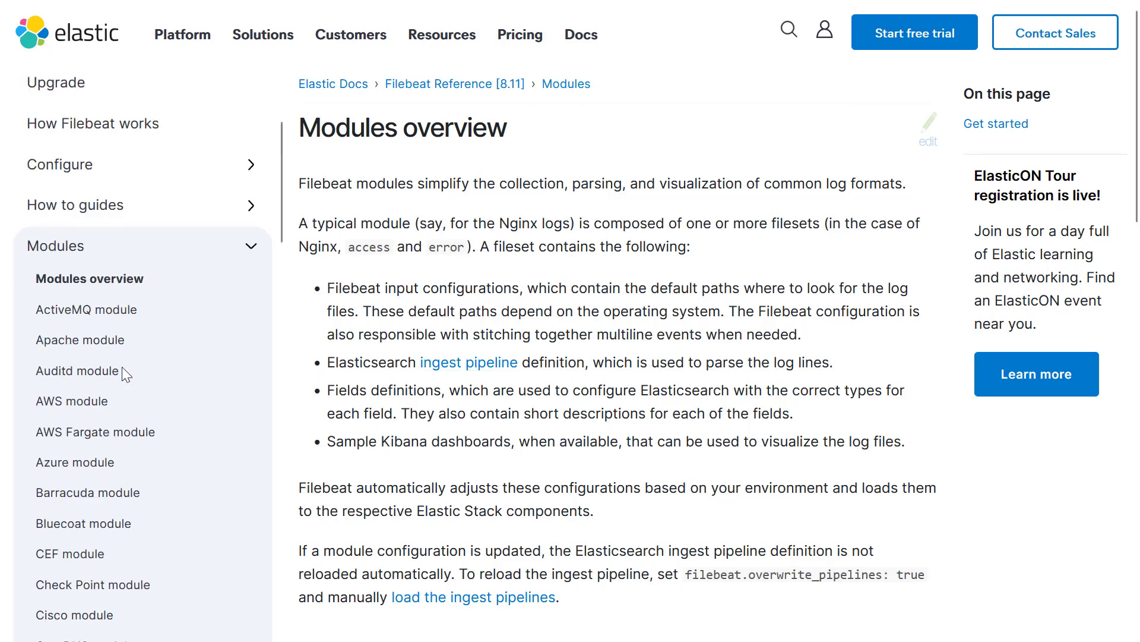
{"action": "scroll", "coordinate": [122, 366], "scroll_direction": "down", "scroll_amount": 3}
{"action": "scroll", "coordinate": [123, 366], "scroll_direction": "down", "scroll_amount": 2}
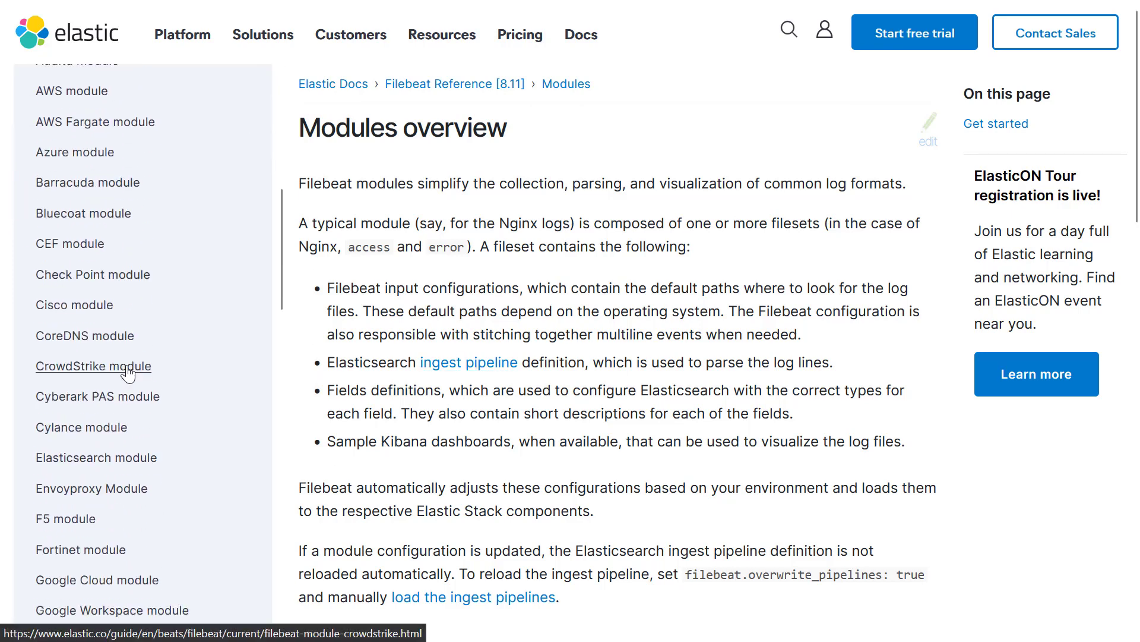
{"action": "scroll", "coordinate": [130, 368], "scroll_direction": "down", "scroll_amount": 2}
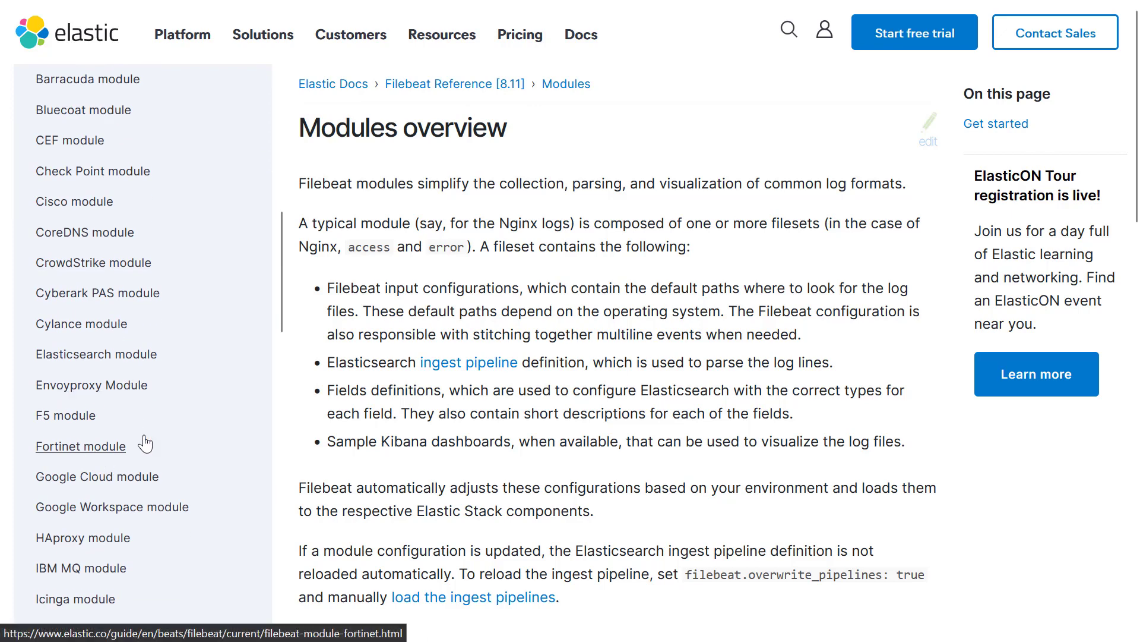
{"action": "left_click", "coordinate": [79, 445]}
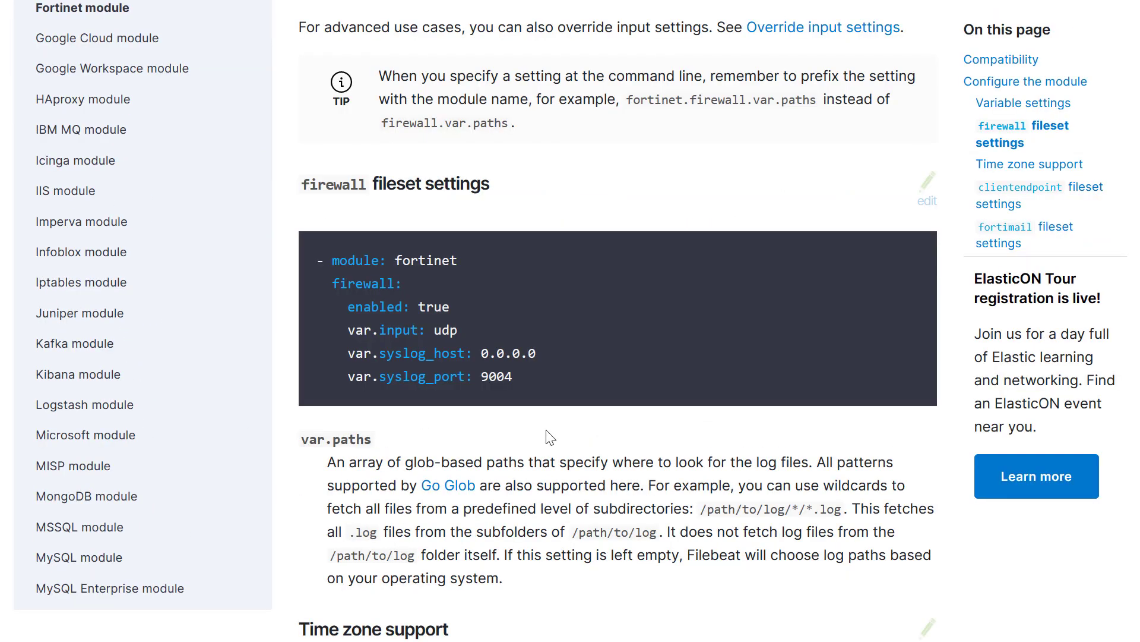
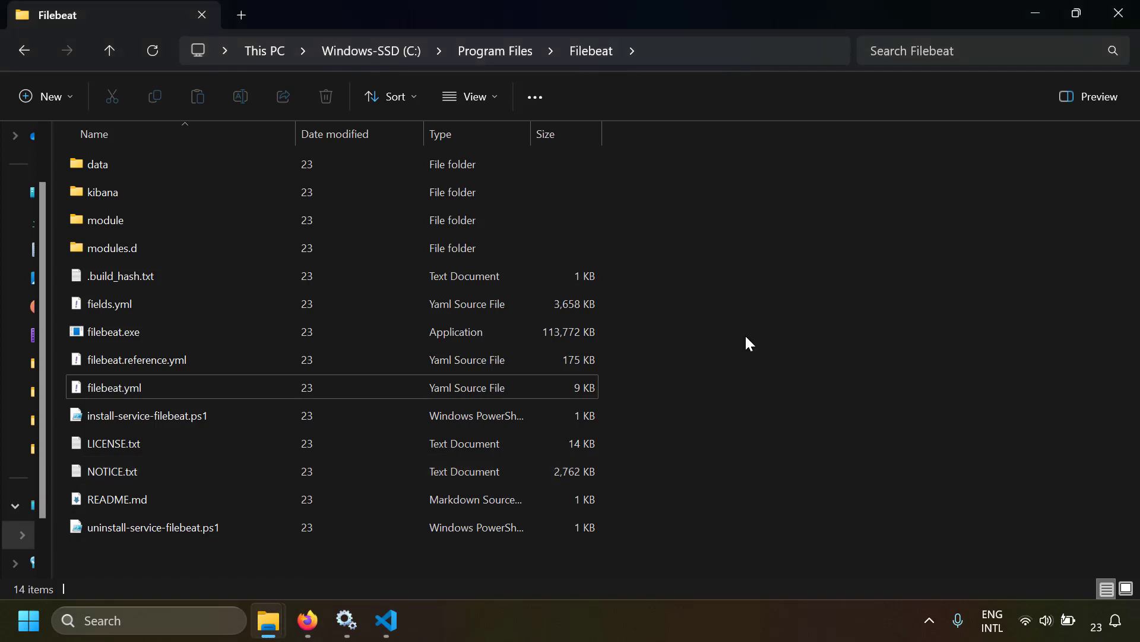
Open the modules.d folder inside the Filebeat program folder in File Explorer and look through the disabled module configuration files
{"action": "double_click", "coordinate": [197, 243]}
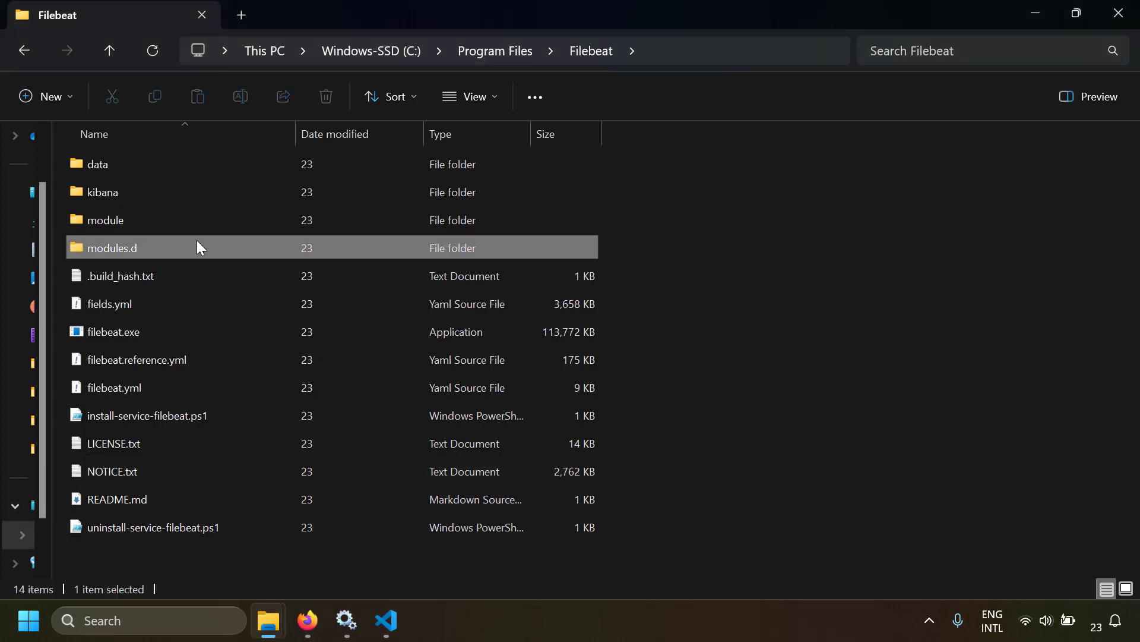
{"action": "scroll", "coordinate": [728, 278], "scroll_direction": "down", "scroll_amount": 5}
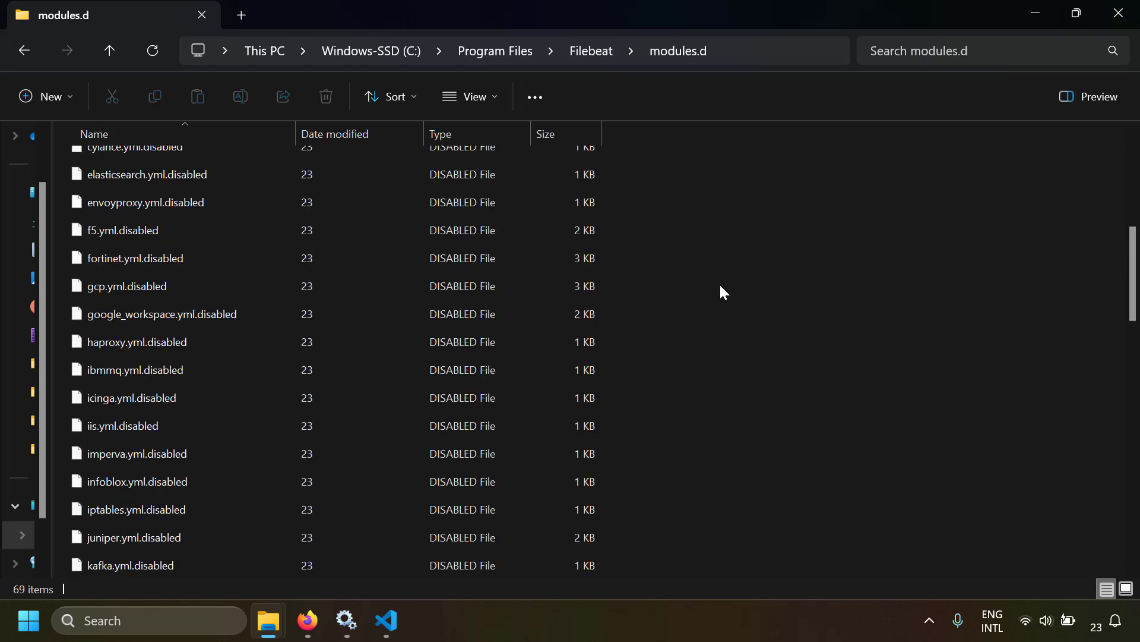
{"action": "scroll", "coordinate": [720, 285], "scroll_direction": "up", "scroll_amount": 5}
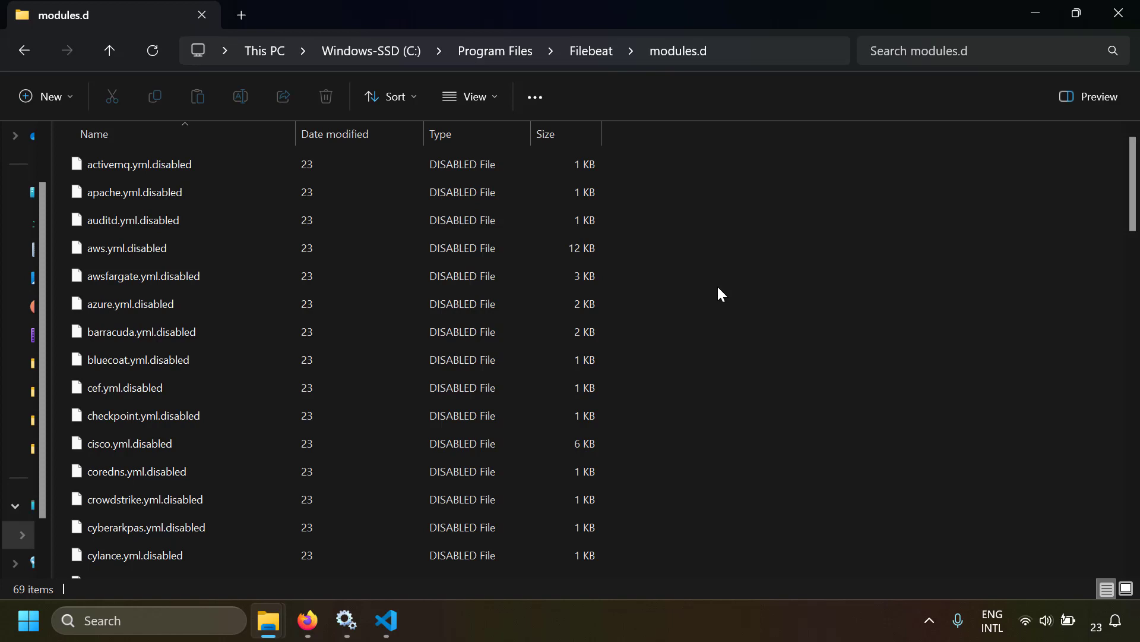
{"action": "scroll", "coordinate": [717, 284], "scroll_direction": "down", "scroll_amount": 2}
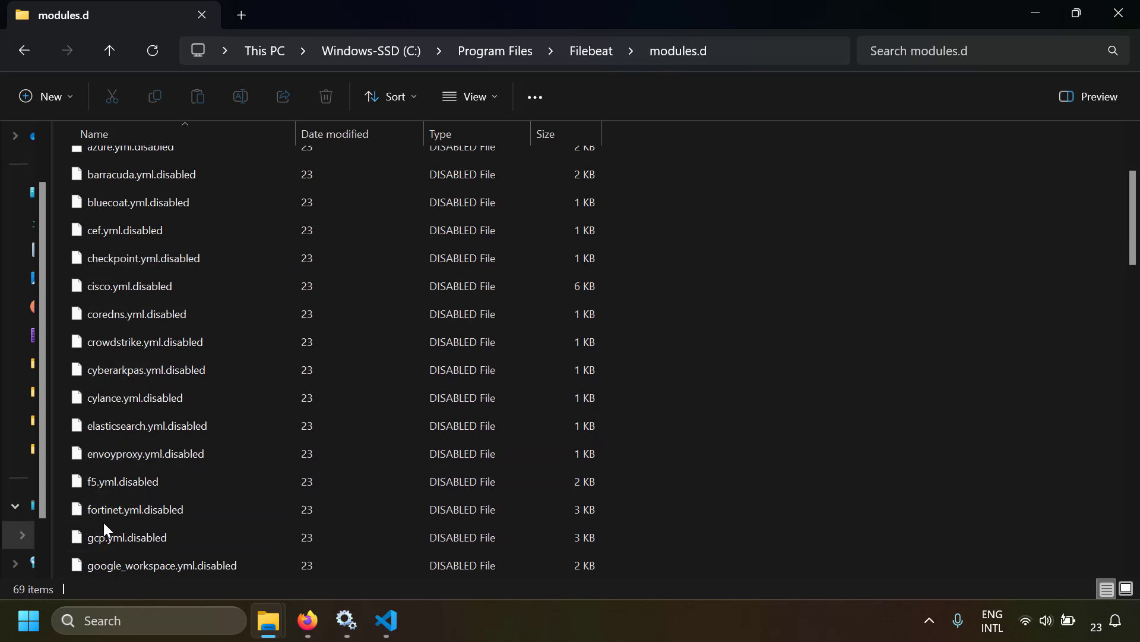
Enable the Fortinet module by renaming fortinet.yml.disabled to fortinet.yml, granting administrator permission for the change
{"action": "left_click", "coordinate": [169, 516]}
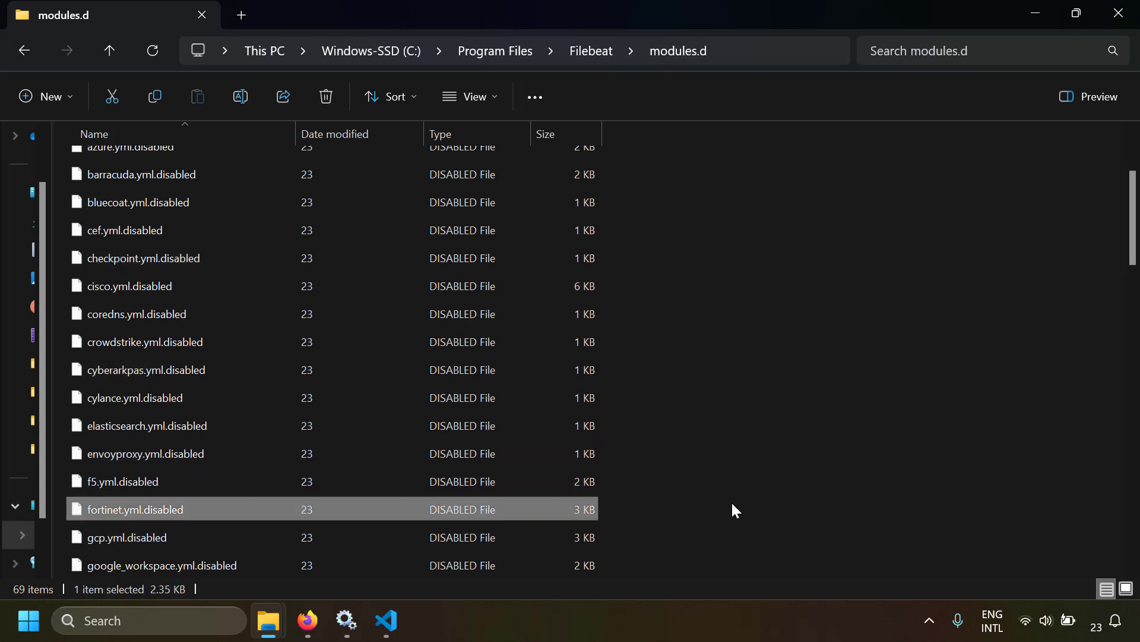
{"action": "key", "text": "F2"}
{"action": "key", "text": "End"}
{"action": "key", "text": "ctrl+shift+Left"}
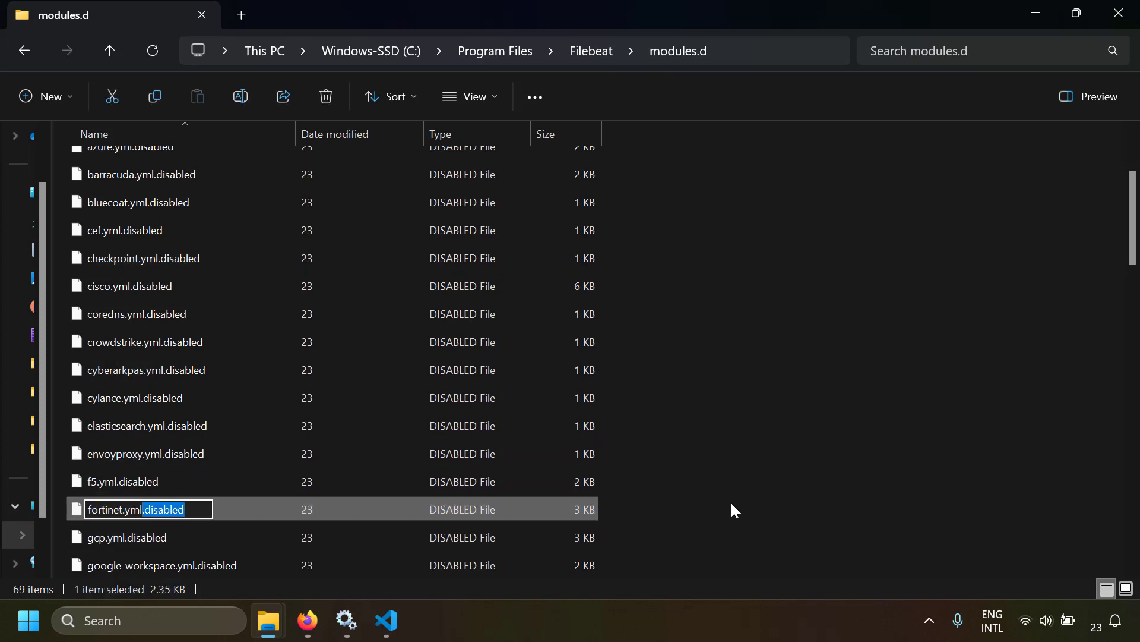
{"action": "key", "text": "BackSpace"}
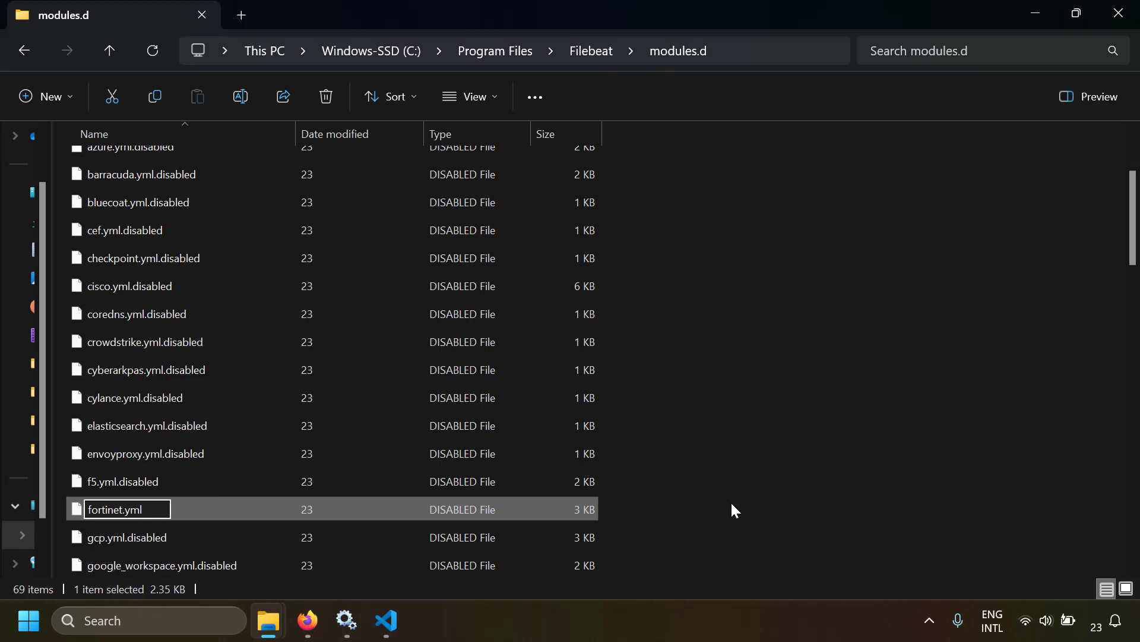
{"action": "key", "text": "Return"}
{"action": "key", "text": "Return"}
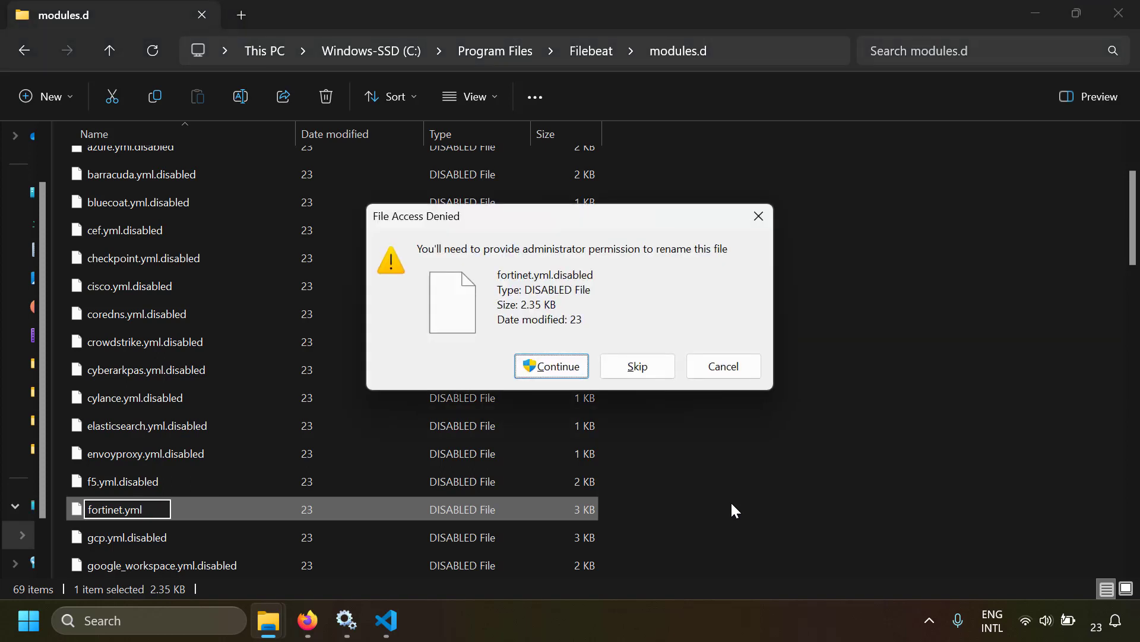
{"action": "left_click", "coordinate": [549, 369]}
Open fortinet.yml in VS Code, set the firewall fileset's enabled value to true and uncomment its var.input: udp setting
{"action": "scroll", "coordinate": [802, 420], "scroll_direction": "down", "scroll_amount": 2}
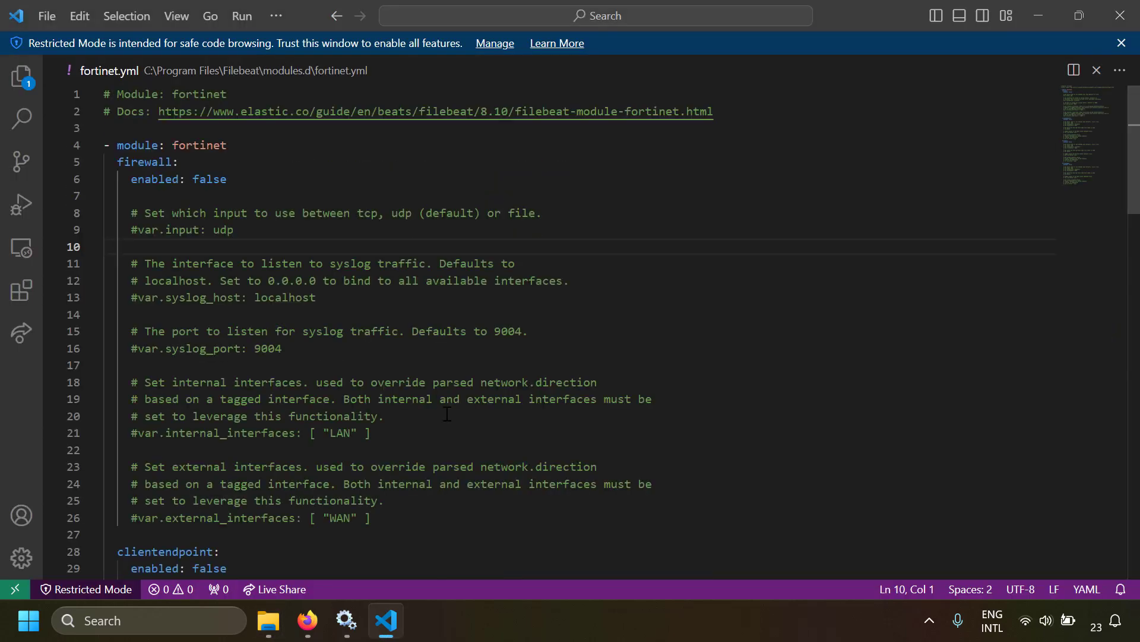
{"action": "left_click", "coordinate": [126, 162]}
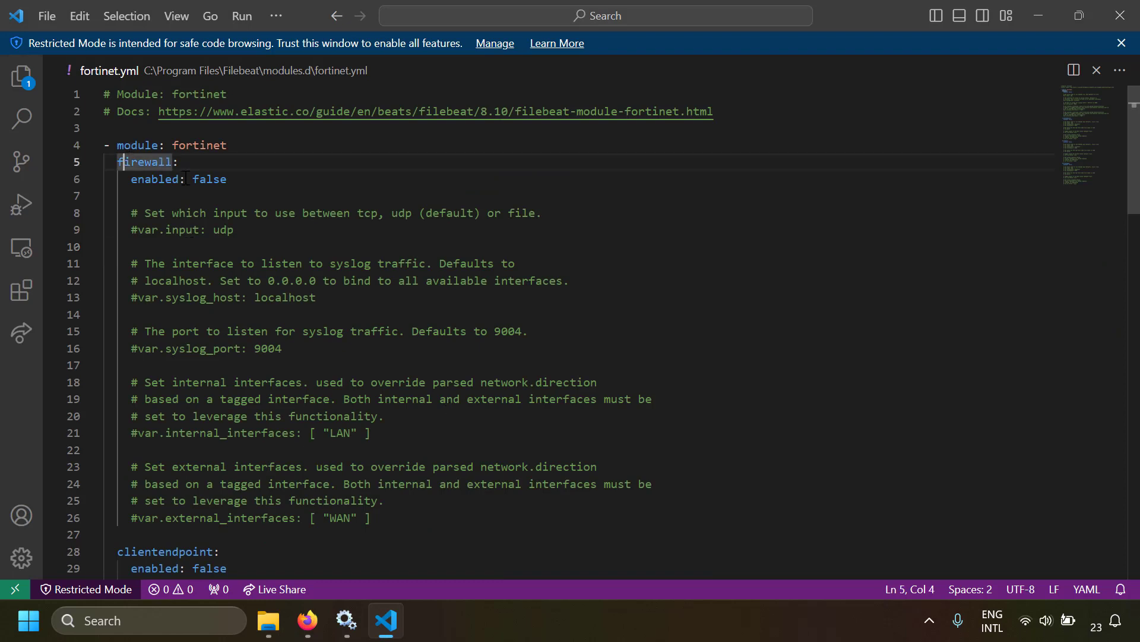
{"action": "left_click_drag", "start_coordinate": [146, 146], "coordinate": [228, 145]}
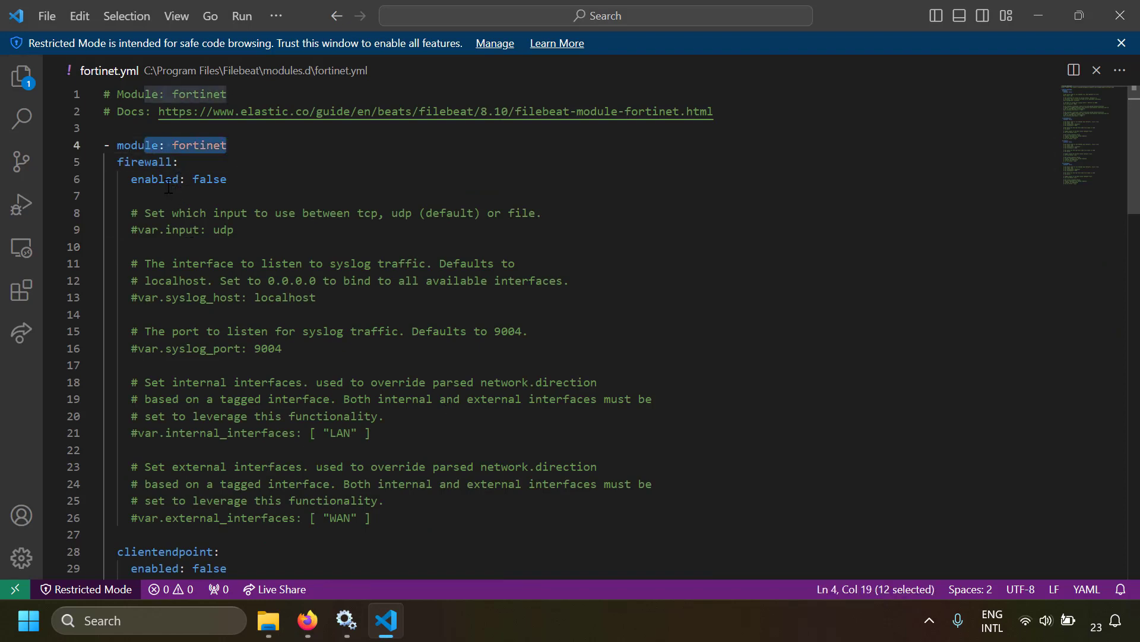
{"action": "double_click", "coordinate": [208, 178]}
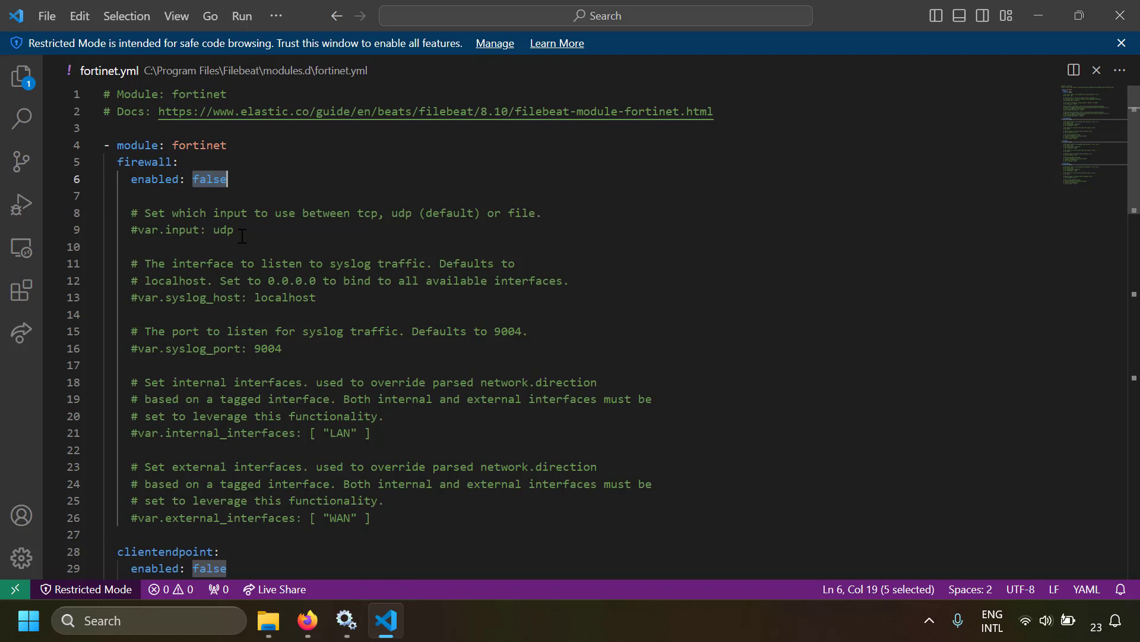
{"action": "type", "text": "true"}
{"action": "left_click", "coordinate": [241, 231]}
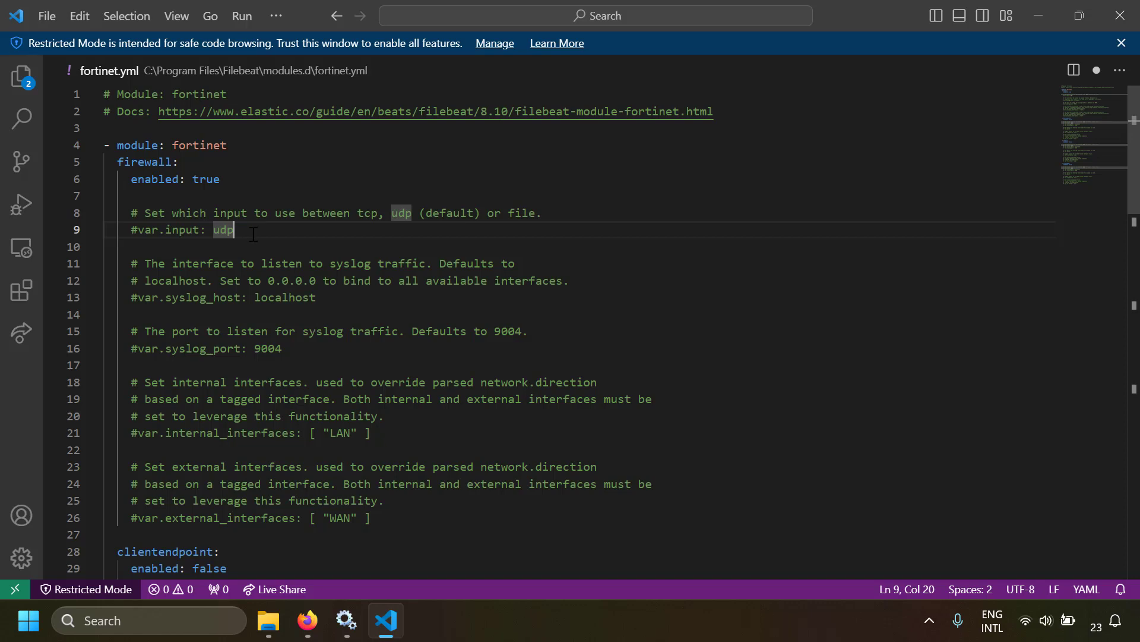
{"action": "key", "text": "ctrl+slash"}
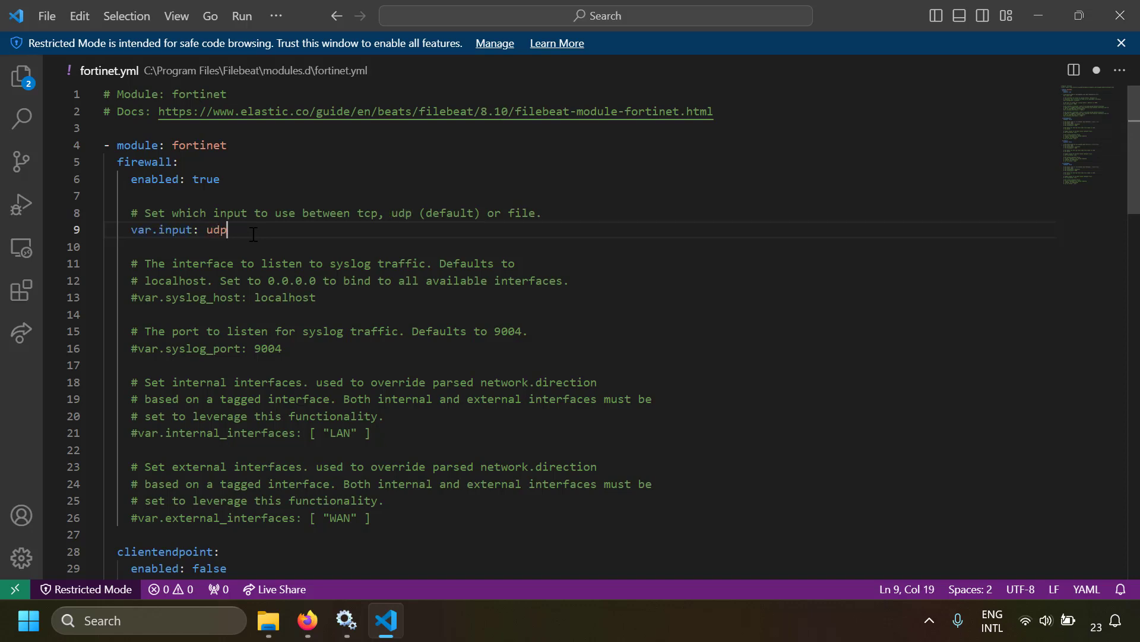
Uncomment the firewall fileset's var.syslog_port setting and set it to 514
{"action": "left_click", "coordinate": [292, 349]}
{"action": "key", "text": "ctrl+slash"}
{"action": "key", "text": "ctrl+shift+Left"}
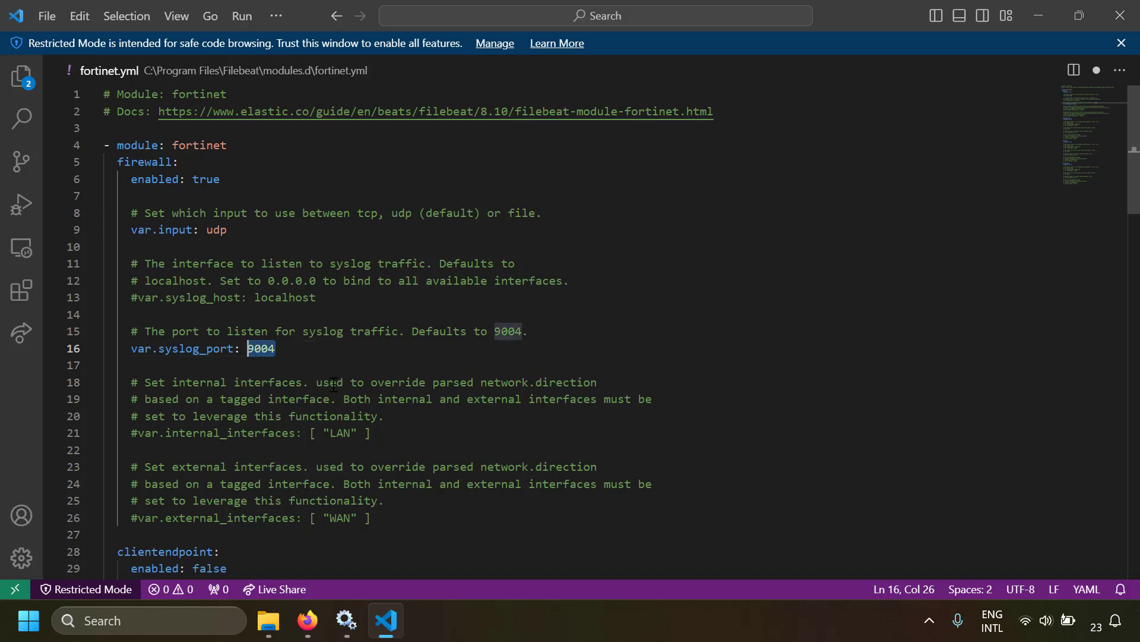
{"action": "type", "text": "514"}
Uncomment the firewall fileset's var.syslog_host setting and set it to 192.168.1.10
{"action": "key", "text": "Up"}
{"action": "key", "text": "Up"}
{"action": "key", "text": "Up"}
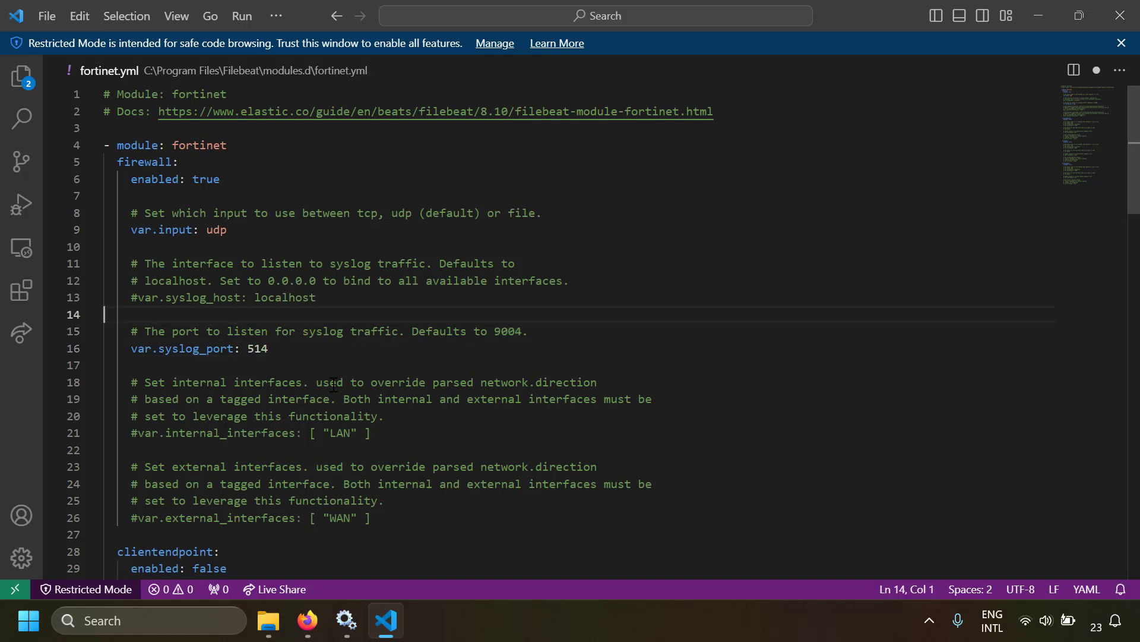
{"action": "key", "text": "ctrl+slash"}
{"action": "key", "text": "ctrl+d"}
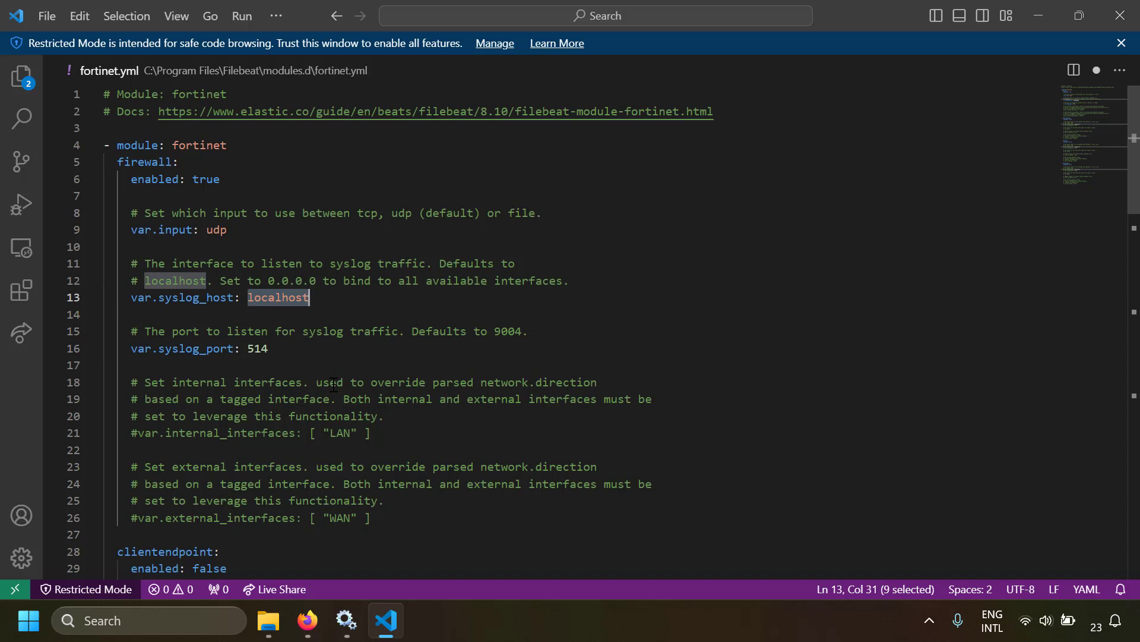
{"action": "type", "text": "192"}
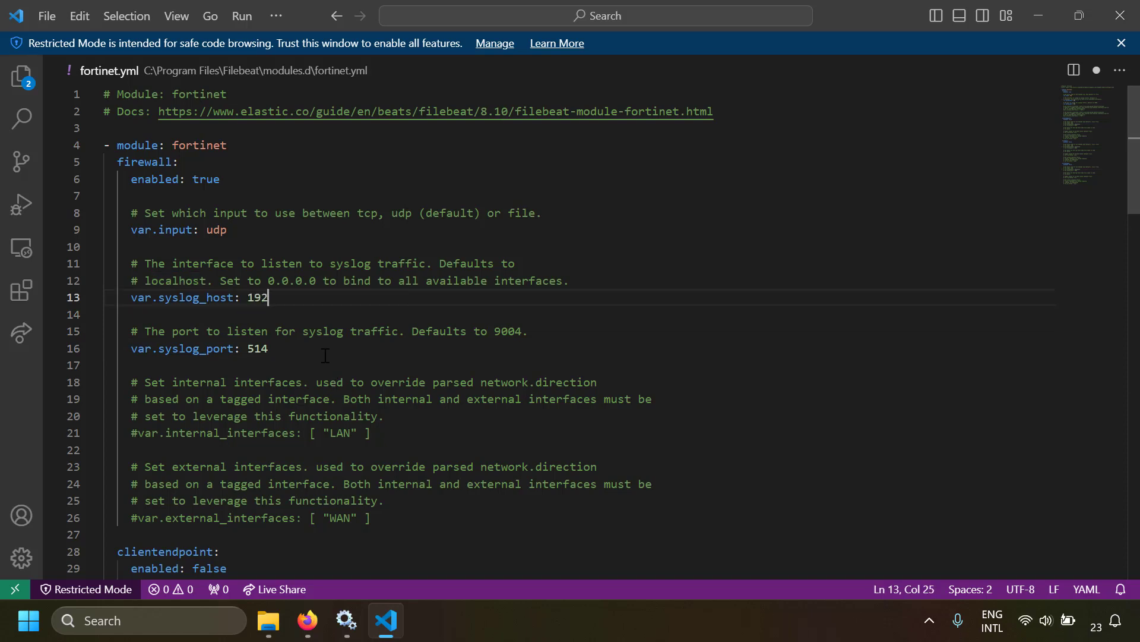
{"action": "type", "text": ".168.1.10"}
{"action": "left_click", "coordinate": [325, 355]}
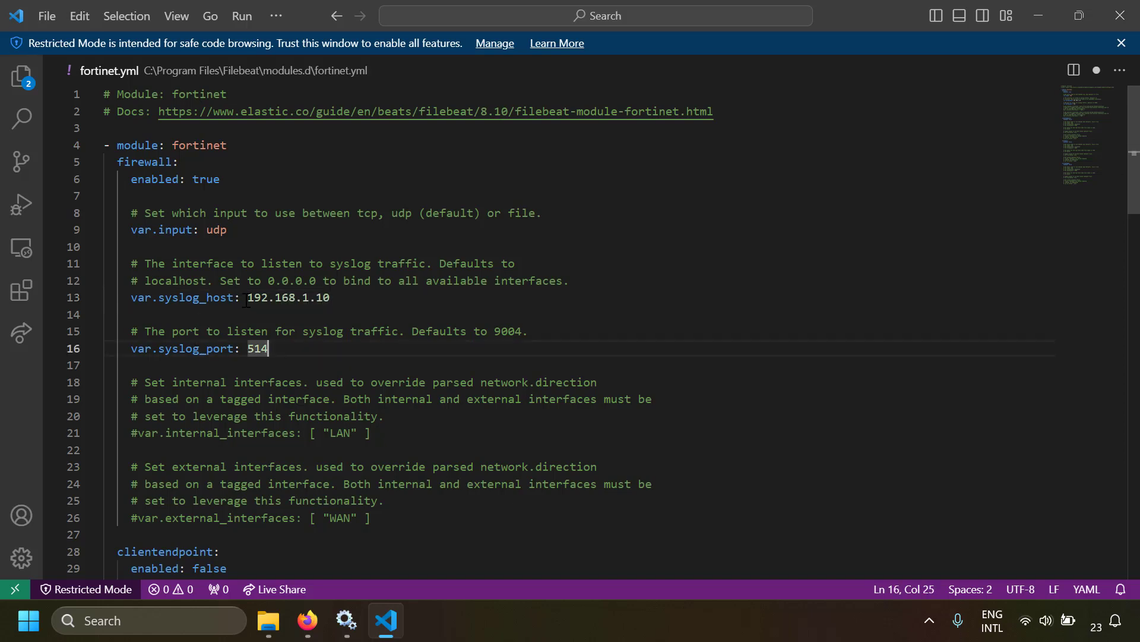
{"action": "left_click", "coordinate": [265, 298]}
{"action": "left_click", "coordinate": [351, 298], "text": "shift"}
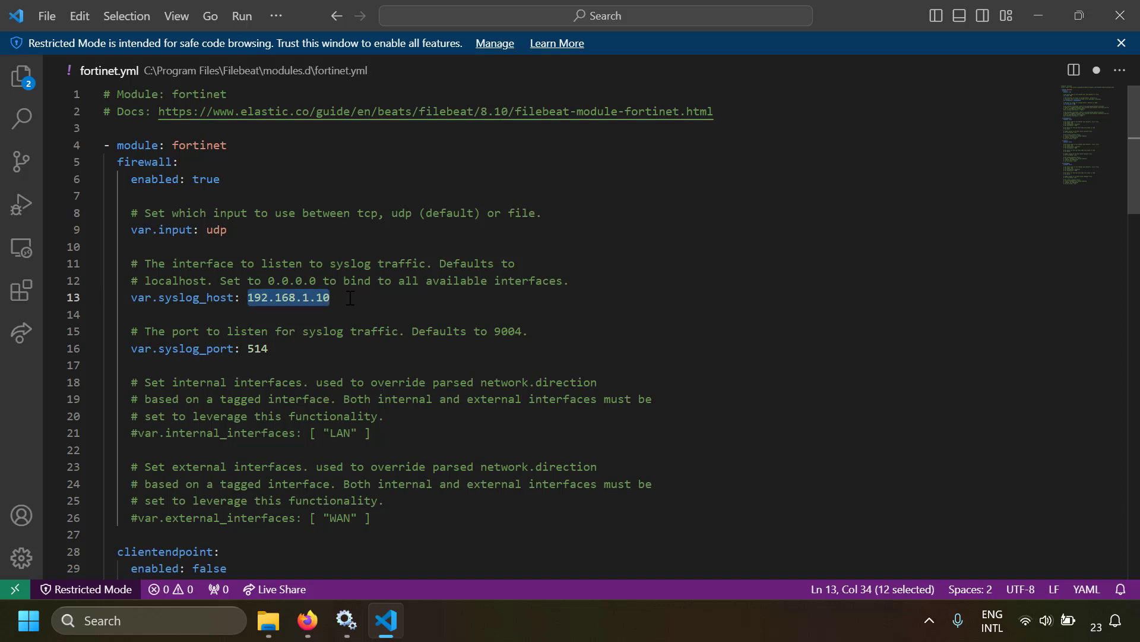
{"action": "left_click", "coordinate": [351, 298]}
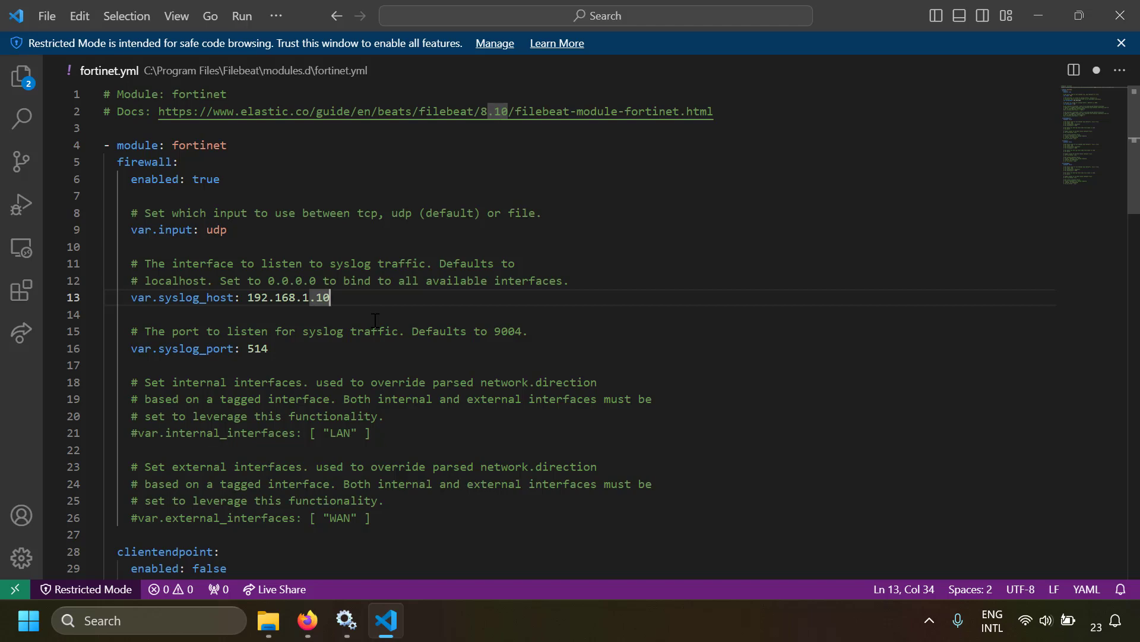
Locate the nginx and IIS module files in the modules.d folder in File Explorer, and enable the IIS module as iis.yml
{"action": "key", "text": "alt+Tab"}
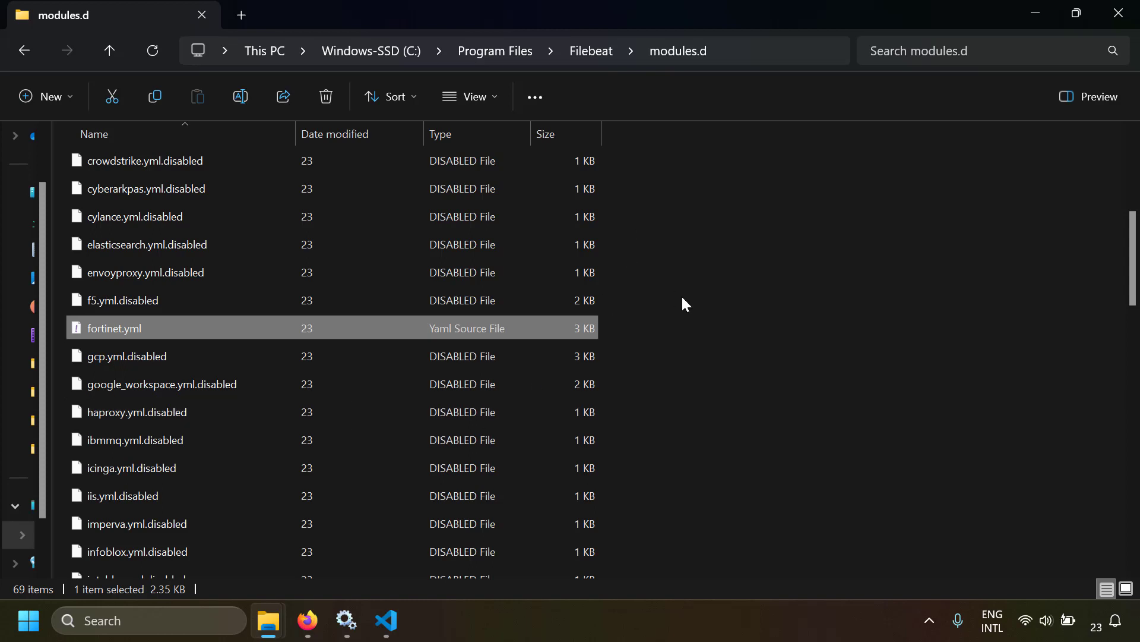
{"action": "type", "text": "nginx"}
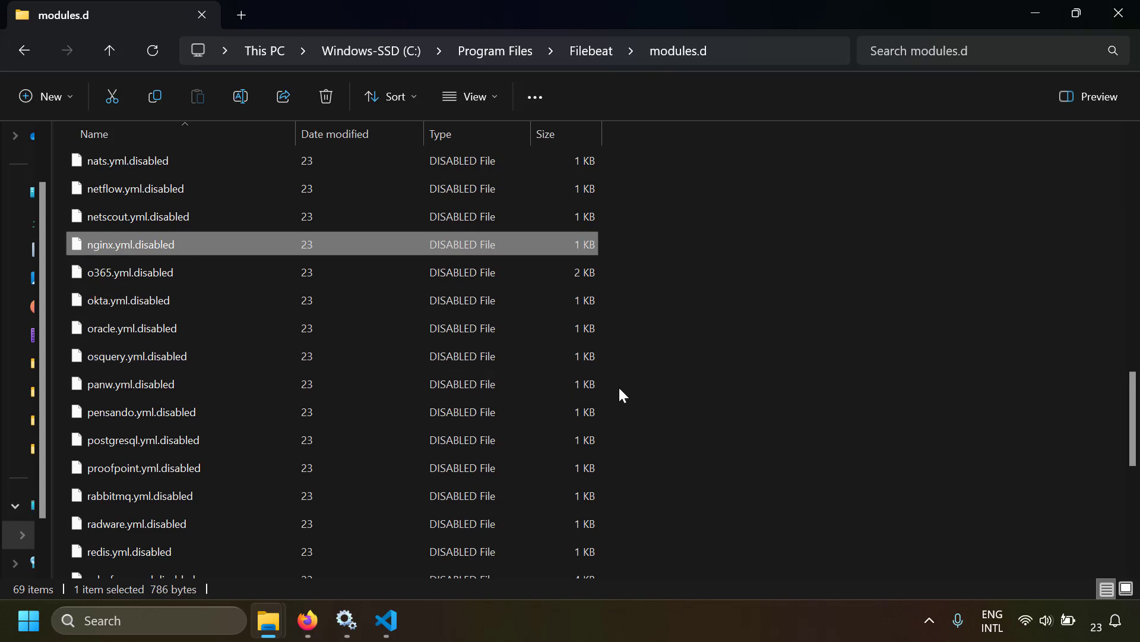
{"action": "type", "text": "iis"}
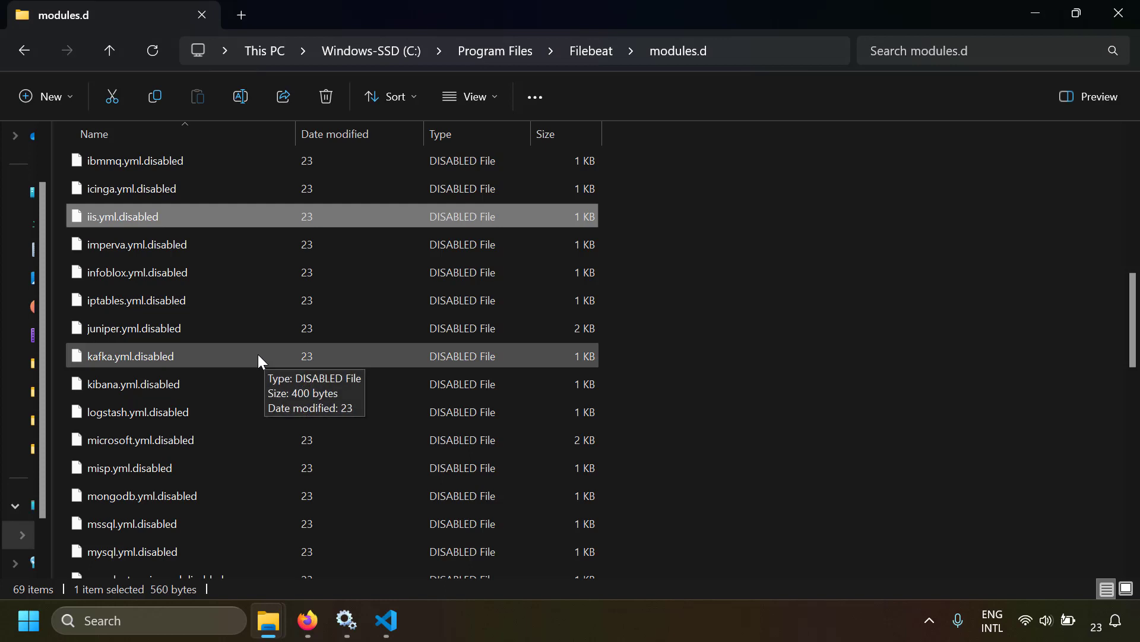
{"action": "key", "text": "ctrl+z"}
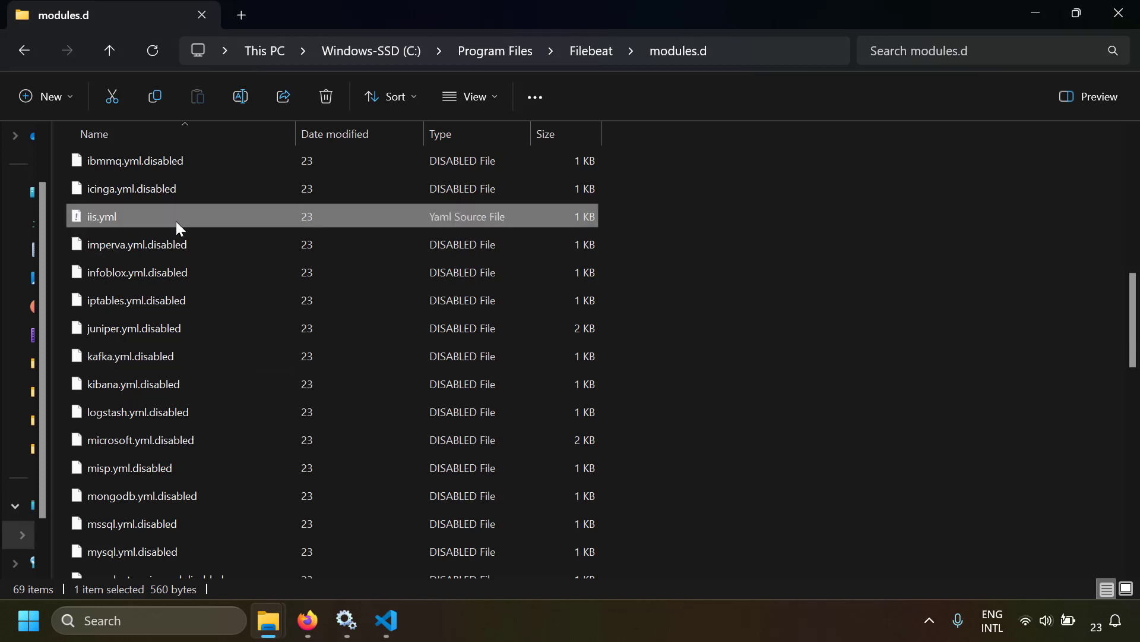
Open iis.yml in VS Code, set enabled to true under access and highlight the custom log path under var.paths
{"action": "double_click", "coordinate": [177, 222]}
{"action": "double_click", "coordinate": [208, 196]}
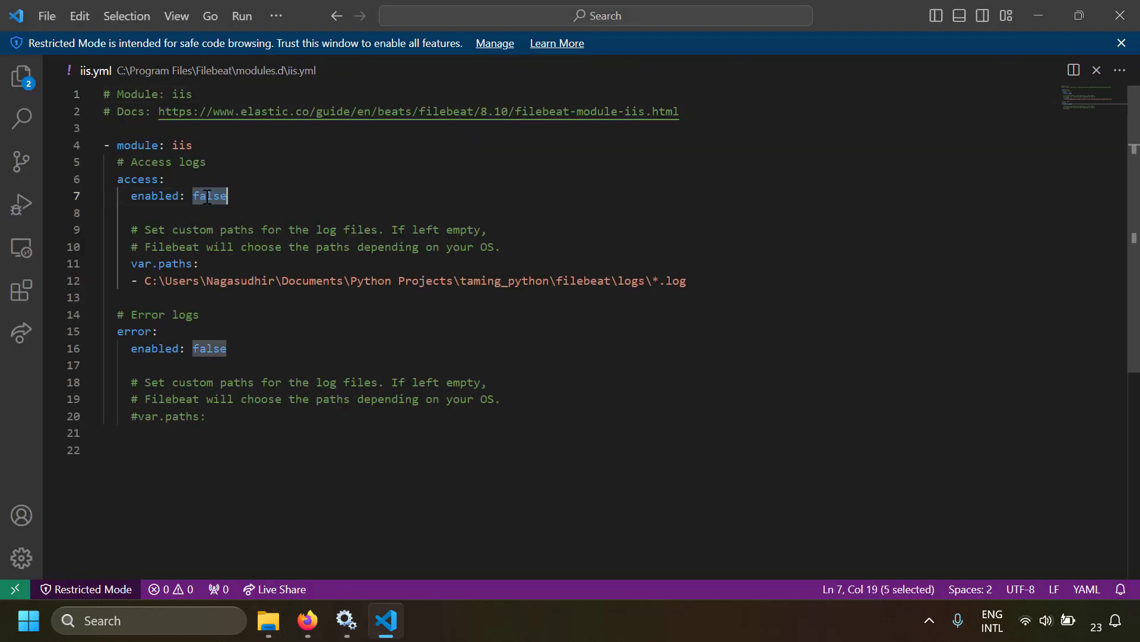
{"action": "type", "text": "true"}
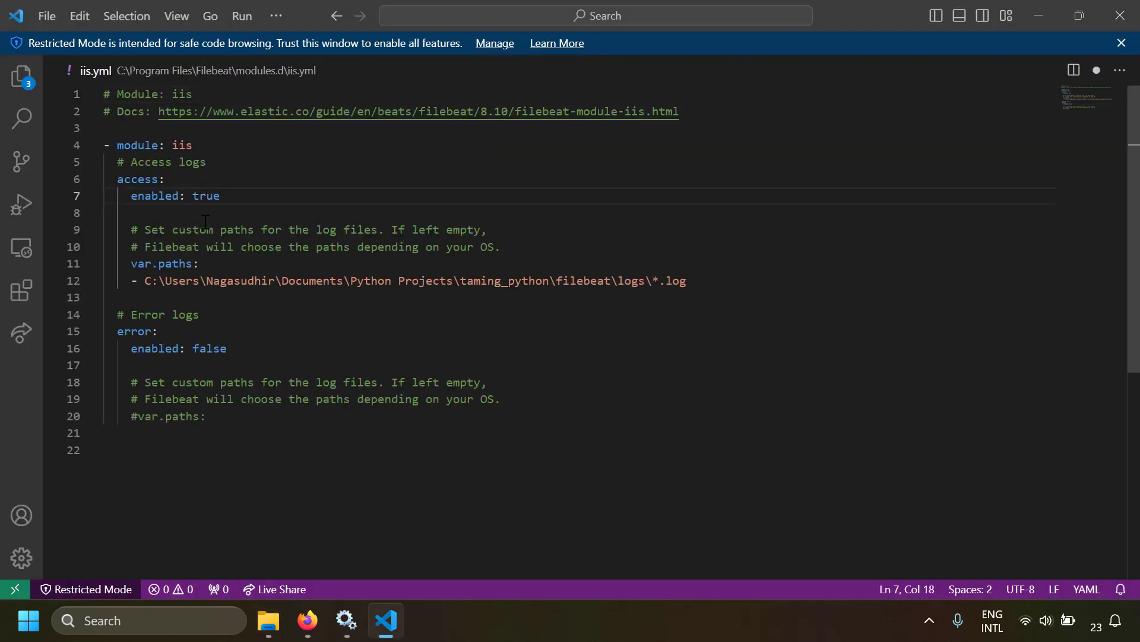
{"action": "left_click_drag", "start_coordinate": [143, 282], "coordinate": [690, 280]}
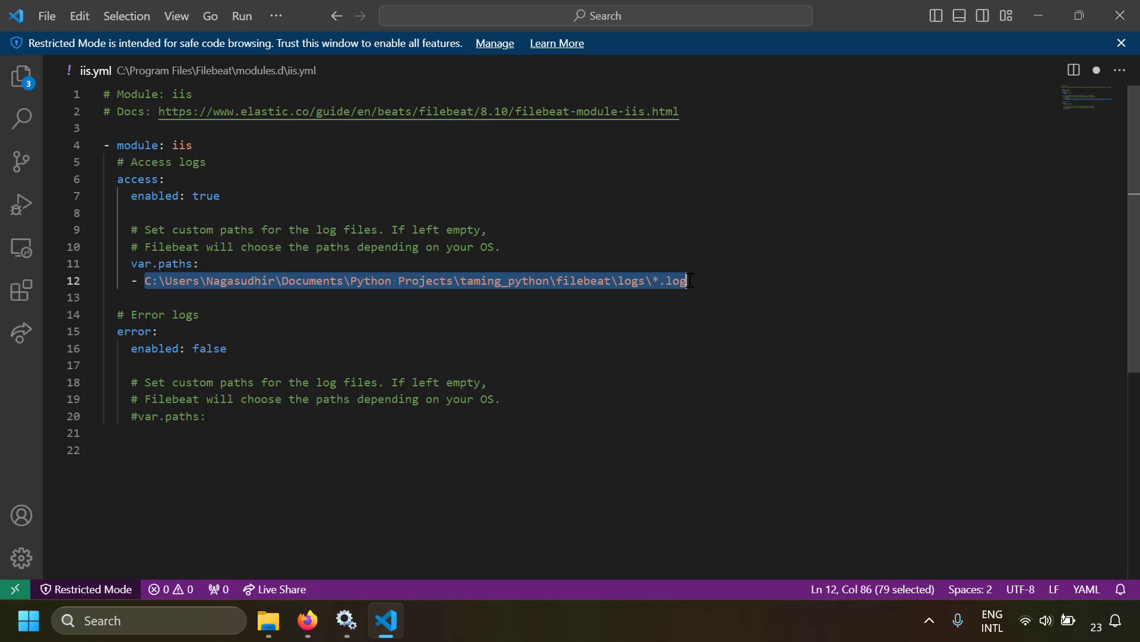
Look back at the Fortinet module documentation in Firefox, the modules.d folder in File Explorer and the Filebeat architecture diagram
{"action": "key", "text": "alt+Tab"}
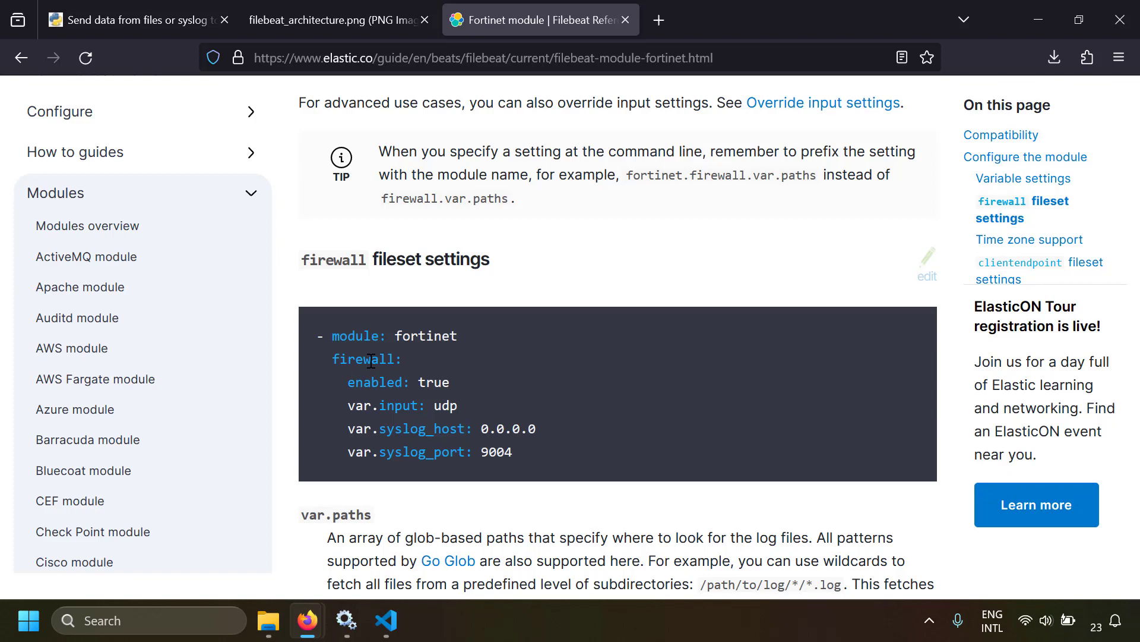
{"action": "key", "text": "alt+Tab"}
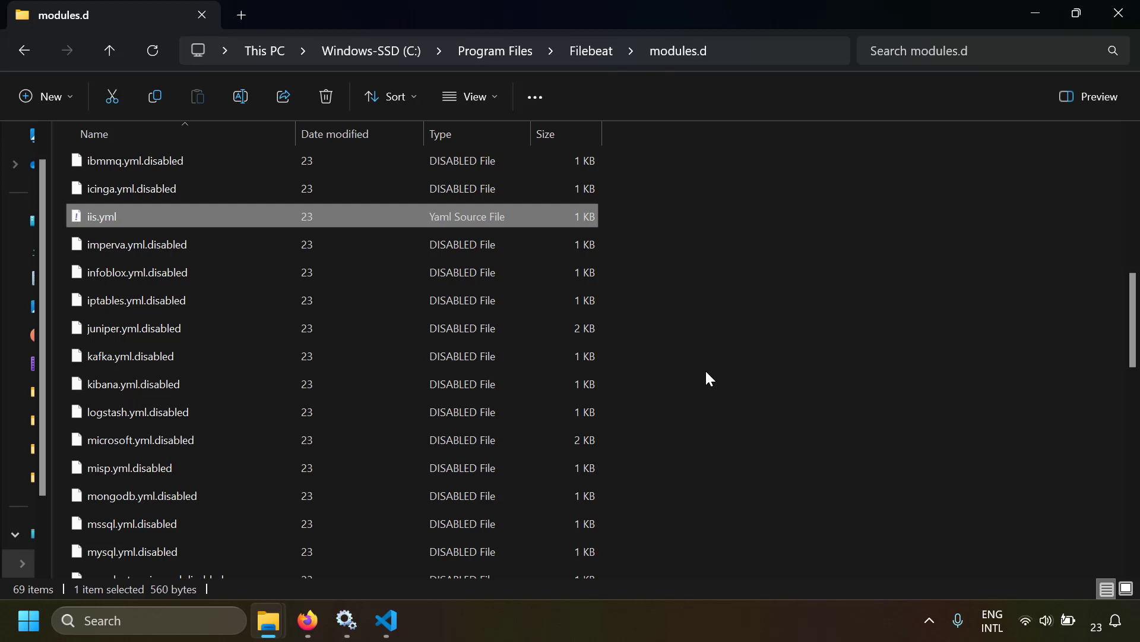
{"action": "key", "text": "alt+Tab"}
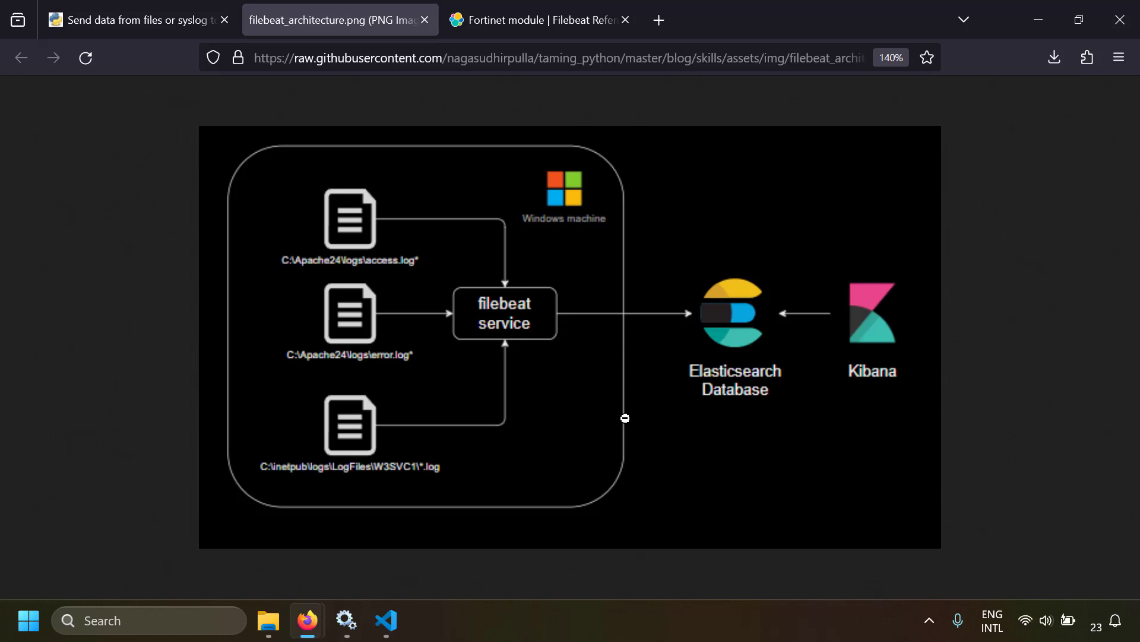
Switch to Kibana, go to Index Management under Stack Management and view the data streams
{"action": "key", "text": "ctrl+Tab"}
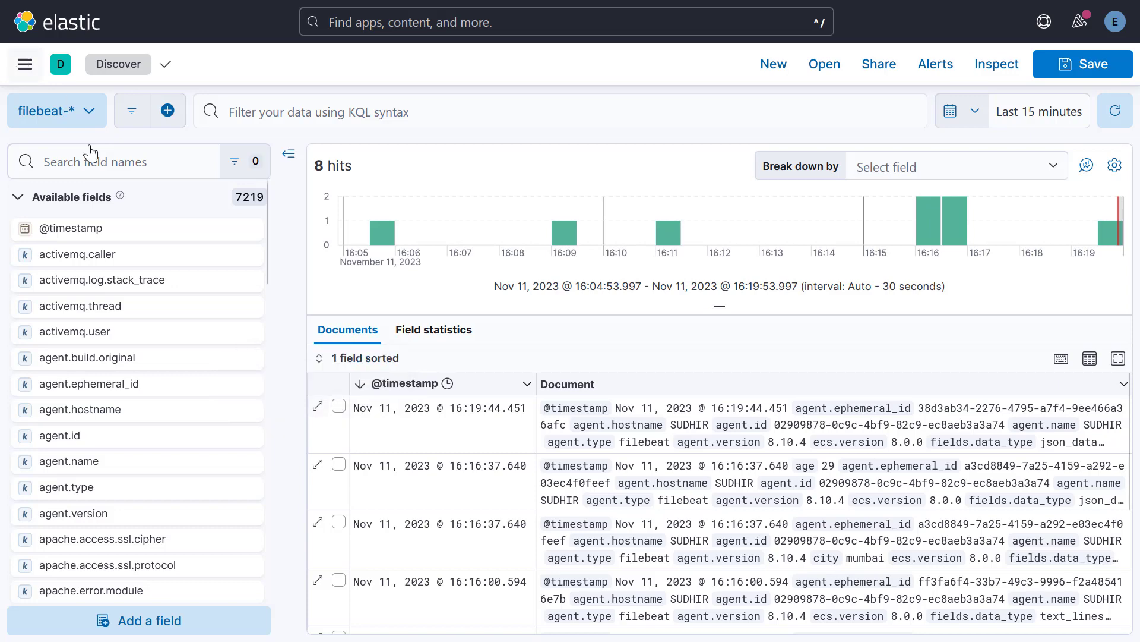
{"action": "left_click", "coordinate": [24, 64]}
{"action": "scroll", "coordinate": [69, 503], "scroll_direction": "down", "scroll_amount": 5}
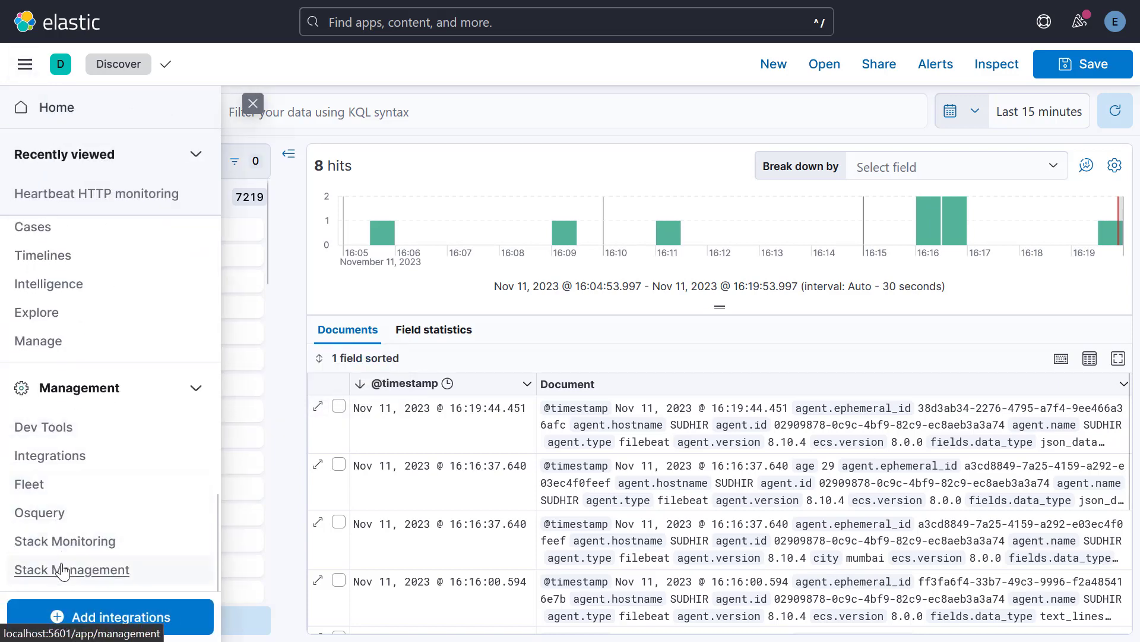
{"action": "left_click", "coordinate": [57, 570]}
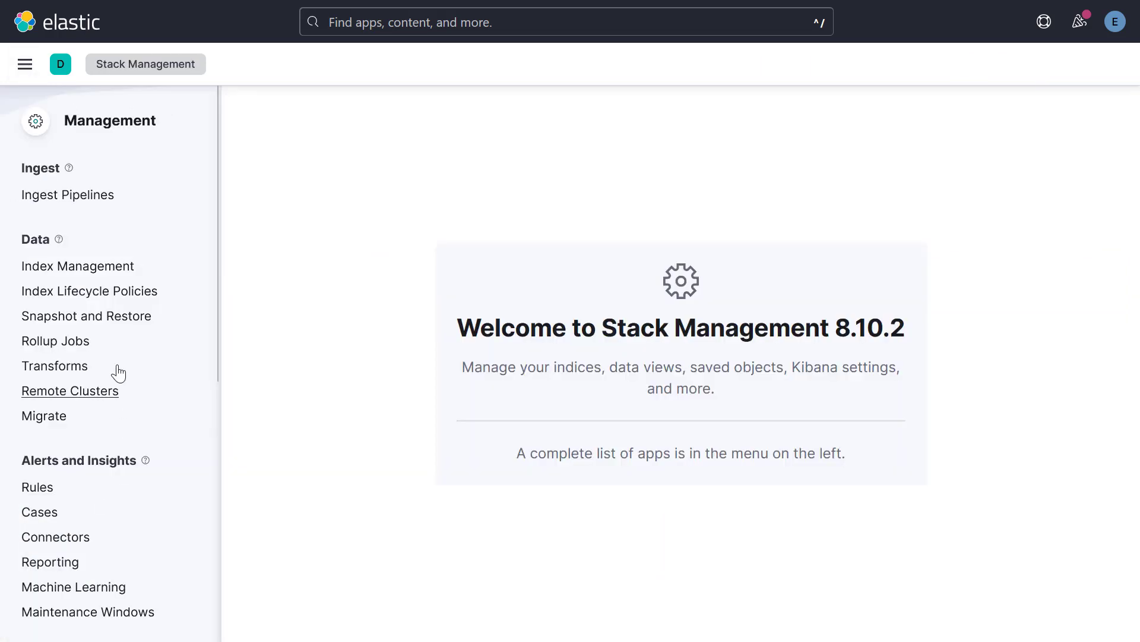
{"action": "left_click", "coordinate": [104, 277]}
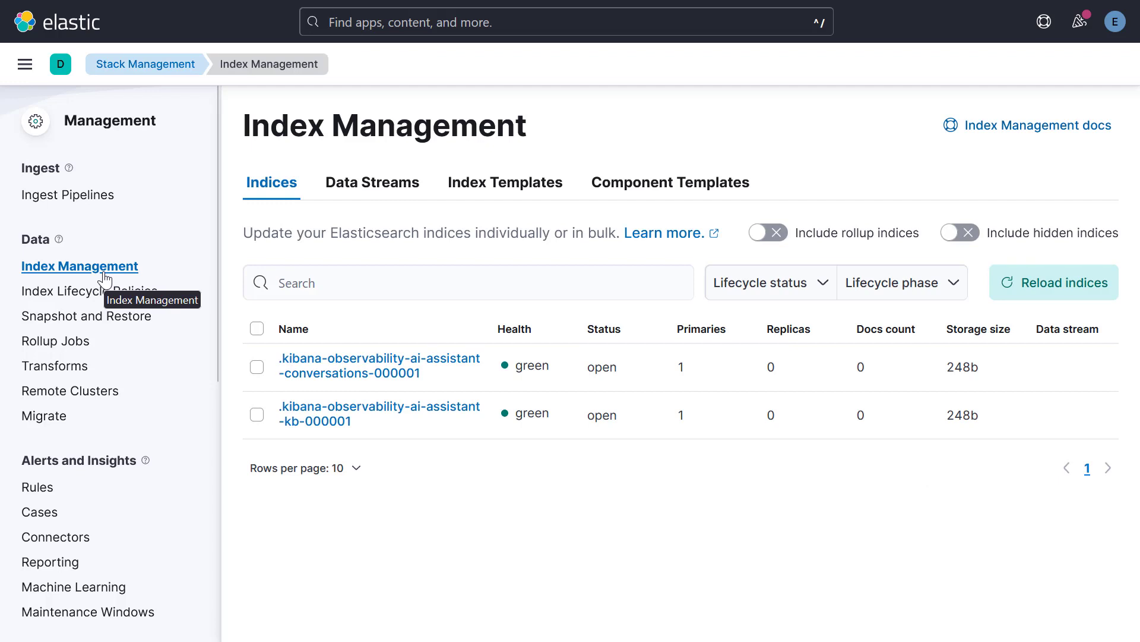
{"action": "left_click", "coordinate": [350, 199]}
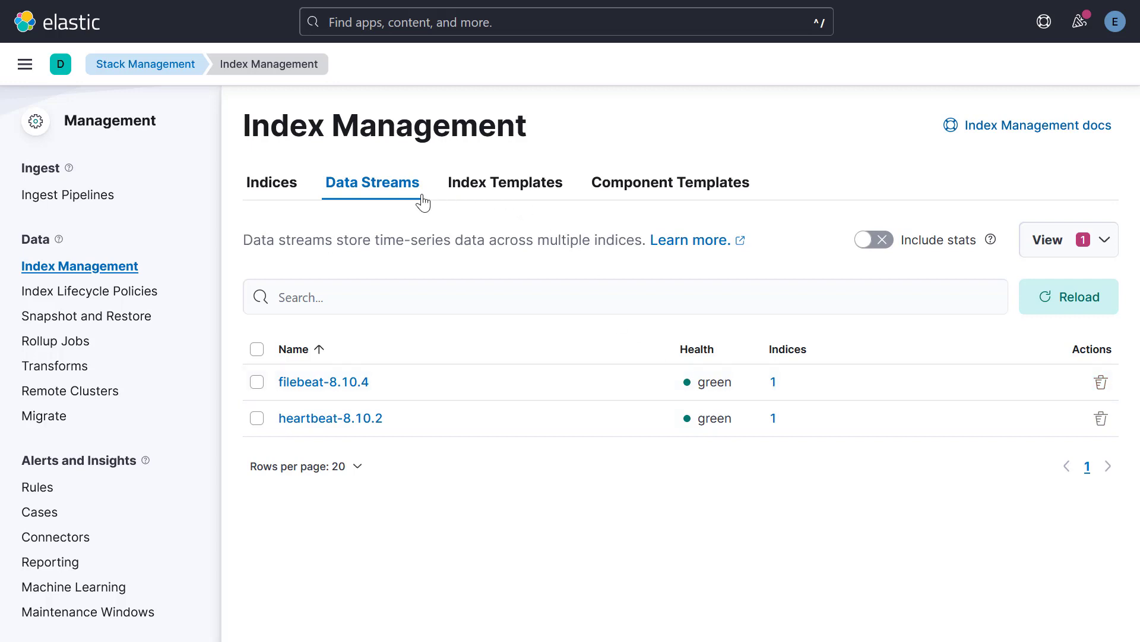
Search the index templates for "file" and open the filebeat-8.10.4 template for editing
{"action": "left_click", "coordinate": [511, 199]}
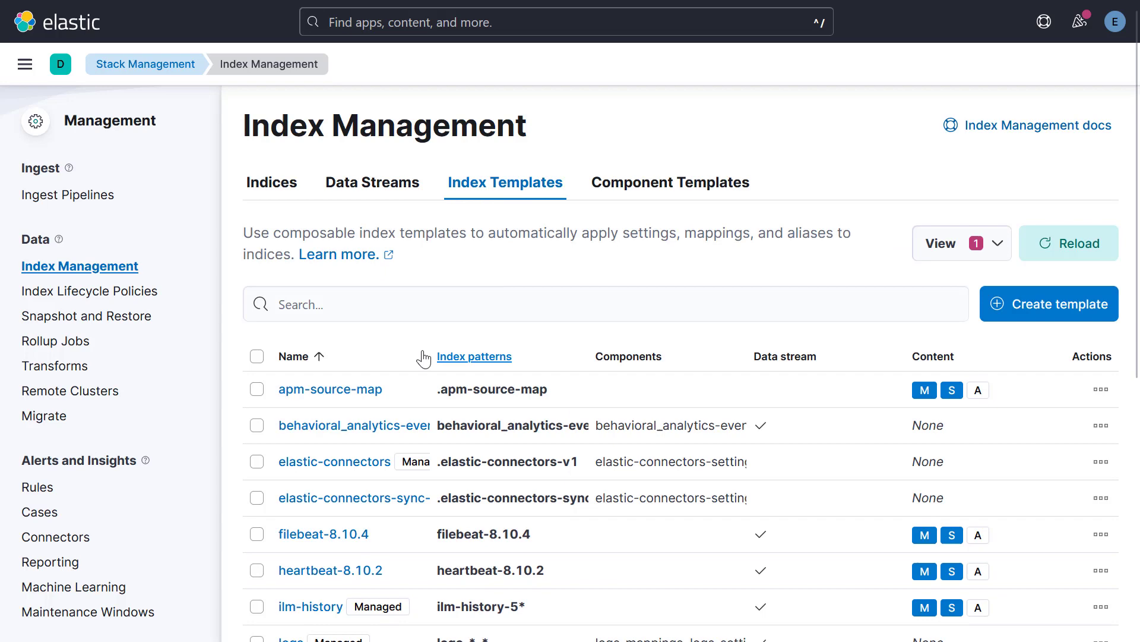
{"action": "left_click", "coordinate": [408, 318]}
{"action": "type", "text": "file"}
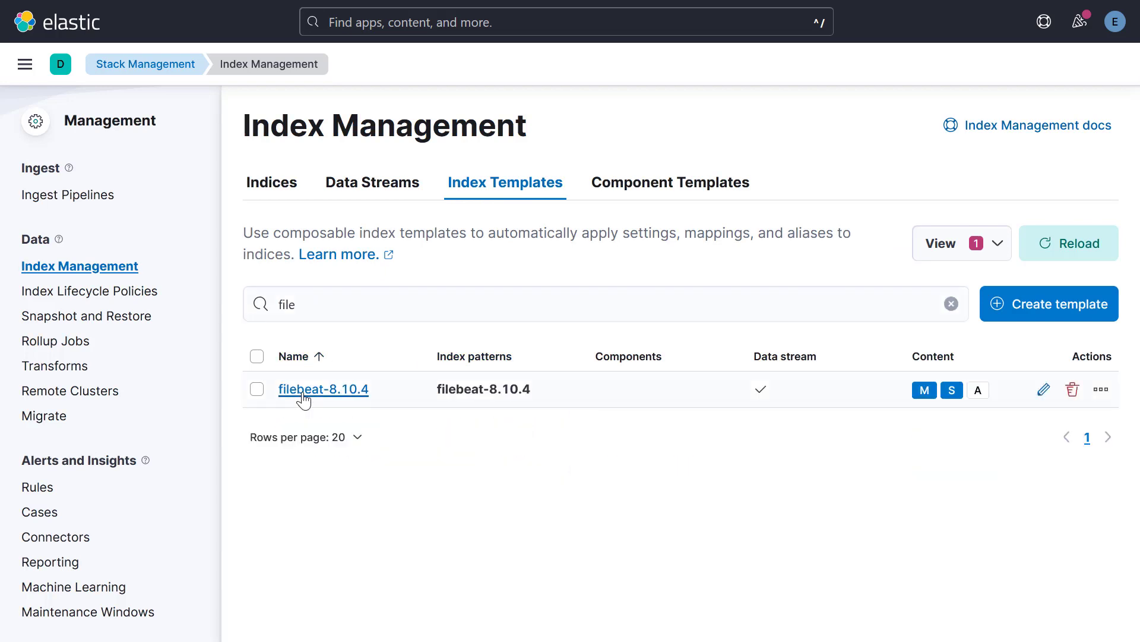
{"action": "left_click", "coordinate": [307, 391]}
{"action": "left_click", "coordinate": [1054, 610]}
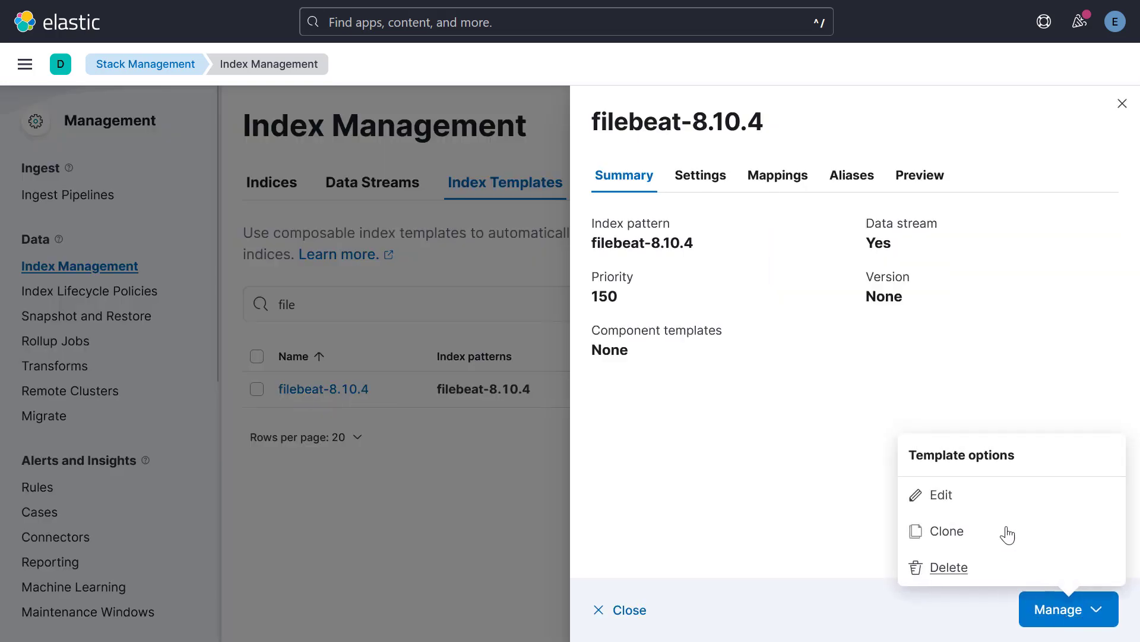
{"action": "left_click", "coordinate": [961, 502]}
Examine the template's mapped fields and index settings, and open its review summary
{"action": "left_click", "coordinate": [793, 245]}
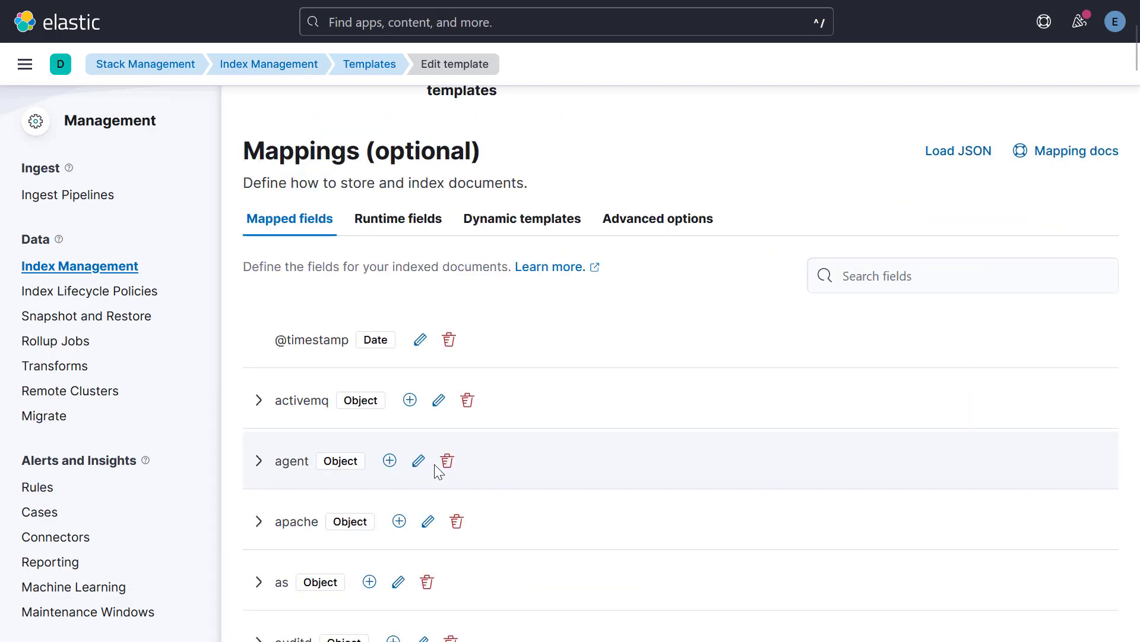
{"action": "scroll", "coordinate": [438, 472], "scroll_direction": "down", "scroll_amount": 4}
{"action": "scroll", "coordinate": [434, 466], "scroll_direction": "up", "scroll_amount": 8}
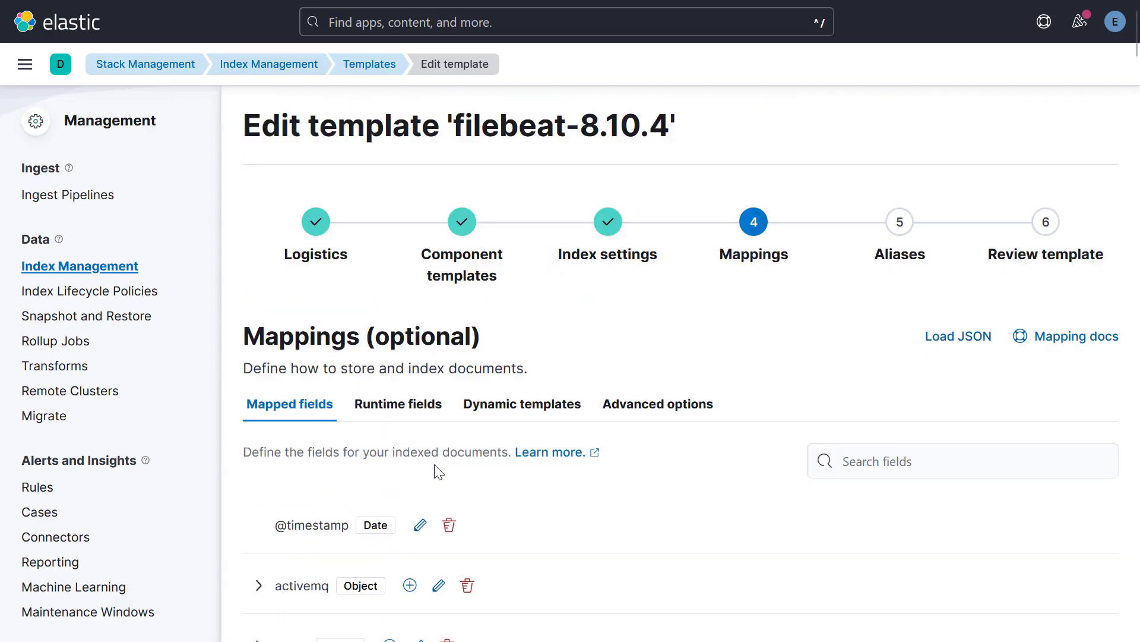
{"action": "left_click", "coordinate": [618, 249]}
{"action": "scroll", "coordinate": [336, 522], "scroll_direction": "down", "scroll_amount": 5}
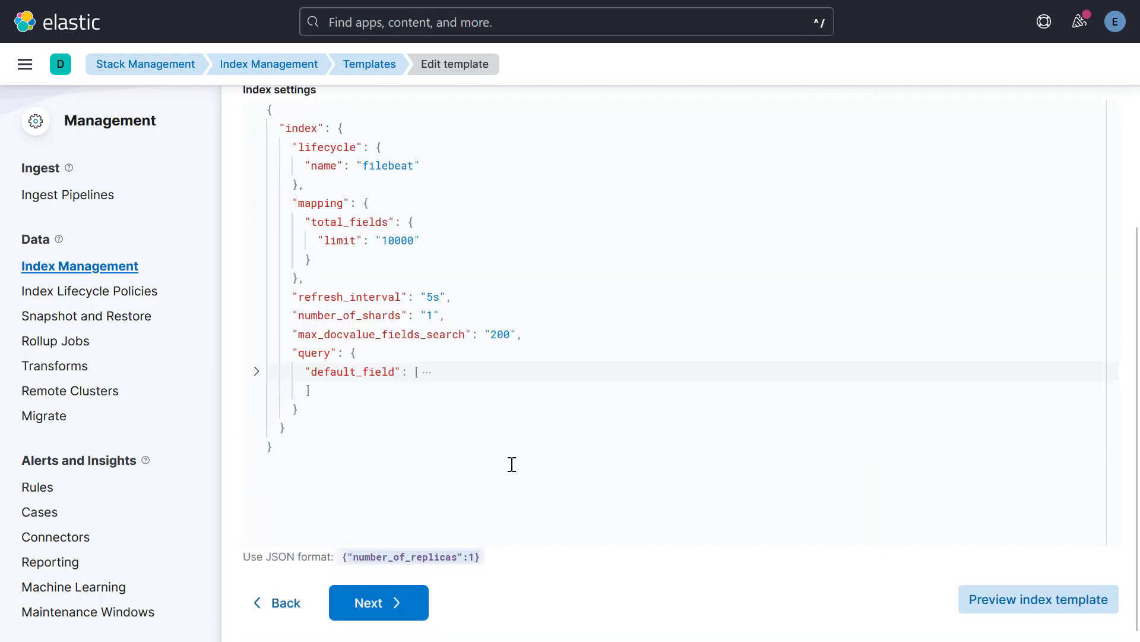
{"action": "scroll", "coordinate": [512, 463], "scroll_direction": "up", "scroll_amount": 5}
{"action": "left_click", "coordinate": [1046, 248]}
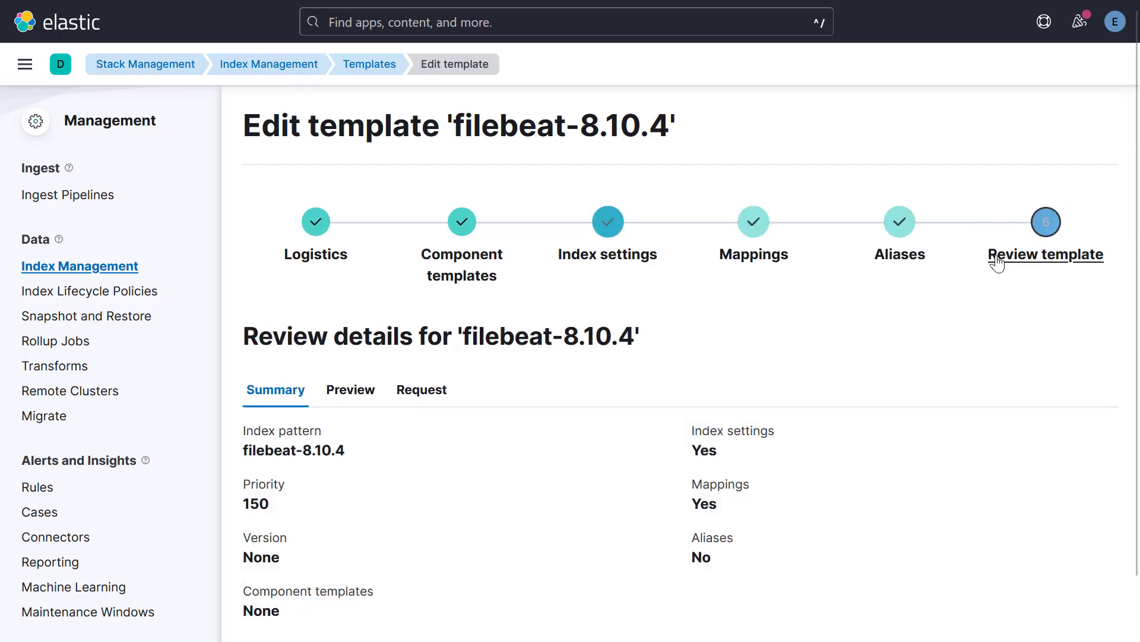
Return from the template review to Index Management and view the data streams, briefly selecting and deselecting filebeat-8.10.4
{"action": "scroll", "coordinate": [531, 427], "scroll_direction": "down", "scroll_amount": 1}
{"action": "left_click", "coordinate": [434, 603]}
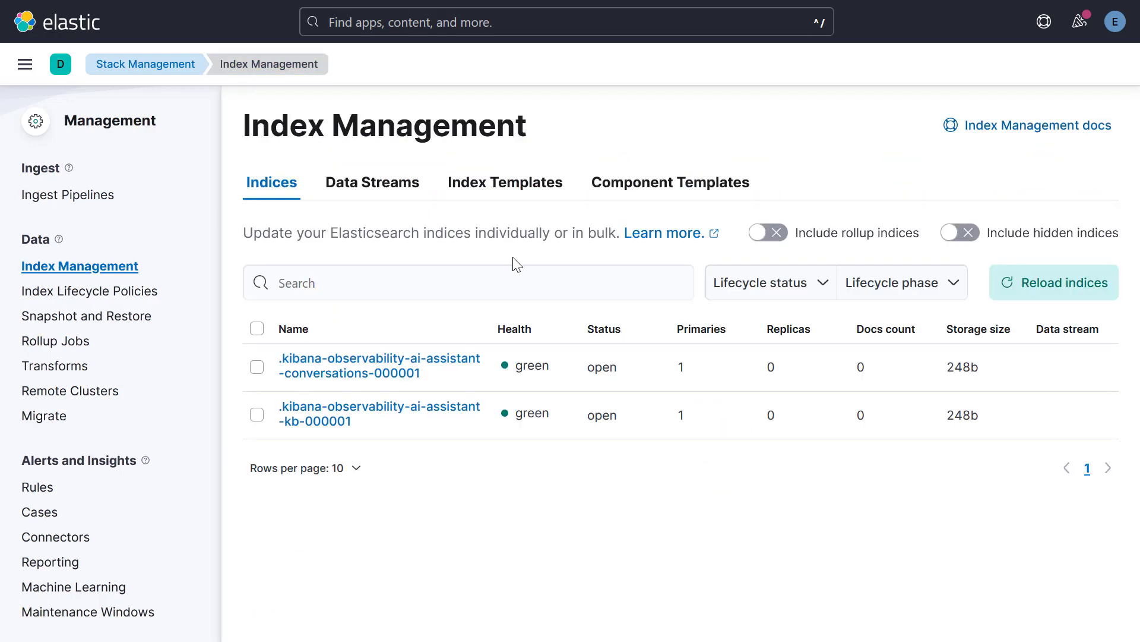
{"action": "left_click", "coordinate": [397, 191]}
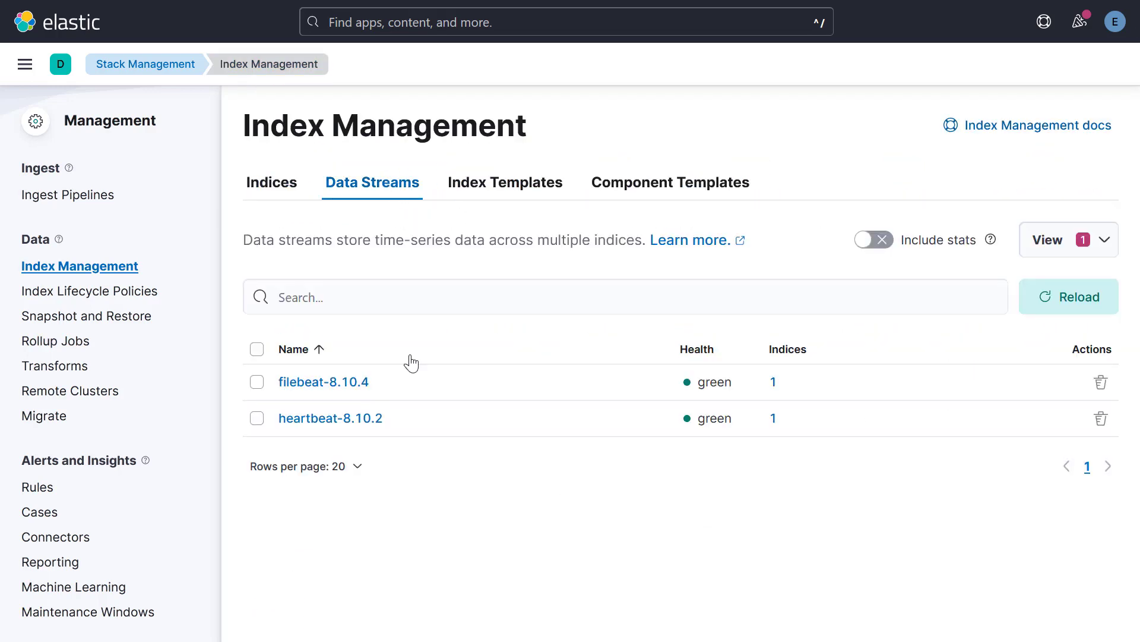
{"action": "left_click", "coordinate": [257, 382]}
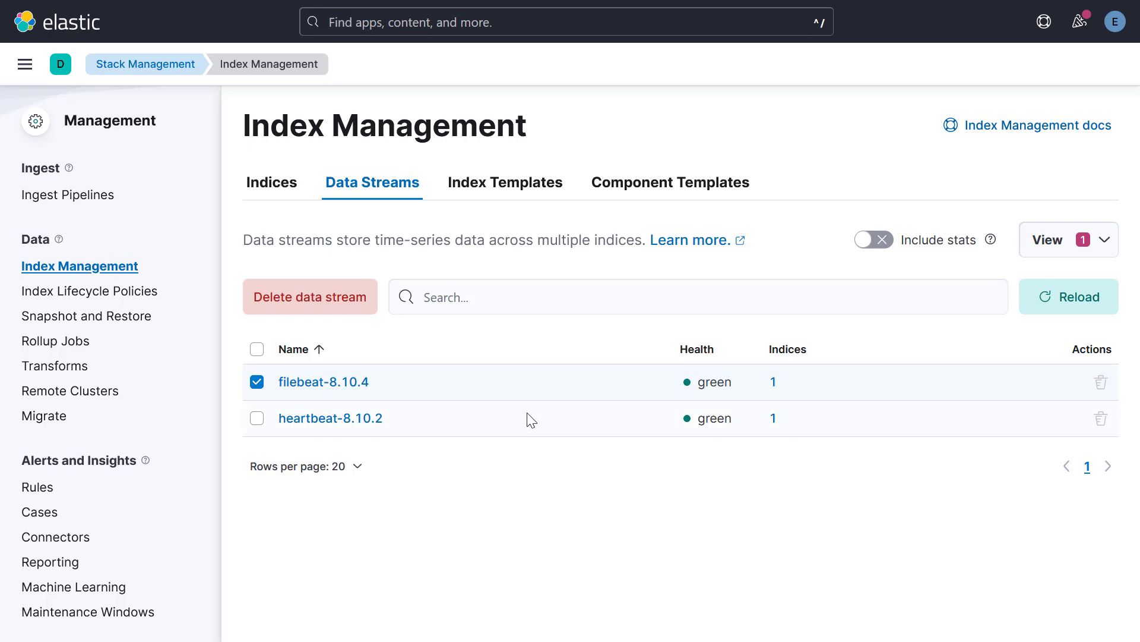
{"action": "key", "text": "space"}
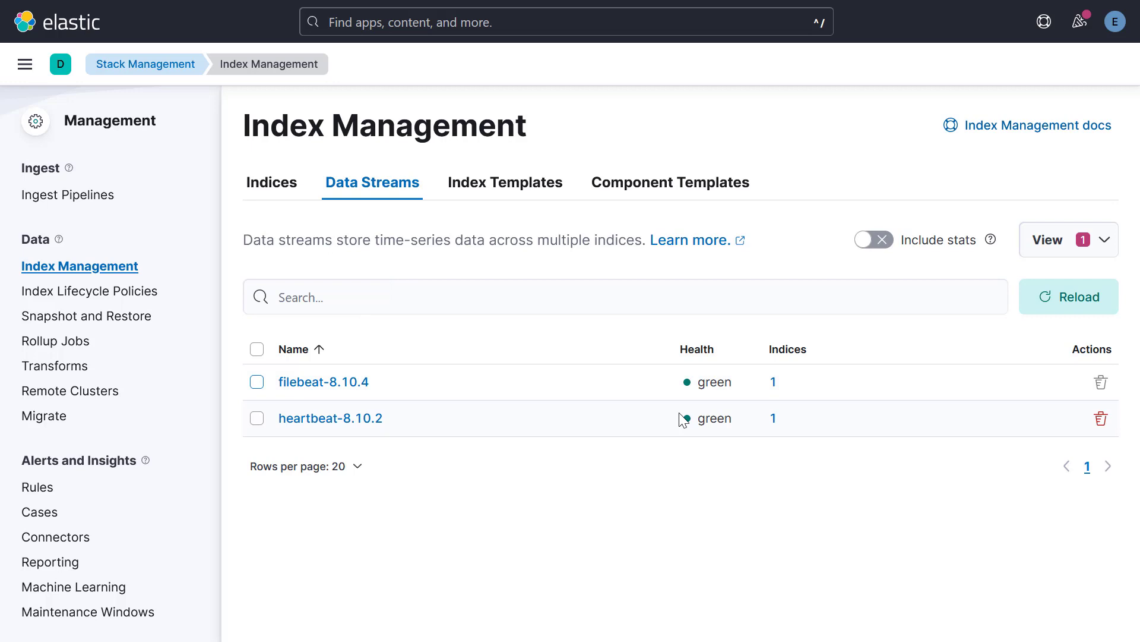
Search the index templates for "file" and open the filebeat-8.10.4 template for editing to check its data stream option
{"action": "left_click", "coordinate": [365, 185]}
{"action": "left_click", "coordinate": [503, 188]}
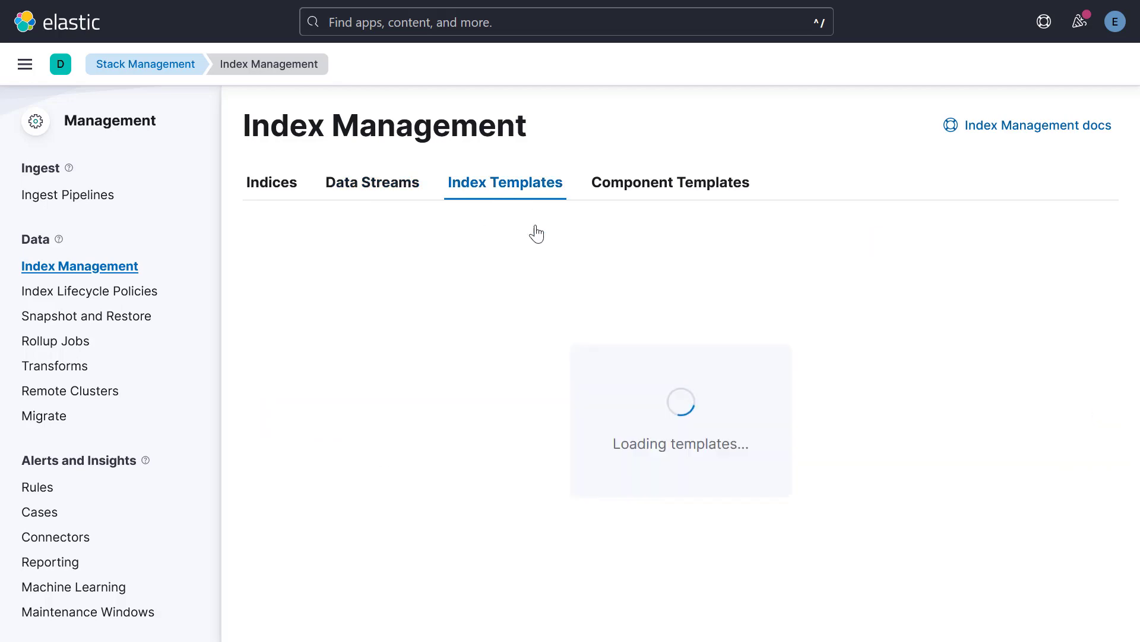
{"action": "left_click", "coordinate": [332, 310]}
{"action": "type", "text": "file"}
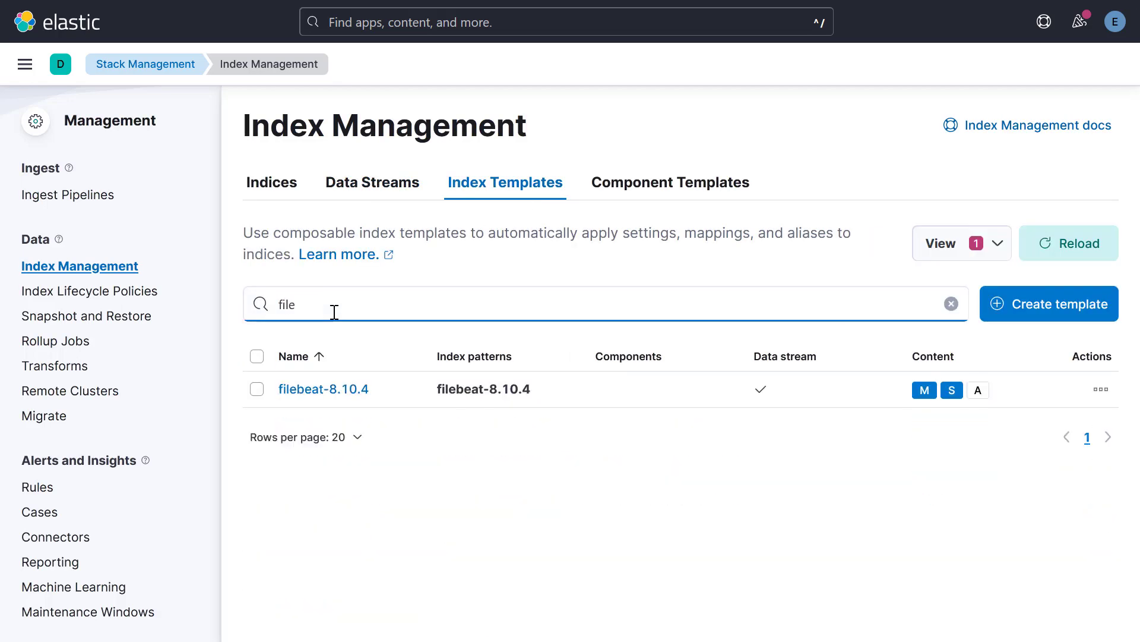
{"action": "left_click", "coordinate": [332, 392]}
{"action": "left_click", "coordinate": [1054, 611]}
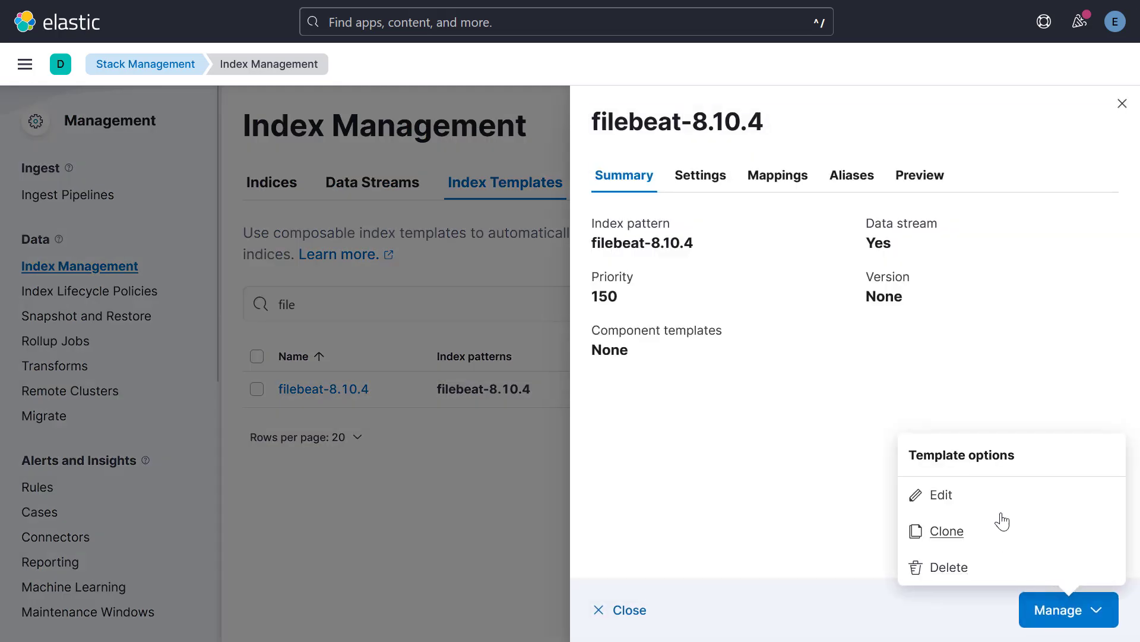
{"action": "left_click", "coordinate": [953, 498]}
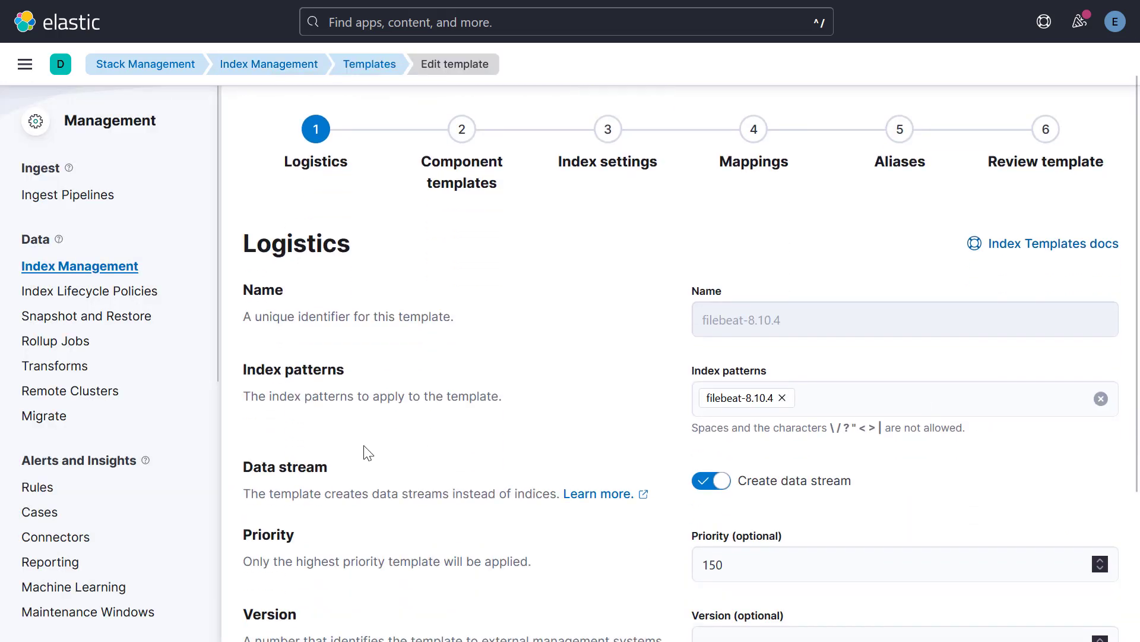
{"action": "left_click", "coordinate": [708, 481]}
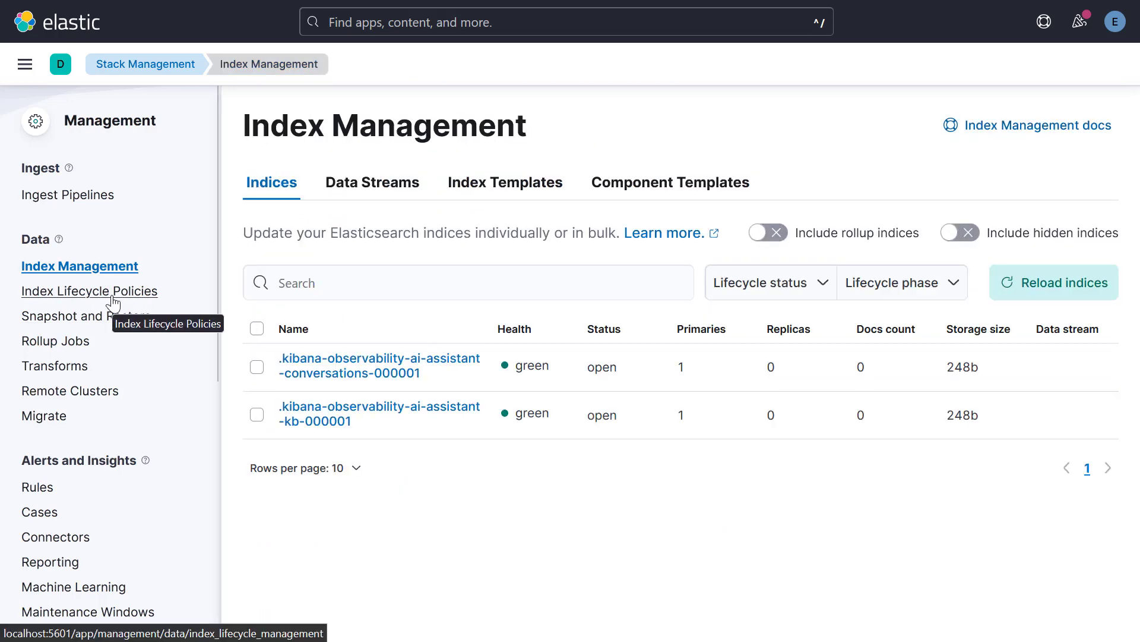
Search the index lifecycle policies for "file" and open the filebeat policy to examine its phases
{"action": "left_click", "coordinate": [113, 304]}
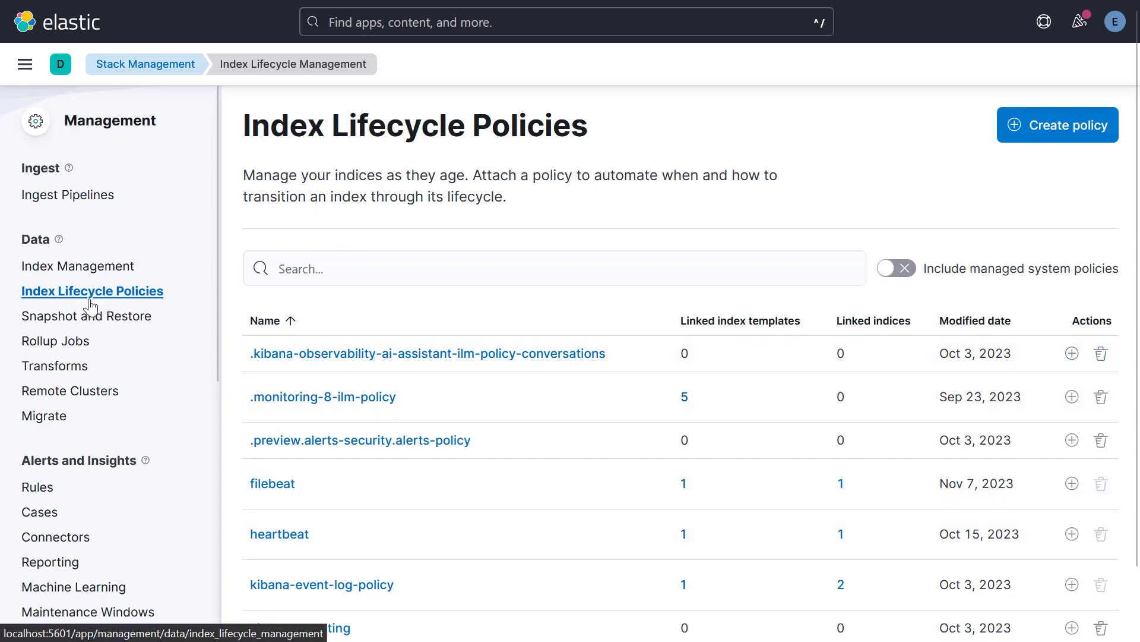
{"action": "left_click", "coordinate": [360, 276]}
{"action": "type", "text": "file"}
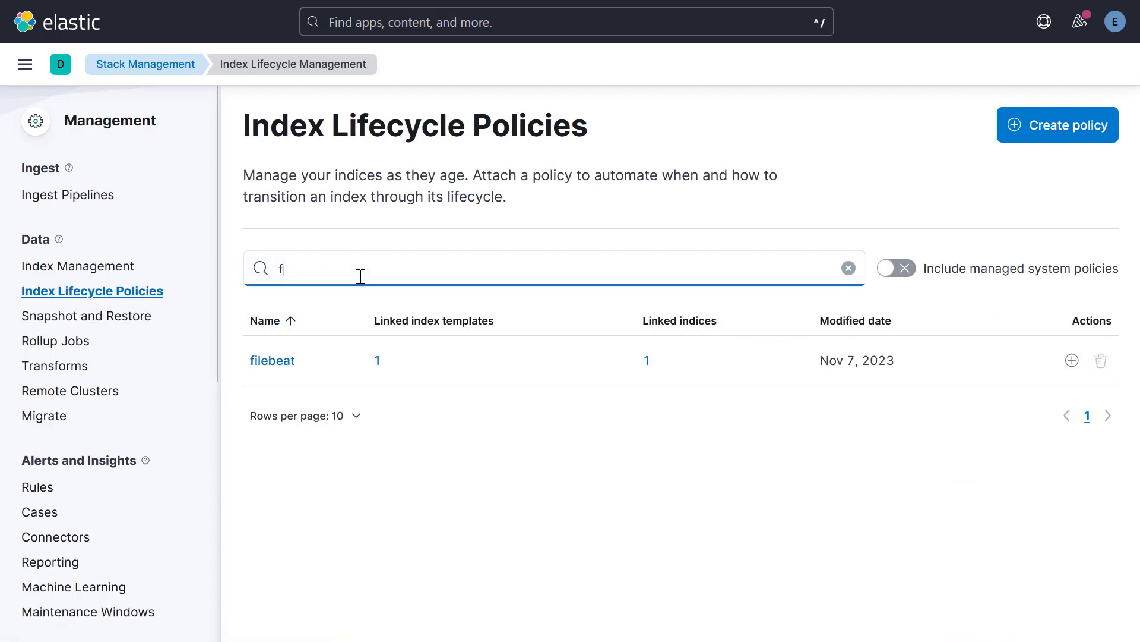
{"action": "left_click", "coordinate": [266, 362]}
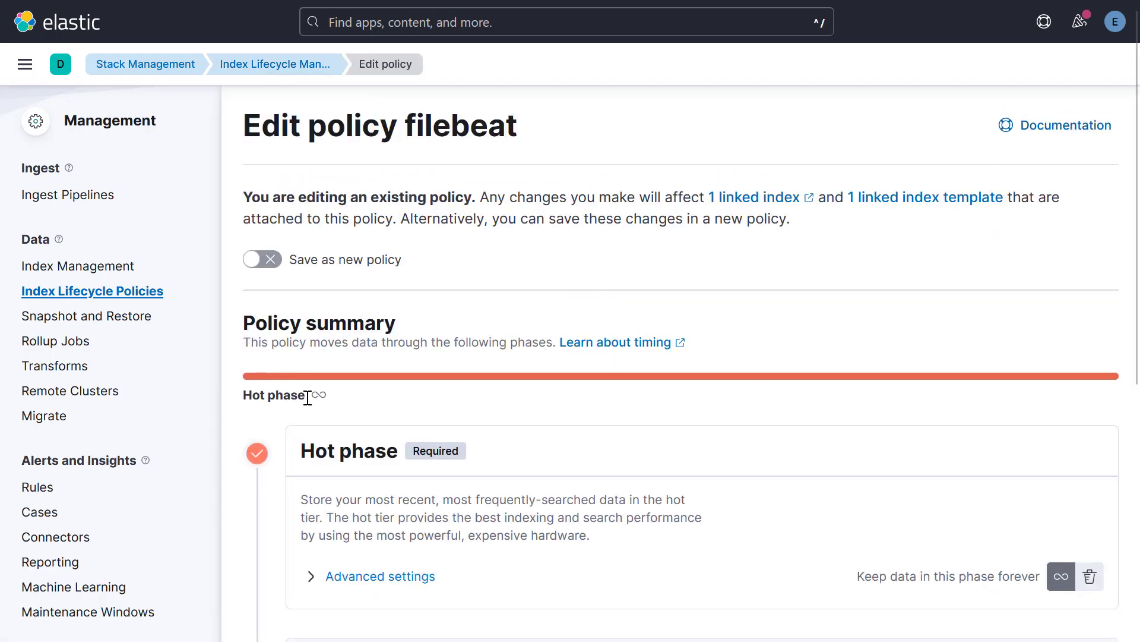
{"action": "scroll", "coordinate": [308, 395], "scroll_direction": "down", "scroll_amount": 6}
{"action": "scroll", "coordinate": [319, 412], "scroll_direction": "up", "scroll_amount": 5}
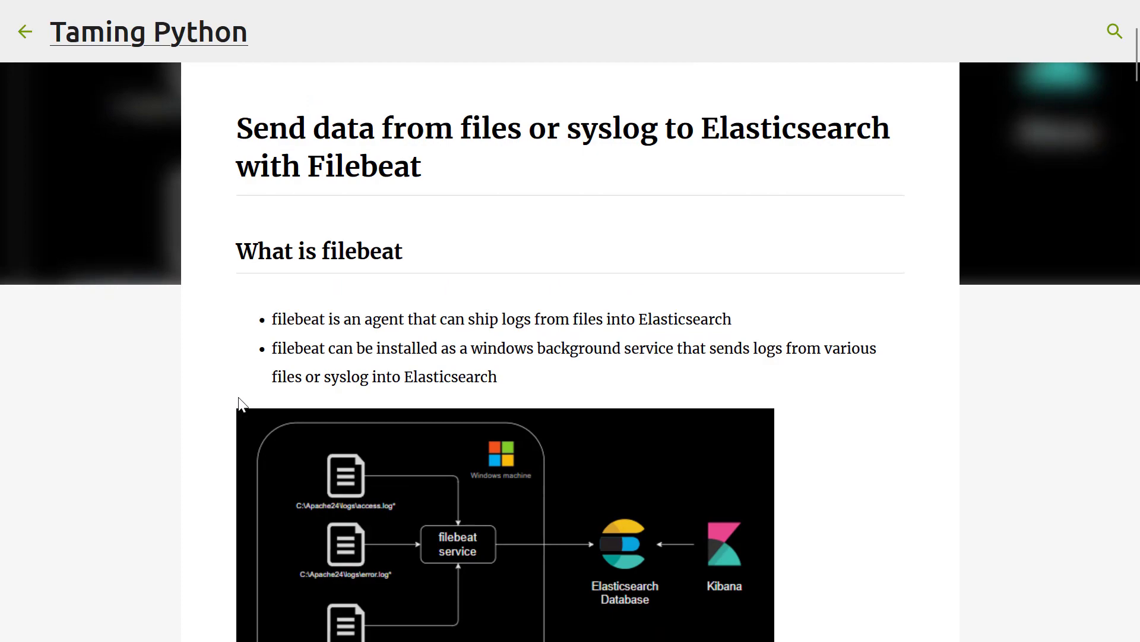
Switch to the Taming Python article on Filebeat and review its configuration sections down to the References
{"action": "scroll", "coordinate": [243, 404], "scroll_direction": "down", "scroll_amount": 10}
{"action": "scroll", "coordinate": [240, 404], "scroll_direction": "down", "scroll_amount": 9}
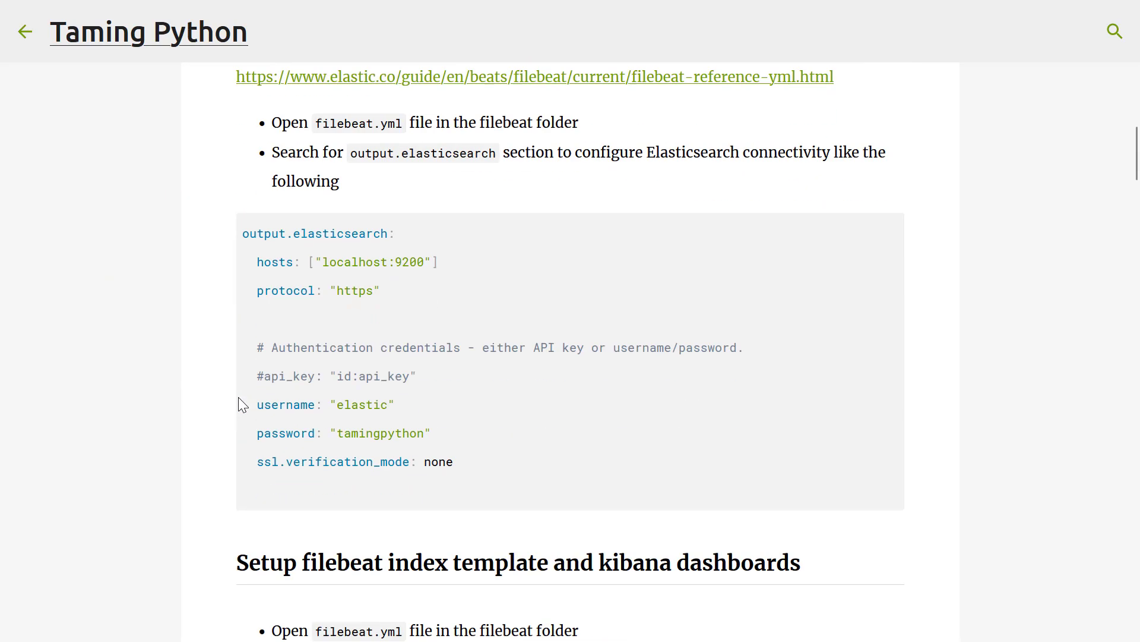
{"action": "scroll", "coordinate": [241, 404], "scroll_direction": "down", "scroll_amount": 5}
{"action": "scroll", "coordinate": [239, 398], "scroll_direction": "down", "scroll_amount": 3}
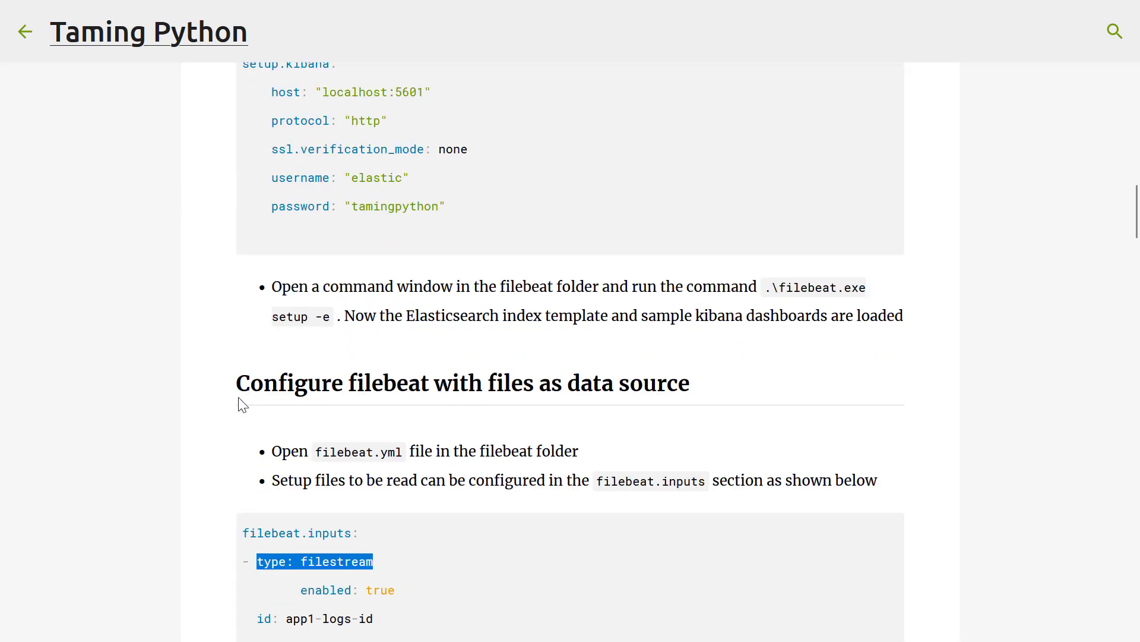
{"action": "scroll", "coordinate": [238, 396], "scroll_direction": "down", "scroll_amount": 9}
{"action": "scroll", "coordinate": [240, 403], "scroll_direction": "down", "scroll_amount": 19}
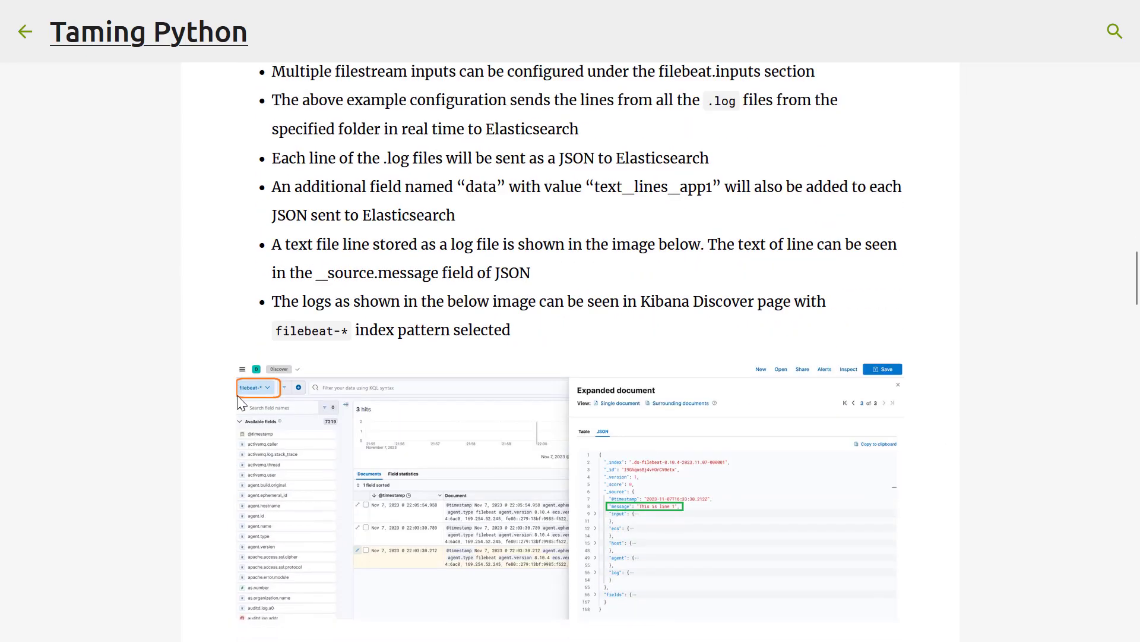
{"action": "scroll", "coordinate": [240, 403], "scroll_direction": "down", "scroll_amount": 20}
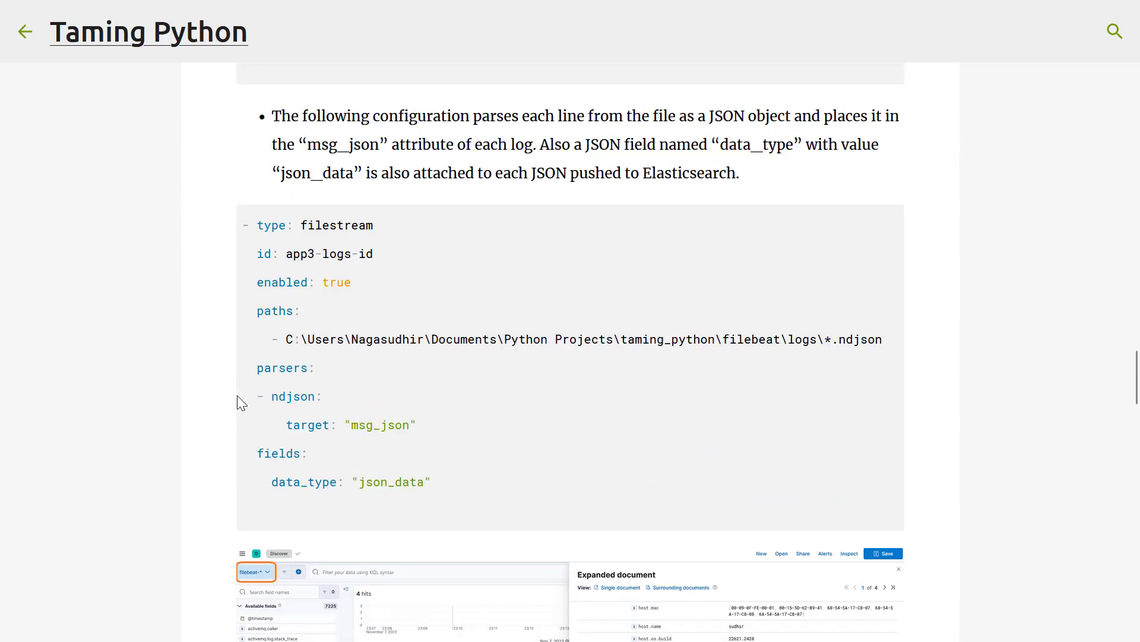
{"action": "scroll", "coordinate": [241, 403], "scroll_direction": "down", "scroll_amount": 5}
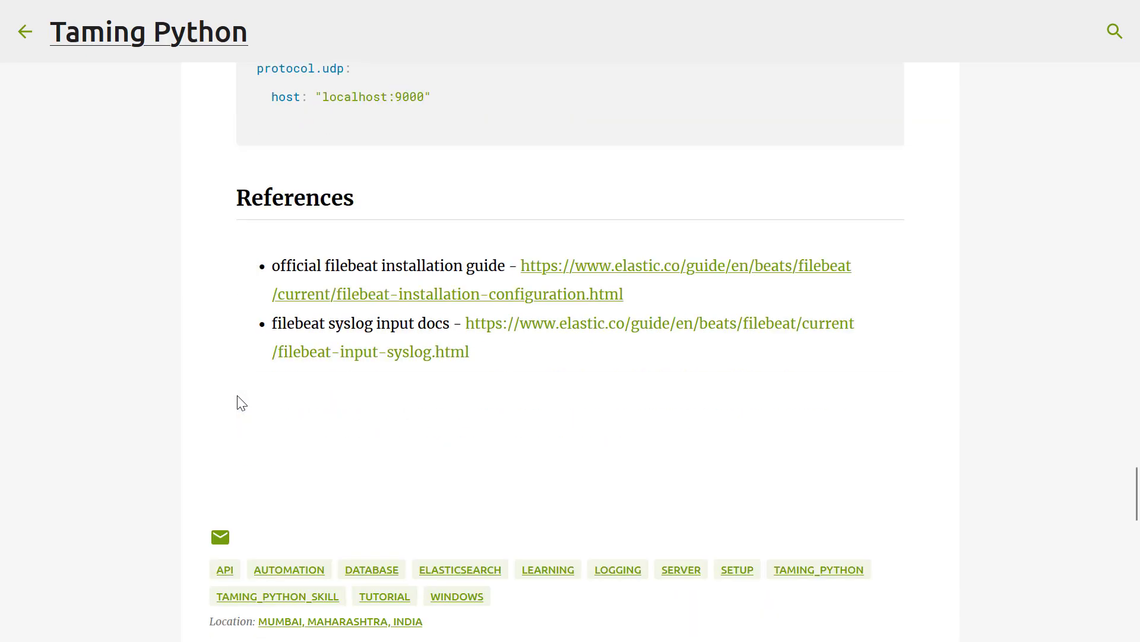